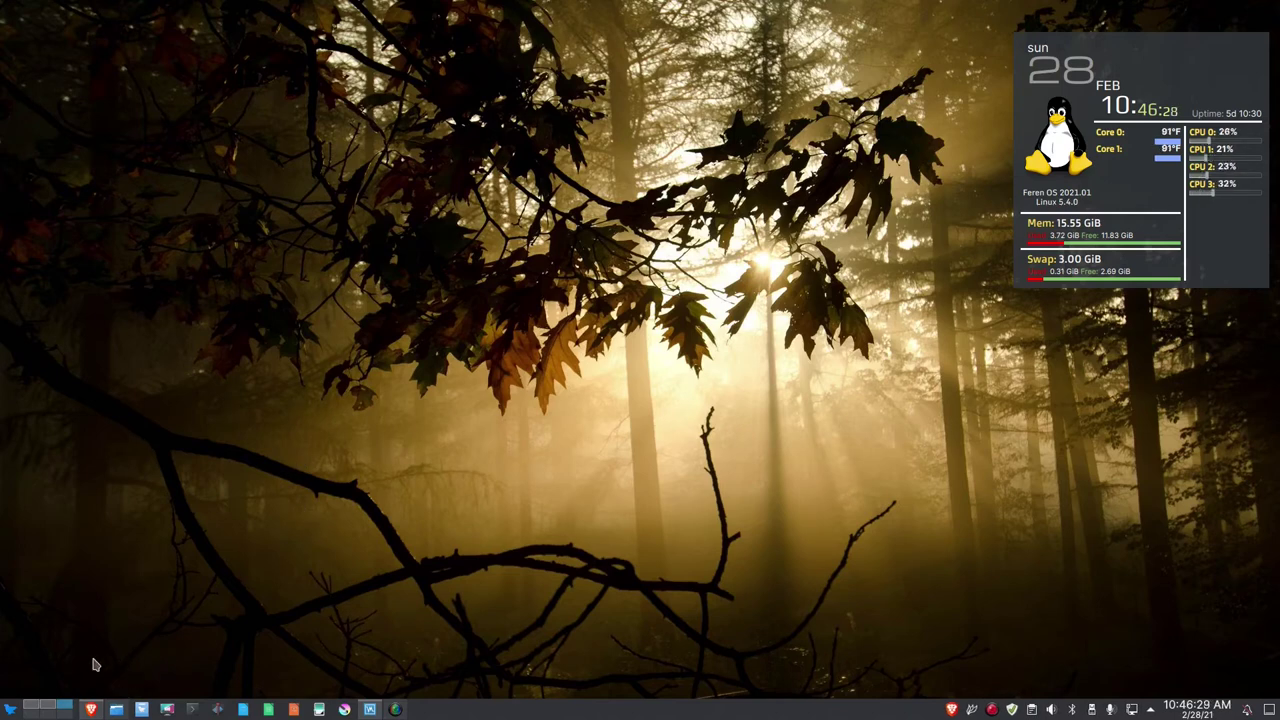
Switch to the desktop where Brave shows DistroWatch's MX Linux page.
{"action": "left_click", "coordinate": [30, 703]}
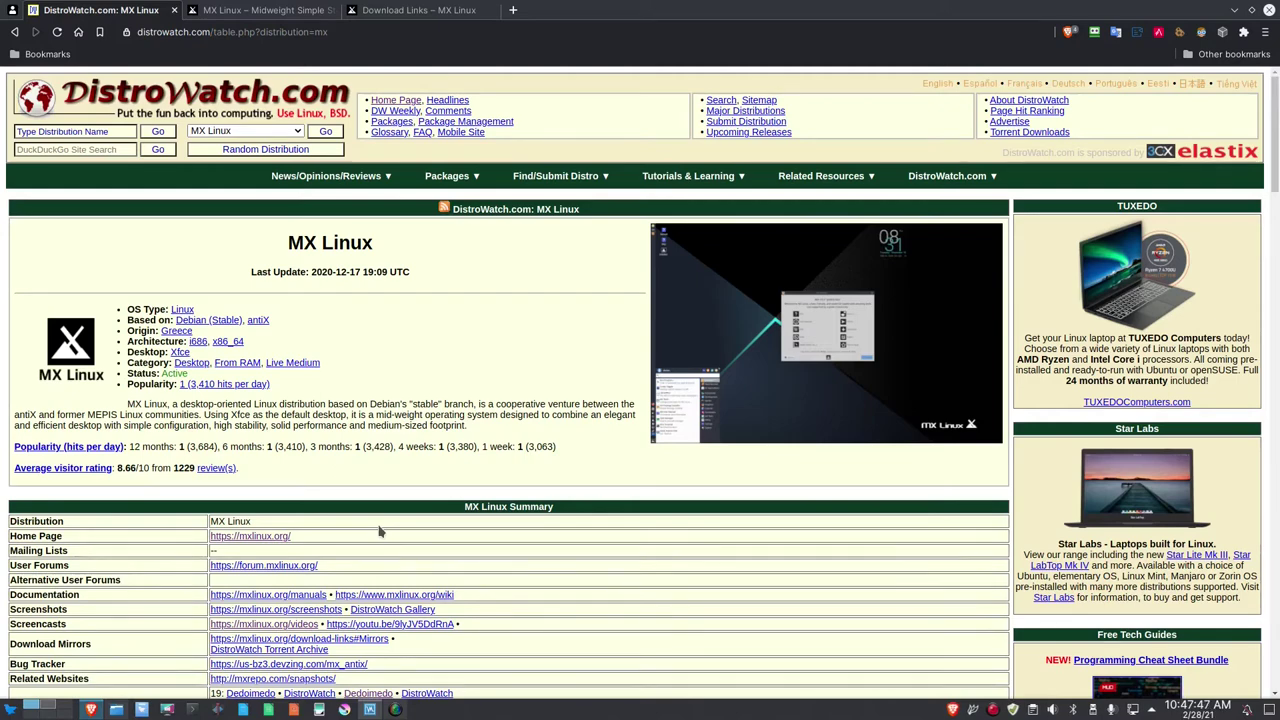
Look over the mxlinux.org home page, then switch to the Download Links – MX Linux tab.
{"action": "left_click", "coordinate": [244, 12]}
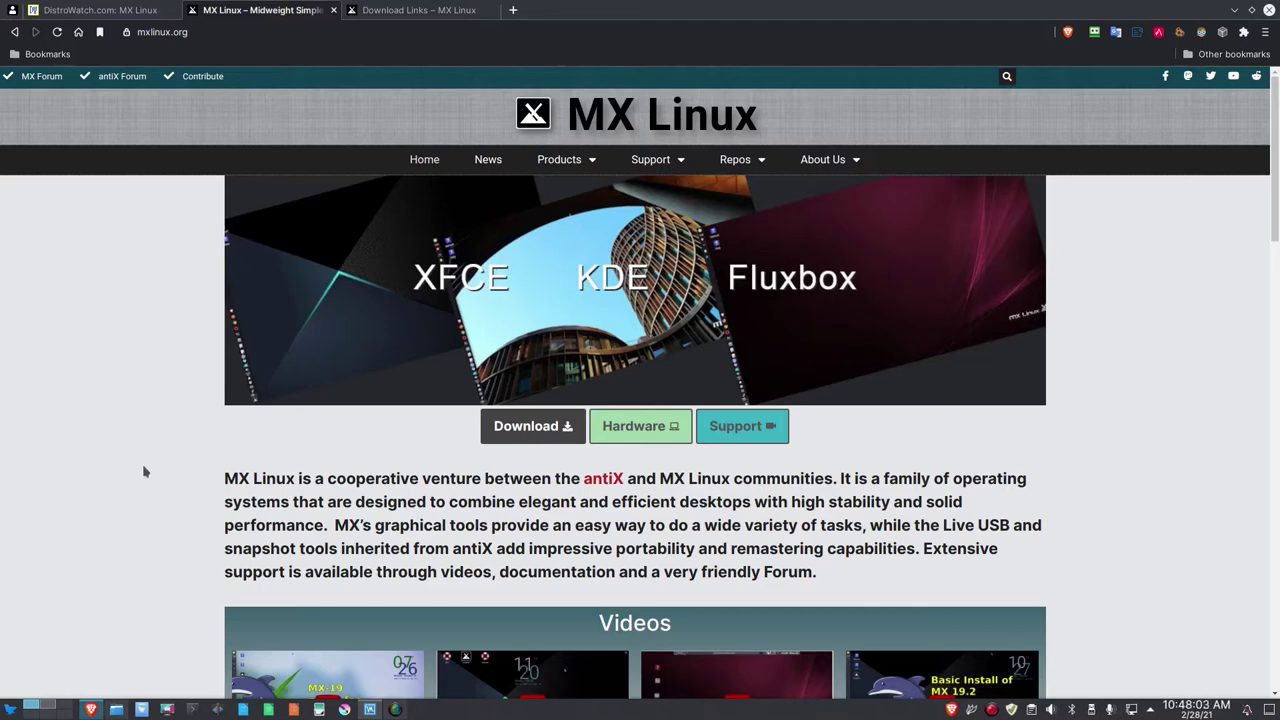
{"action": "scroll", "coordinate": [143, 471], "scroll_direction": "down", "scroll_amount": 1}
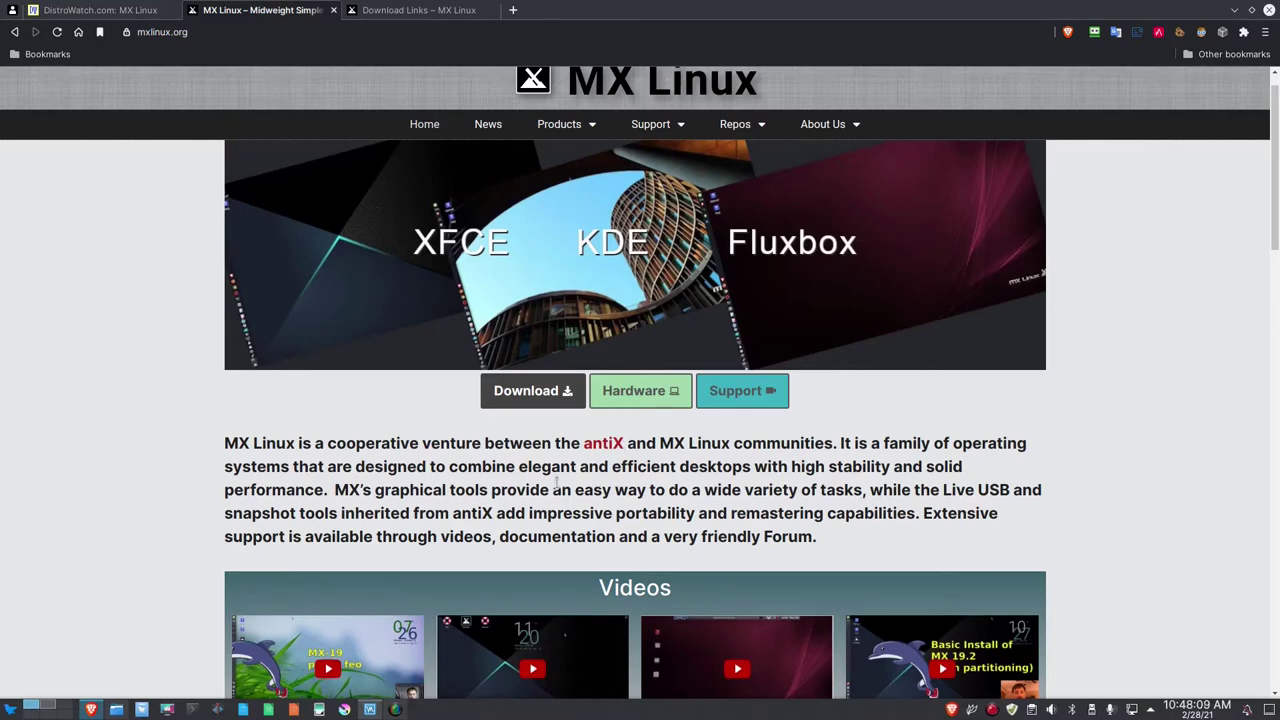
{"action": "scroll", "coordinate": [556, 484], "scroll_direction": "down", "scroll_amount": 3}
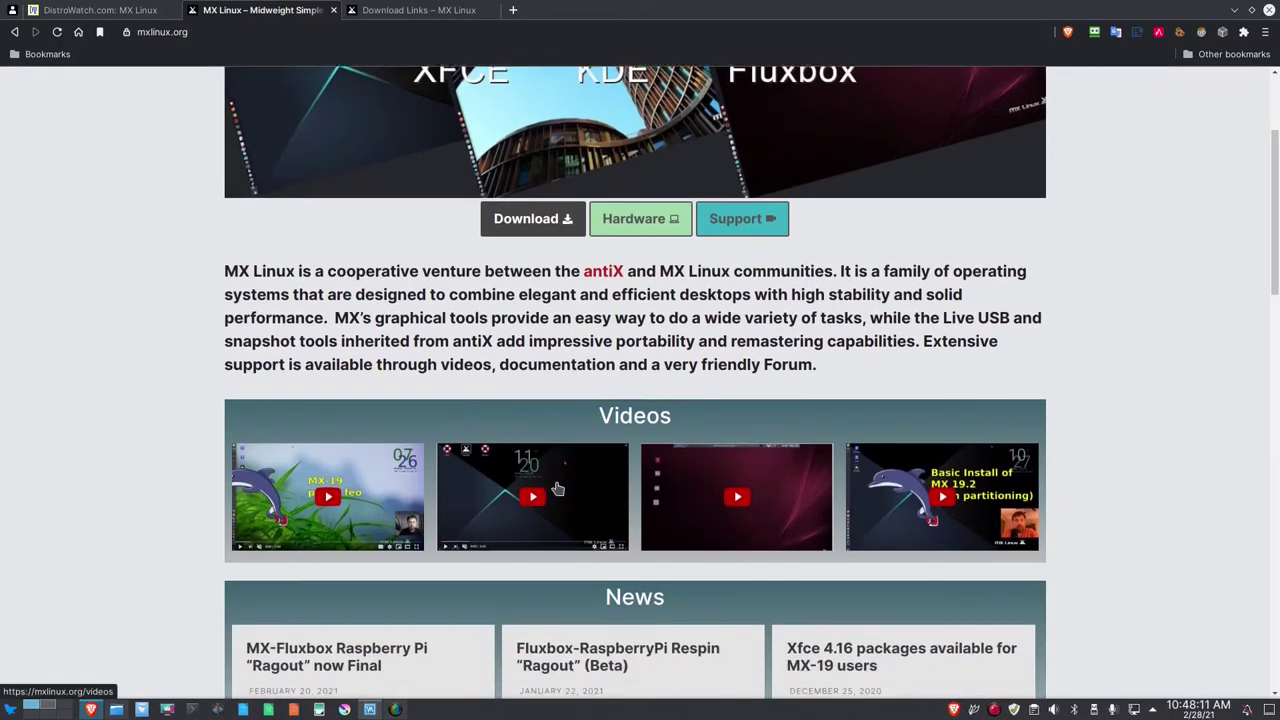
{"action": "scroll", "coordinate": [558, 488], "scroll_direction": "up", "scroll_amount": 3}
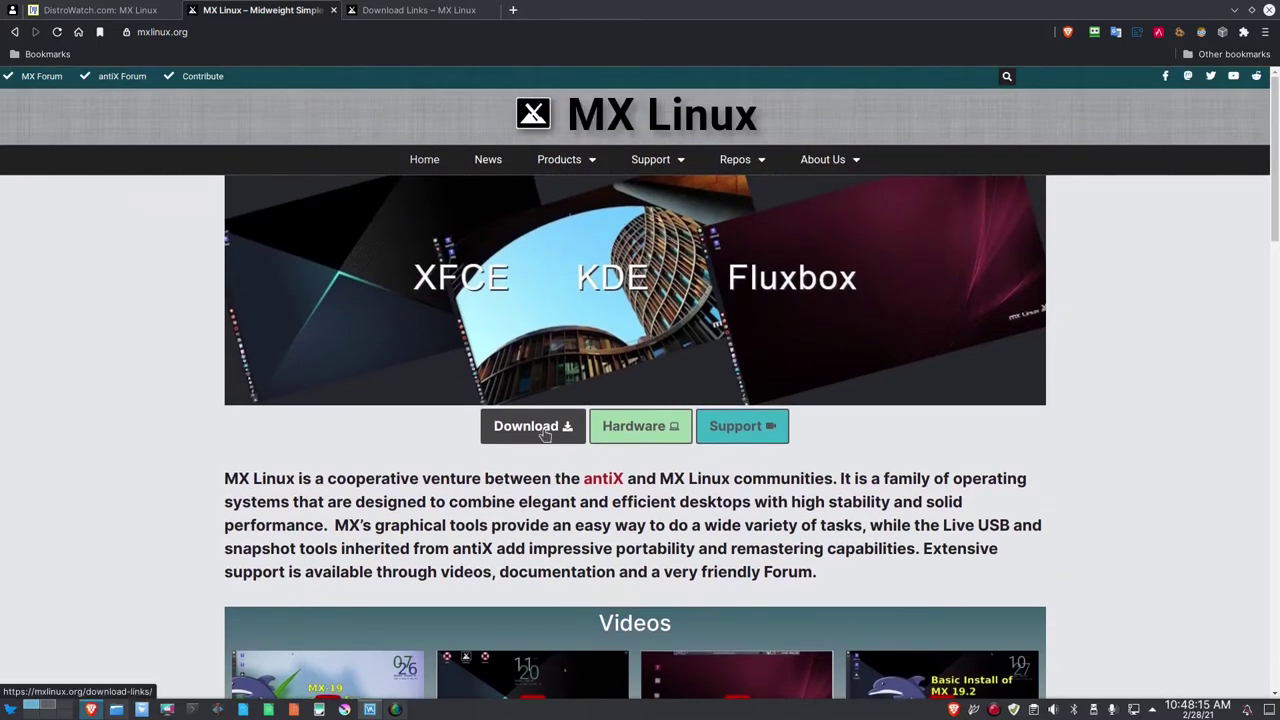
{"action": "left_click", "coordinate": [432, 12]}
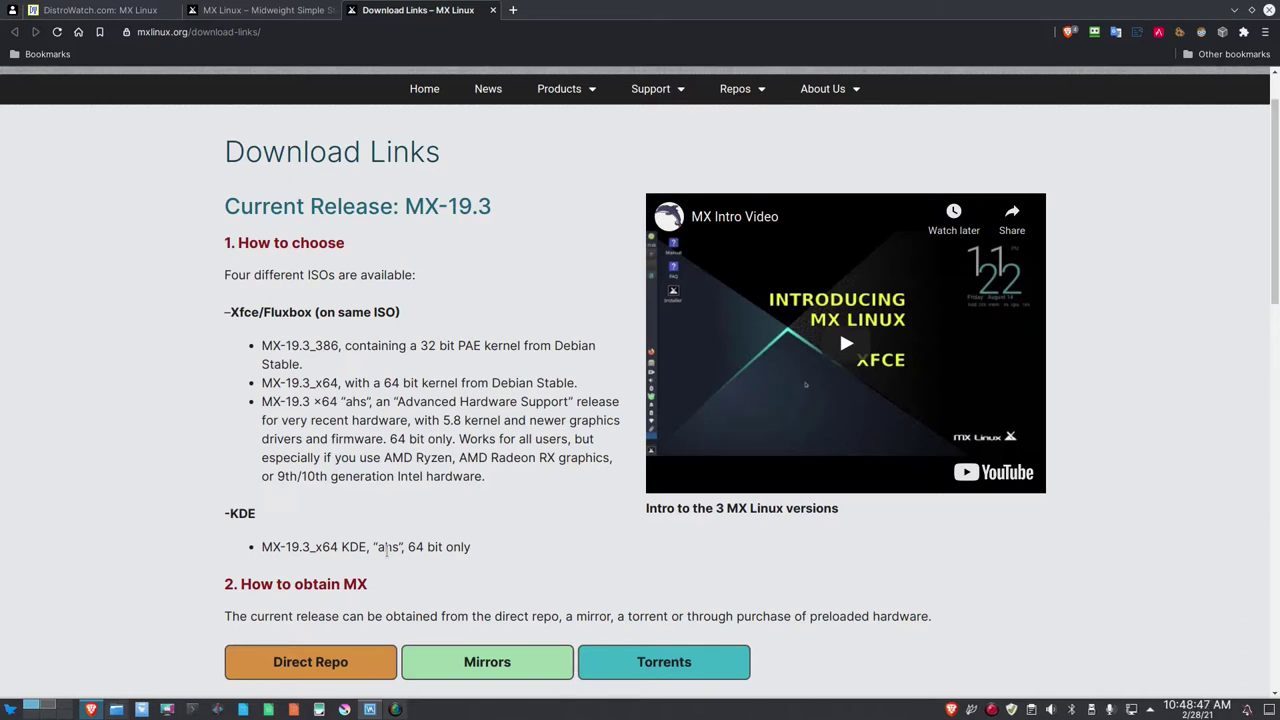
Scroll through the MX-19.3 download options and open Direct Repo in a new tab.
{"action": "scroll", "coordinate": [386, 550], "scroll_direction": "down", "scroll_amount": 1}
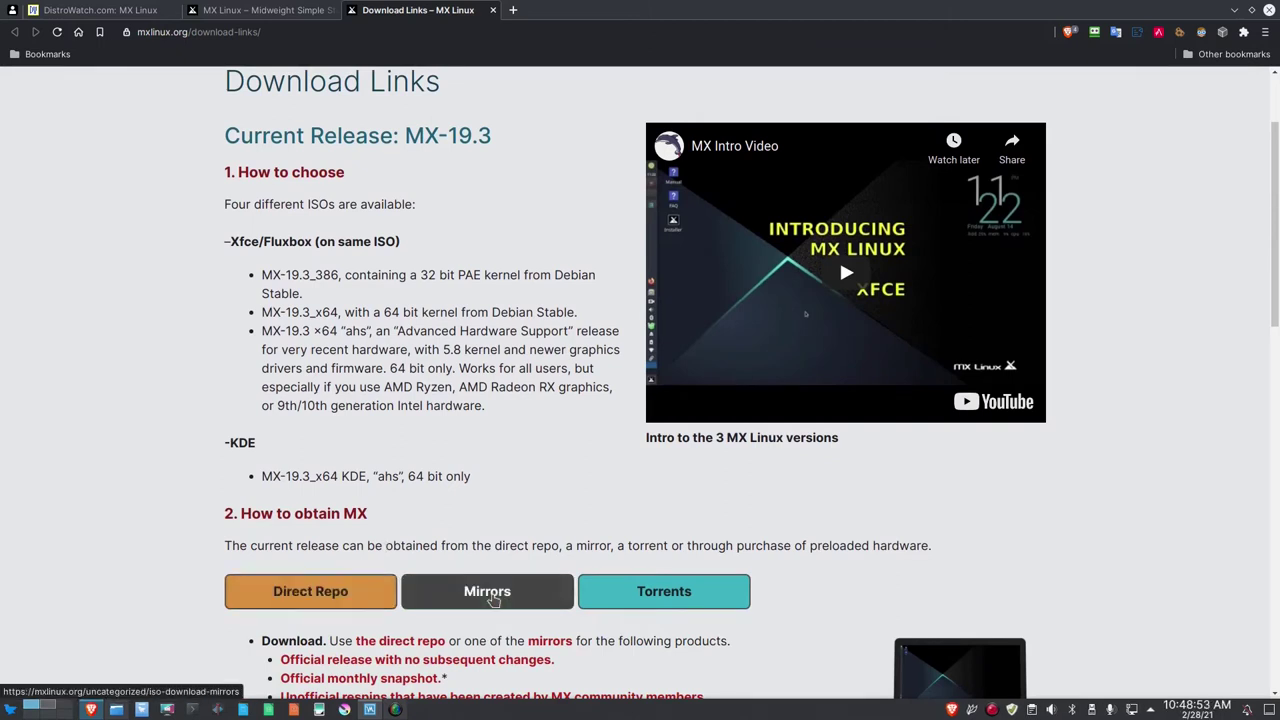
{"action": "scroll", "coordinate": [490, 597], "scroll_direction": "down", "scroll_amount": 1}
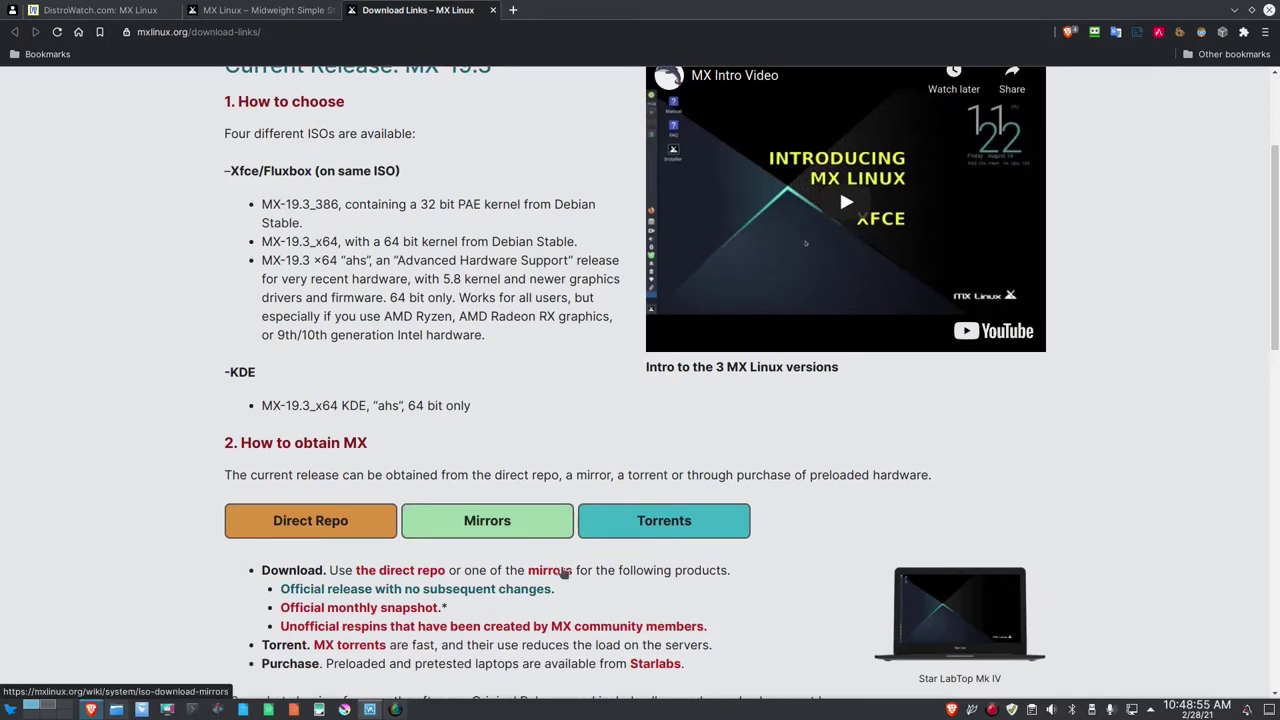
{"action": "scroll", "coordinate": [633, 528], "scroll_direction": "down", "scroll_amount": 2}
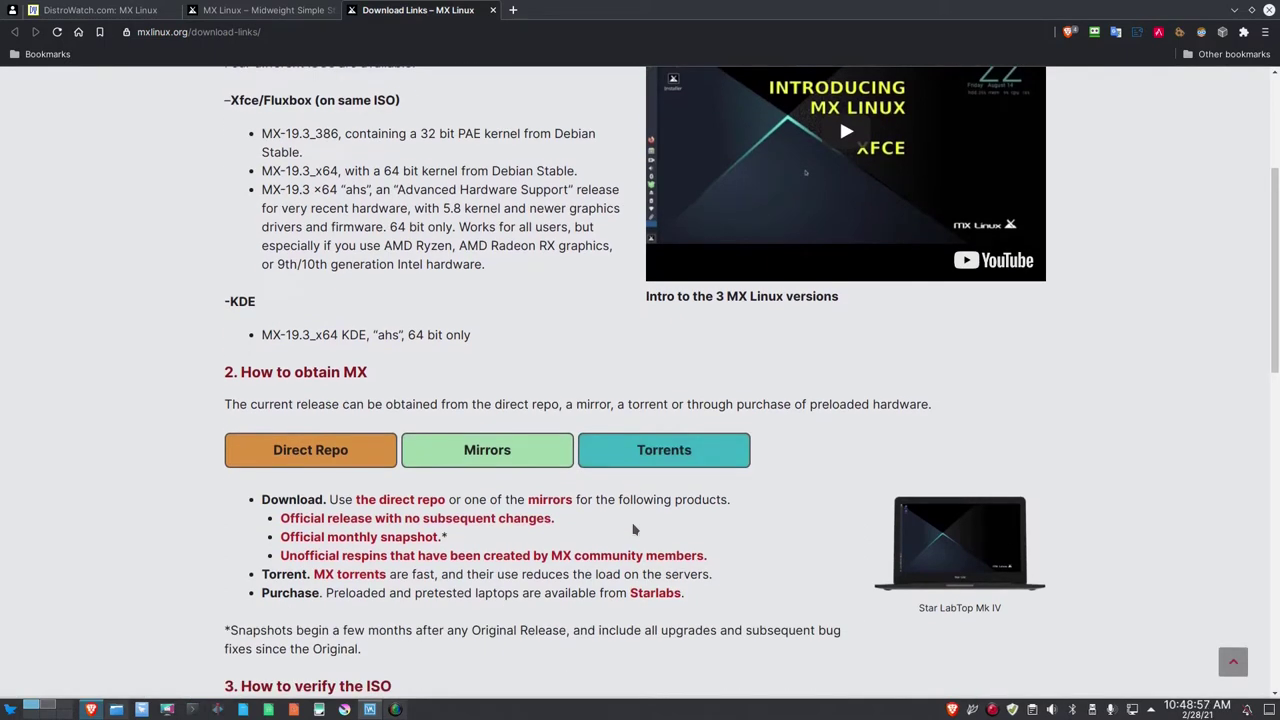
{"action": "scroll", "coordinate": [633, 528], "scroll_direction": "down", "scroll_amount": 1}
{"action": "scroll", "coordinate": [620, 532], "scroll_direction": "up", "scroll_amount": 1}
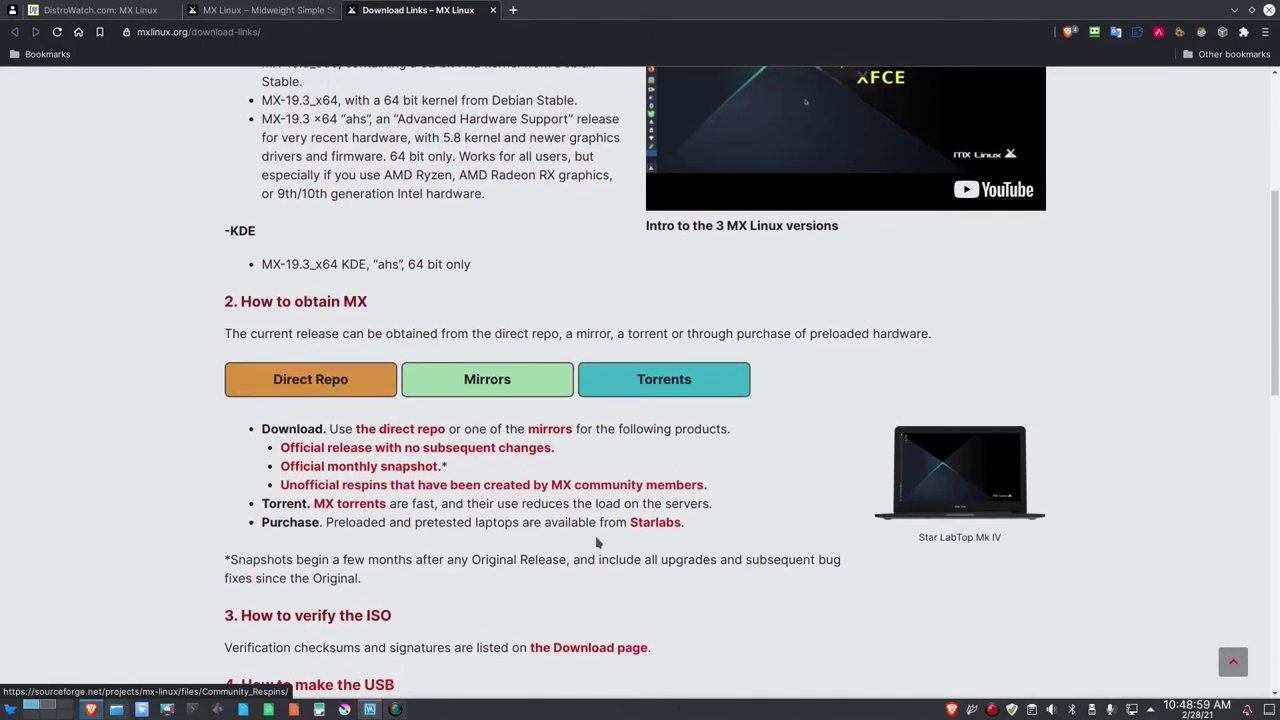
{"action": "left_click", "coordinate": [290, 385]}
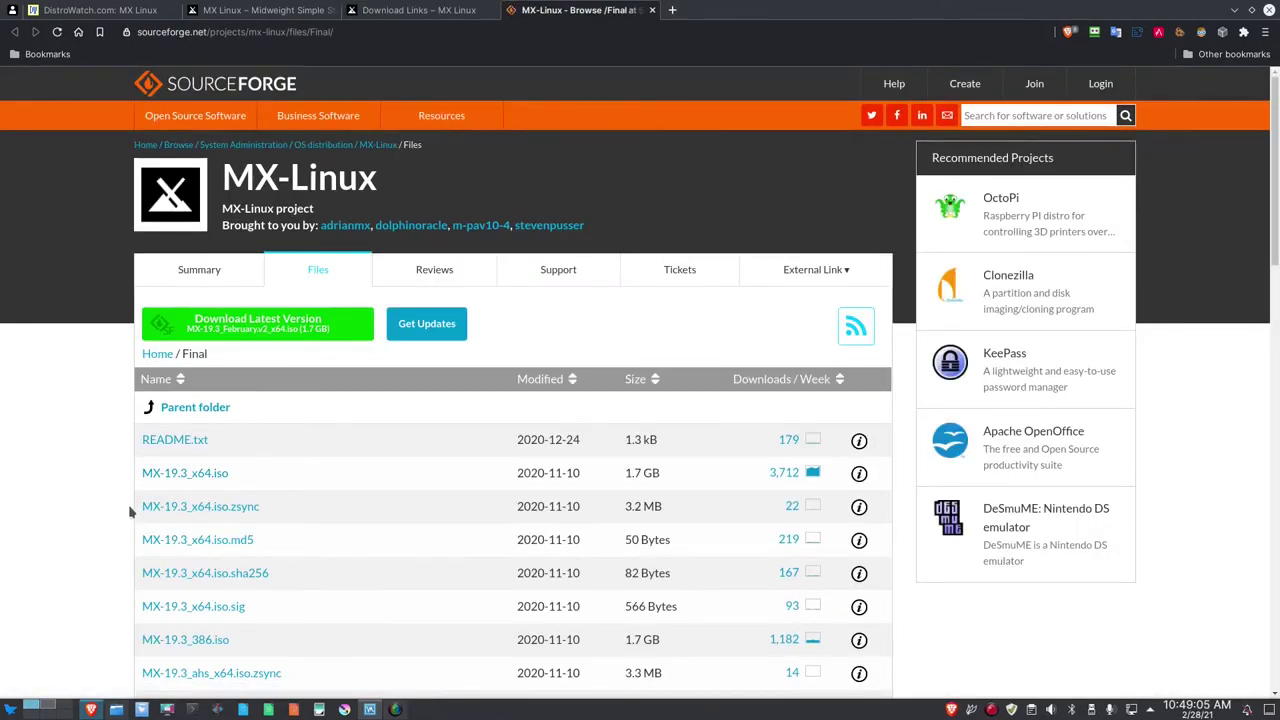
Review the SourceForge MX-19.3 ISO list, then switch to Desktop 2 with VirtualBox Manager.
{"action": "scroll", "coordinate": [177, 567], "scroll_direction": "down", "scroll_amount": 2}
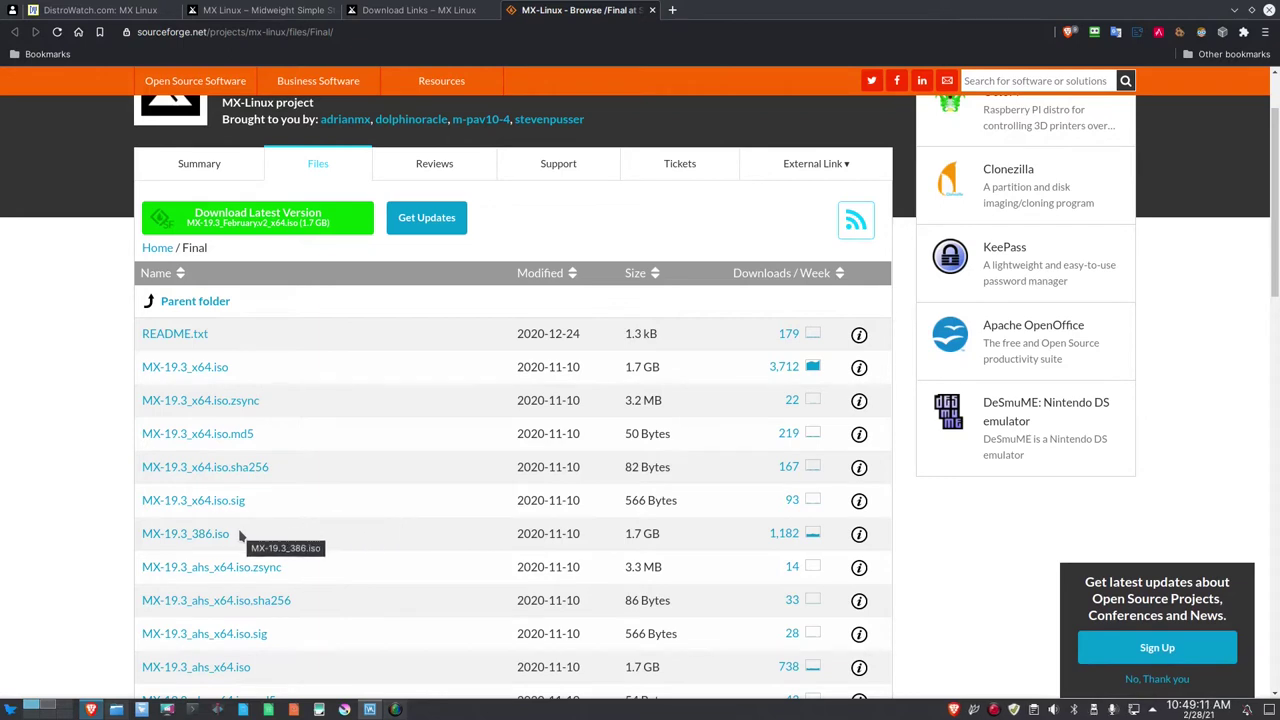
{"action": "scroll", "coordinate": [320, 465], "scroll_direction": "down", "scroll_amount": 2}
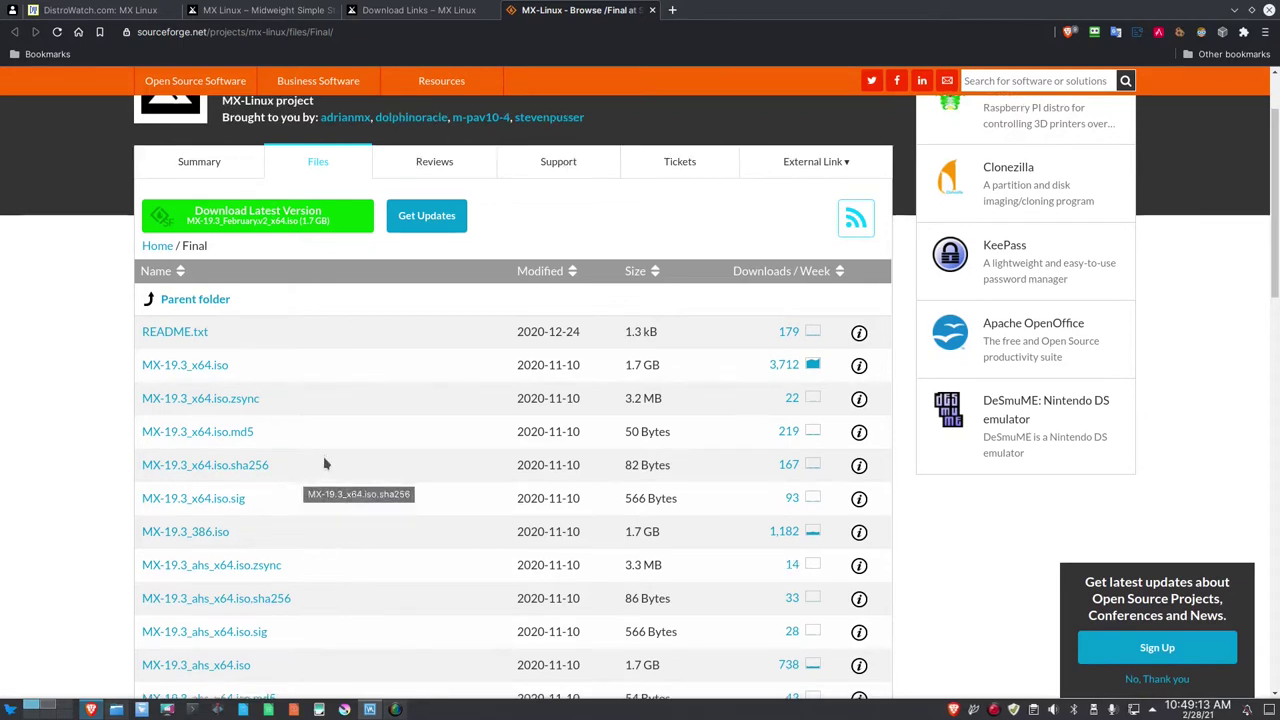
{"action": "scroll", "coordinate": [323, 463], "scroll_direction": "down", "scroll_amount": 1}
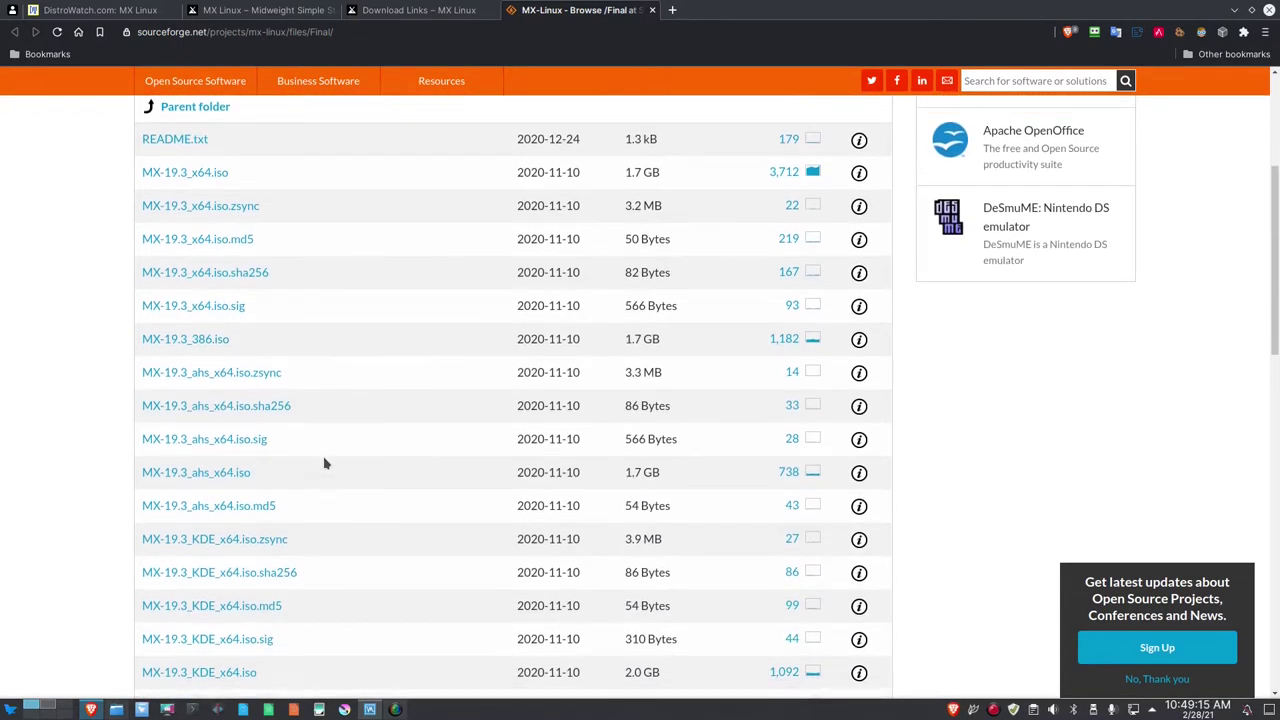
{"action": "scroll", "coordinate": [323, 463], "scroll_direction": "down", "scroll_amount": 1}
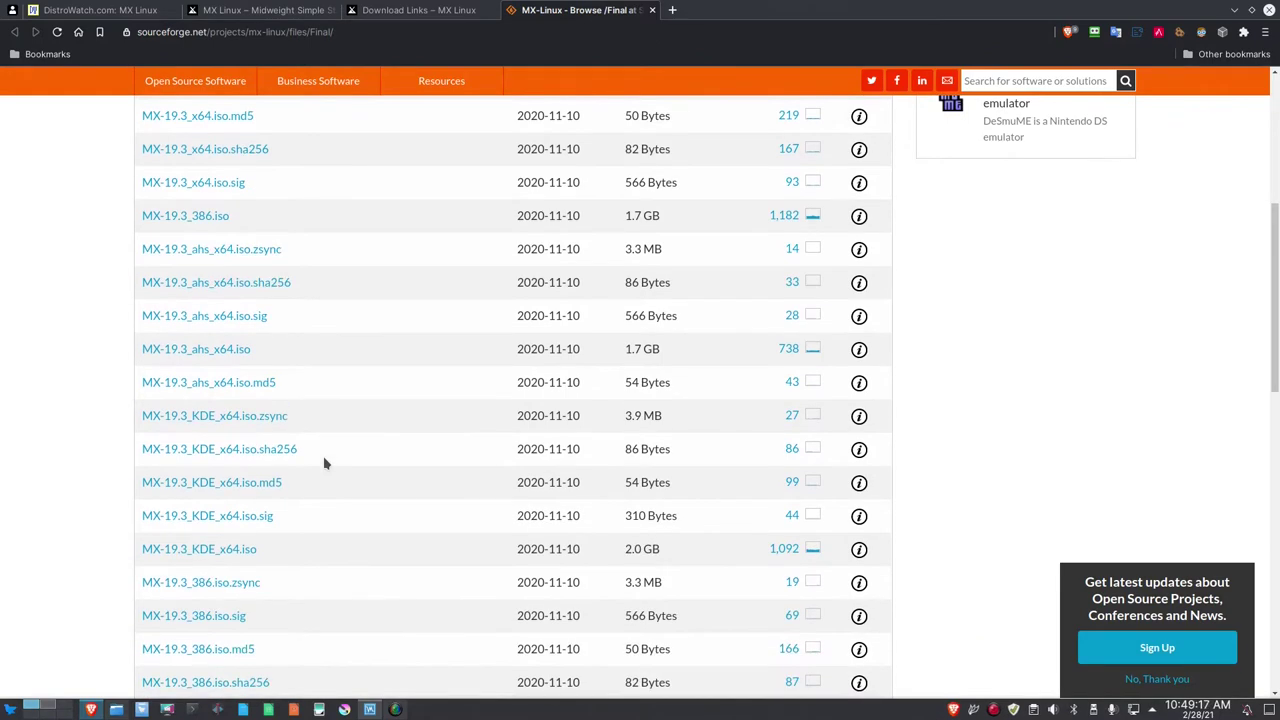
{"action": "scroll", "coordinate": [324, 463], "scroll_direction": "down", "scroll_amount": 1}
{"action": "scroll", "coordinate": [324, 463], "scroll_direction": "down", "scroll_amount": 1}
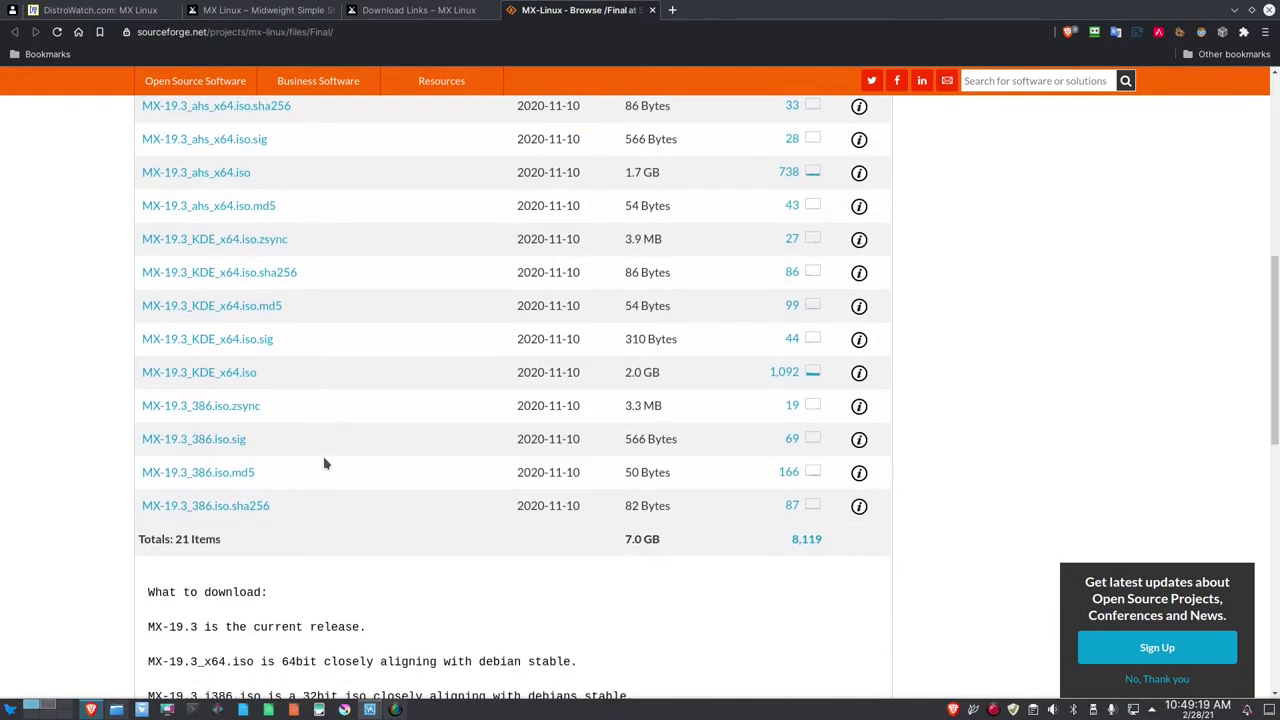
{"action": "scroll", "coordinate": [323, 453], "scroll_direction": "up", "scroll_amount": 3}
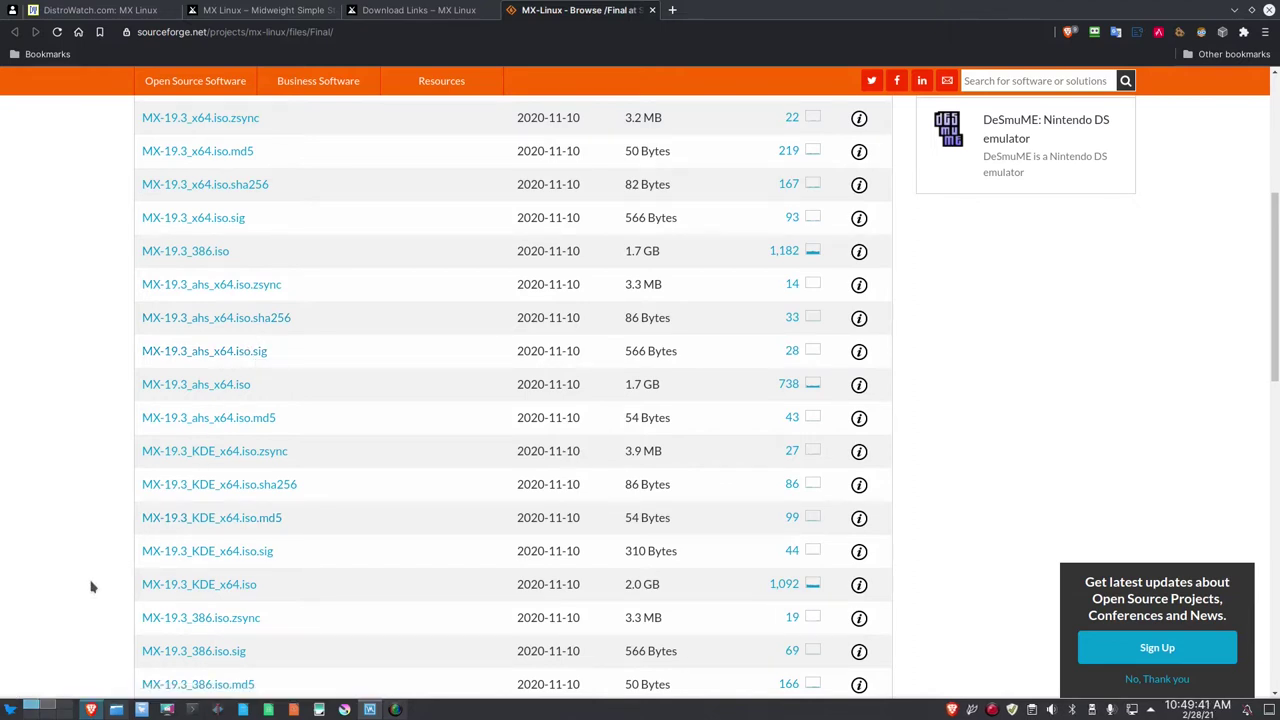
{"action": "left_click", "coordinate": [50, 706]}
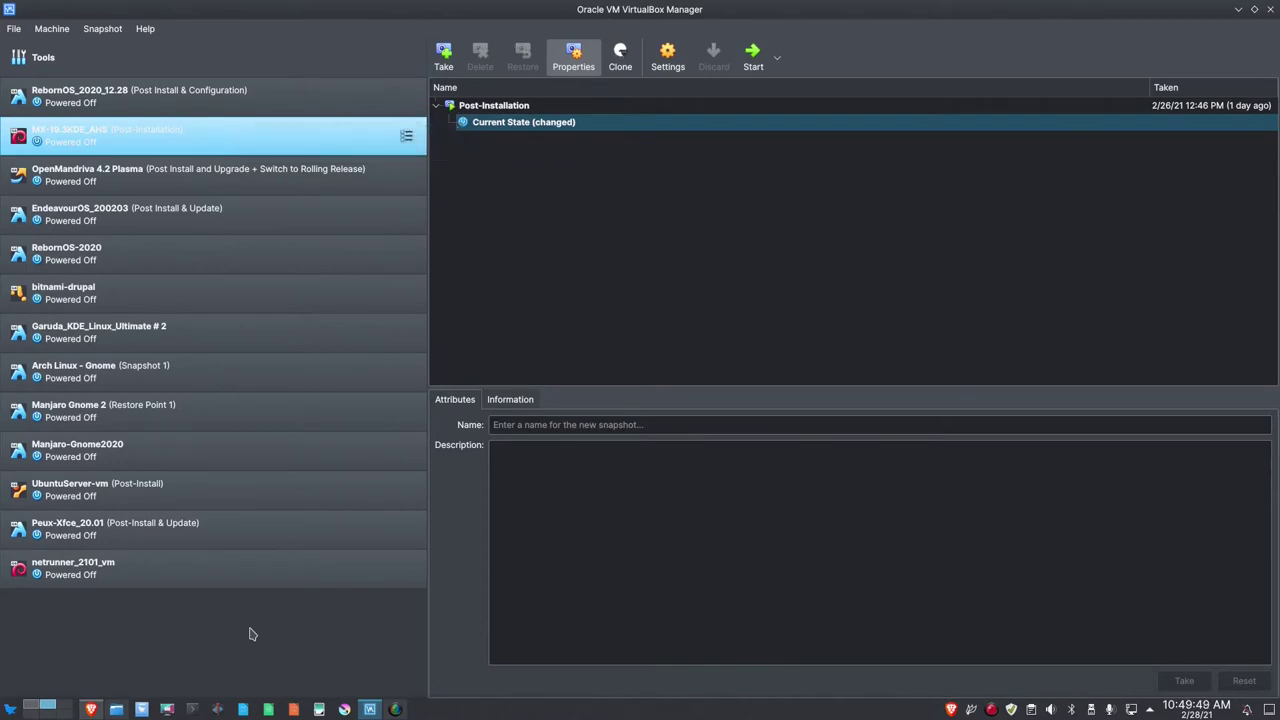
Start a new virtual machine named mx-19.3-ahs_64-vm.
{"action": "left_click", "coordinate": [62, 31]}
{"action": "left_click", "coordinate": [75, 47]}
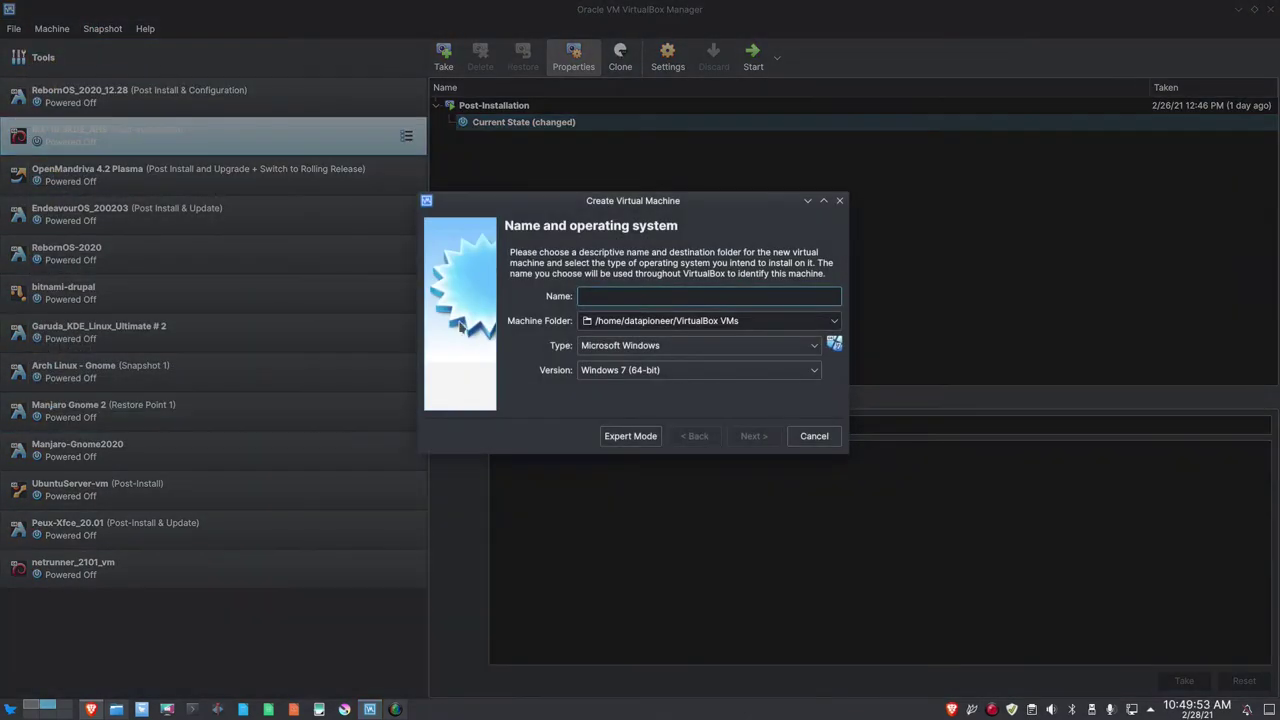
{"action": "type", "text": "mx-19-"}
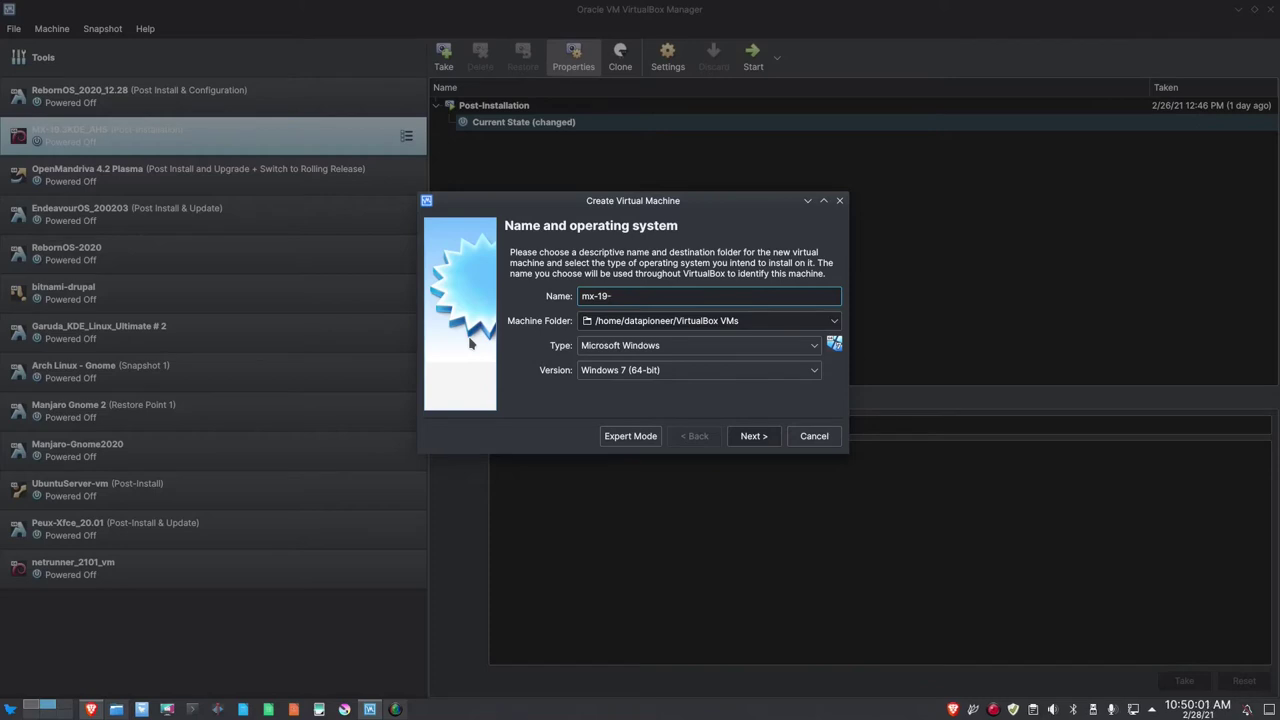
{"action": "type", "text": "ah"}
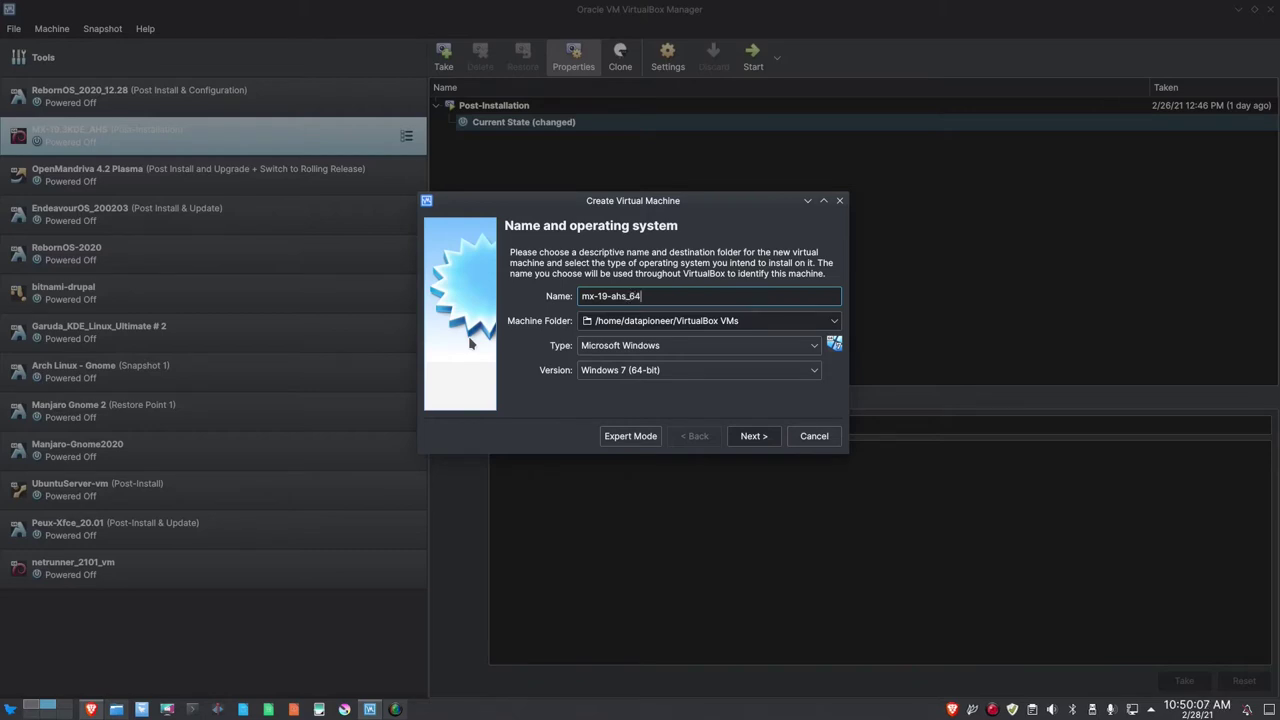
{"action": "type", "text": "s_64-vm"}
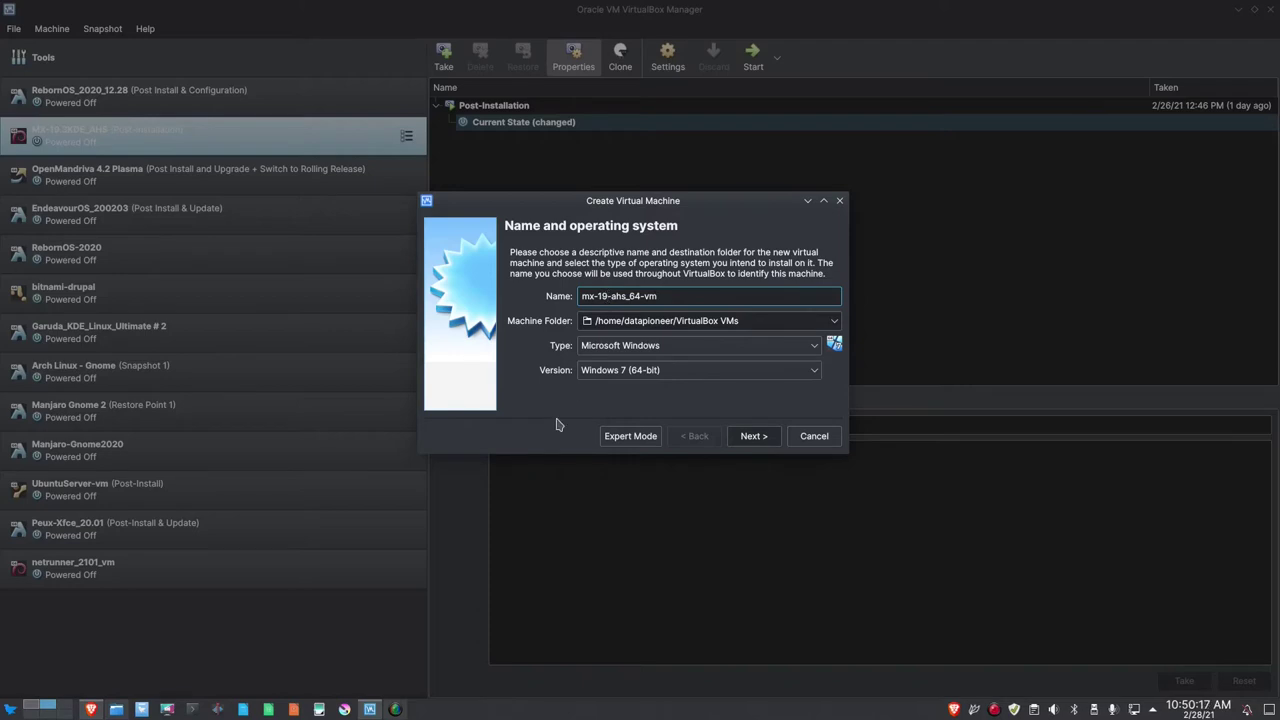
{"action": "type", "text": ".3"}
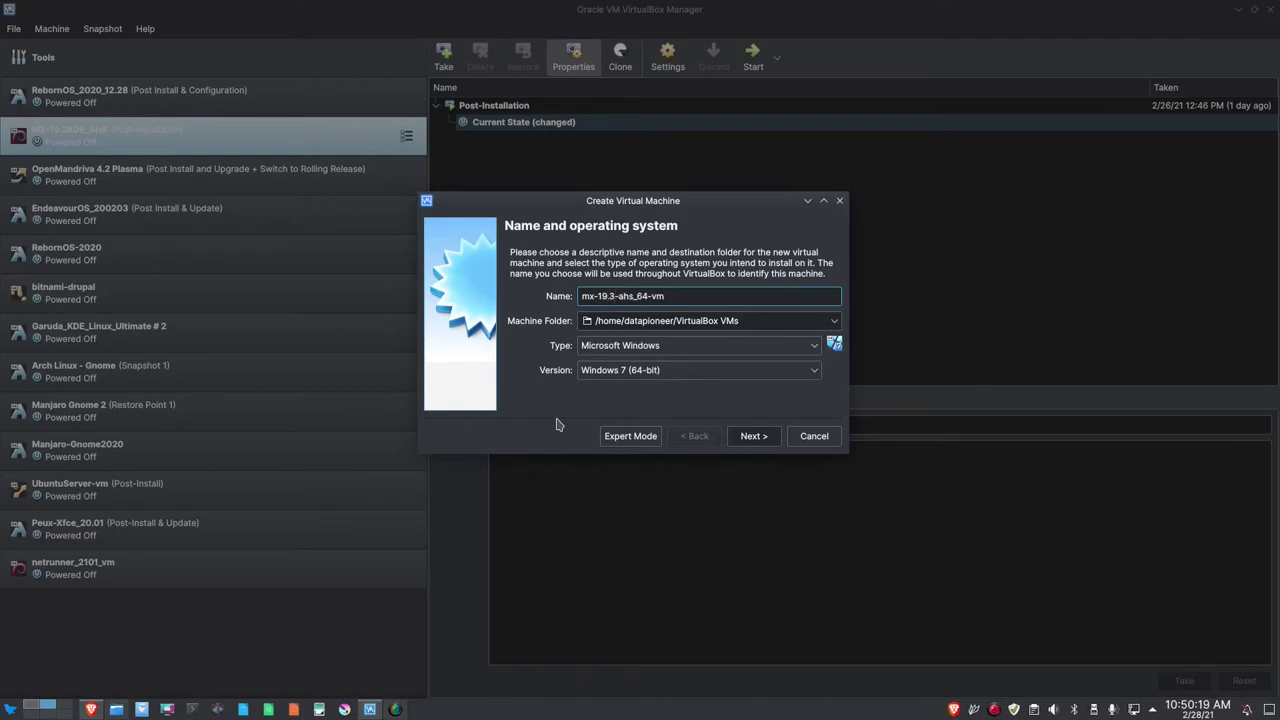
Set its type to Linux and version to Debian (64-bit), then continue to Memory size.
{"action": "left_click", "coordinate": [812, 347]}
{"action": "left_click", "coordinate": [783, 379]}
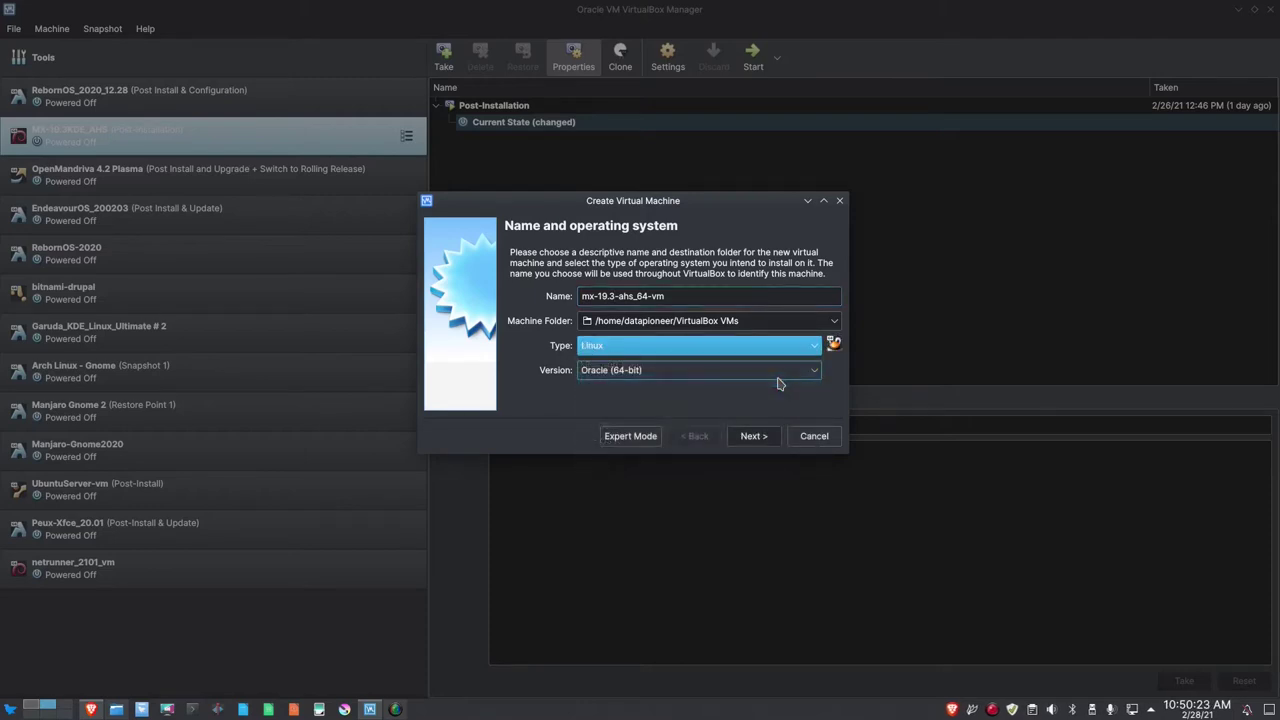
{"action": "left_click", "coordinate": [803, 373]}
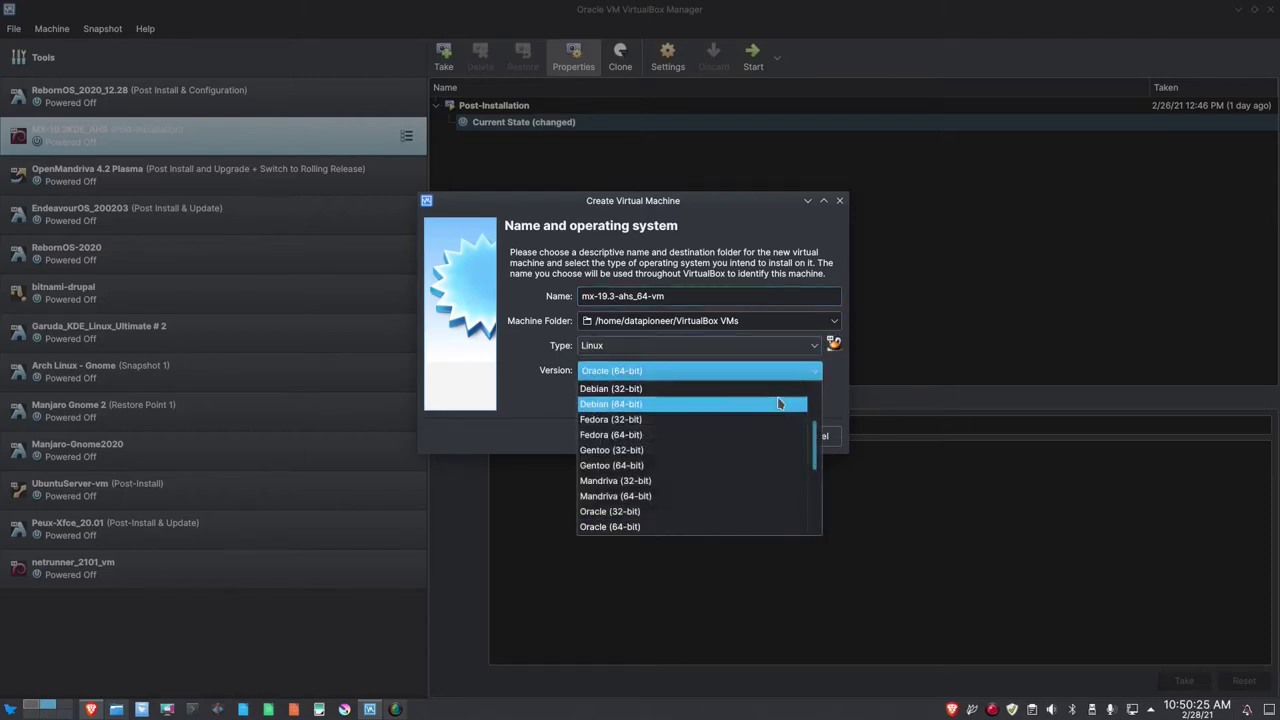
{"action": "left_click", "coordinate": [777, 404]}
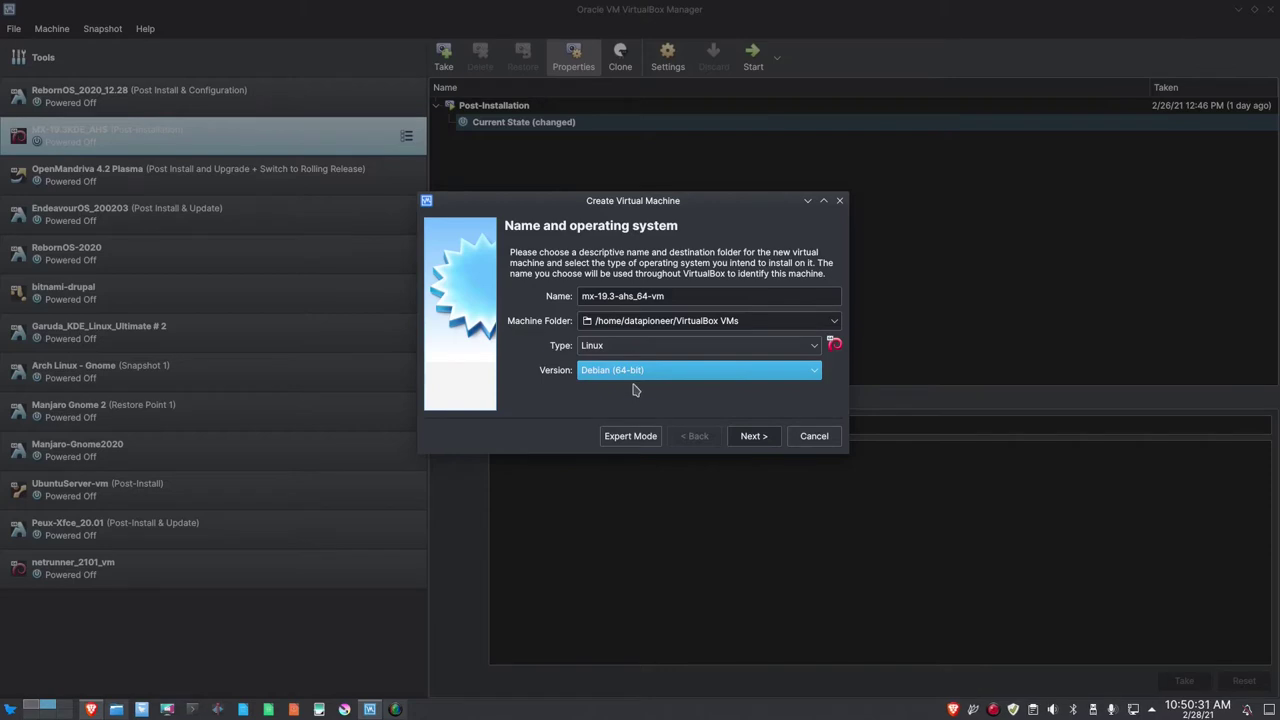
{"action": "left_click", "coordinate": [751, 438]}
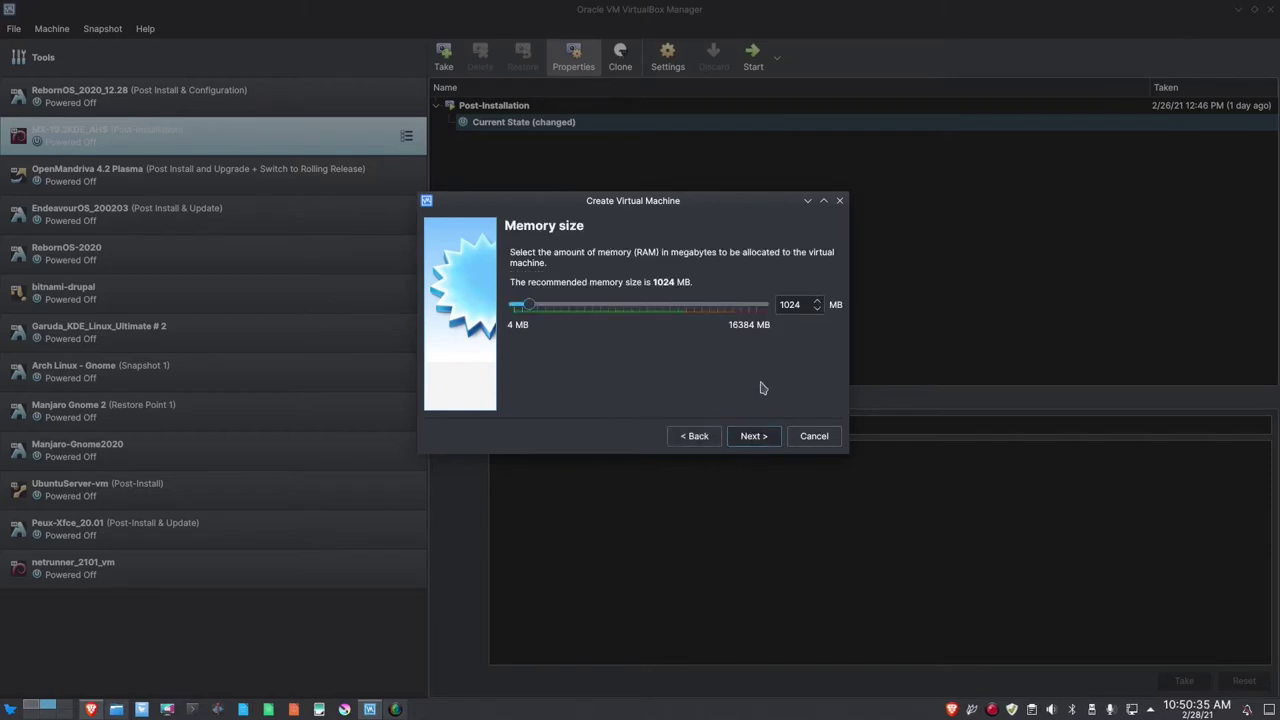
Set the memory size to 4096 MB.
{"action": "left_click_drag", "start_coordinate": [802, 303], "coordinate": [769, 303]}
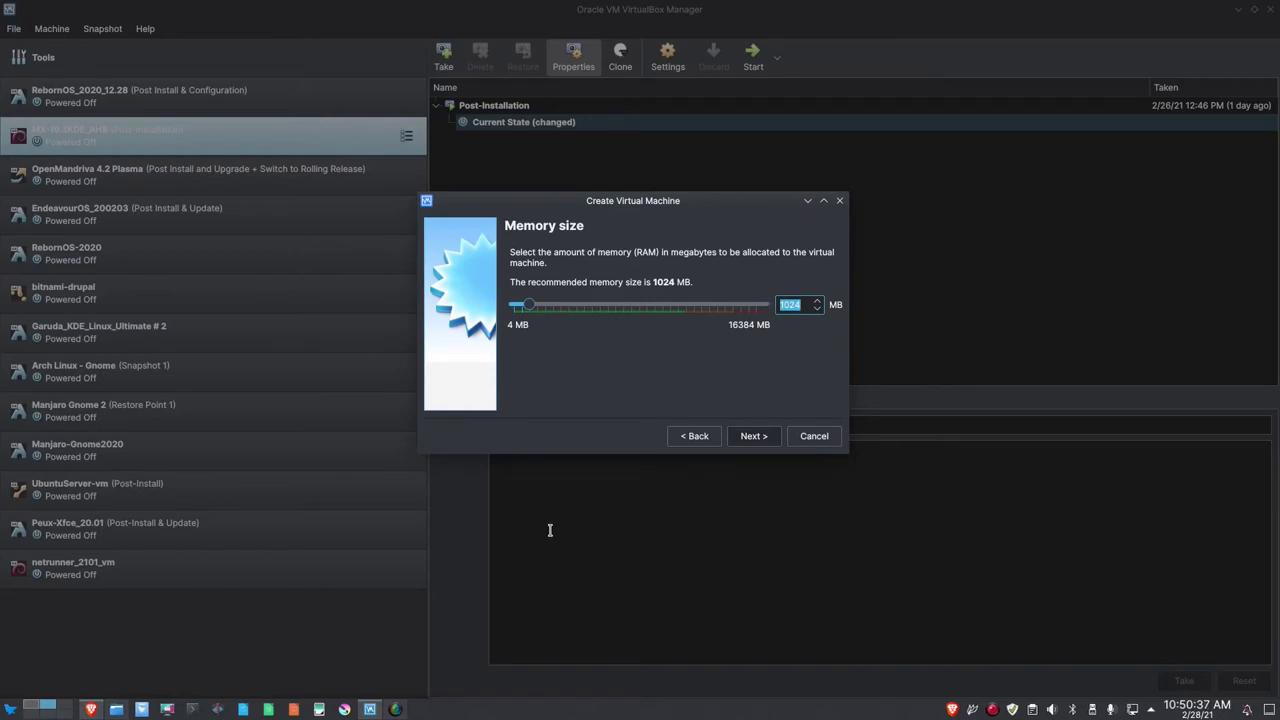
{"action": "type", "text": "4096"}
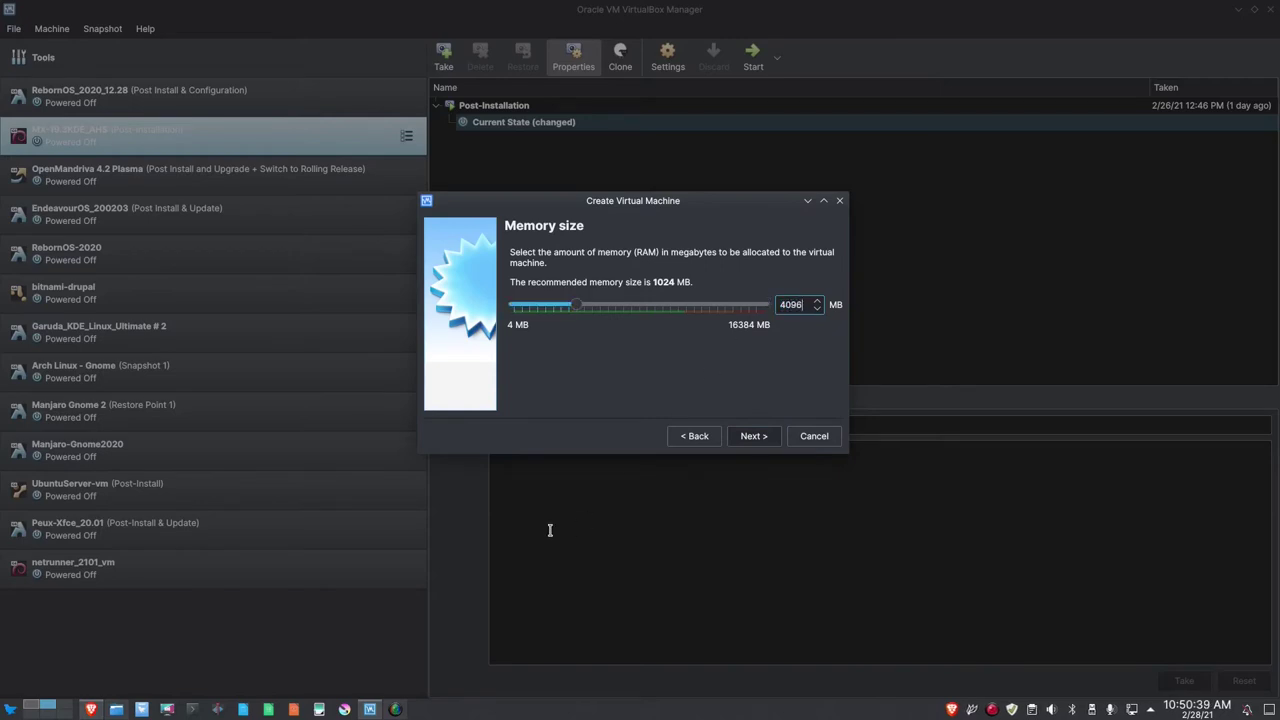
{"action": "left_click", "coordinate": [754, 437]}
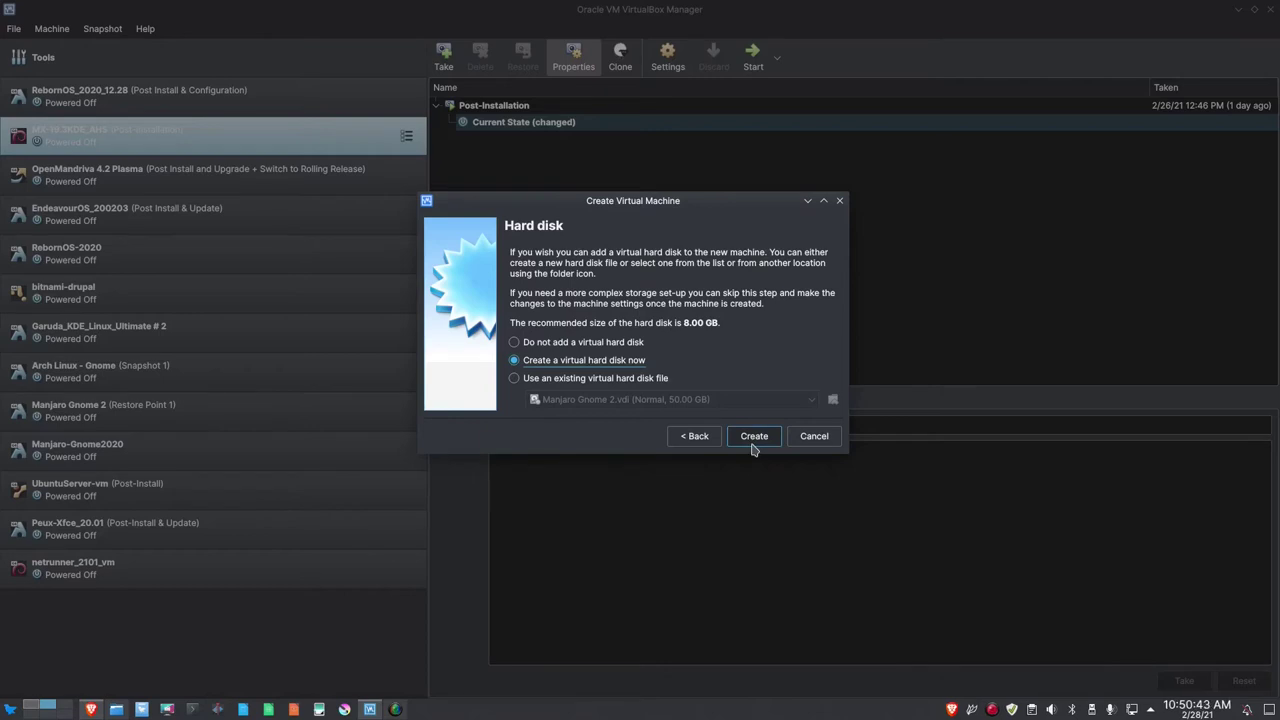
Create a new 30 GB dynamically allocated VDI hard disk.
{"action": "left_click", "coordinate": [754, 440]}
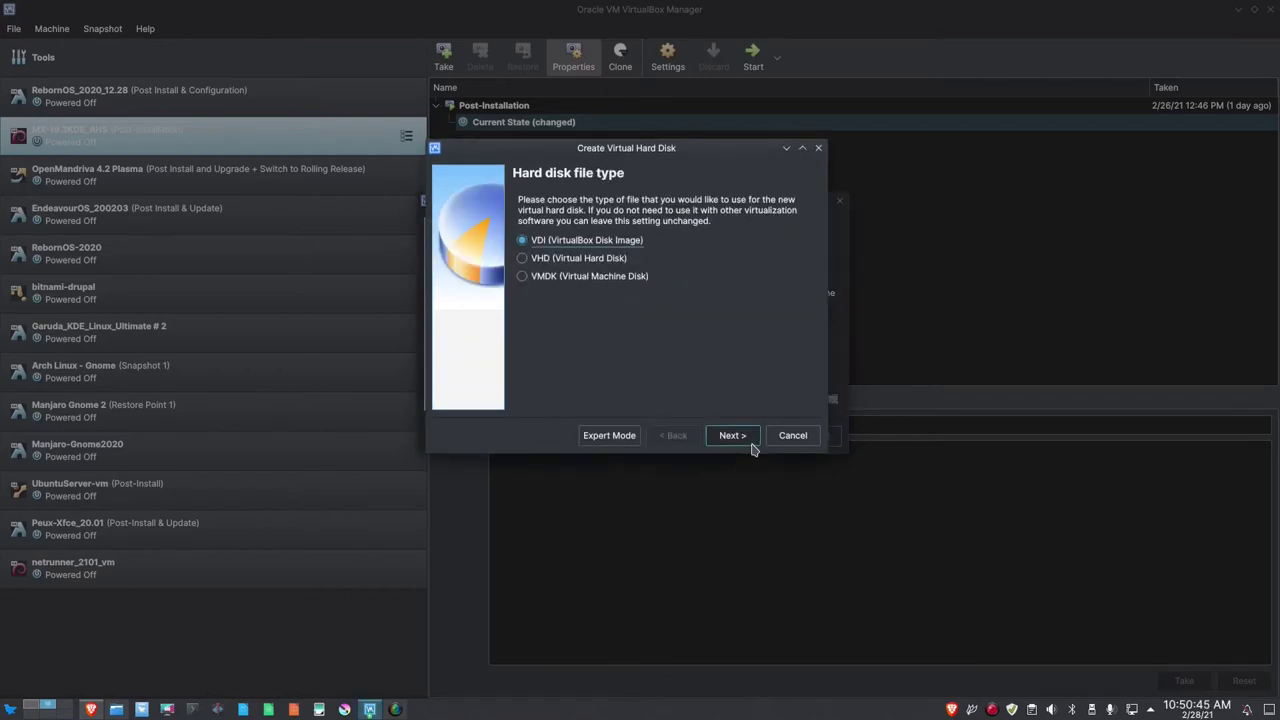
{"action": "left_click", "coordinate": [751, 439]}
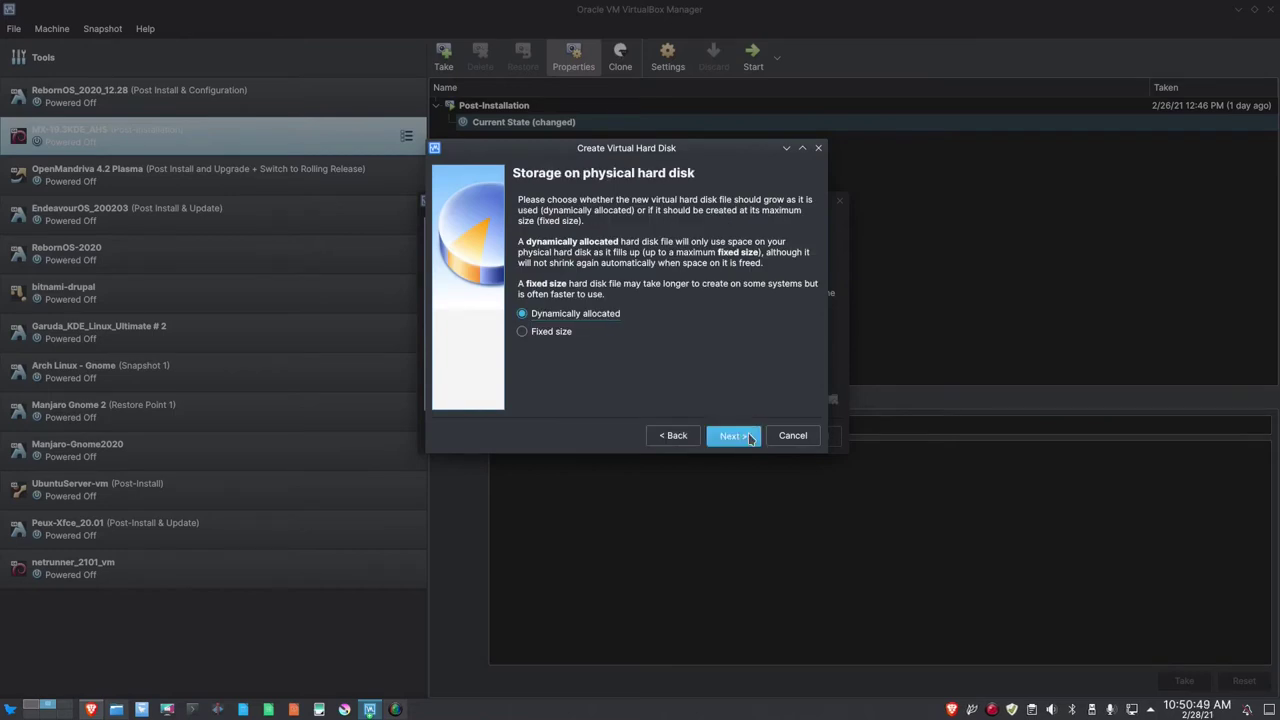
{"action": "left_click", "coordinate": [750, 437]}
{"action": "left_click", "coordinate": [783, 299]}
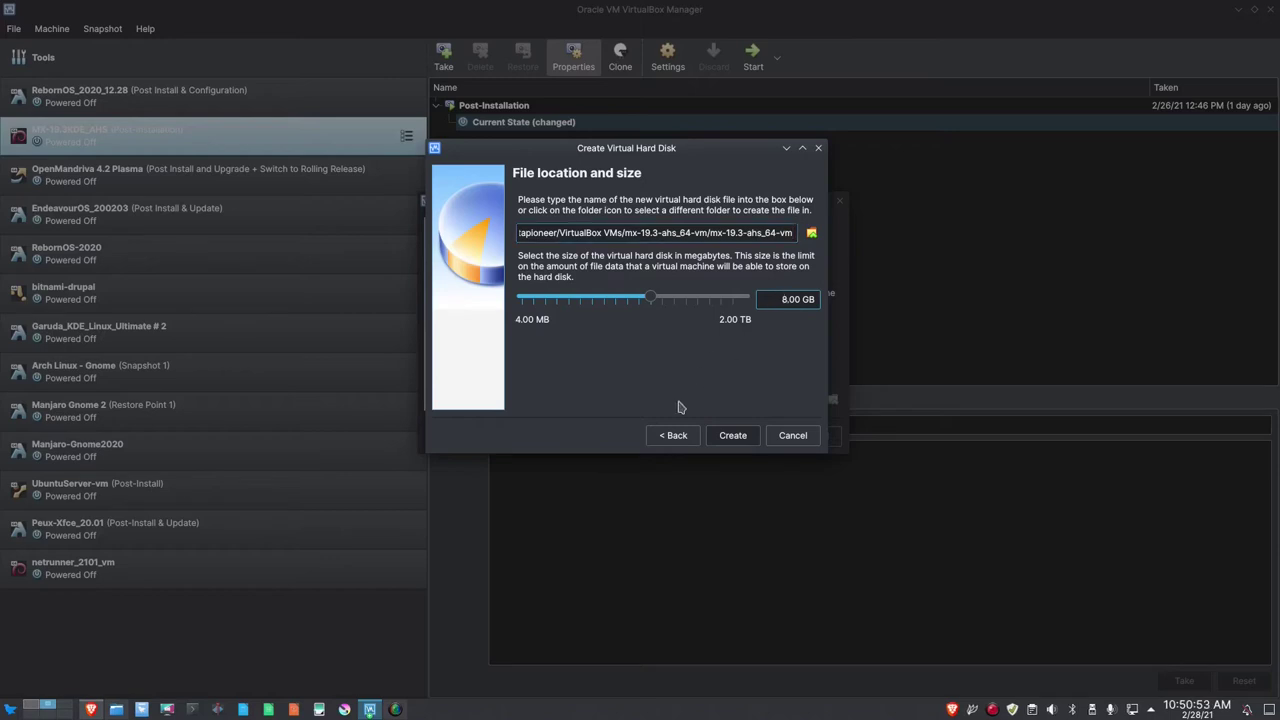
{"action": "key", "text": "Delete"}
{"action": "type", "text": "30"}
{"action": "left_click", "coordinate": [737, 442]}
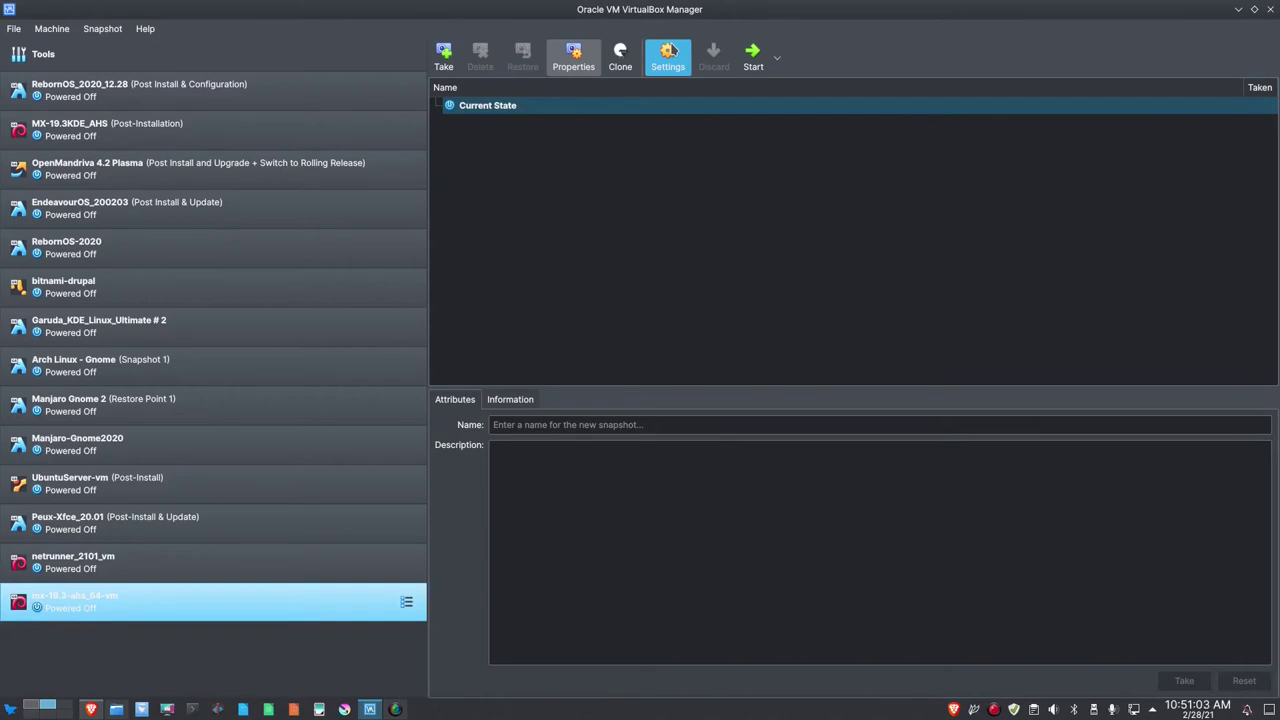
In System settings, disable floppy boot, put Hard Disk before Optical, and set 2 processors.
{"action": "left_click", "coordinate": [669, 55]}
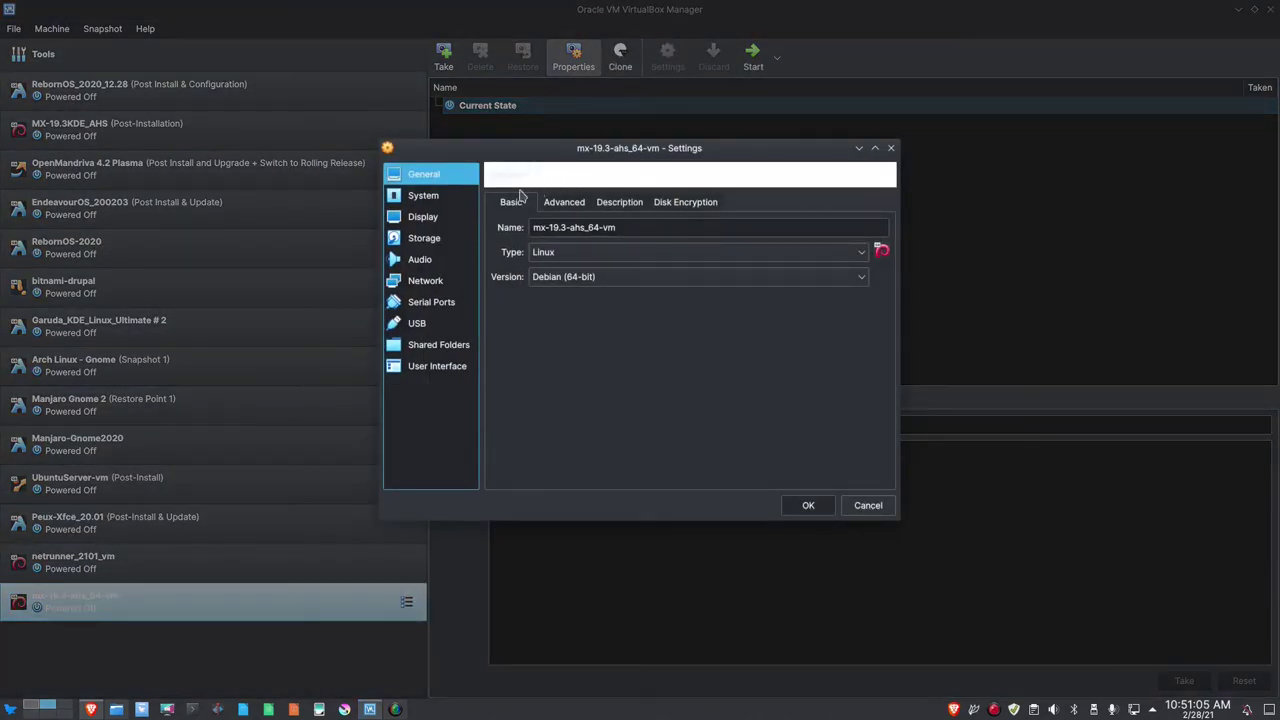
{"action": "left_click", "coordinate": [423, 196]}
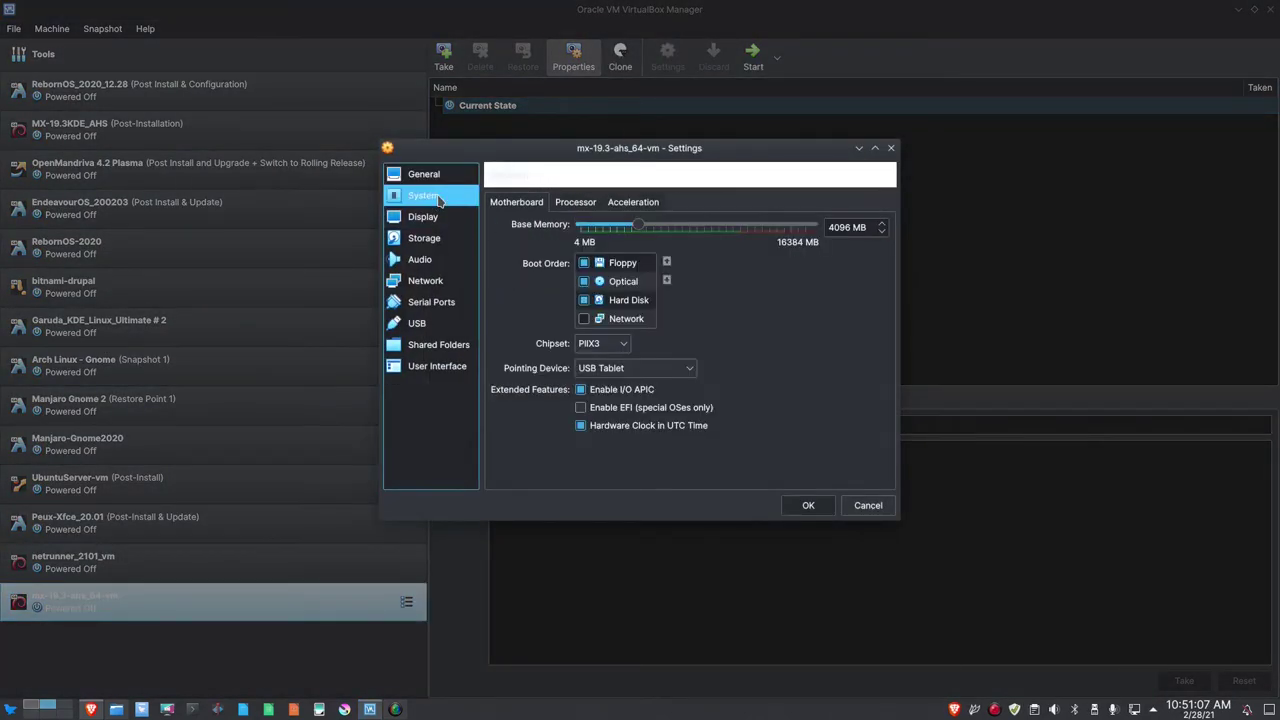
{"action": "left_click", "coordinate": [583, 263]}
{"action": "left_click", "coordinate": [628, 300]}
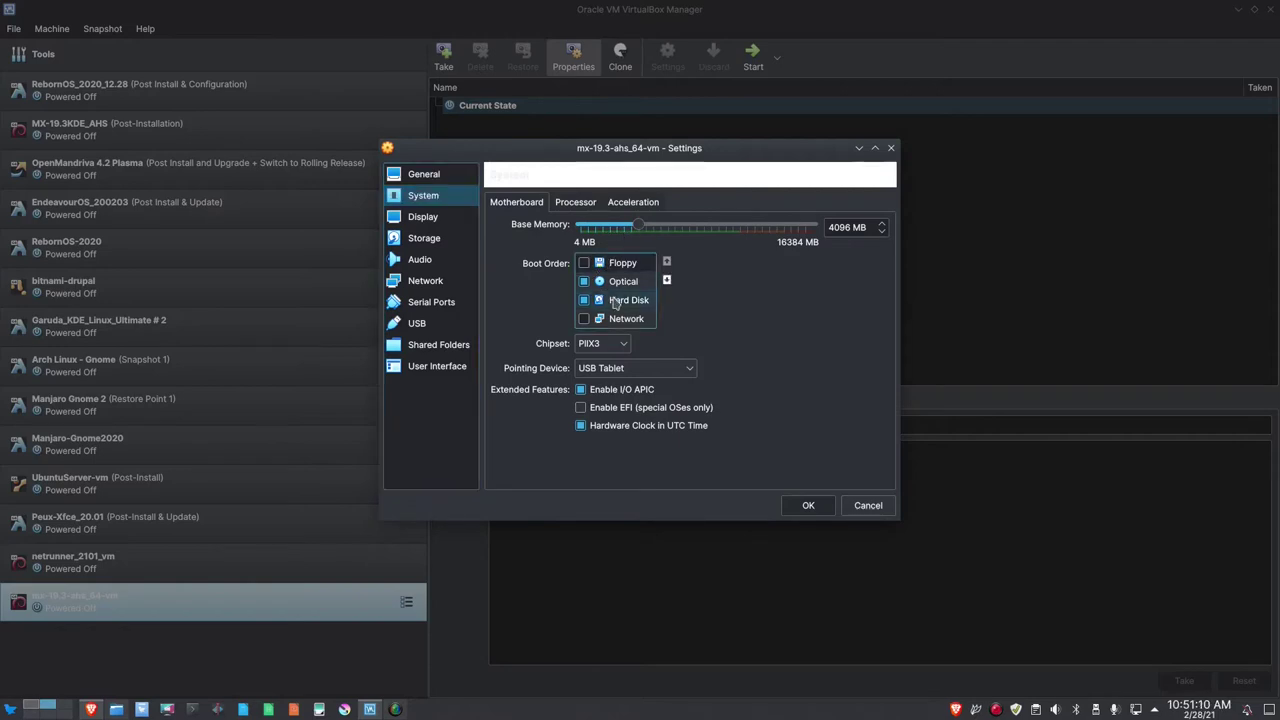
{"action": "left_click", "coordinate": [667, 262]}
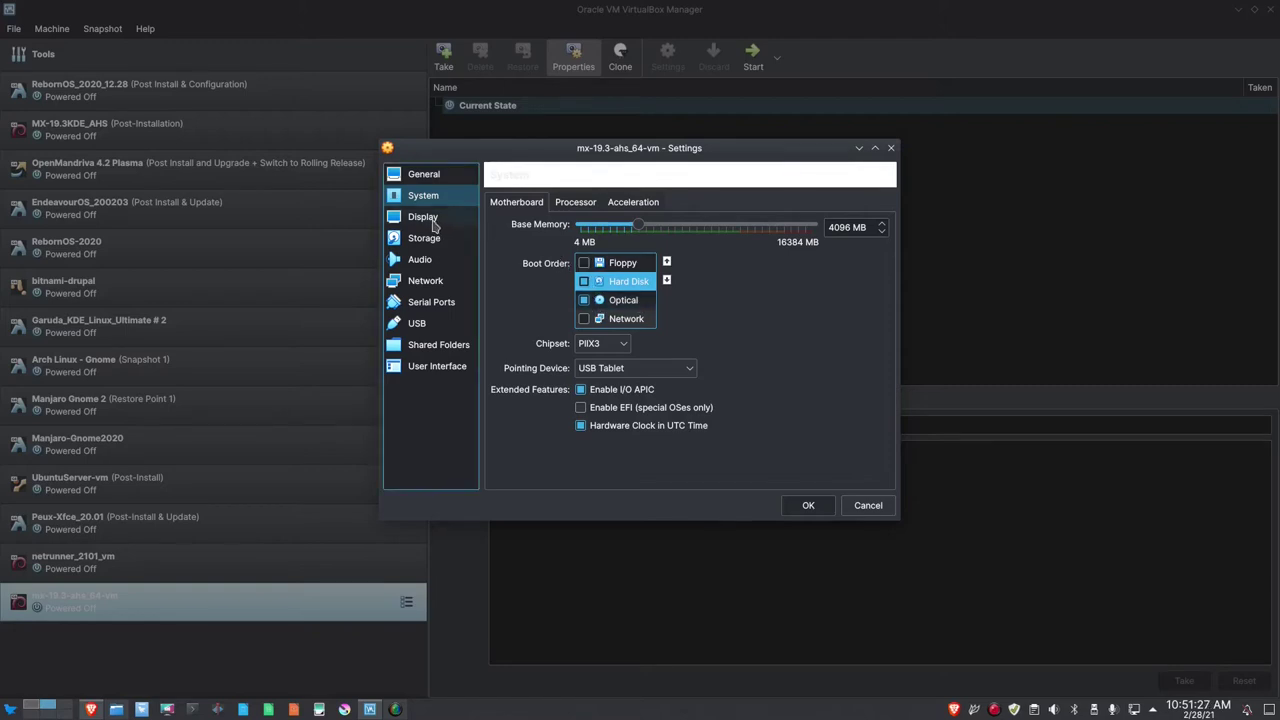
{"action": "left_click", "coordinate": [575, 203]}
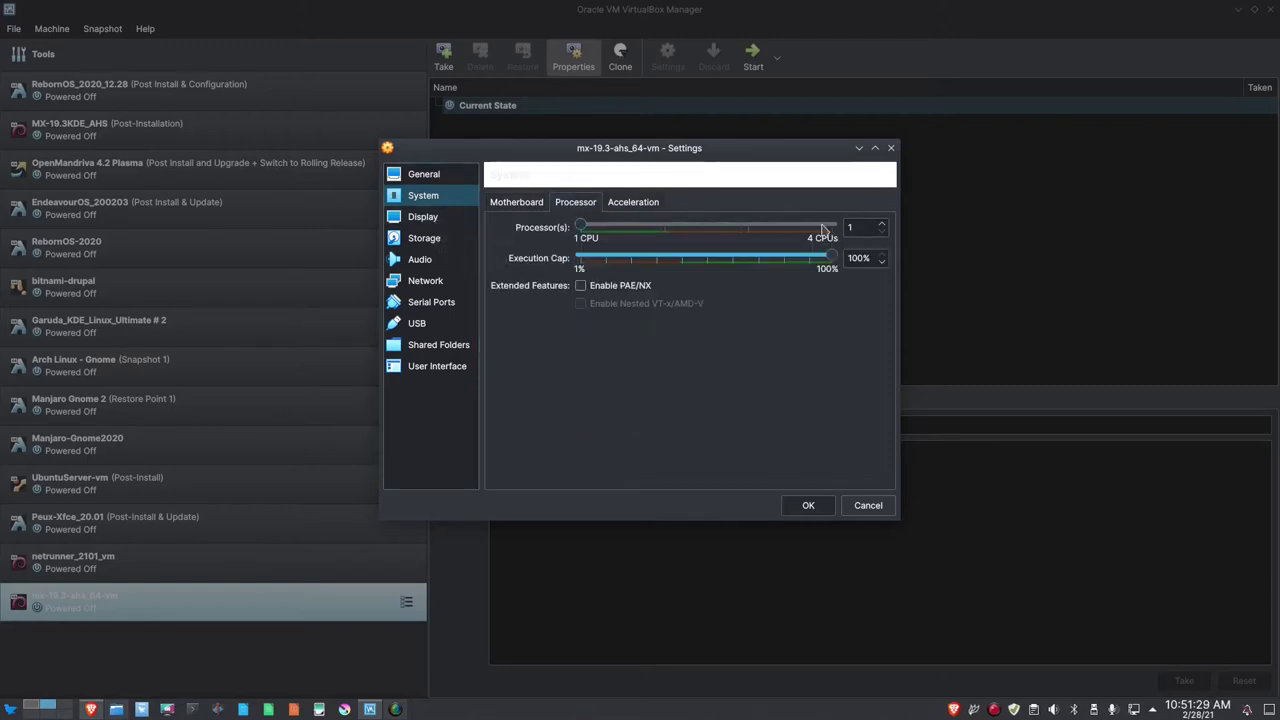
{"action": "left_click", "coordinate": [883, 228]}
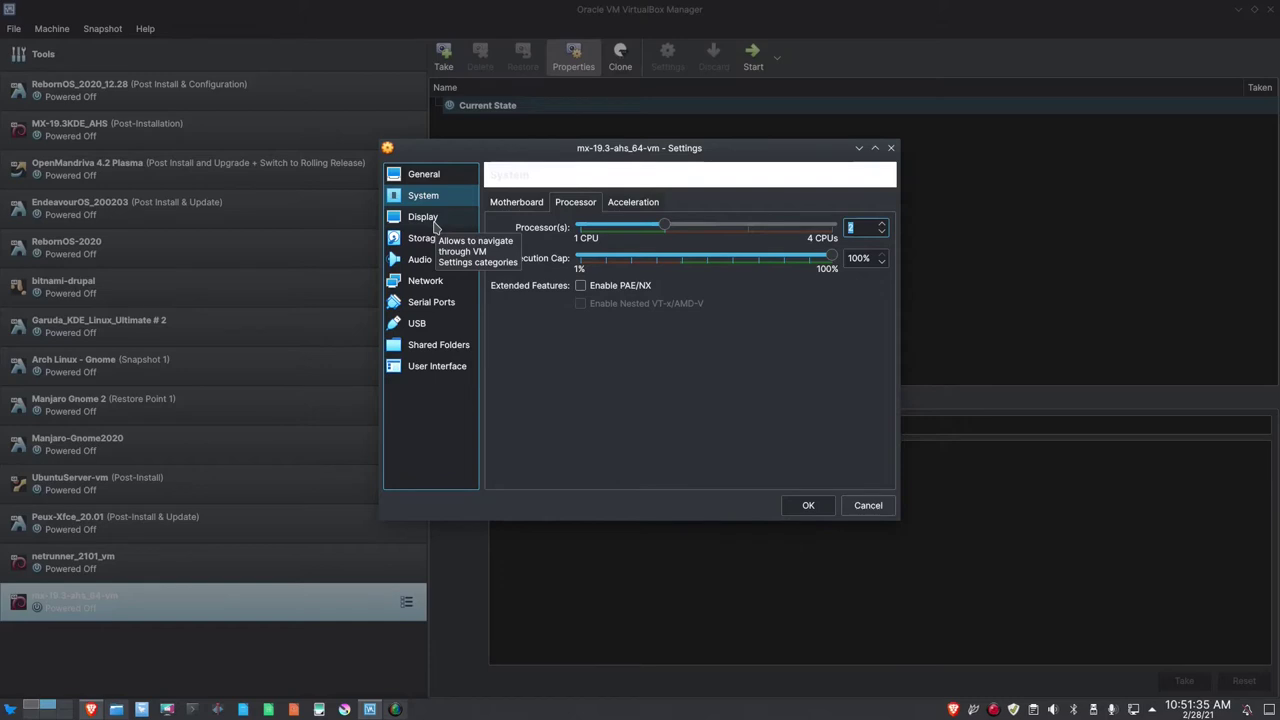
Set video memory to 128 MB and the graphics controller to VBoxSVGA.
{"action": "left_click", "coordinate": [430, 220]}
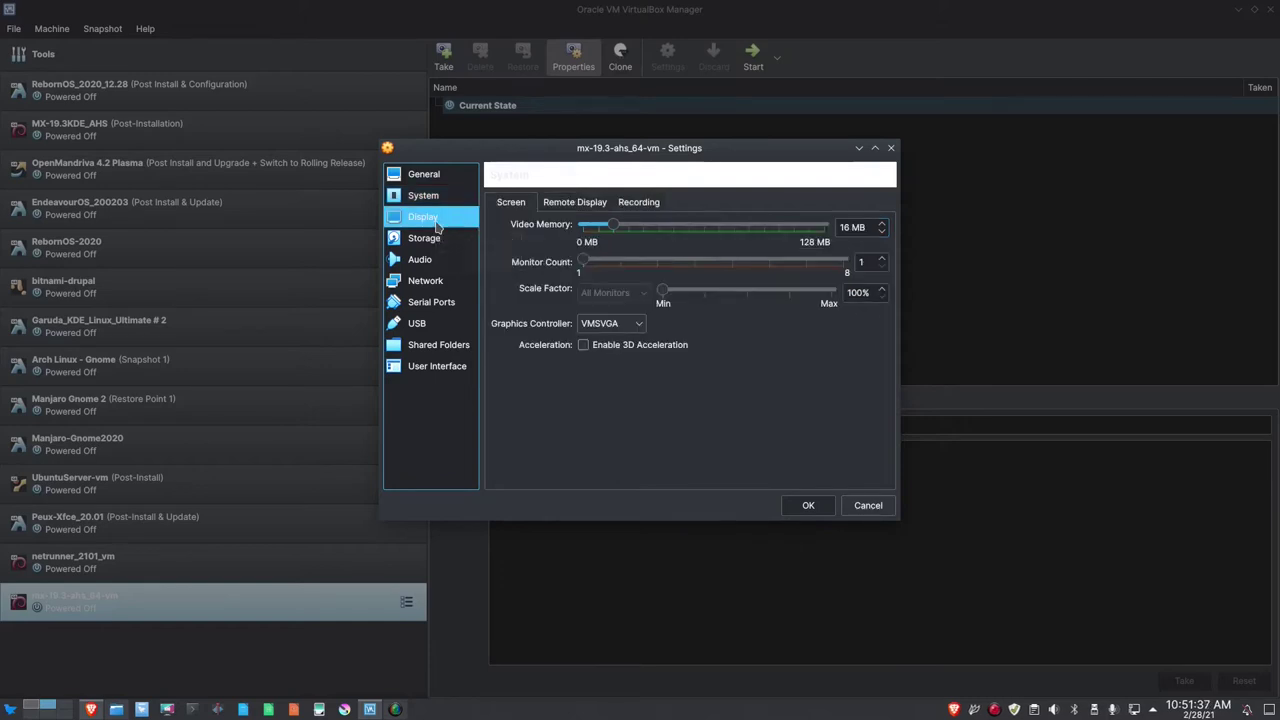
{"action": "left_click_drag", "start_coordinate": [616, 226], "coordinate": [830, 226]}
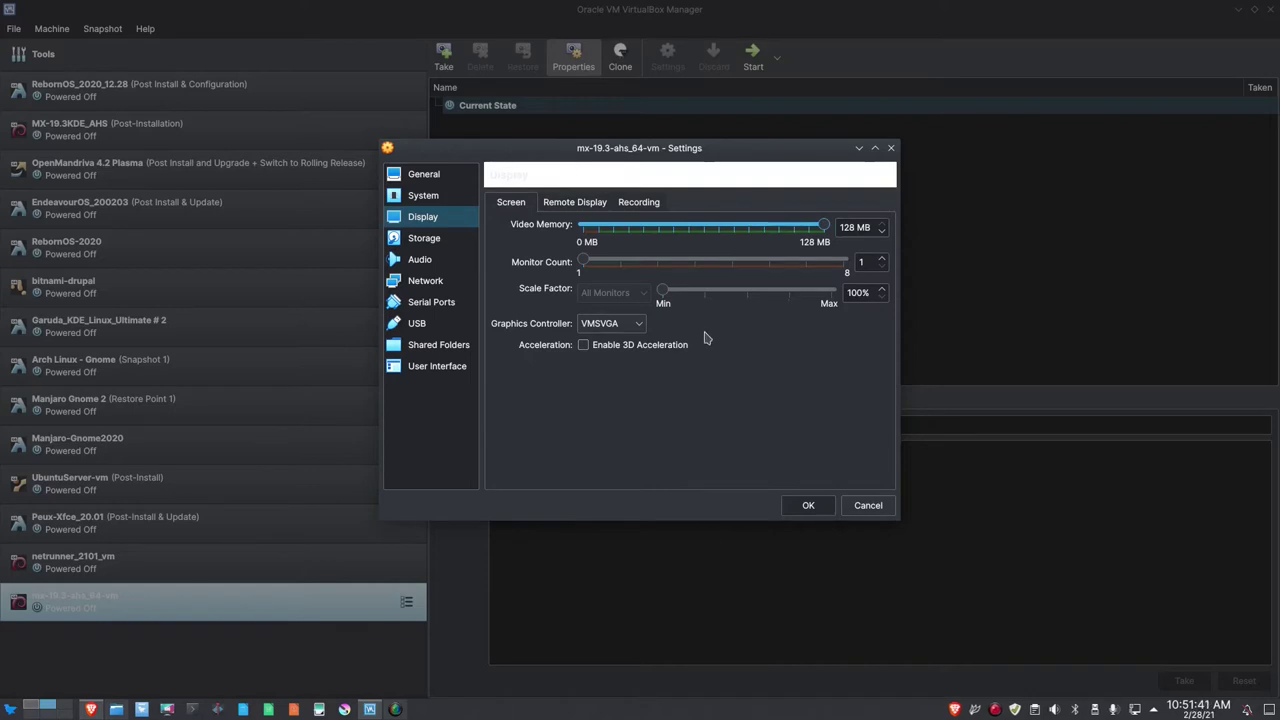
{"action": "left_click", "coordinate": [640, 325]}
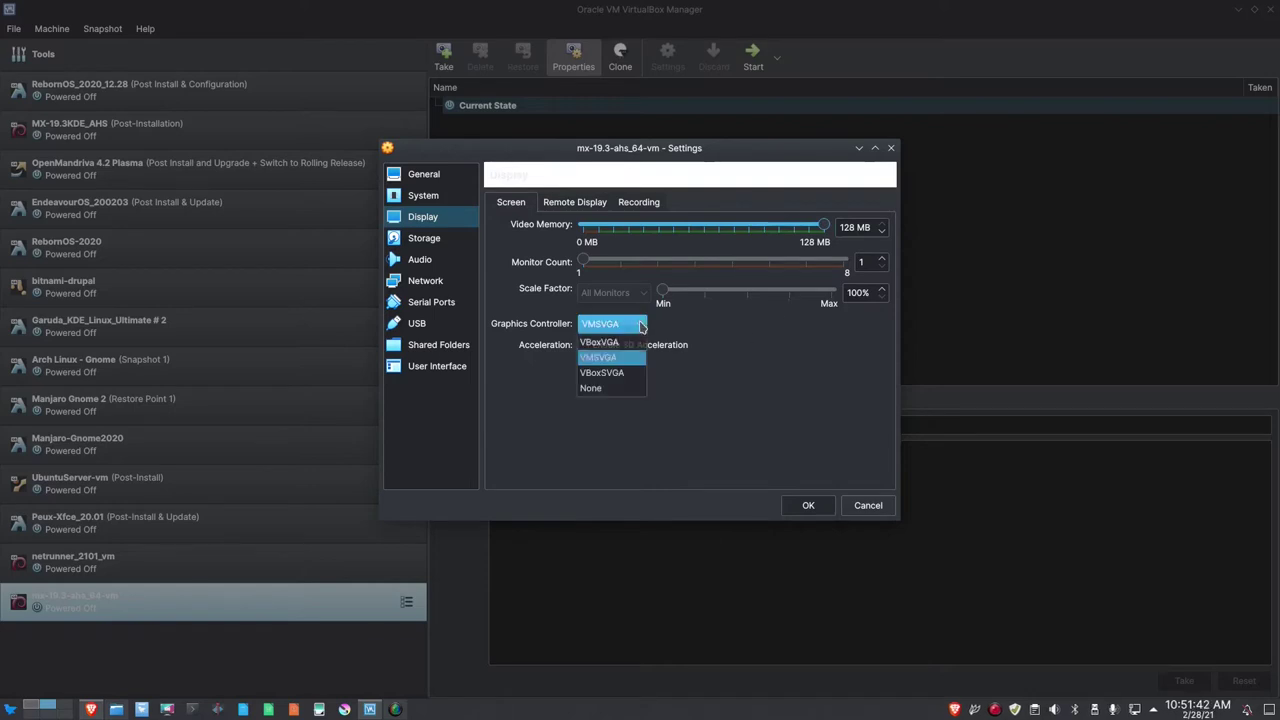
{"action": "left_click", "coordinate": [622, 372]}
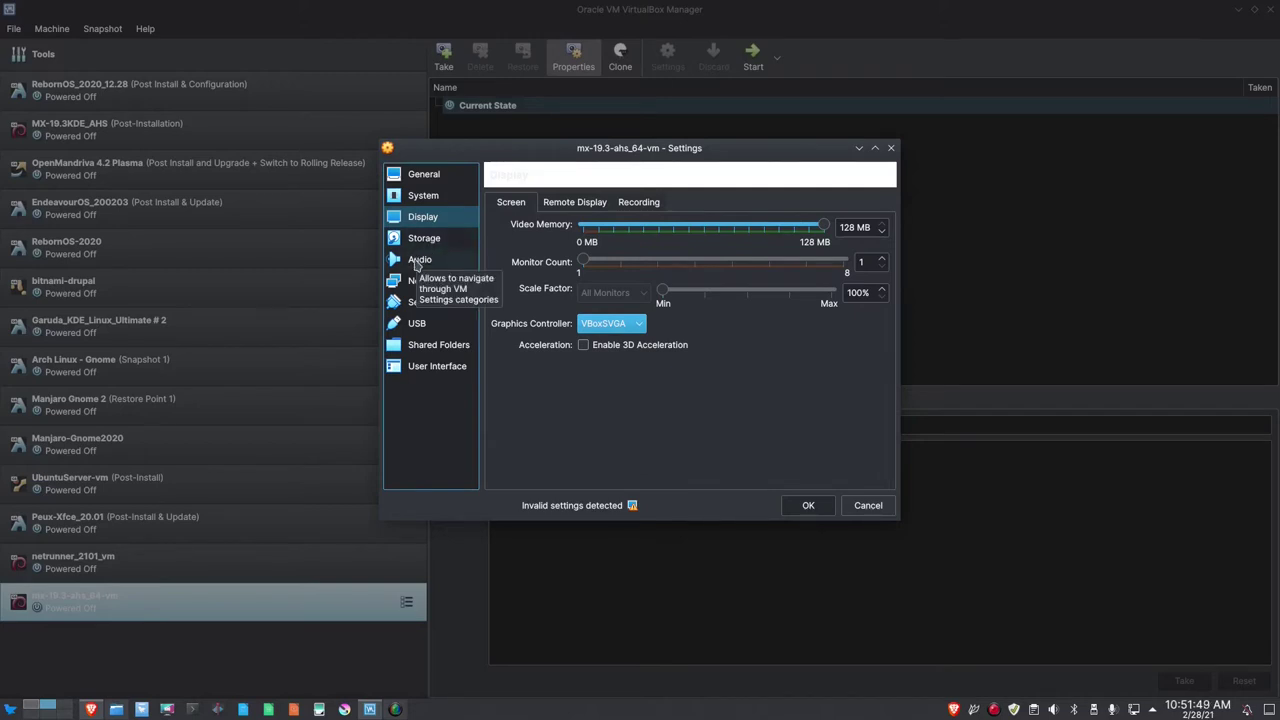
Attach the network adapter as Bridged Adapter, choose USB 3.0 (xHCI), and save the settings.
{"action": "left_click", "coordinate": [418, 260]}
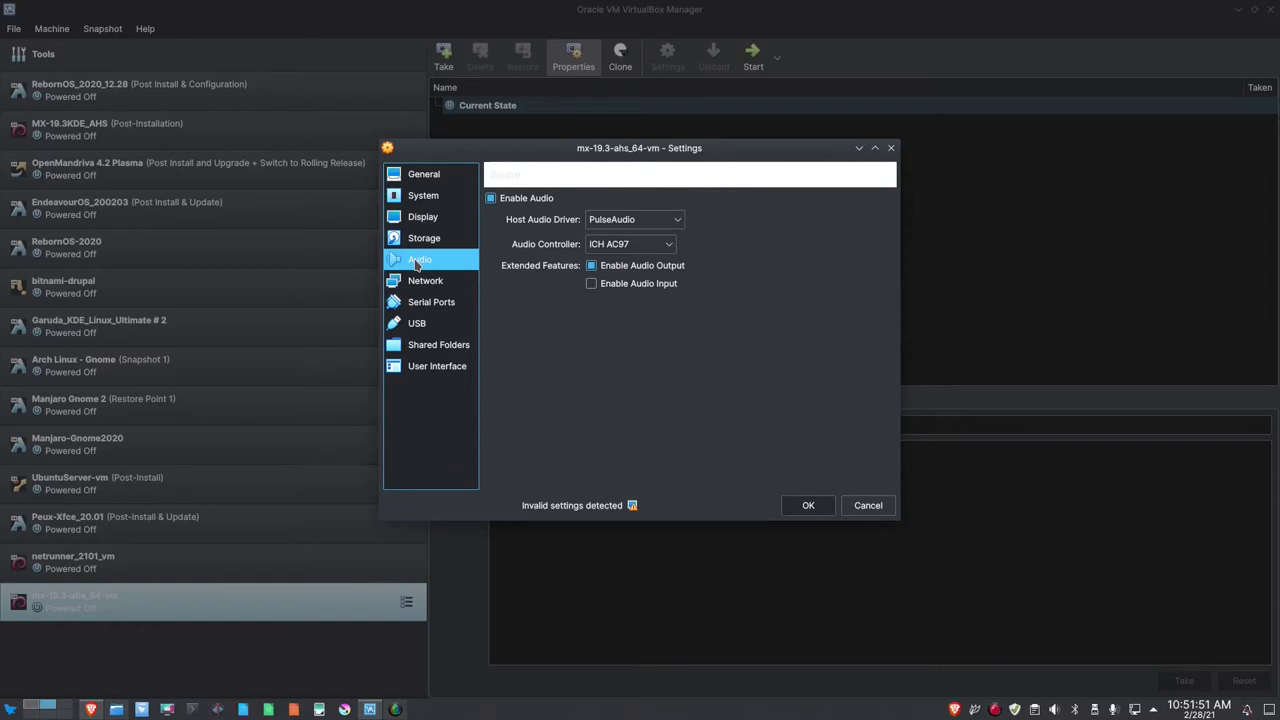
{"action": "left_click", "coordinate": [420, 280]}
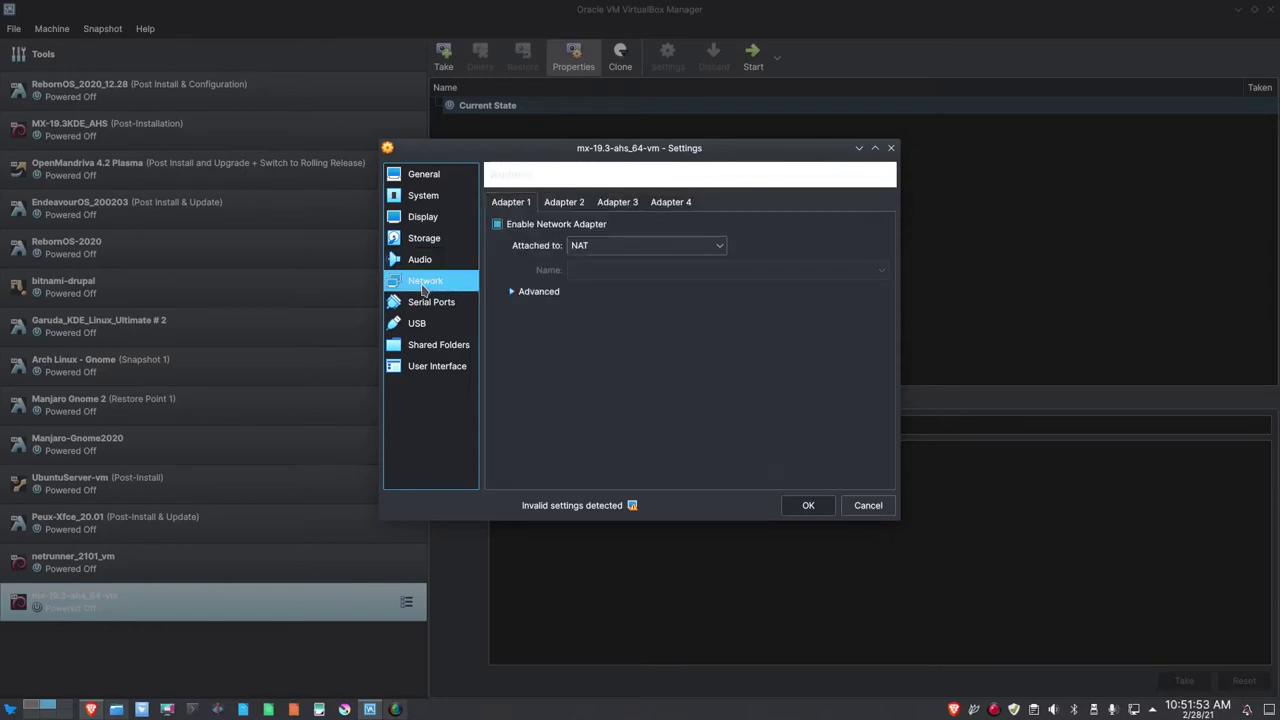
{"action": "left_click", "coordinate": [716, 246]}
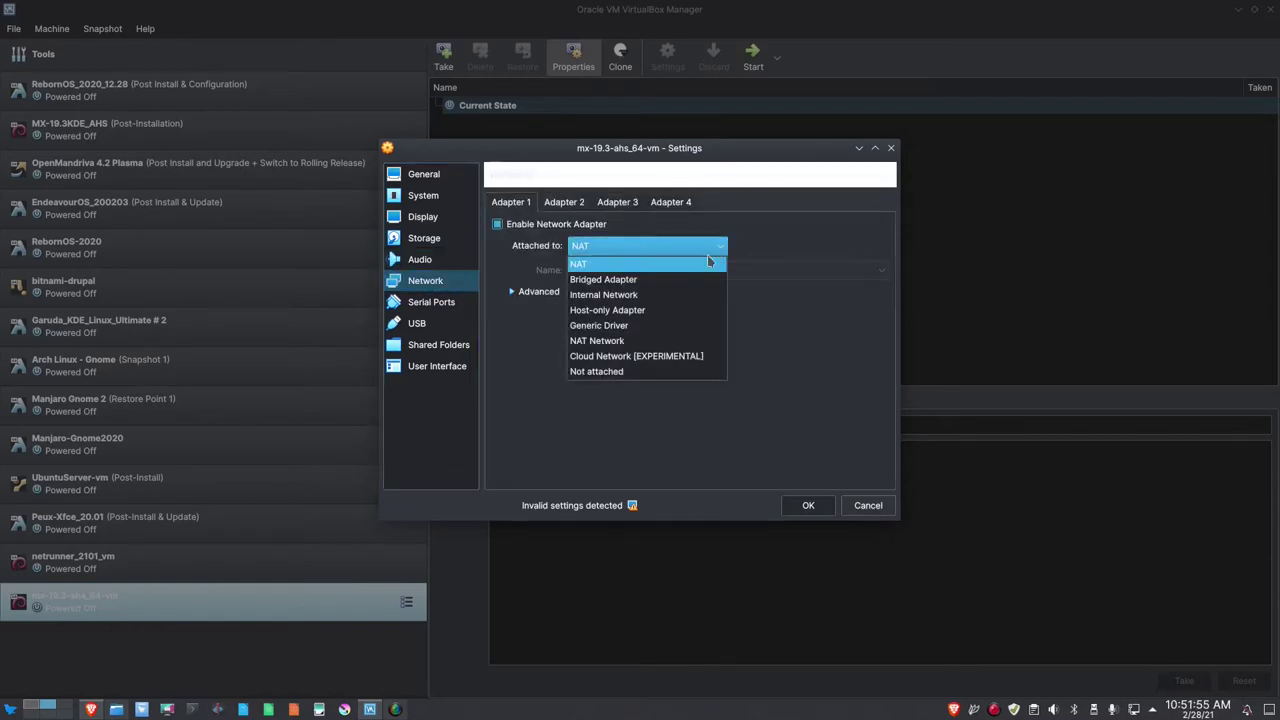
{"action": "left_click", "coordinate": [677, 281]}
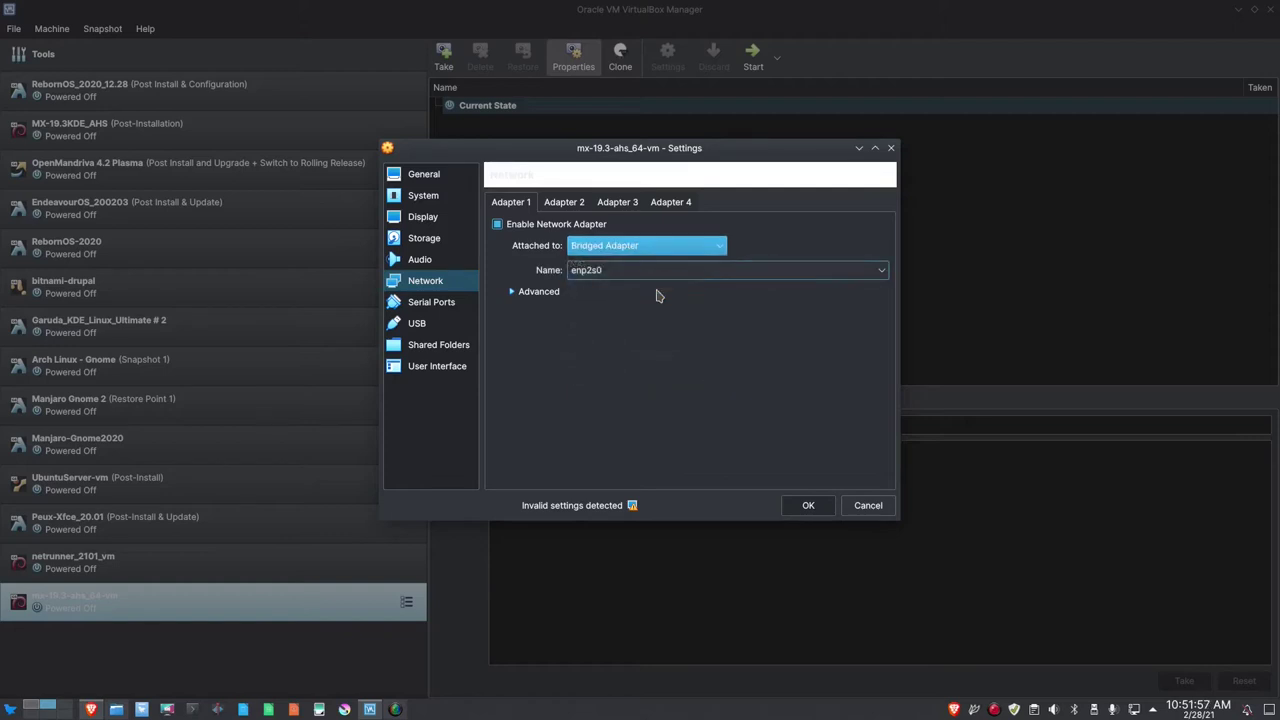
{"action": "left_click", "coordinate": [420, 323]}
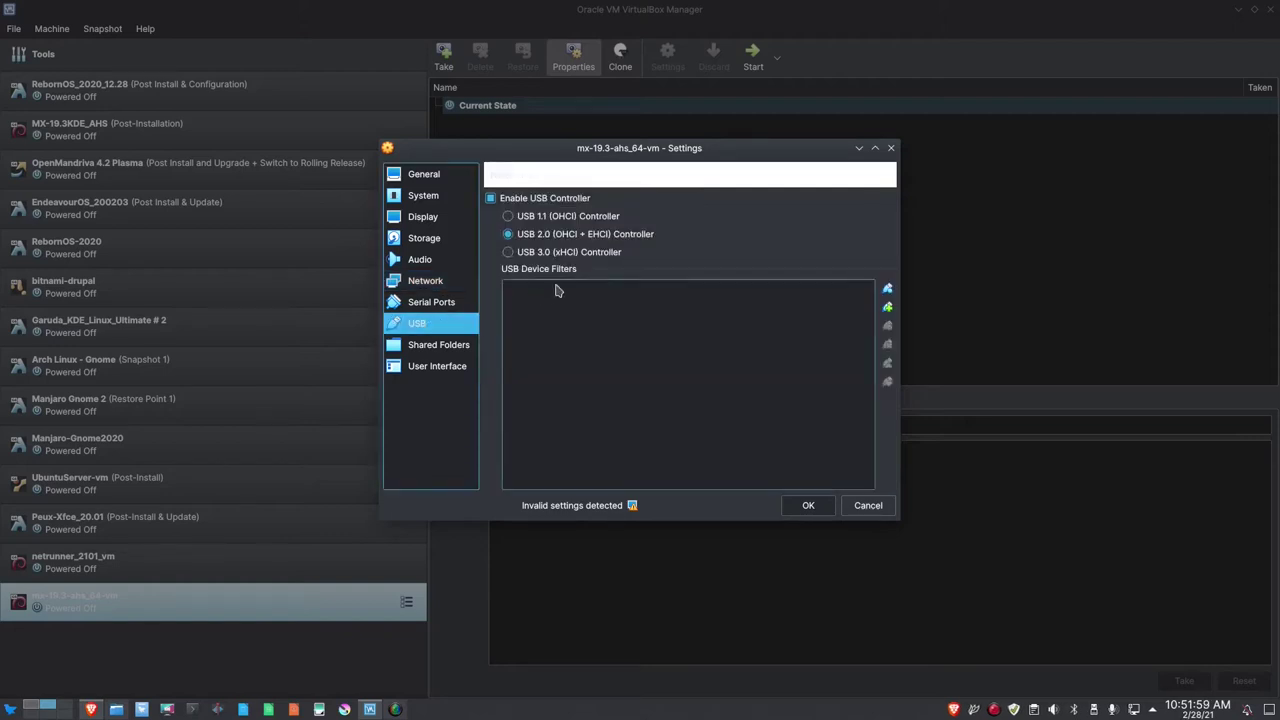
{"action": "left_click", "coordinate": [558, 253]}
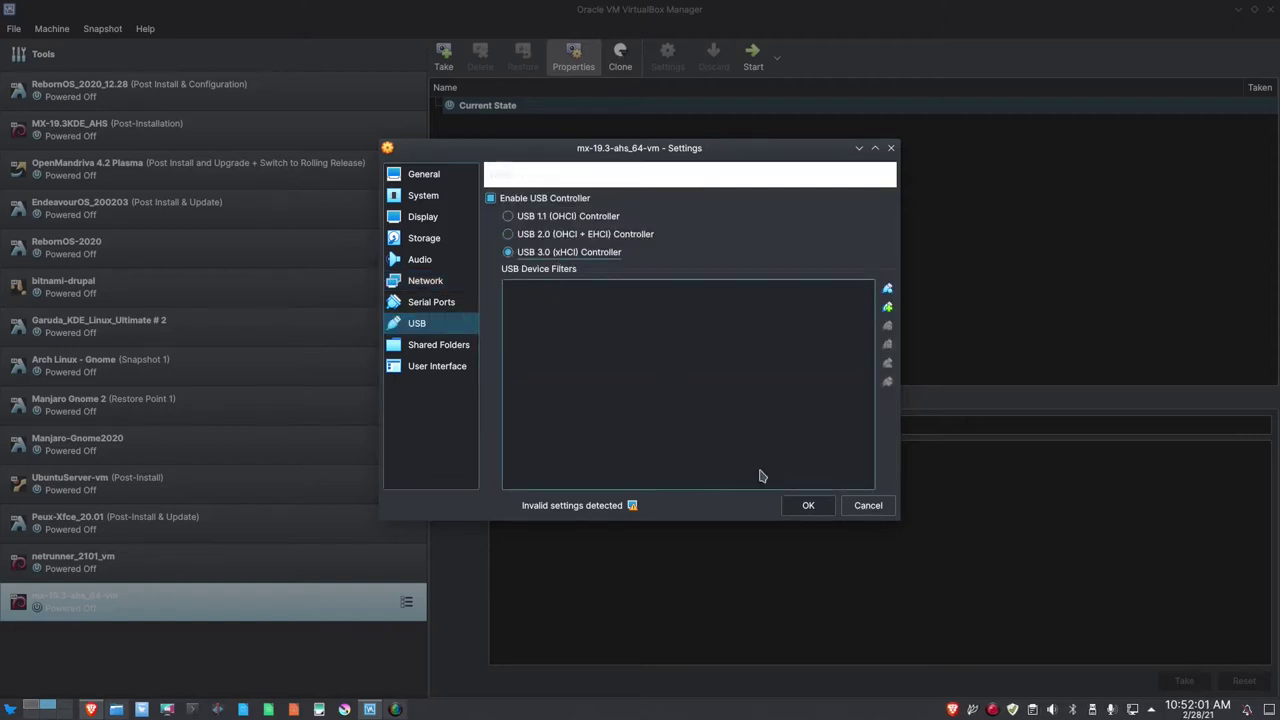
{"action": "left_click", "coordinate": [807, 506]}
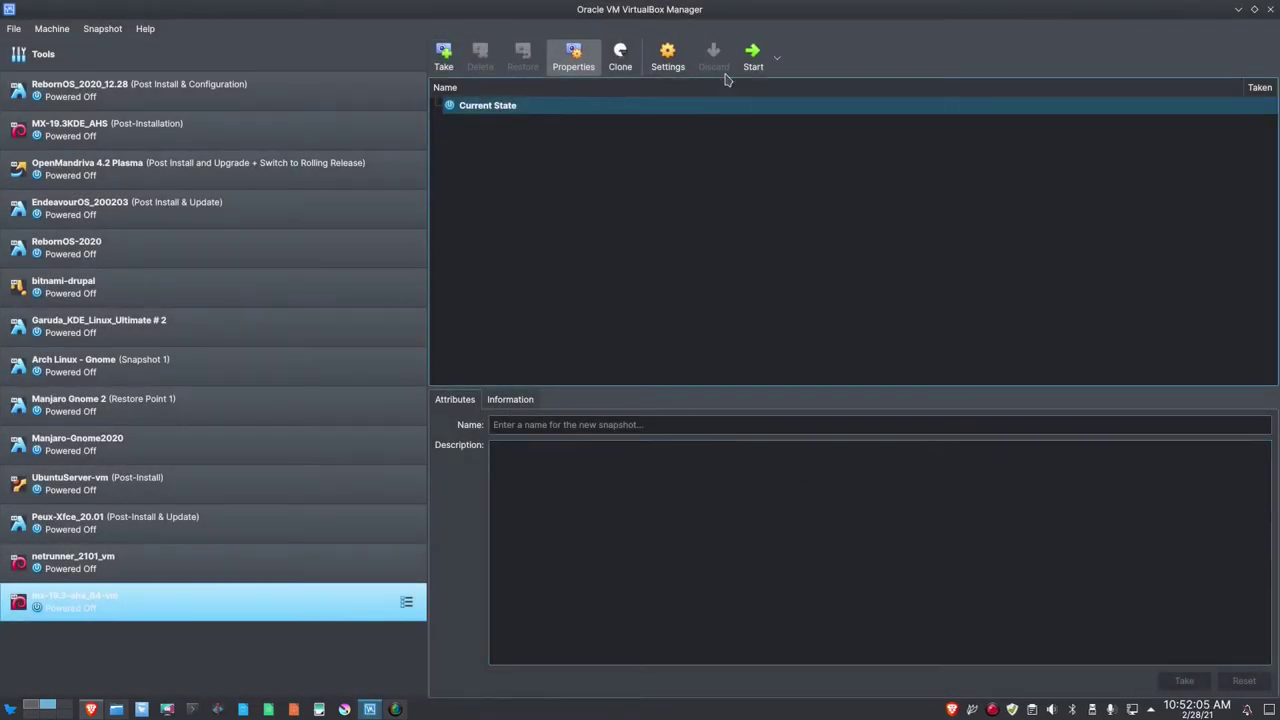
Start the VM from the MX-19.3_ahs_x64.iso start-up disk and switch it to full-screen mode.
{"action": "left_click", "coordinate": [753, 55]}
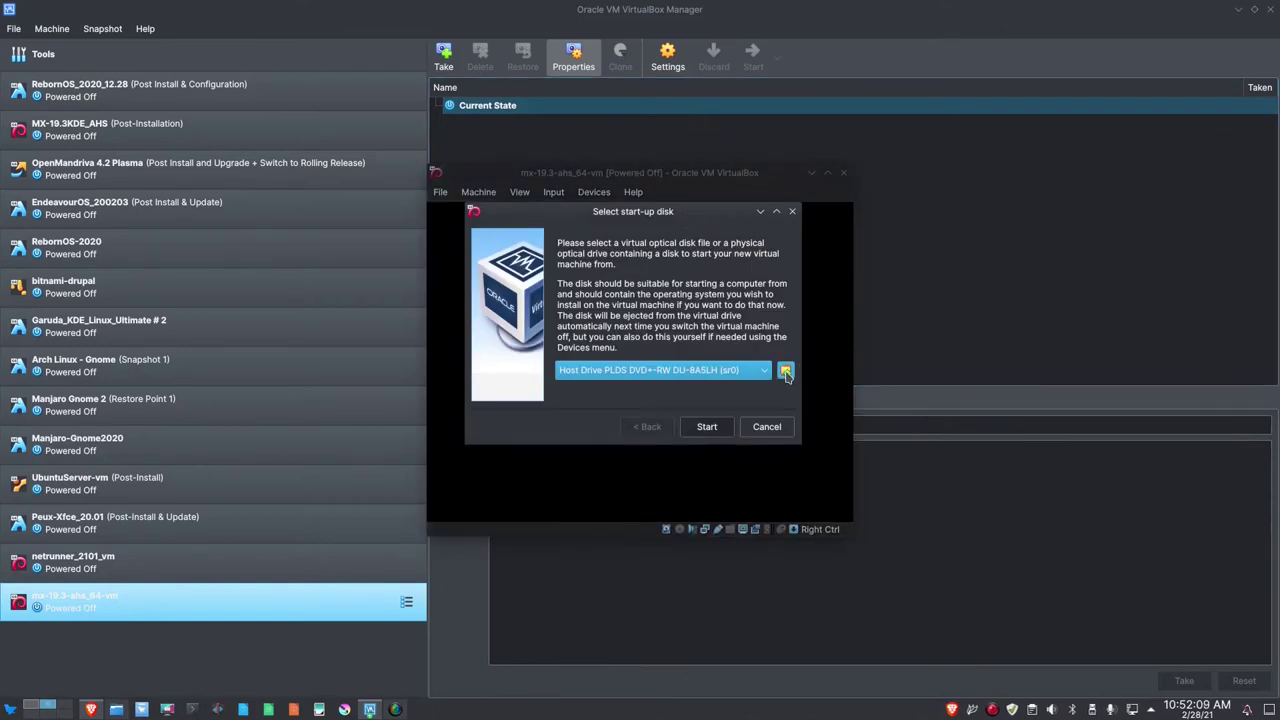
{"action": "left_click", "coordinate": [785, 376]}
{"action": "scroll", "coordinate": [760, 345], "scroll_direction": "down", "scroll_amount": 5}
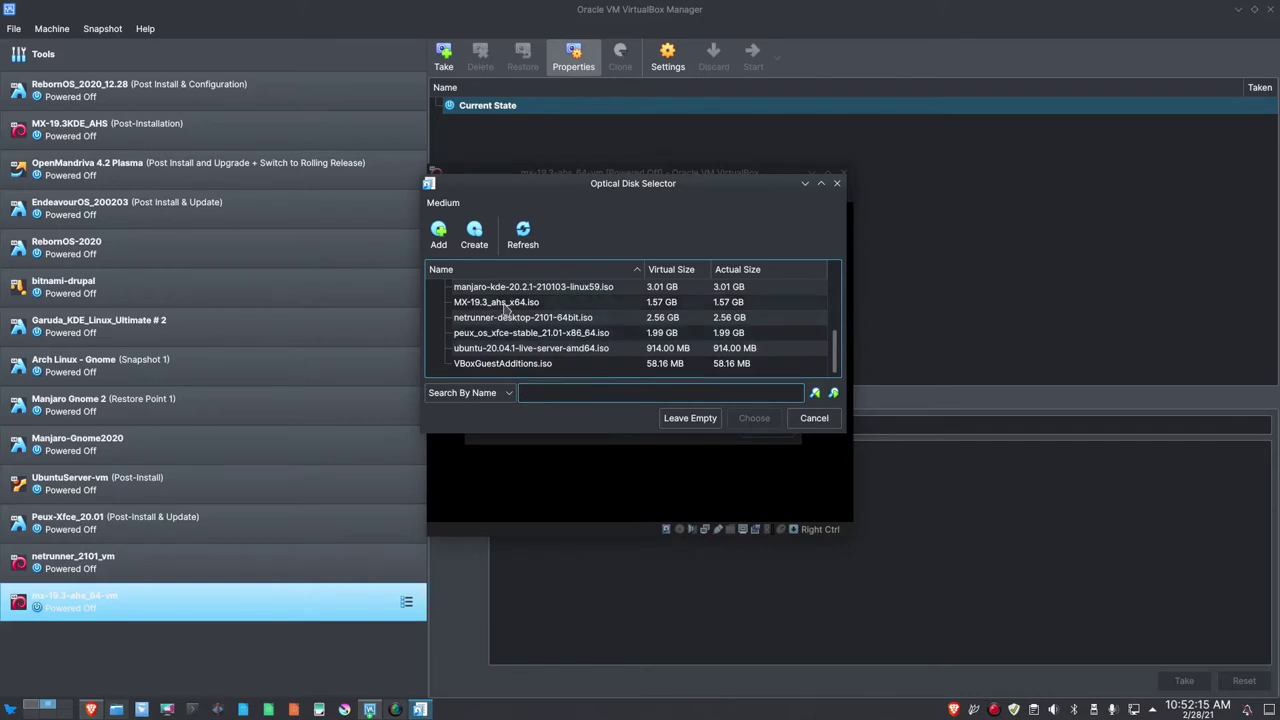
{"action": "left_click", "coordinate": [504, 305]}
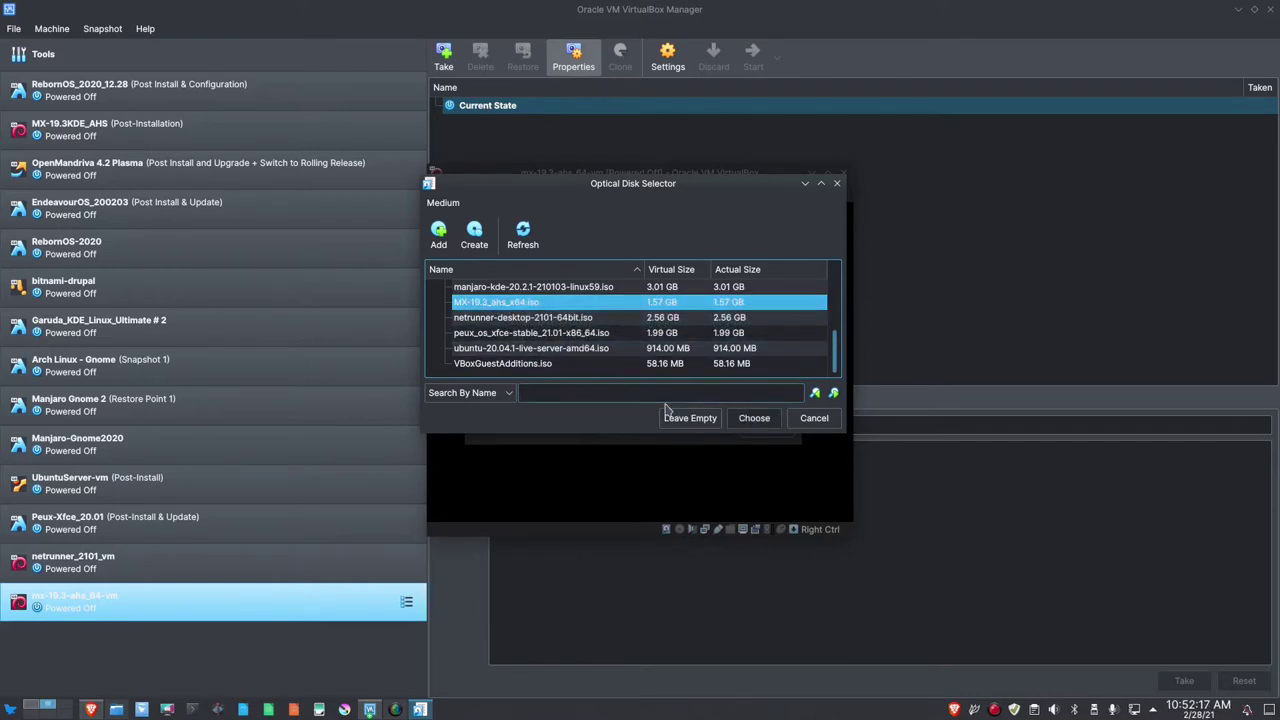
{"action": "left_click", "coordinate": [757, 427]}
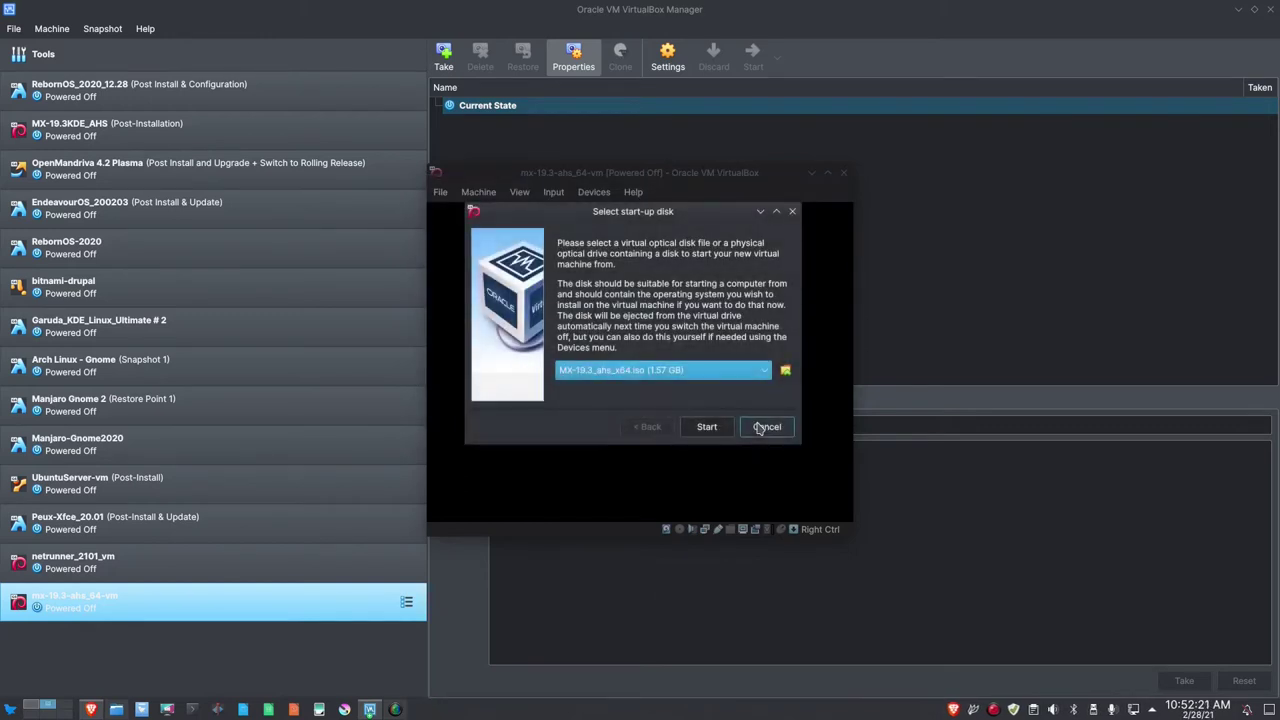
{"action": "left_click", "coordinate": [712, 426]}
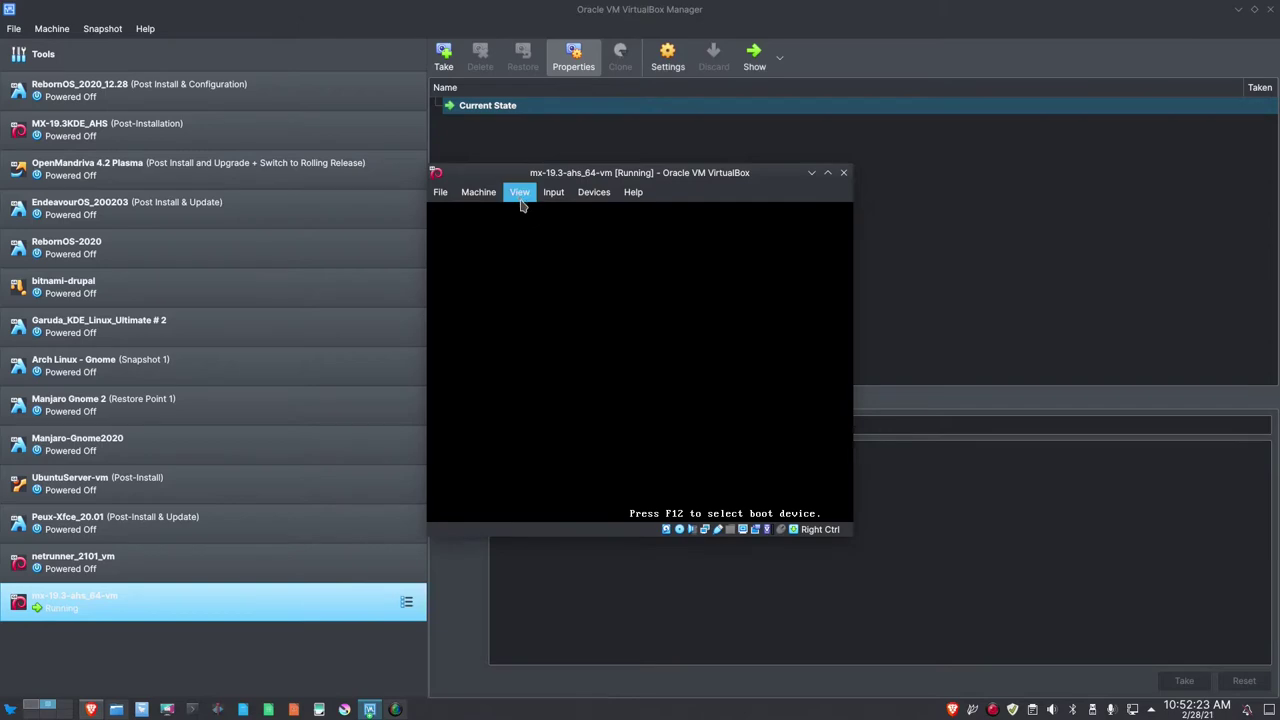
{"action": "left_click", "coordinate": [520, 200]}
{"action": "left_click", "coordinate": [552, 211]}
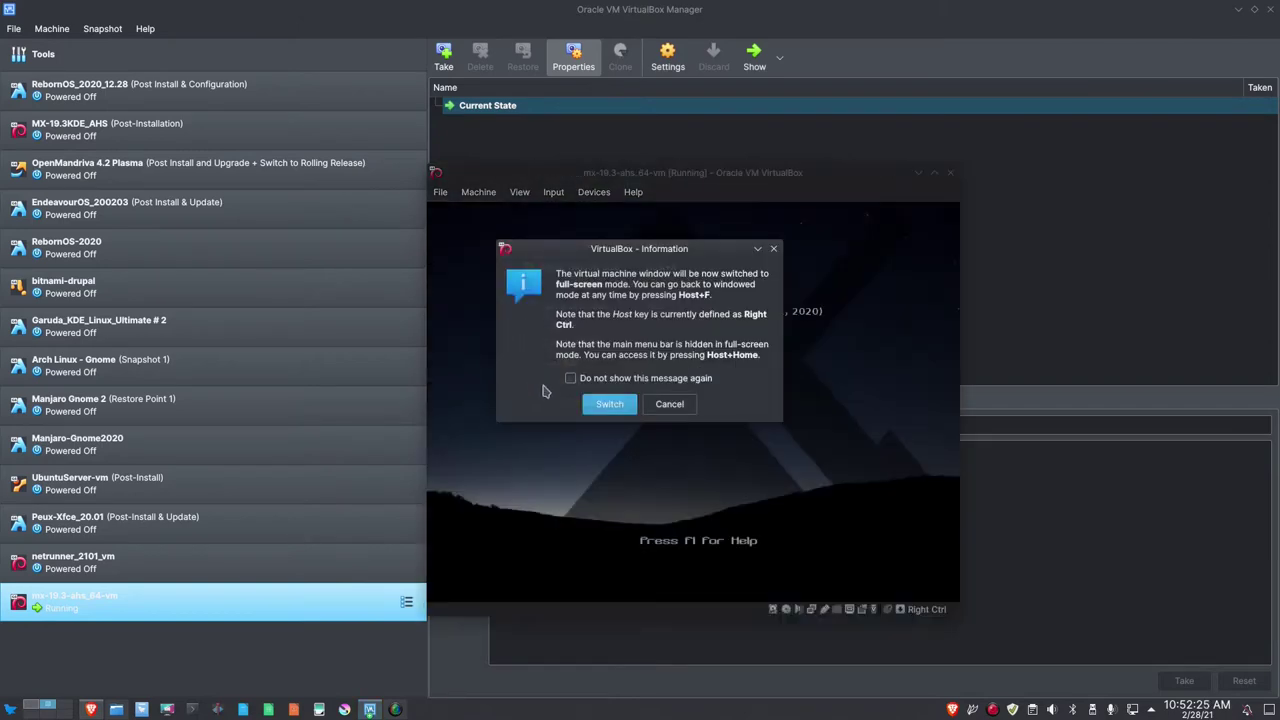
Confirm full-screen and boot the default MX live entry to the MX Welcome desktop.
{"action": "left_click", "coordinate": [609, 404]}
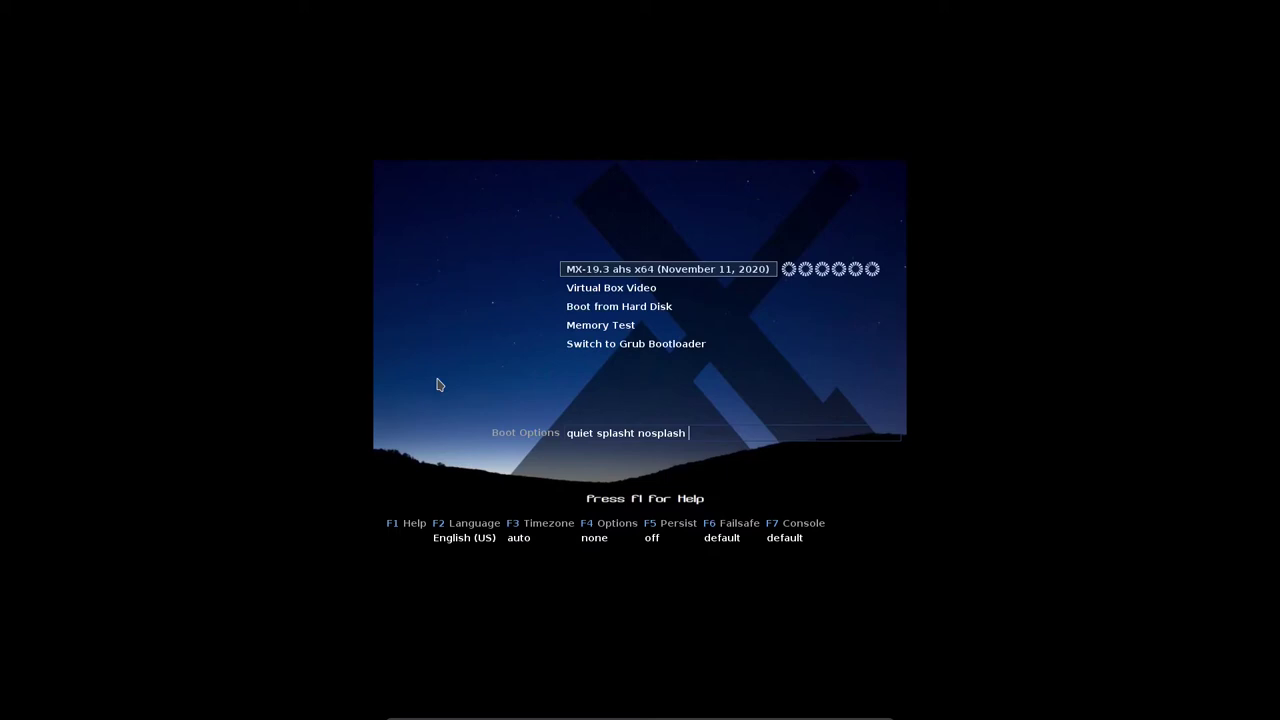
{"action": "key", "text": "Return"}
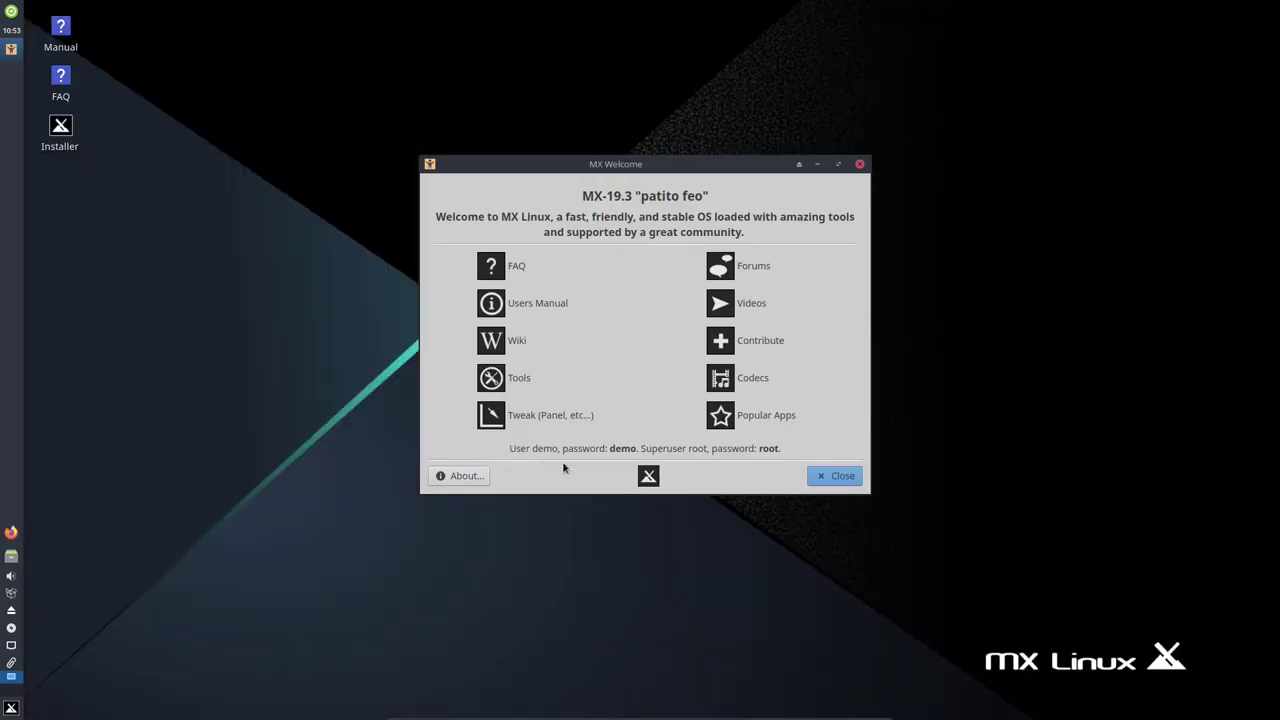
Close MX Welcome, launch the MX Linux Installer and accept the Terms of Use.
{"action": "left_click", "coordinate": [828, 476]}
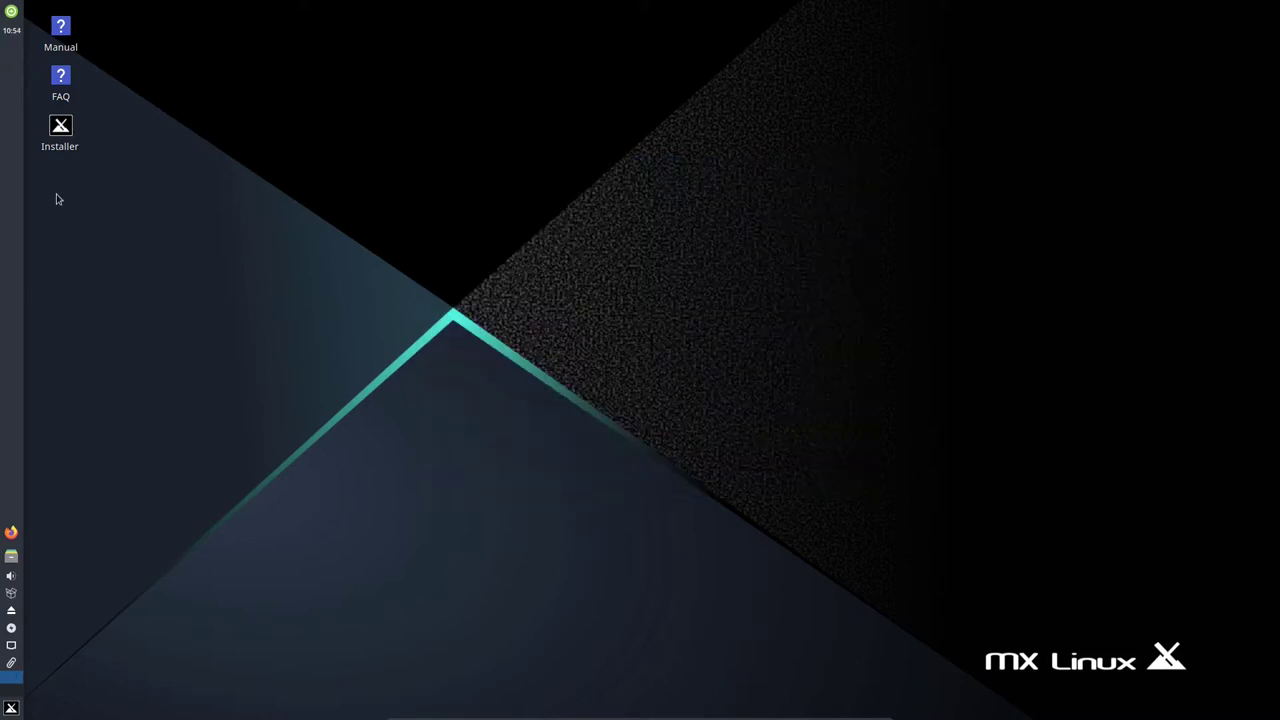
{"action": "double_click", "coordinate": [61, 128]}
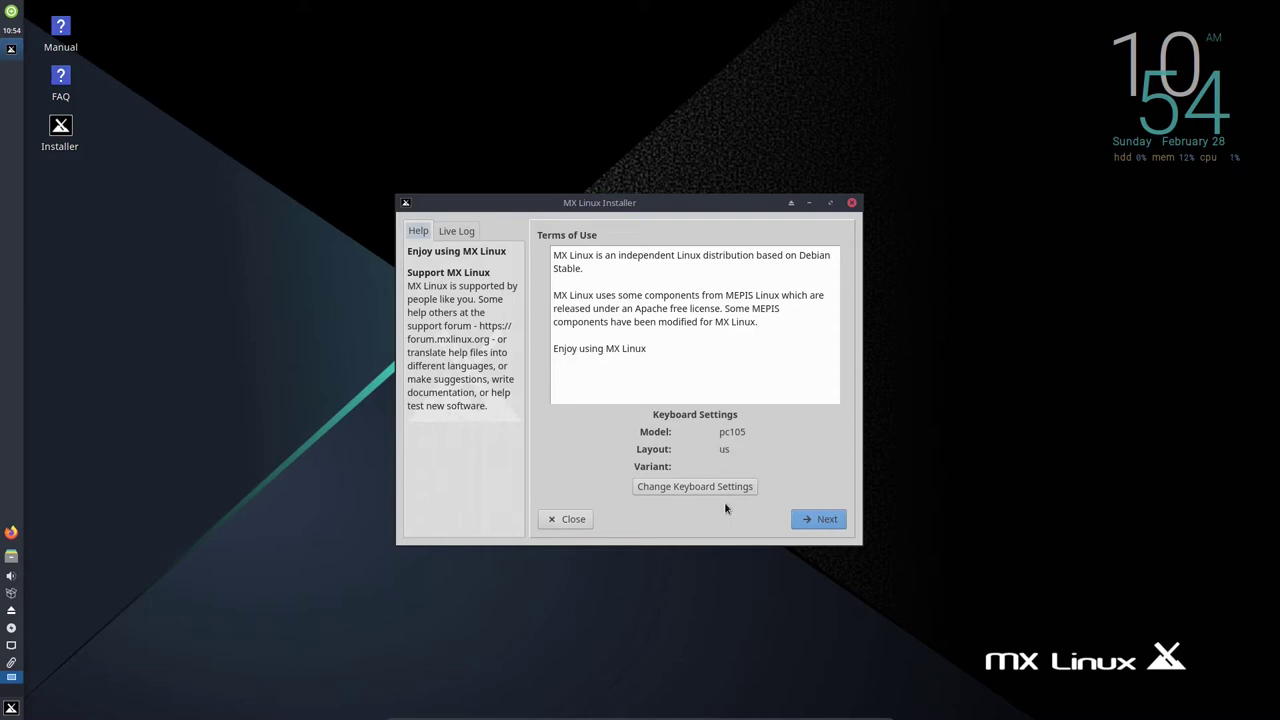
{"action": "left_click", "coordinate": [829, 521]}
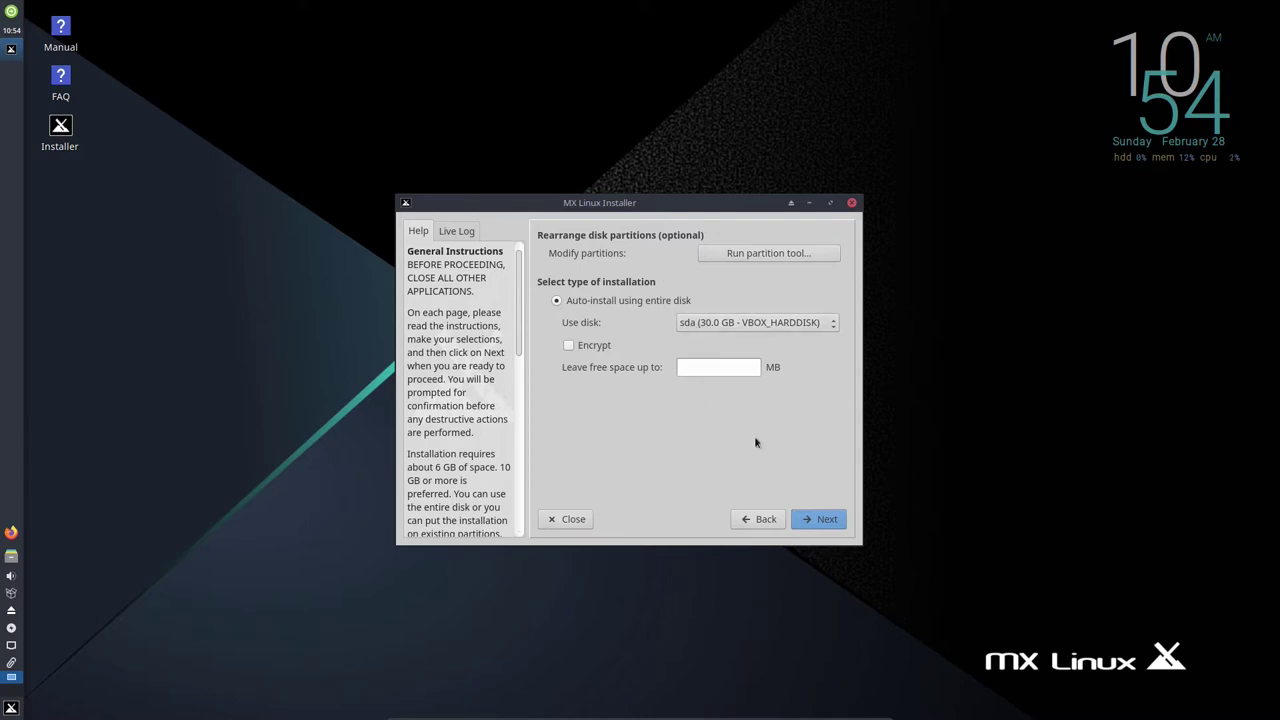
Auto-install on the entire sda disk, confirm formatting, and keep the default GRUB boot method.
{"action": "left_click", "coordinate": [817, 528]}
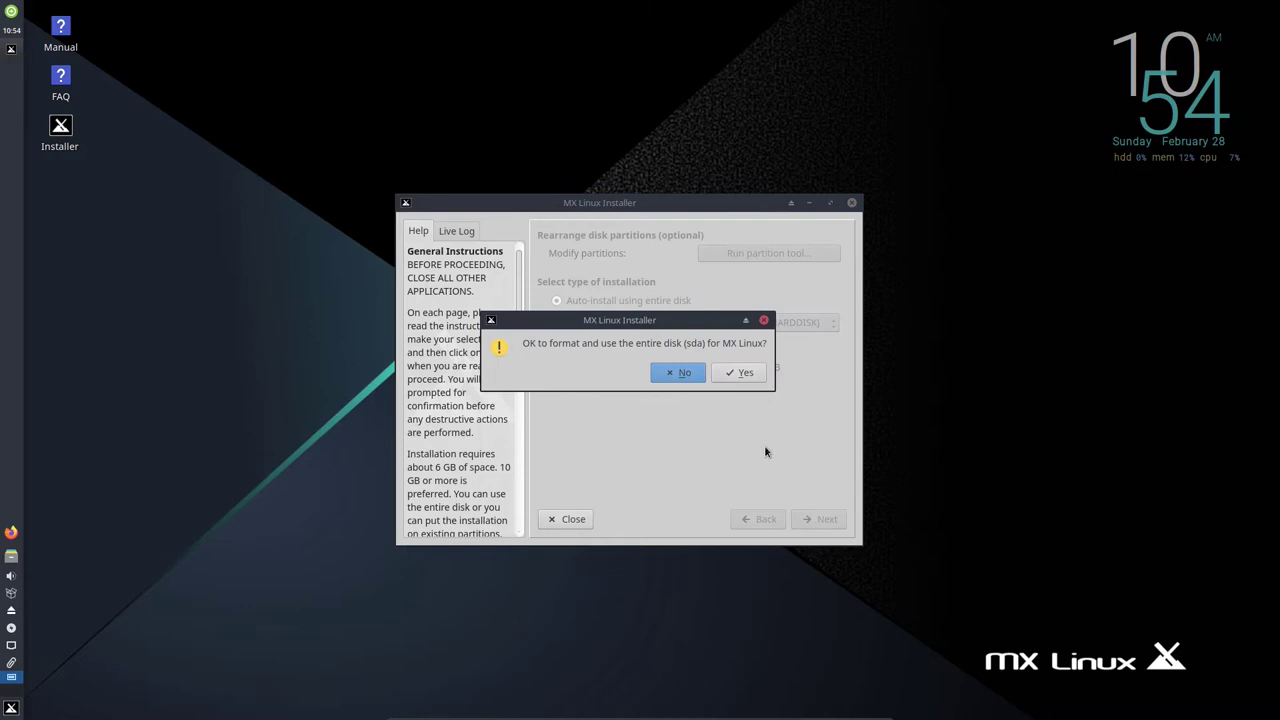
{"action": "left_click", "coordinate": [732, 375]}
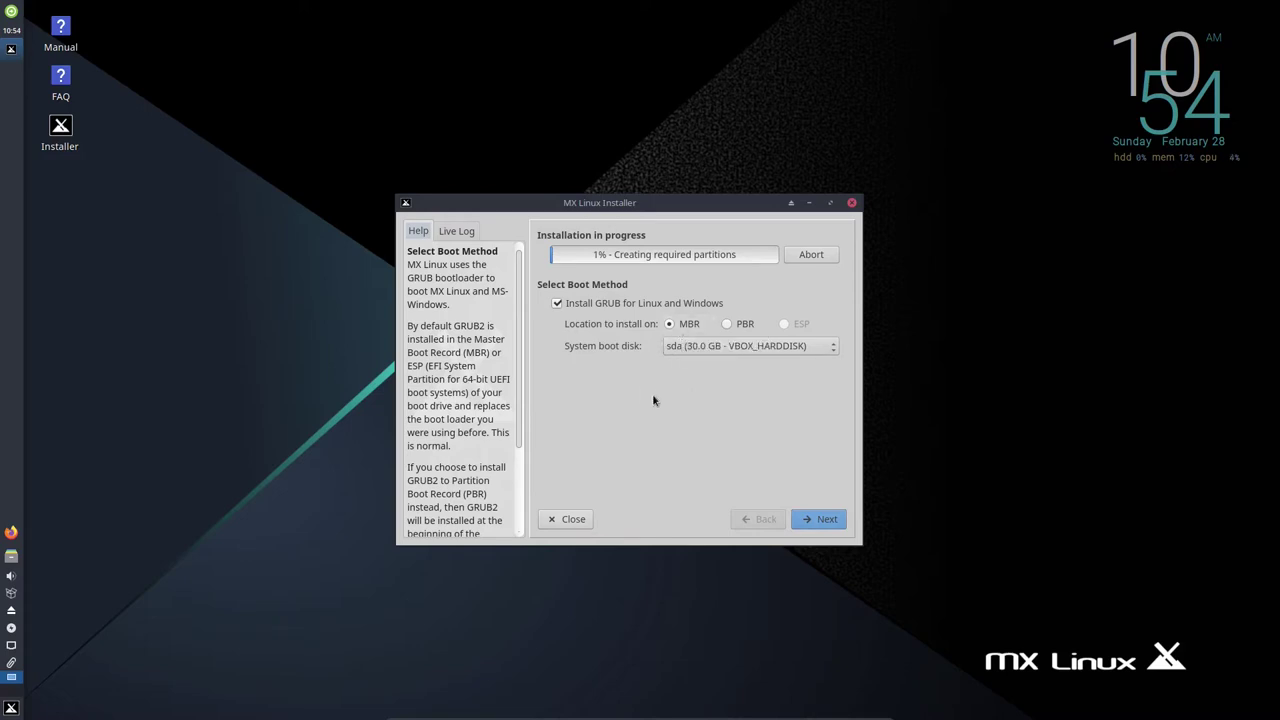
{"action": "left_click", "coordinate": [815, 518]}
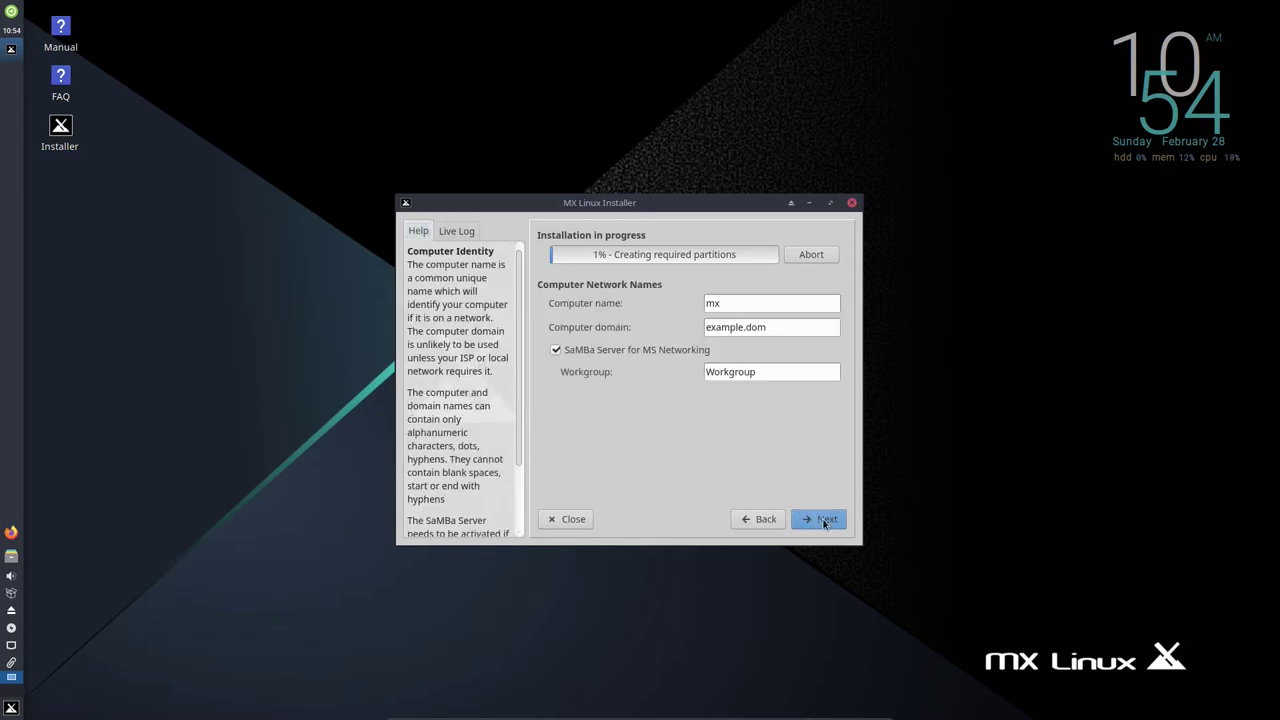
Set the computer name to mx19-ahs-vm and continue to the user account page.
{"action": "left_click", "coordinate": [755, 303]}
{"action": "type", "text": "19-ahs-vm"}
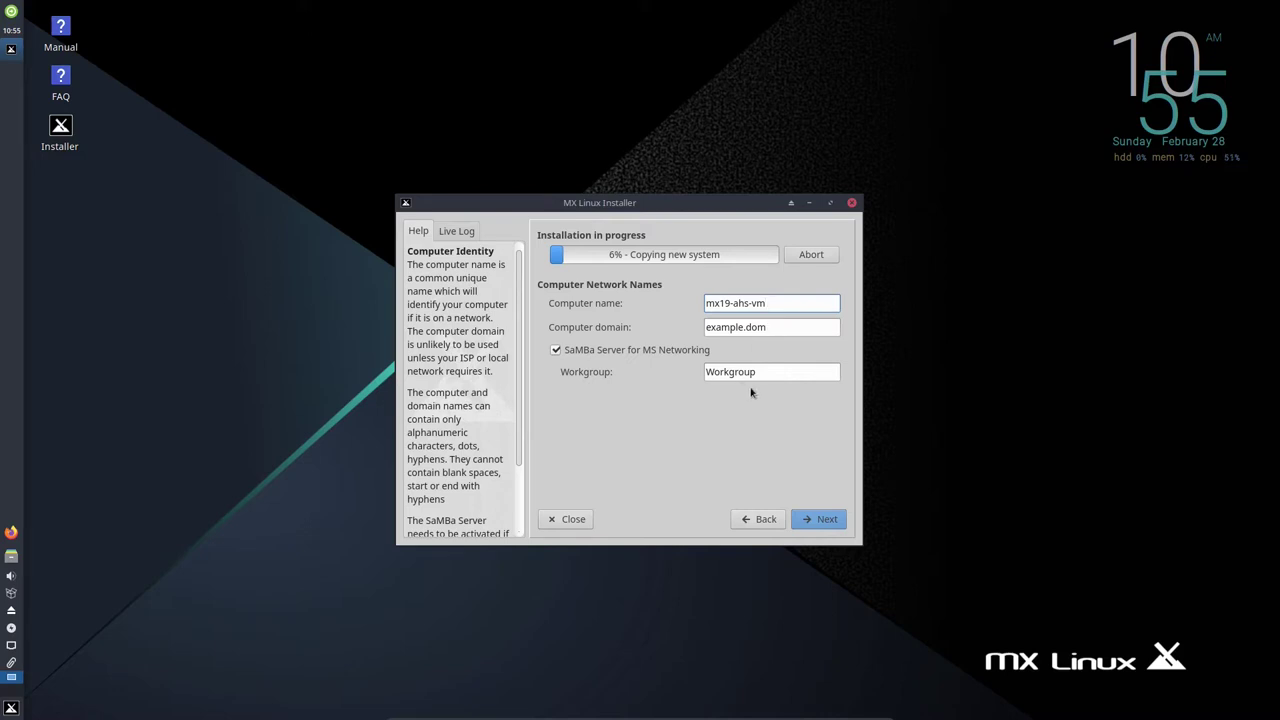
{"action": "left_click", "coordinate": [831, 526]}
{"action": "left_click", "coordinate": [804, 520]}
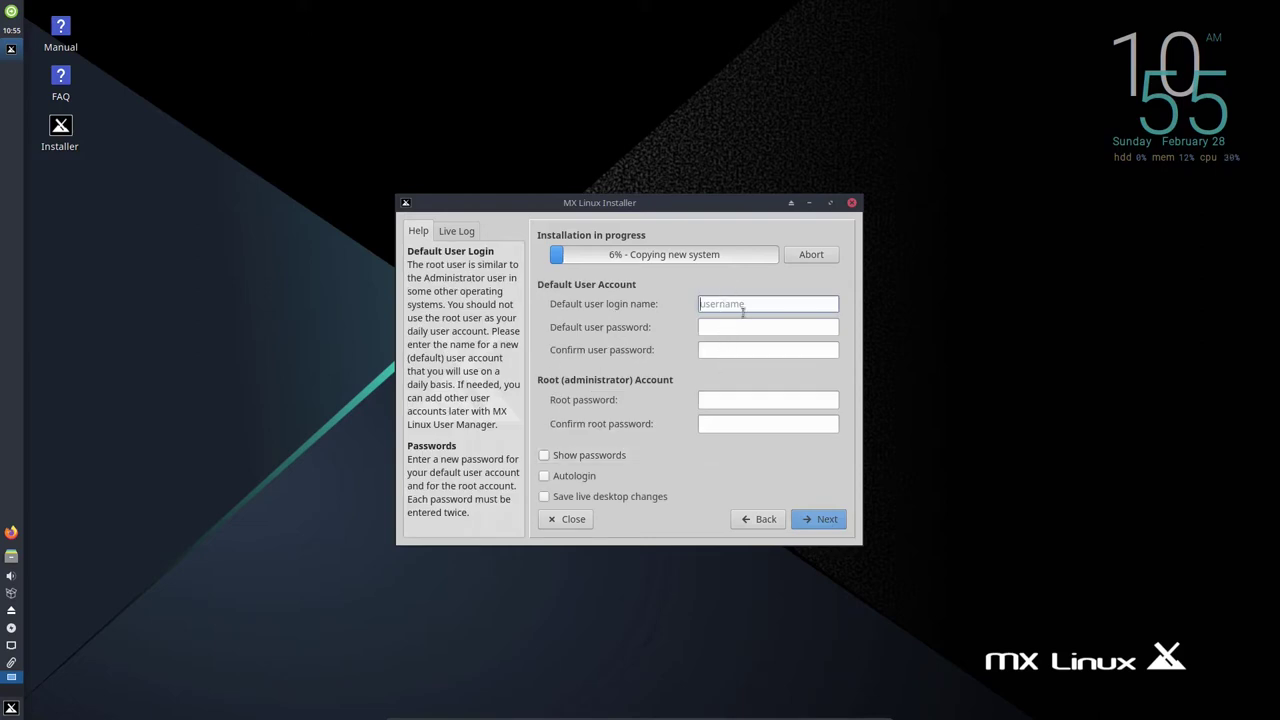
Enter the login name, the user password twice and the root password, then continue.
{"action": "key", "text": "Tab"}
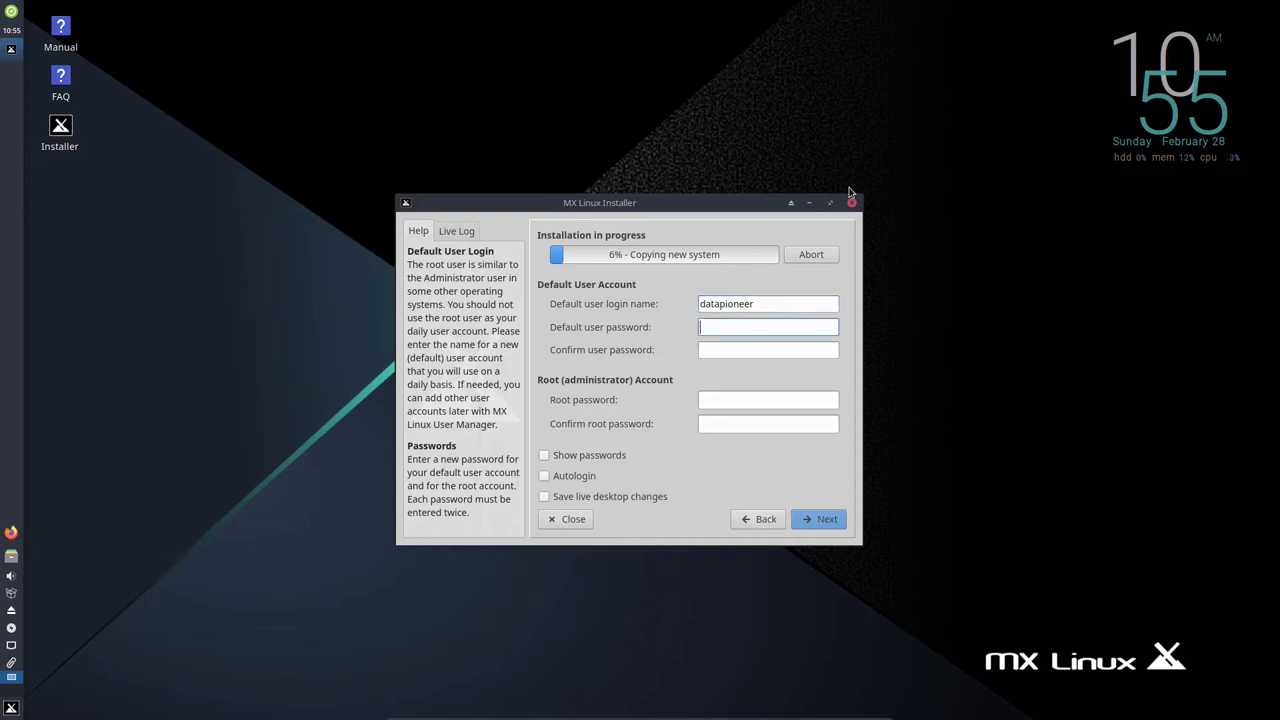
{"action": "key", "text": "Tab"}
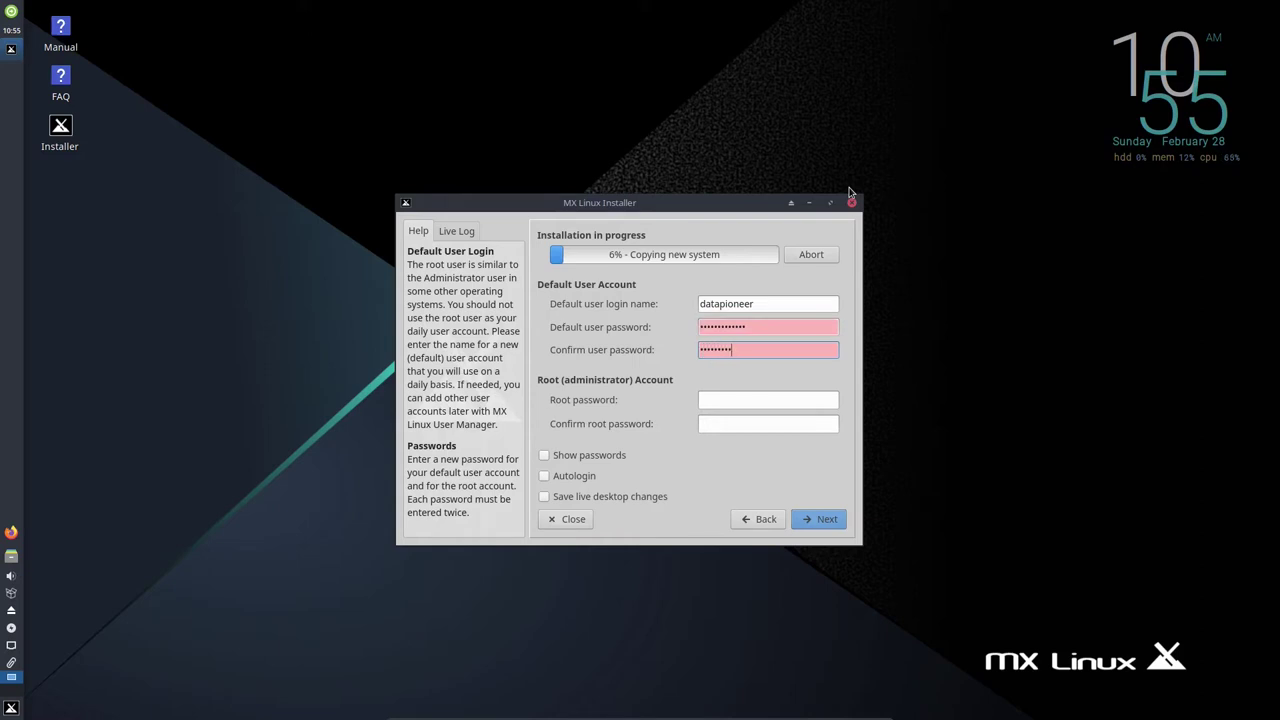
{"action": "left_click", "coordinate": [733, 396]}
{"action": "key", "text": "Tab"}
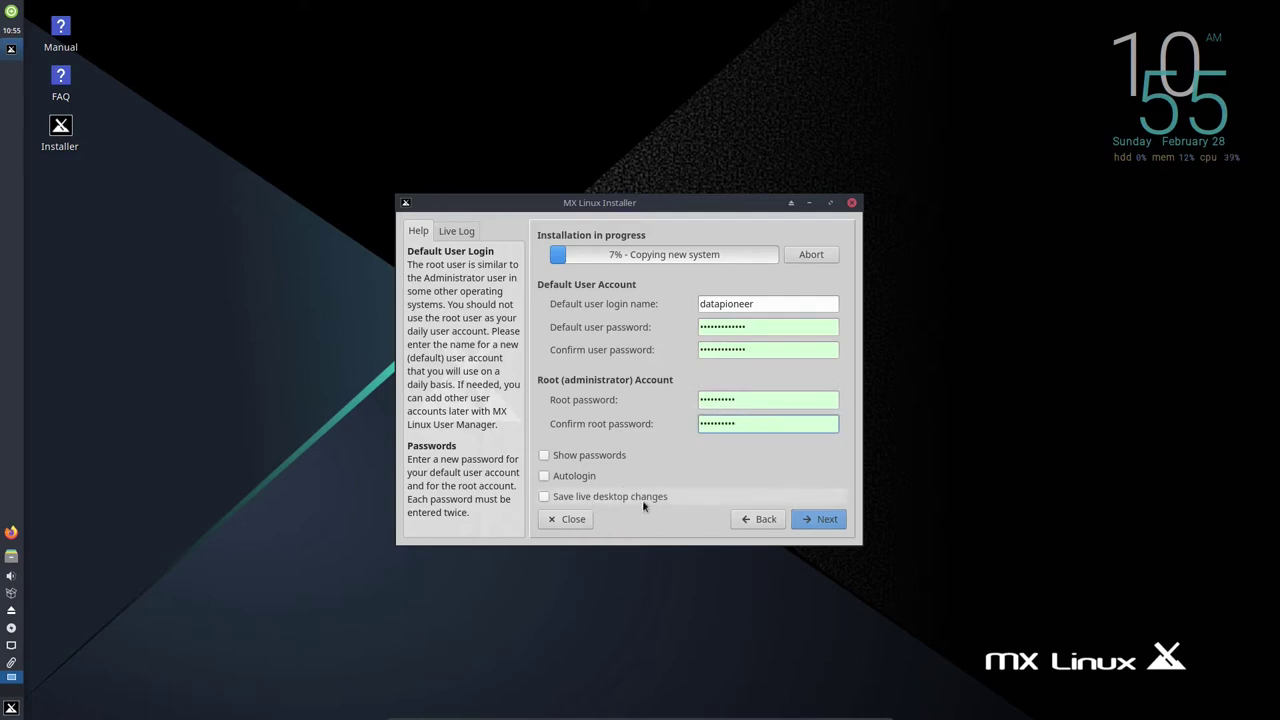
{"action": "left_click", "coordinate": [825, 520]}
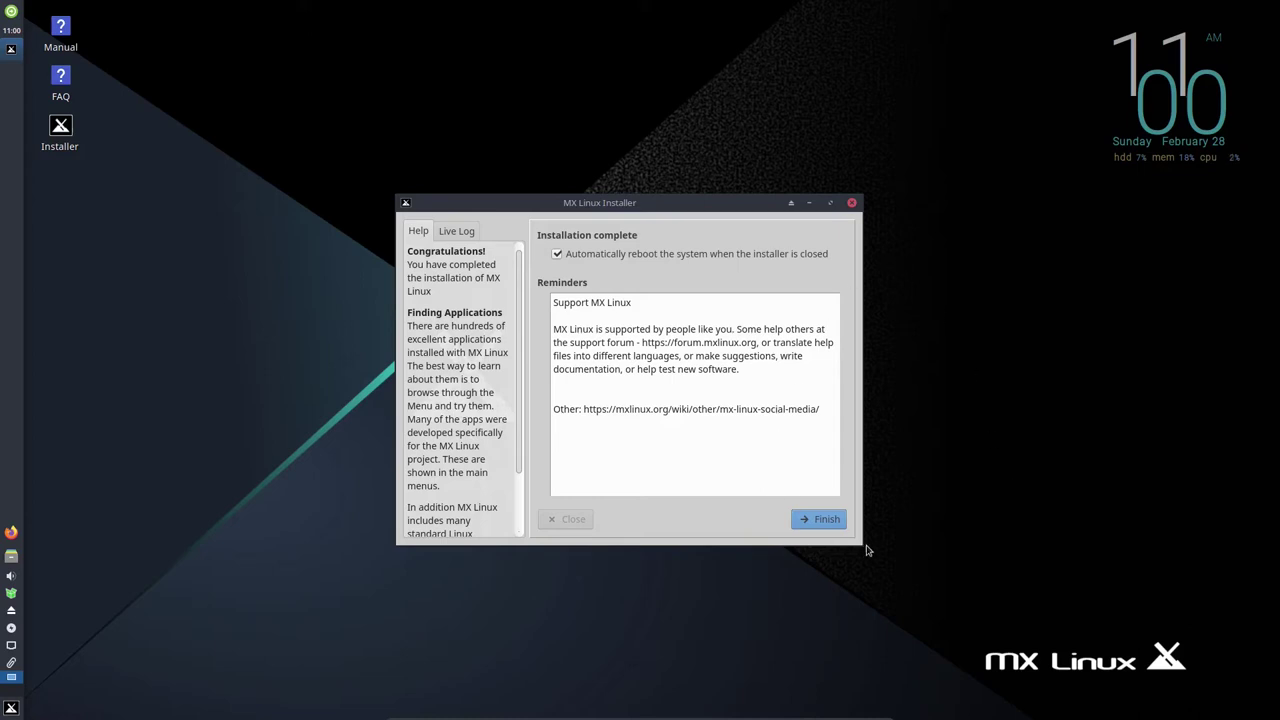
Finish the installer, confirm the reboot prompt, and boot the MX 19.3 GRUB entry.
{"action": "left_click", "coordinate": [833, 521]}
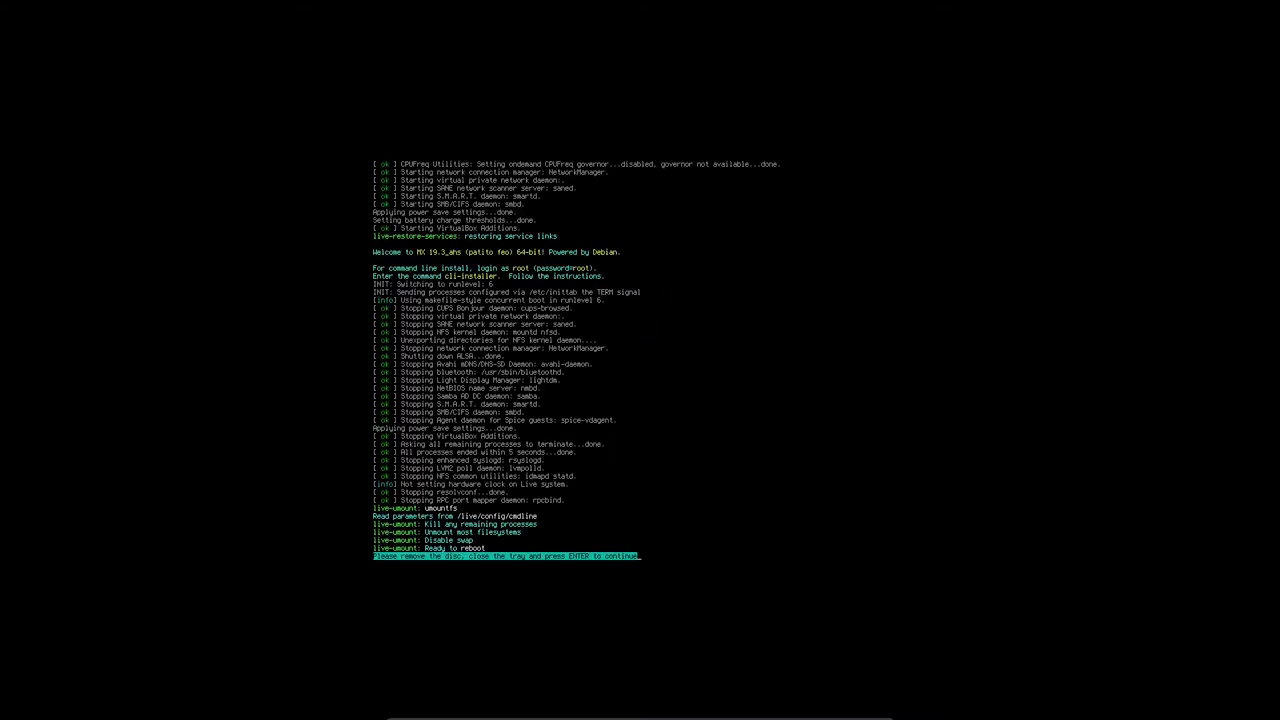
{"action": "key", "text": "Return"}
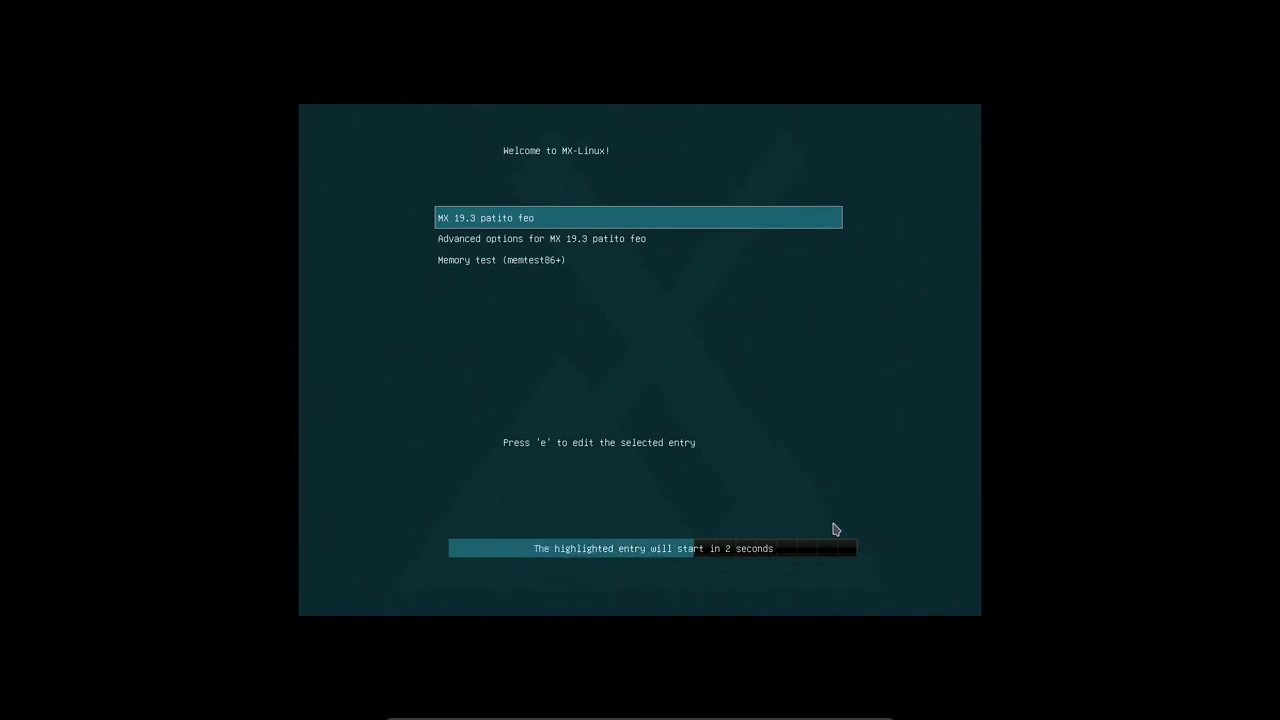
{"action": "key", "text": "Return"}
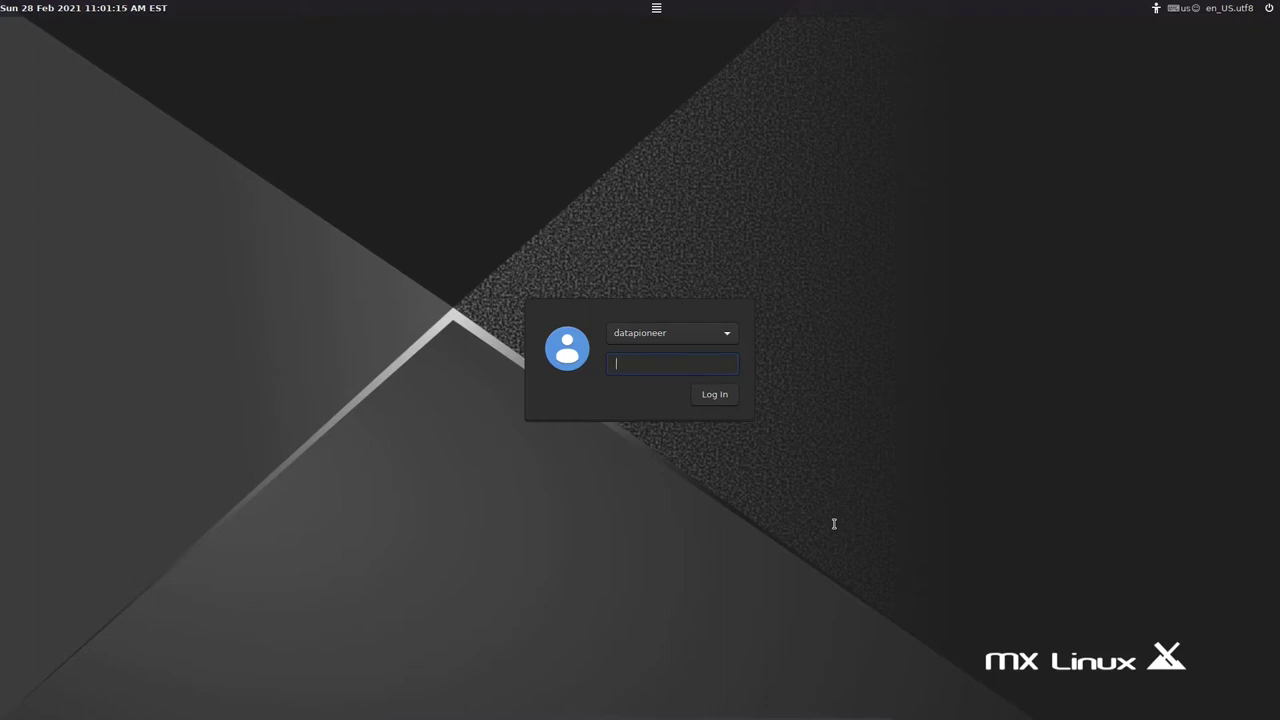
Log in with the user password and close the MX Welcome window.
{"action": "type", "text": "•••••••••"}
{"action": "key", "text": "Return"}
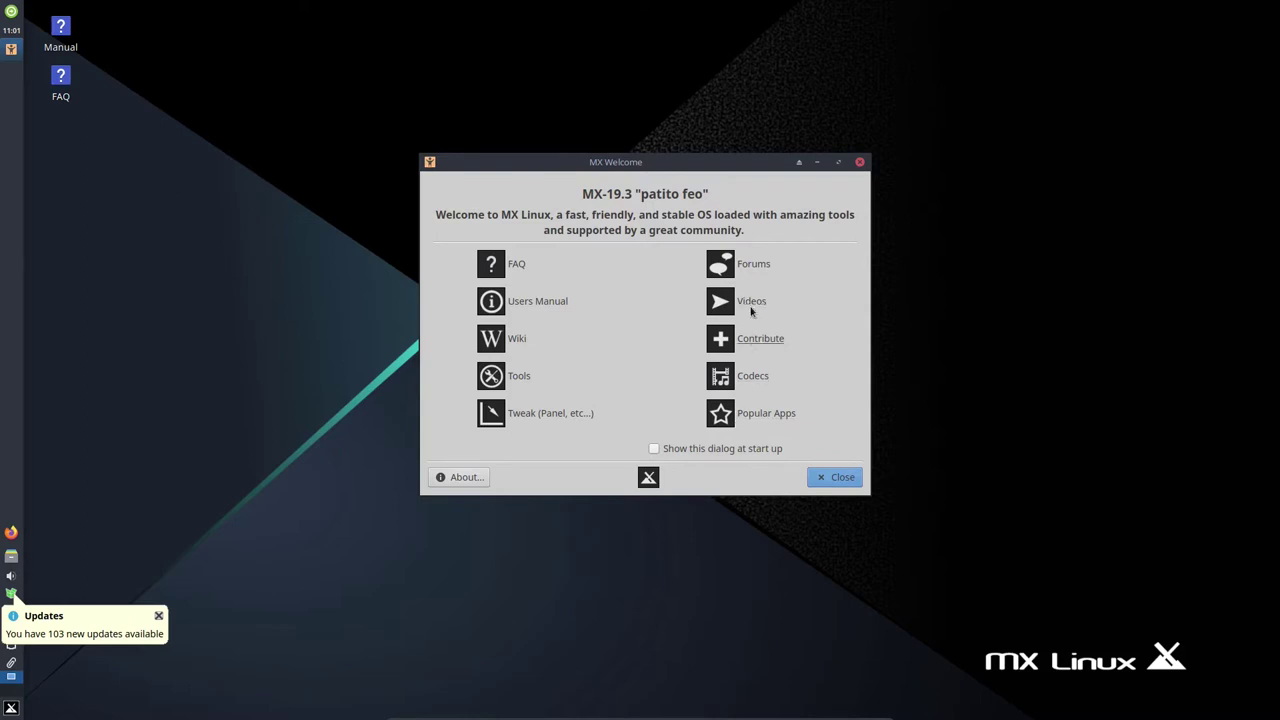
{"action": "left_click", "coordinate": [836, 480]}
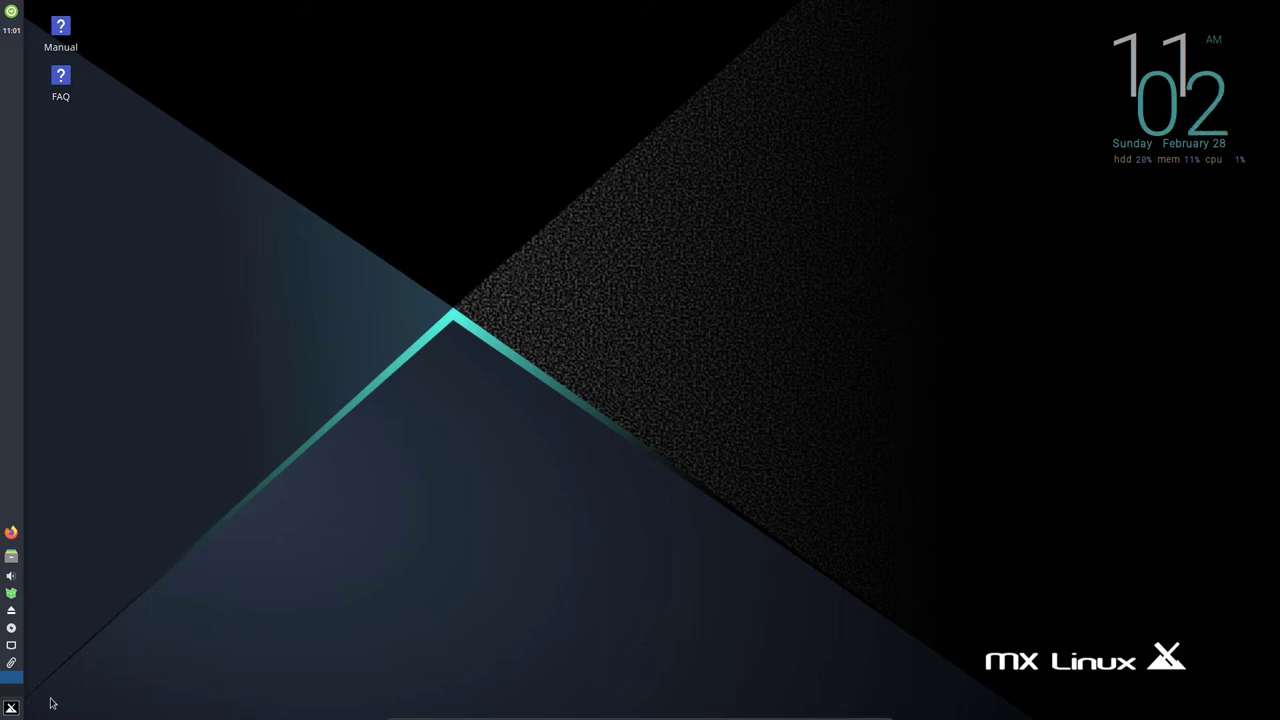
Search the Whisker Menu for 'termina' and launch Terminal Emulator.
{"action": "left_click", "coordinate": [20, 711]}
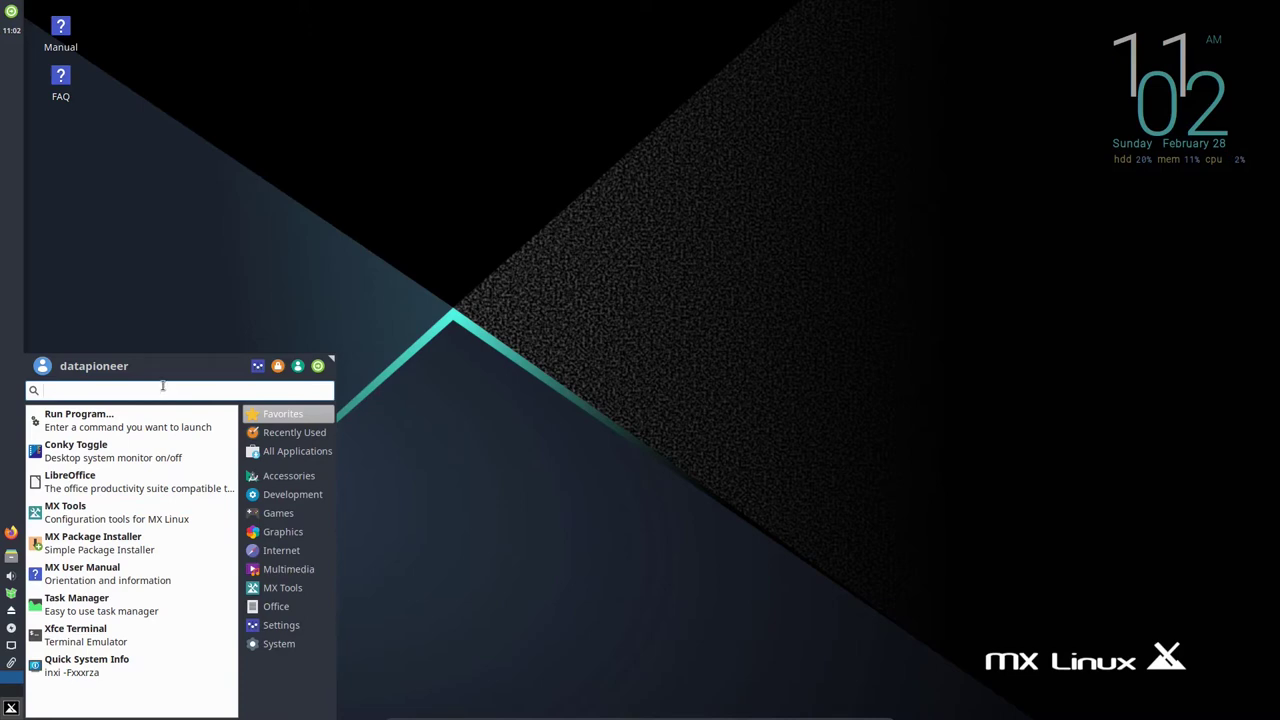
{"action": "type", "text": "termina"}
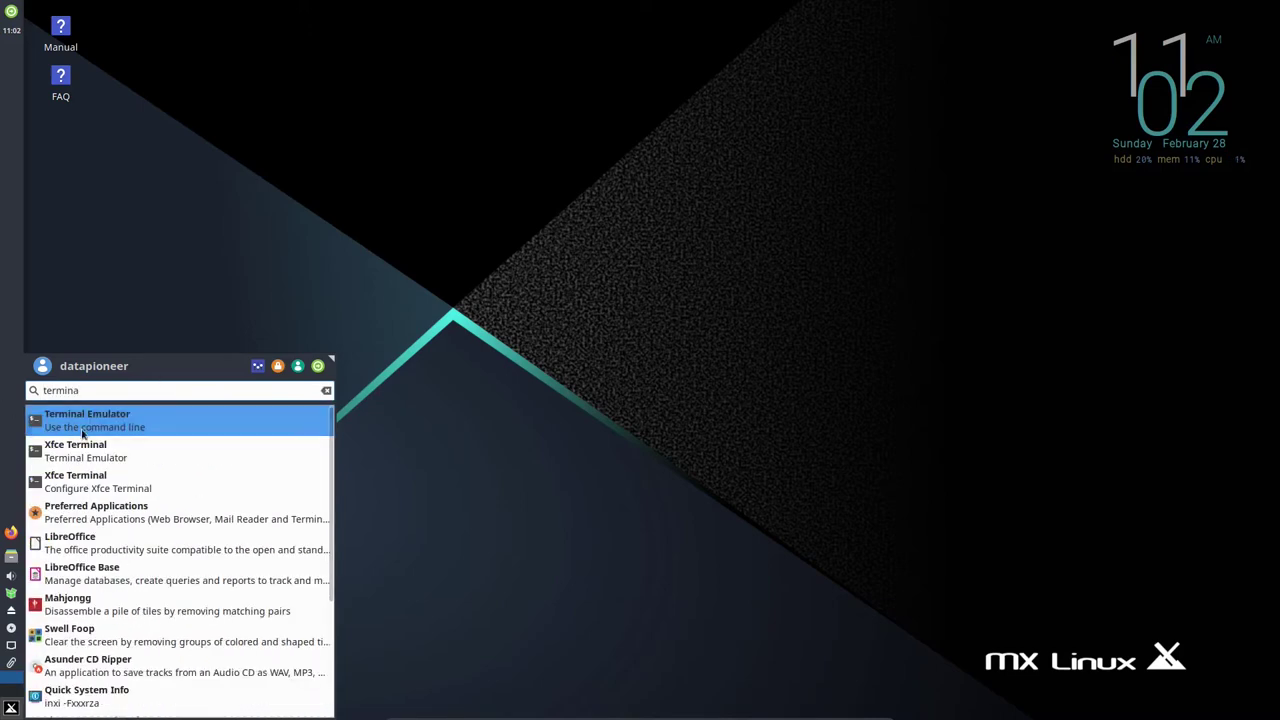
{"action": "left_click", "coordinate": [175, 421]}
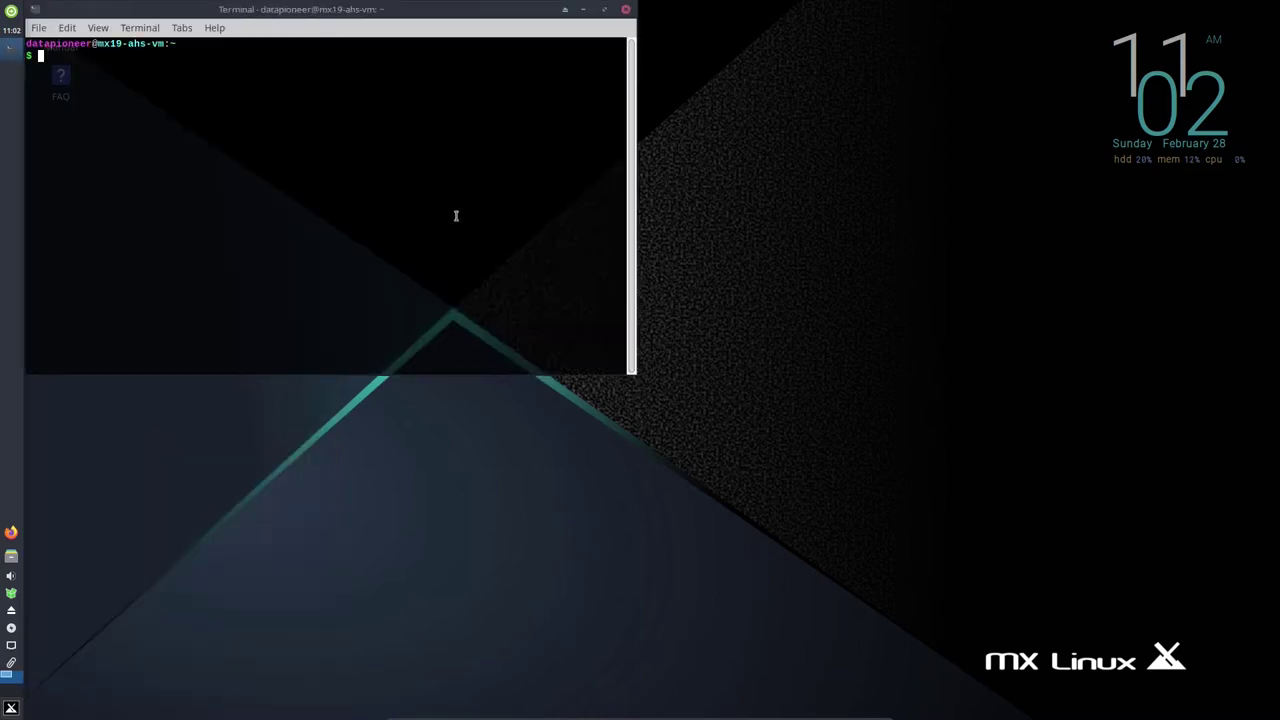
Enlarge the terminal text, move the window, and run 'sudo apt update; sudo apt upgrade -y'.
{"action": "key", "text": "ctrl+plus"}
{"action": "key", "text": "ctrl+plus"}
{"action": "key", "text": "ctrl+plus"}
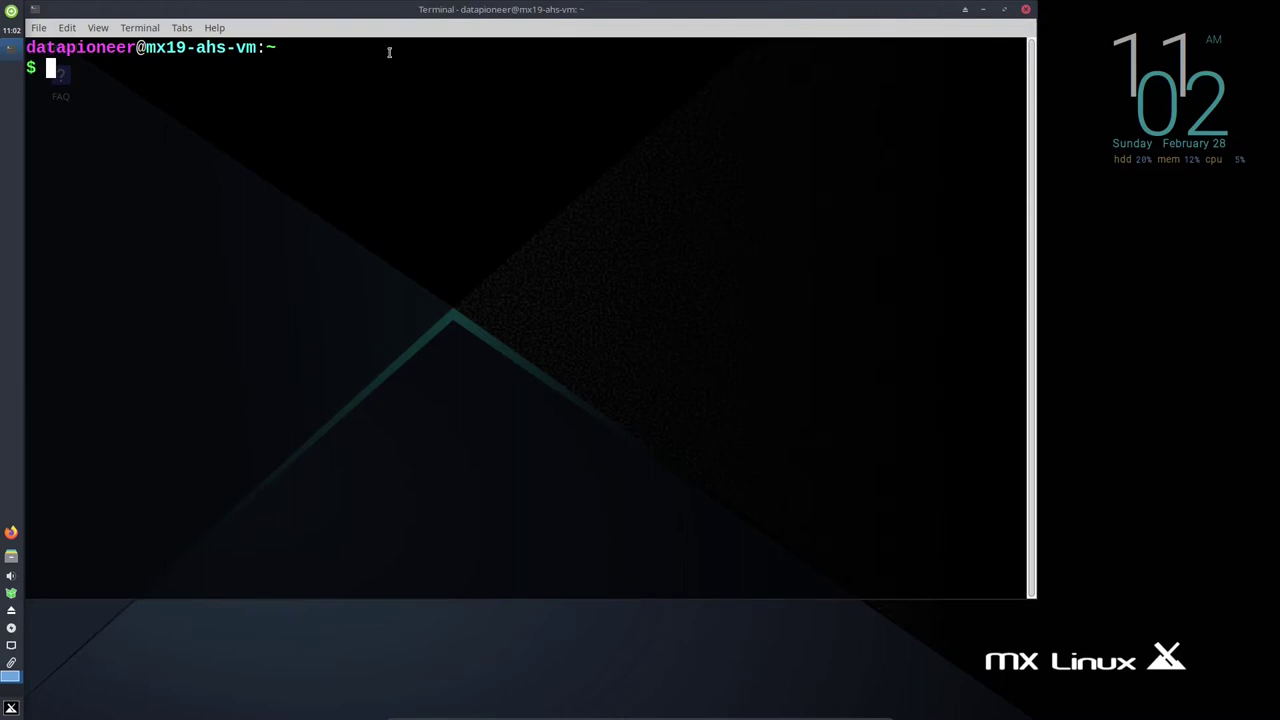
{"action": "left_click_drag", "start_coordinate": [378, 7], "coordinate": [476, 47]}
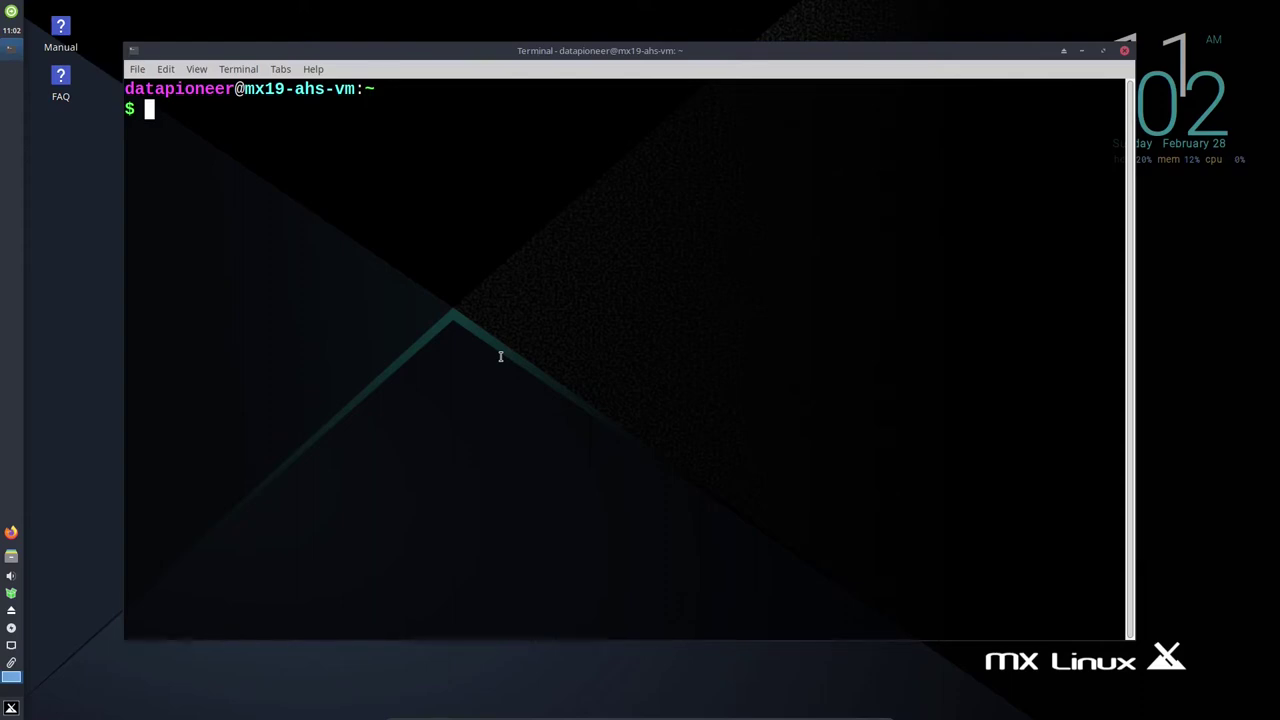
{"action": "type", "text": "sudo apt update; sudo apt upgrade -y"}
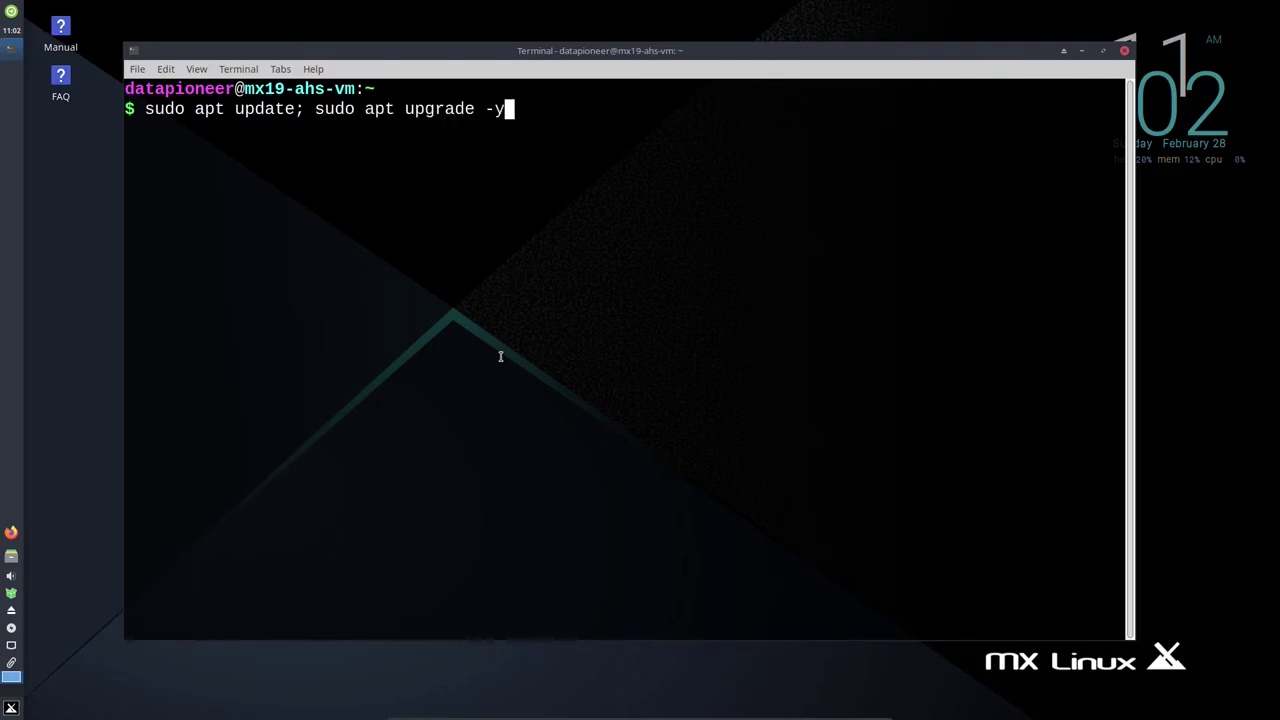
{"action": "key", "text": "Return"}
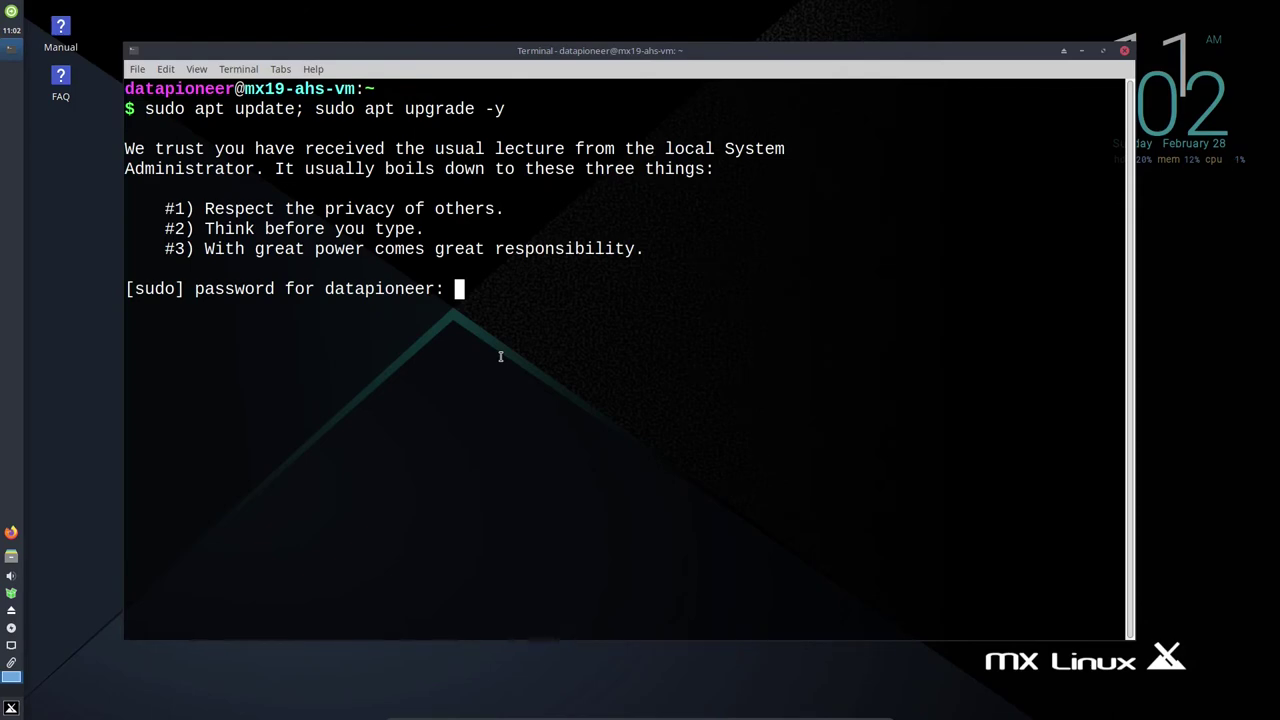
{"action": "key", "text": "Return"}
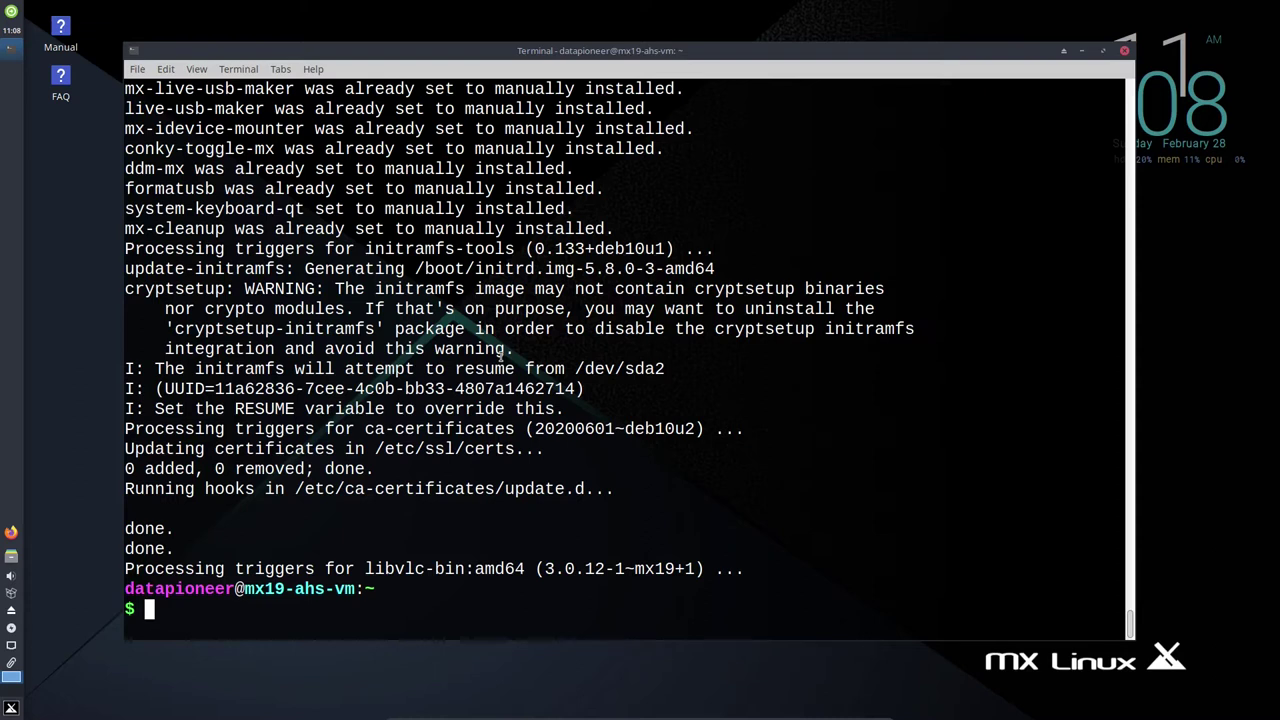
Restart the VM with reboot, retrying with sudo after the plain command fails.
{"action": "type", "text": "reboot"}
{"action": "key", "text": "Return"}
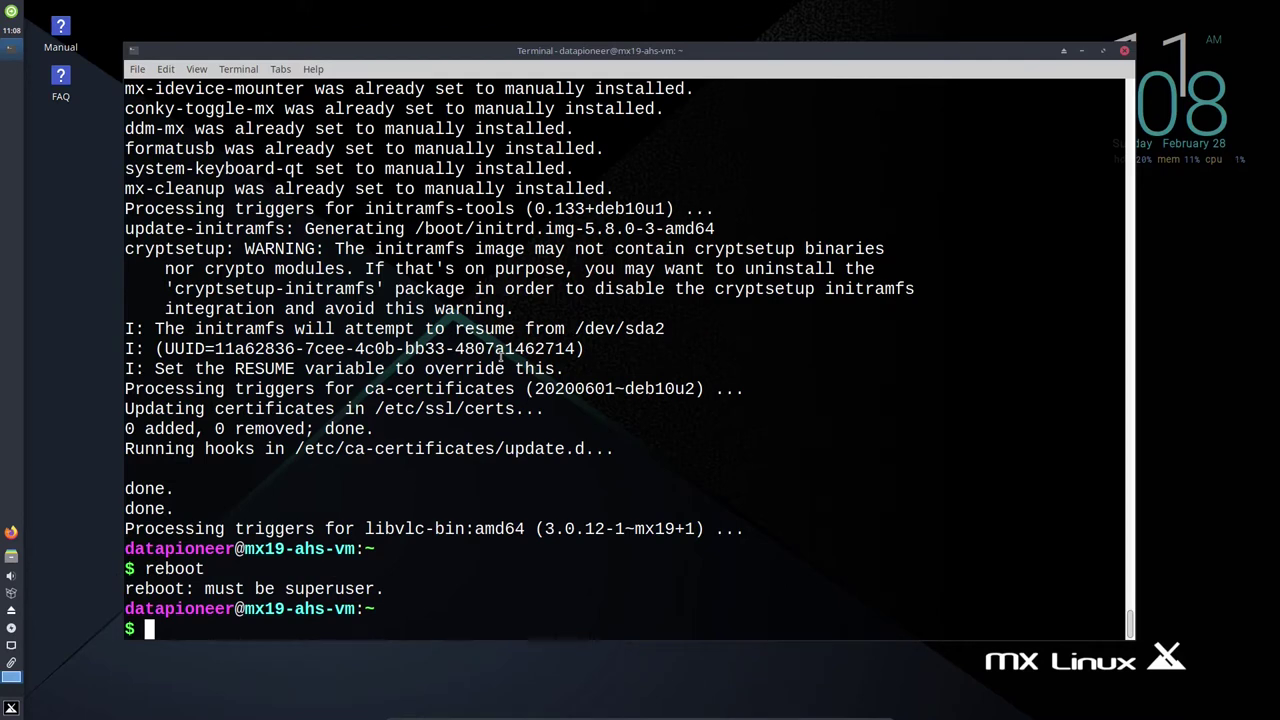
{"action": "type", "text": "sudo reboot"}
{"action": "key", "text": "Return"}
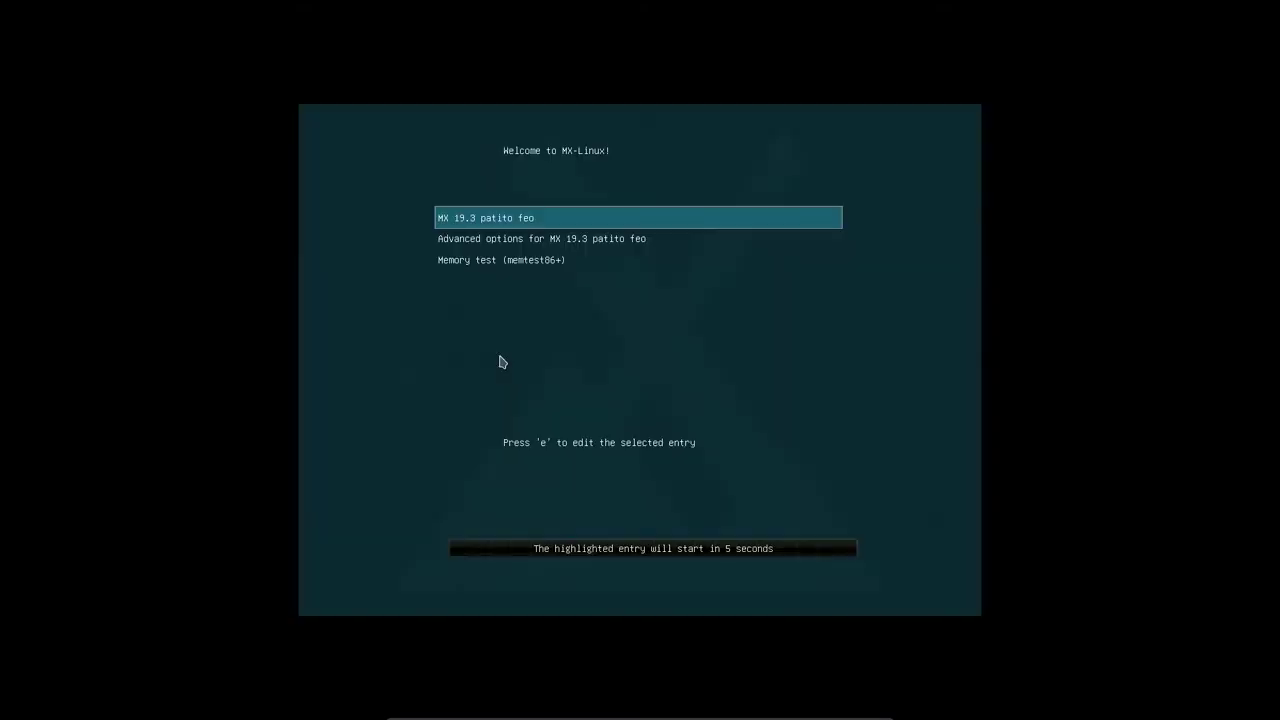
Boot the MX 19.3 GRUB entry and log in with the user password.
{"action": "key", "text": "Return"}
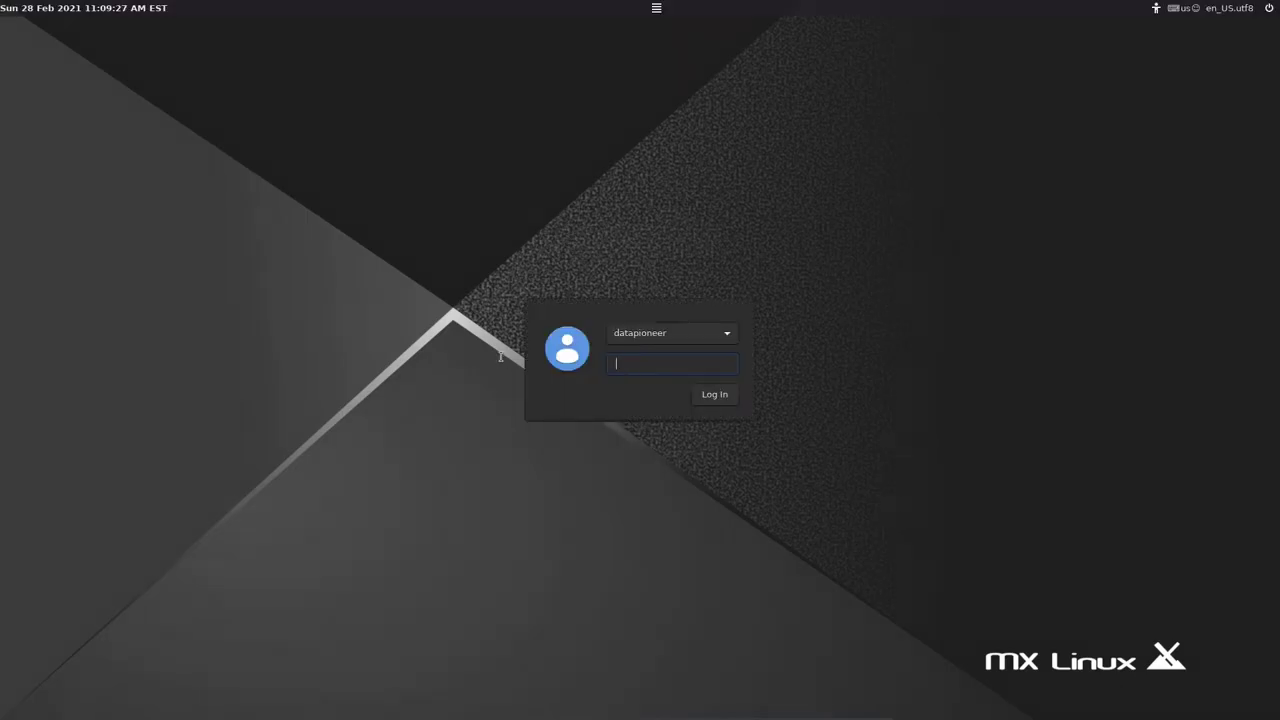
{"action": "type", "text": "•••••••••••••"}
{"action": "key", "text": "Return"}
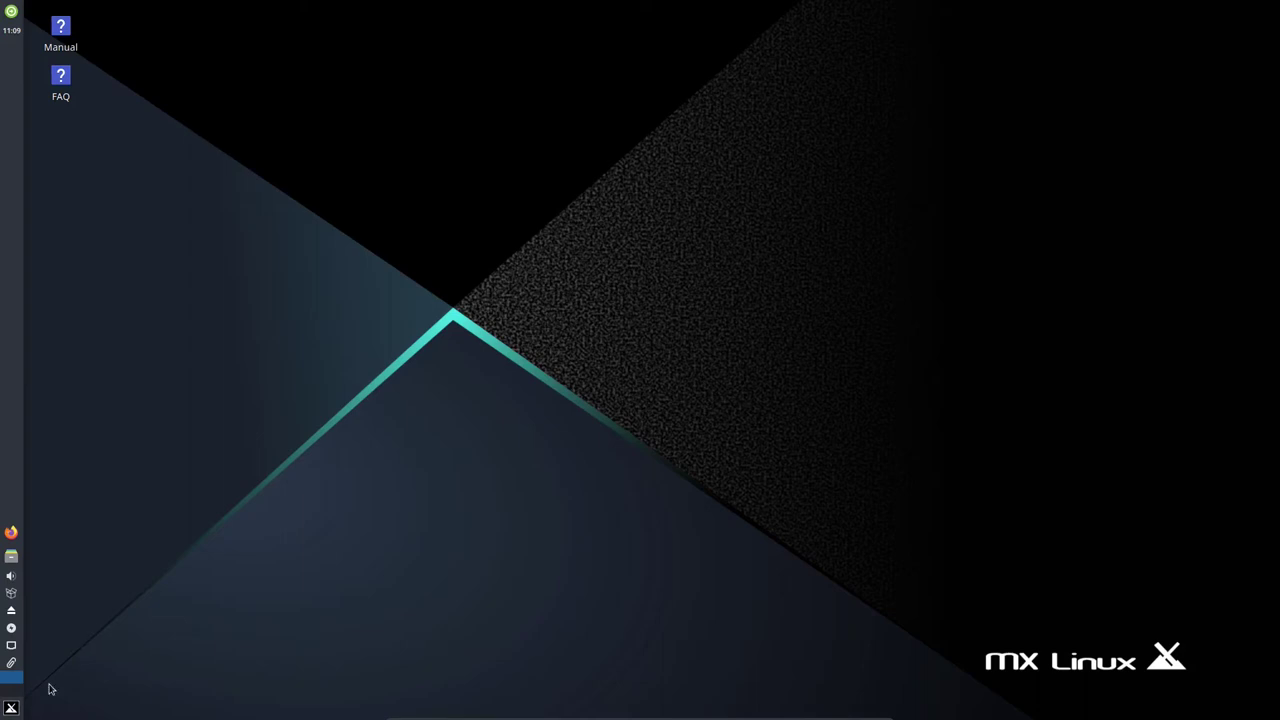
Launch a Terminal from the Whisker menu, enlarge its font, run htop, and reposition the window.
{"action": "left_click", "coordinate": [11, 707]}
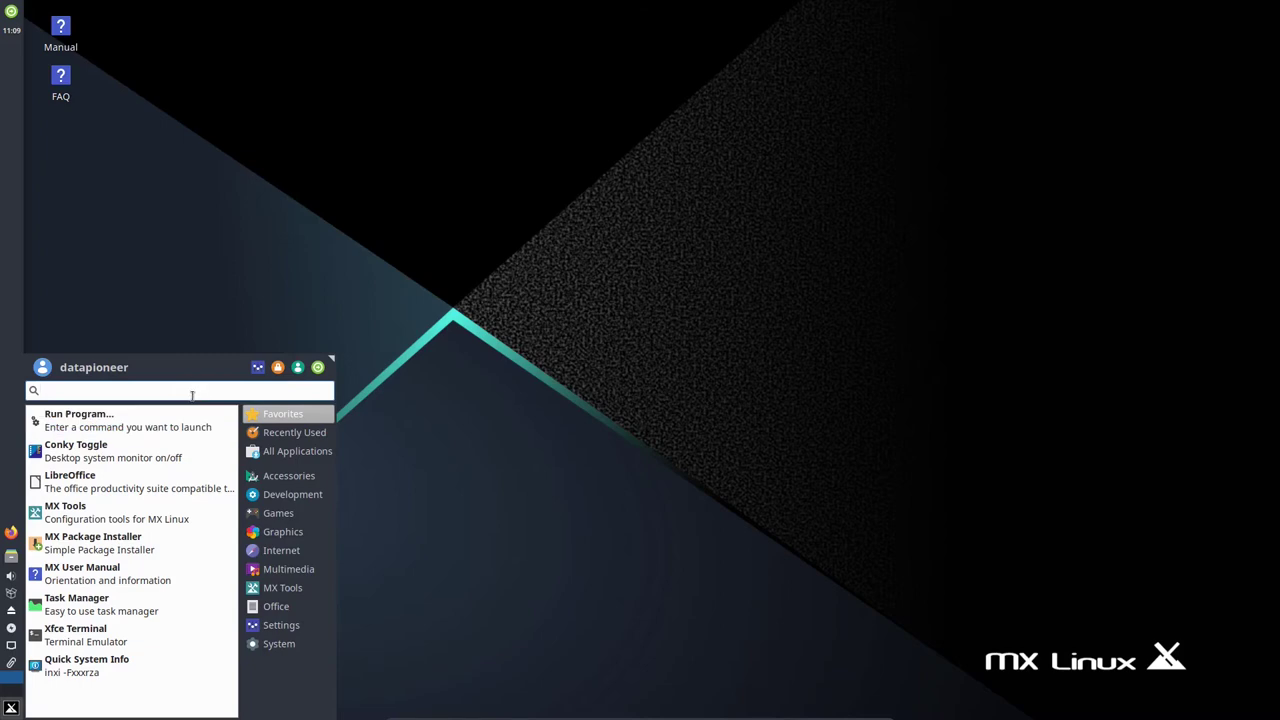
{"action": "type", "text": "terminal"}
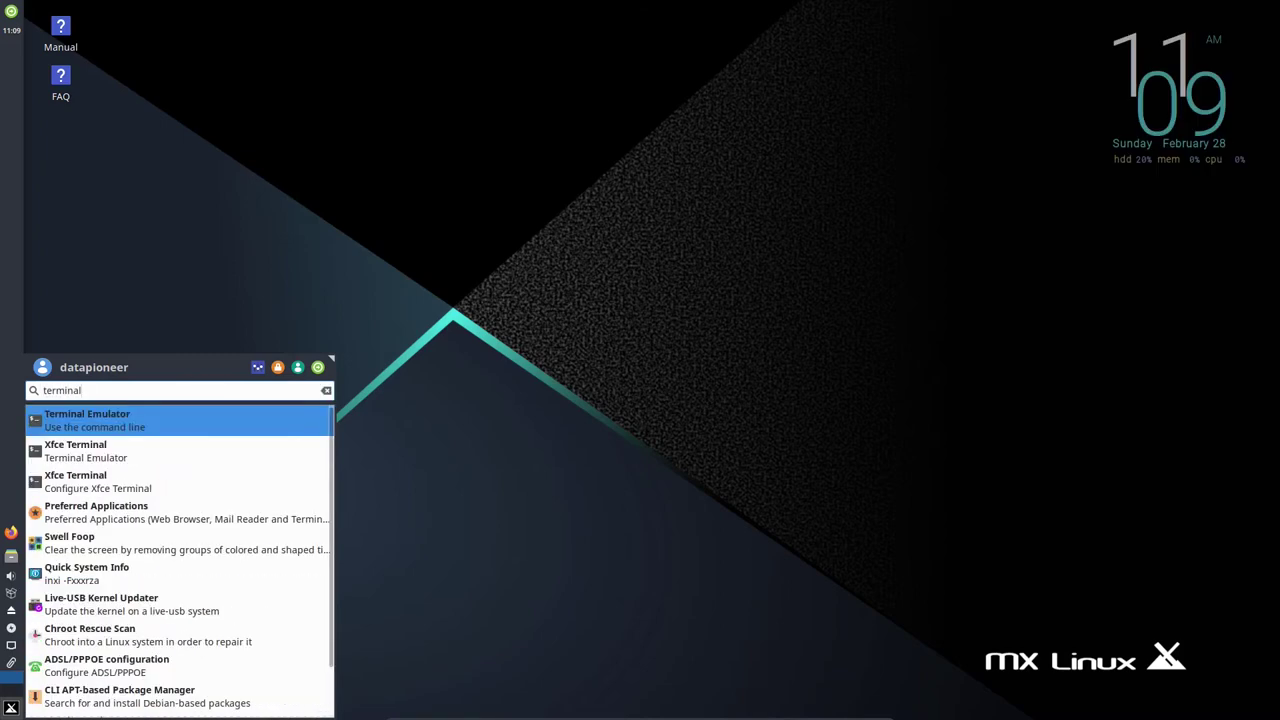
{"action": "key", "text": "Return"}
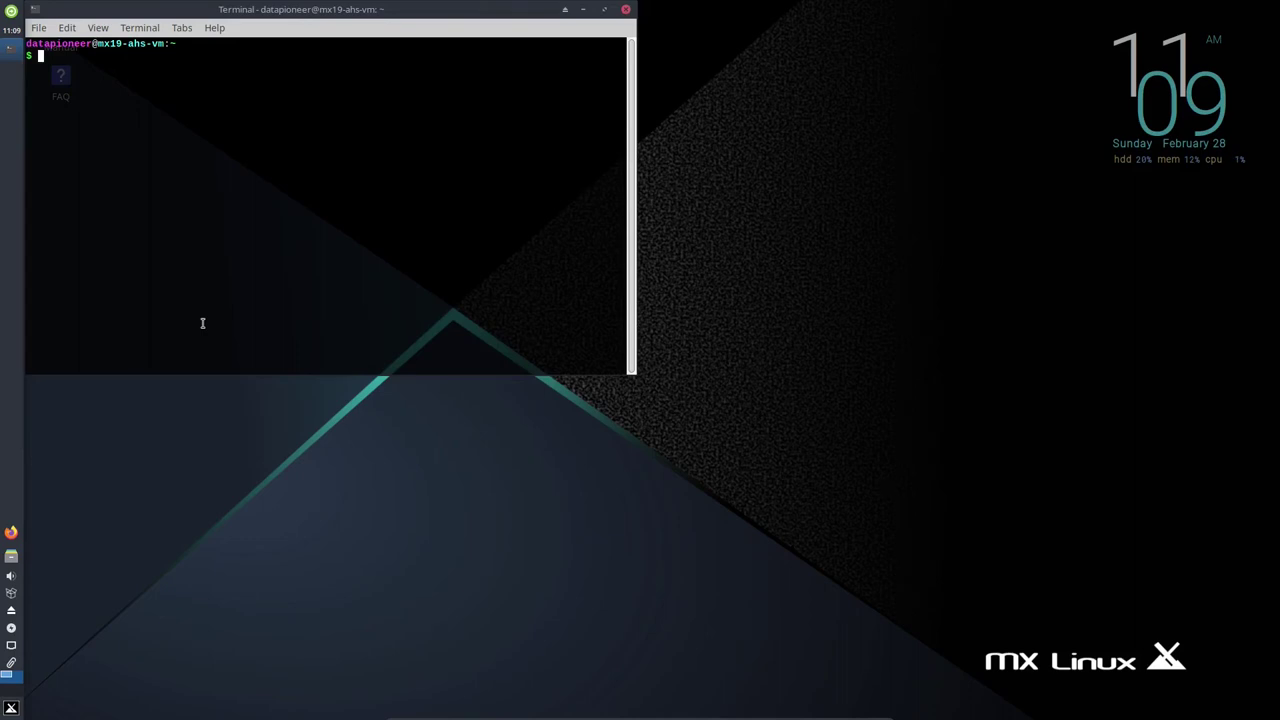
{"action": "key", "text": "ctrl+plus"}
{"action": "key", "text": "ctrl+plus"}
{"action": "key", "text": "ctrl+plus"}
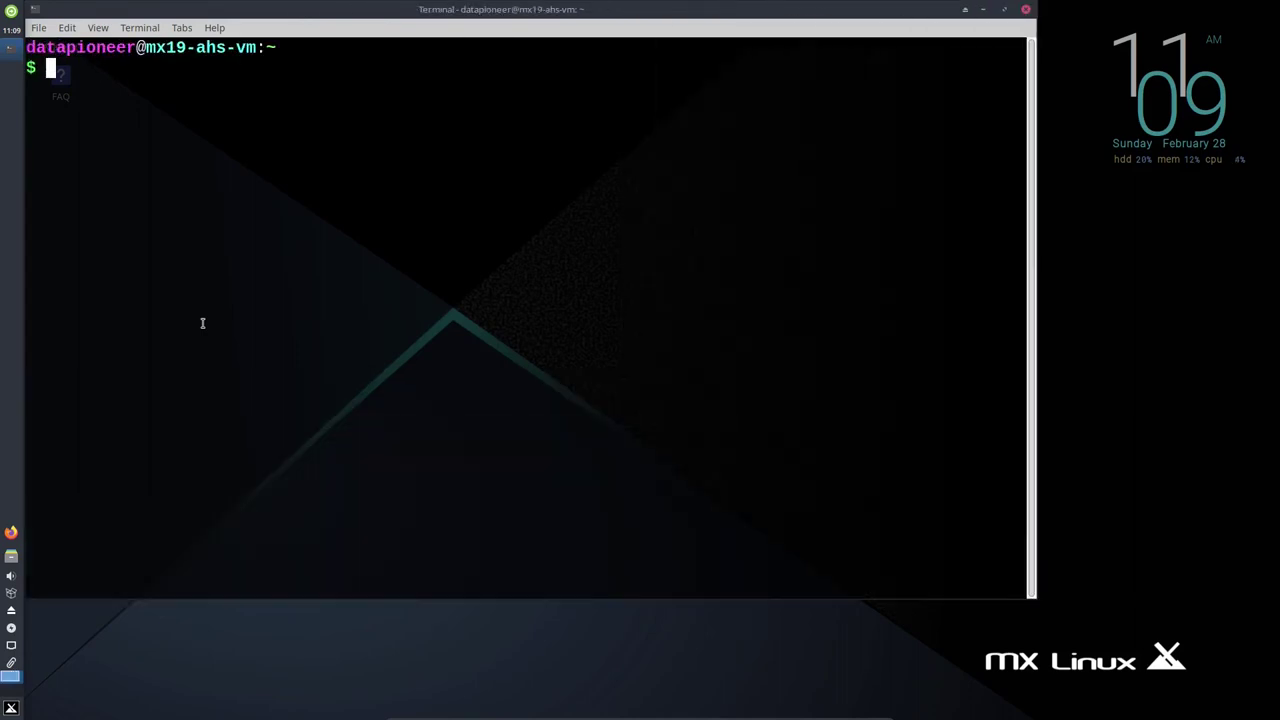
{"action": "type", "text": "htop"}
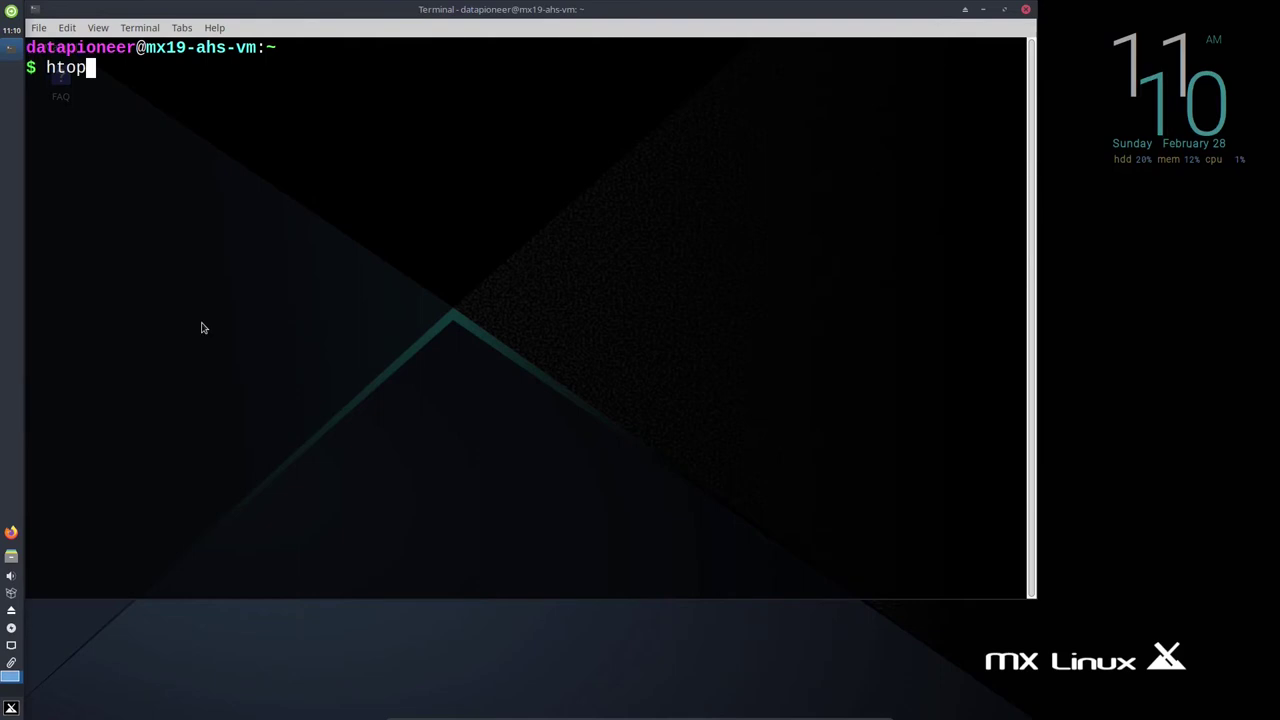
{"action": "key", "text": "Return"}
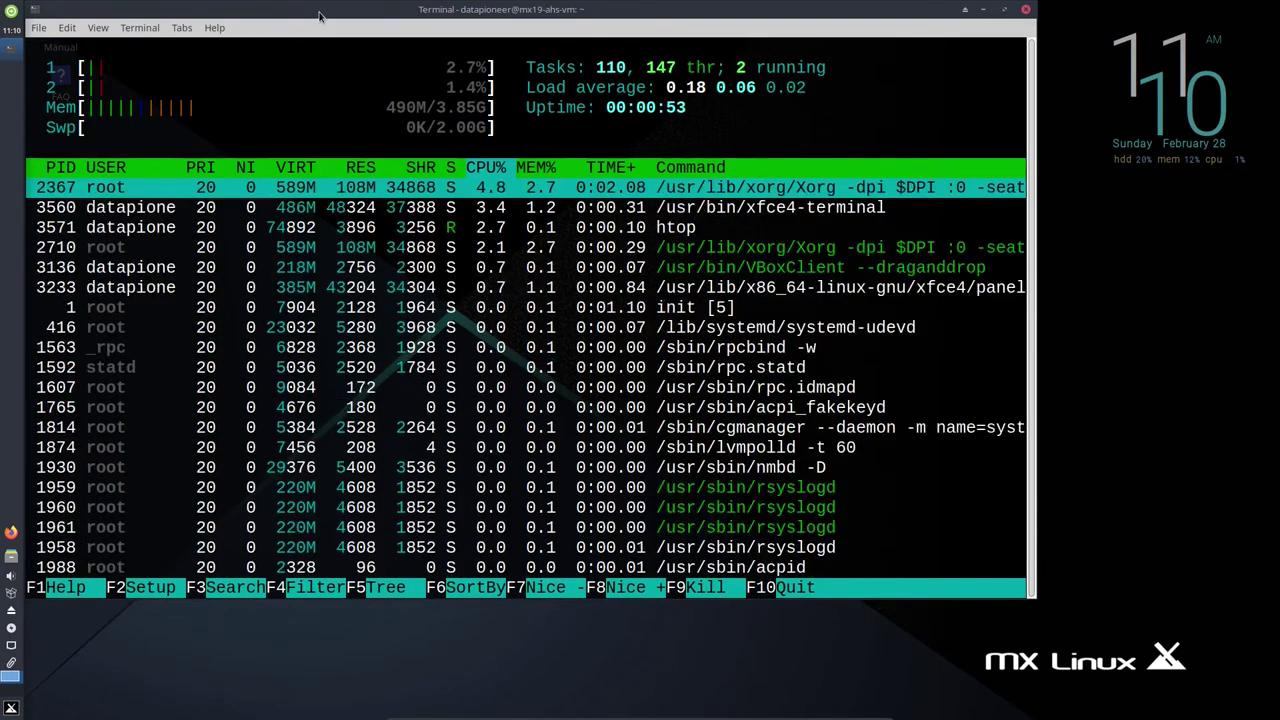
{"action": "left_click_drag", "start_coordinate": [326, 14], "coordinate": [490, 26]}
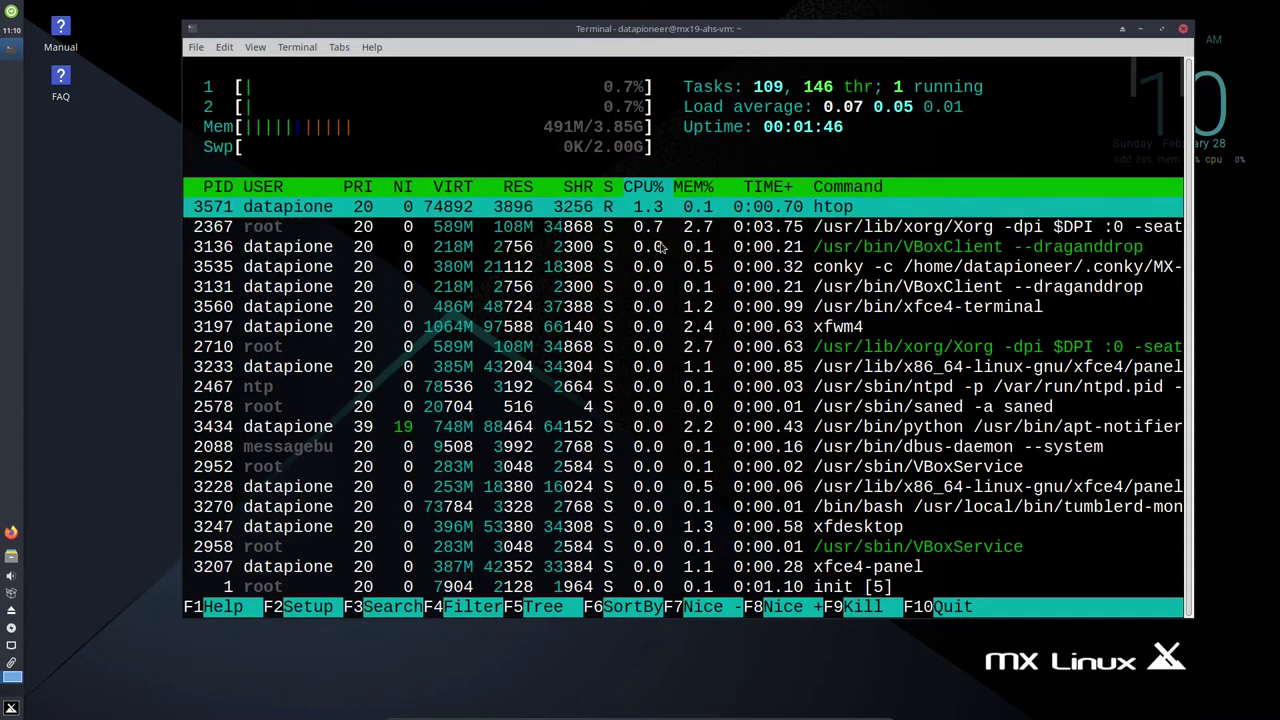
Quit htop, run 'ps -p 1' to confirm init is process 1, then exit the terminal.
{"action": "key", "text": "q"}
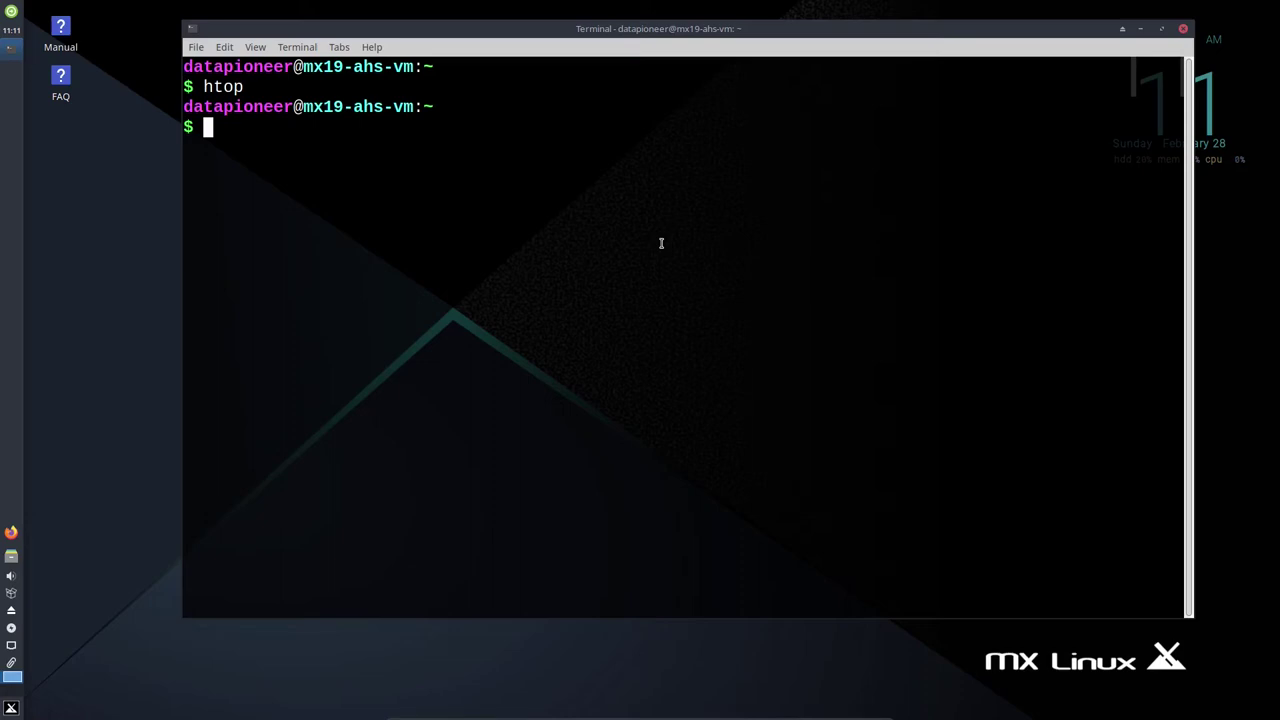
{"action": "type", "text": "ps -p 1"}
{"action": "key", "text": "Return"}
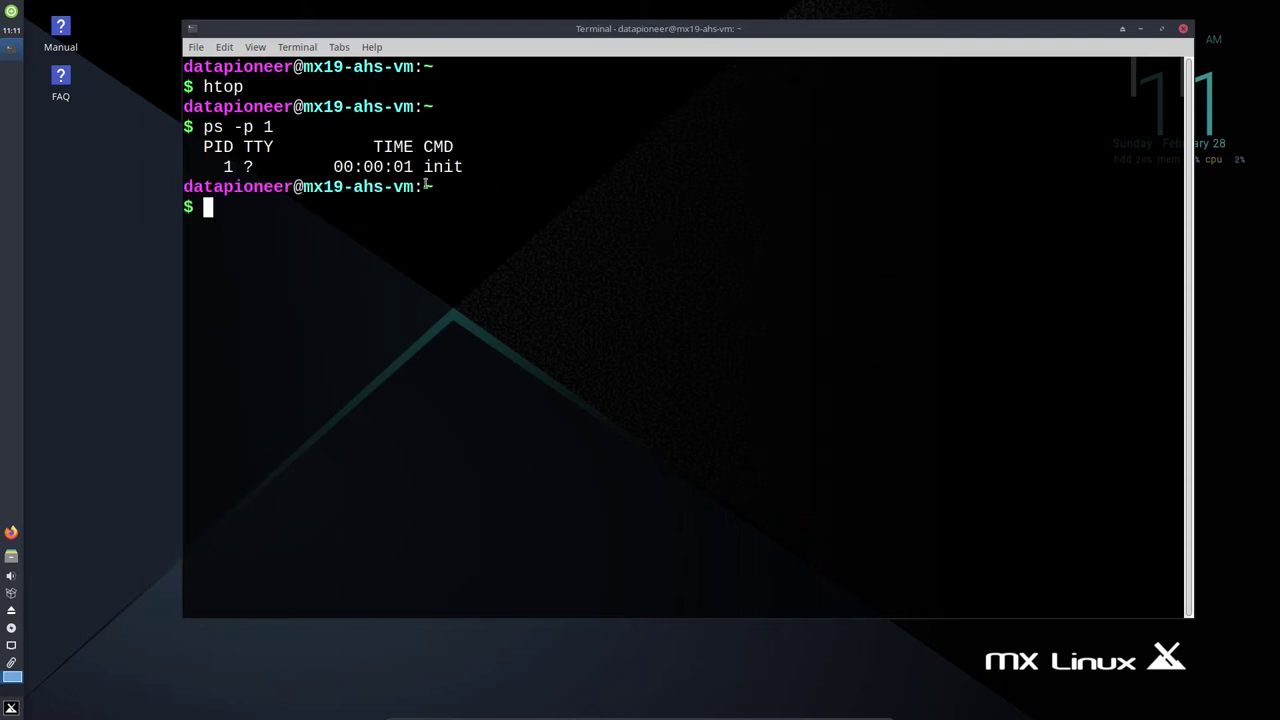
{"action": "left_click_drag", "start_coordinate": [424, 168], "coordinate": [475, 168]}
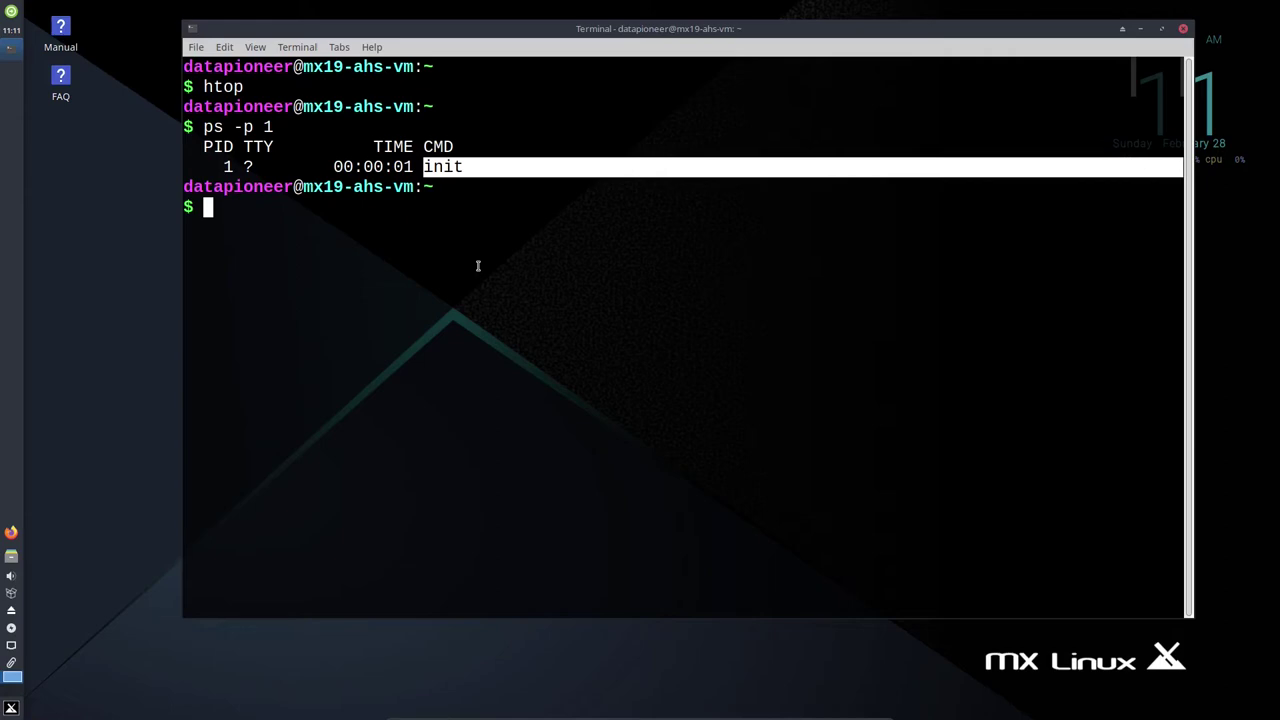
{"action": "left_click", "coordinate": [475, 169]}
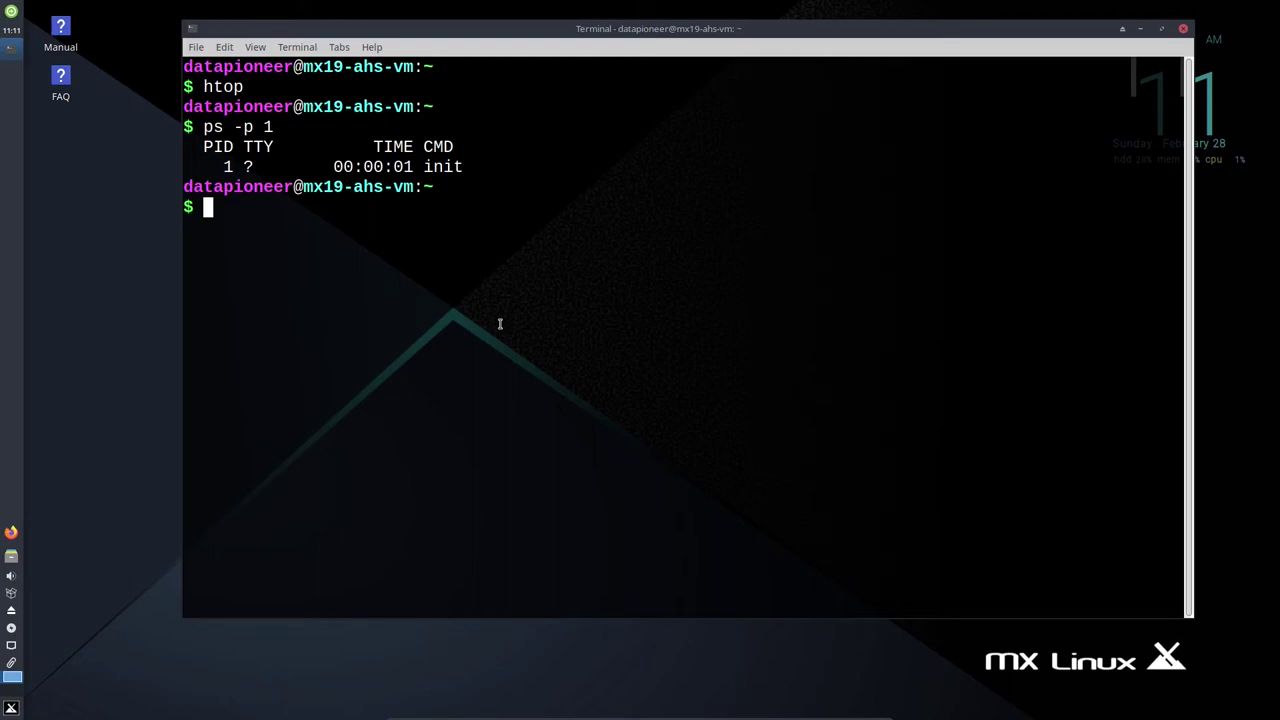
{"action": "type", "text": "exit"}
{"action": "key", "text": "Return"}
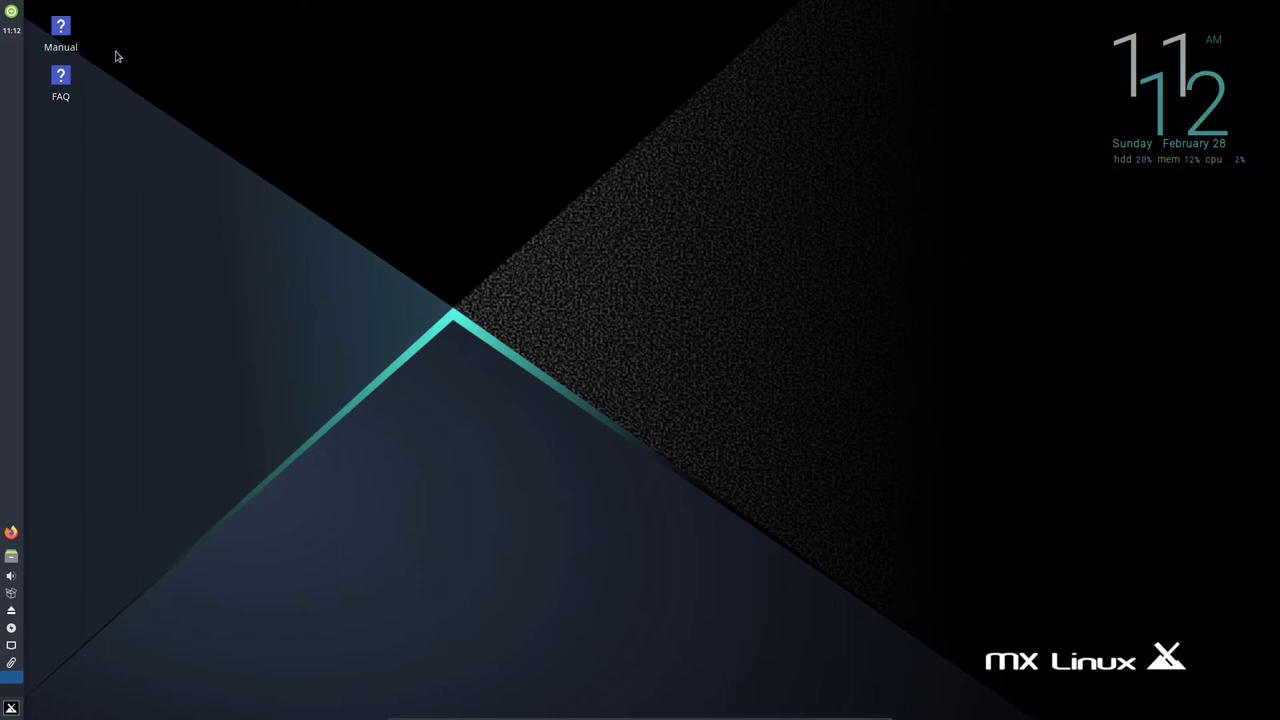
{"action": "mouse_move", "coordinate": [63, 80]}
{"action": "mouse_move", "coordinate": [62, 77]}
{"action": "double_click", "coordinate": [61, 30]}
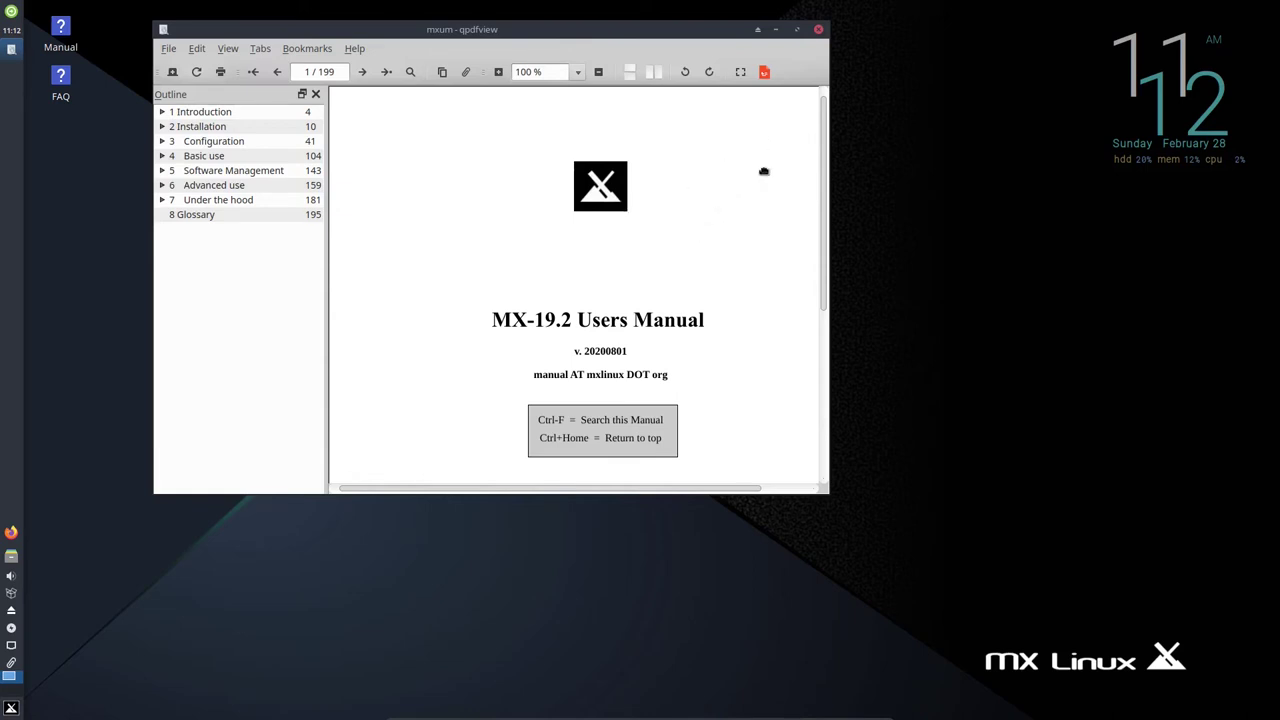
{"action": "left_click", "coordinate": [818, 29]}
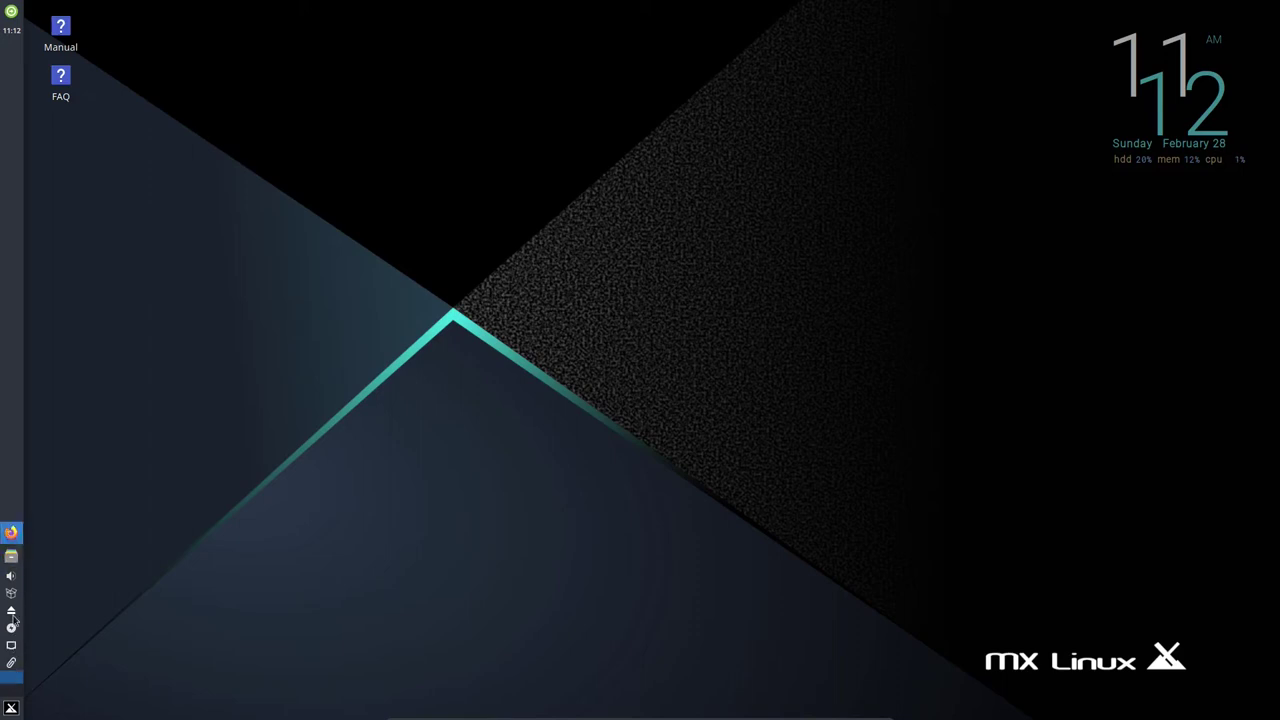
Browse the desktop menu's Applications submenus, then open Desktop Settings from the desktop right-click menu.
{"action": "right_click", "coordinate": [437, 557]}
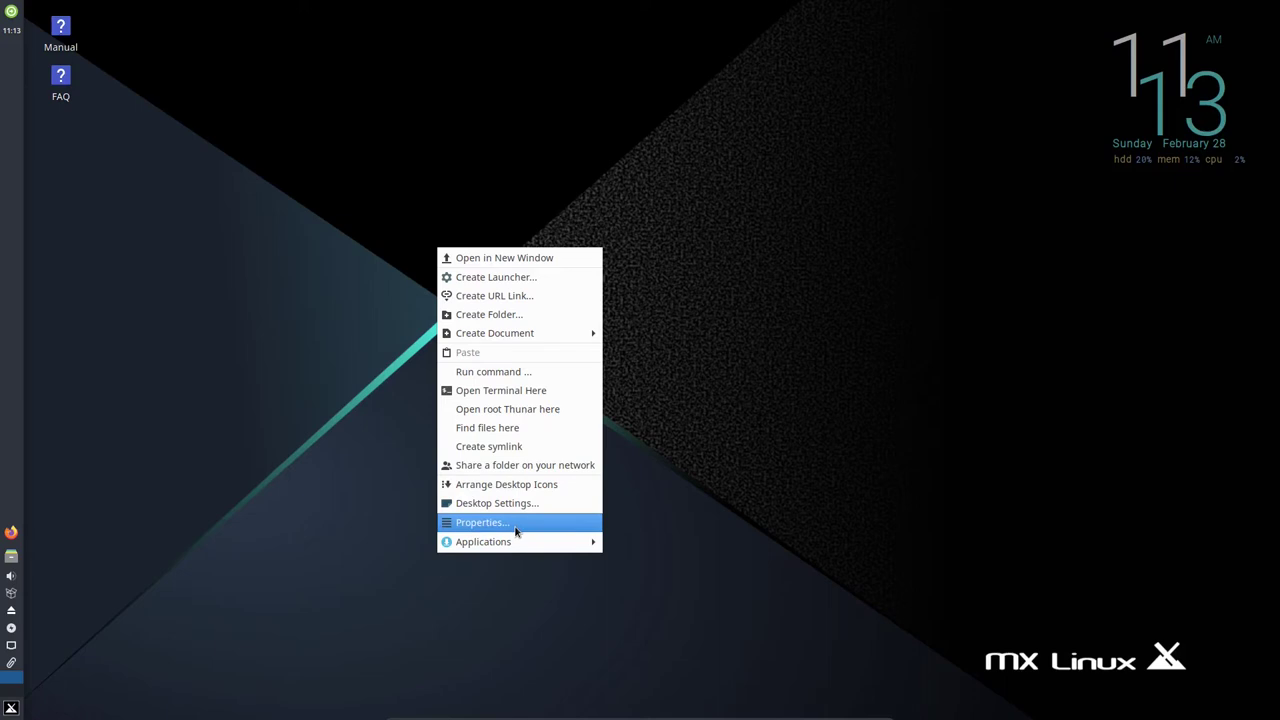
{"action": "mouse_move", "coordinate": [514, 540]}
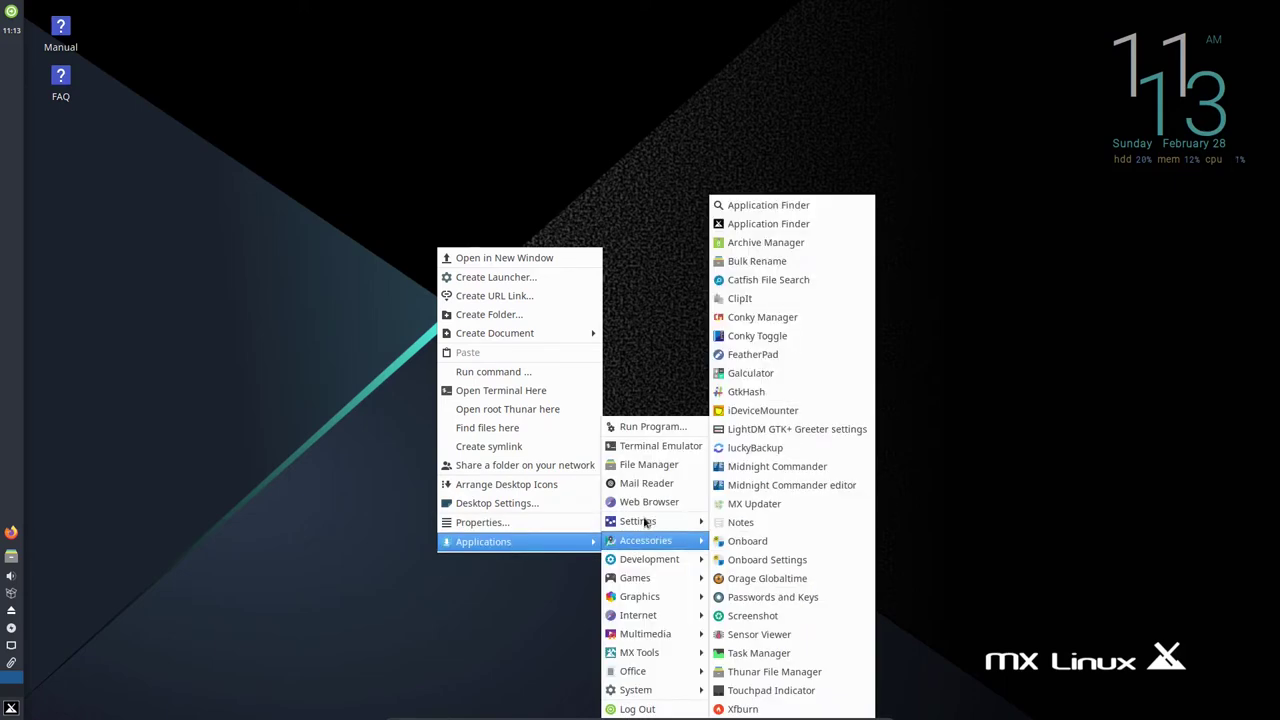
{"action": "mouse_move", "coordinate": [645, 523]}
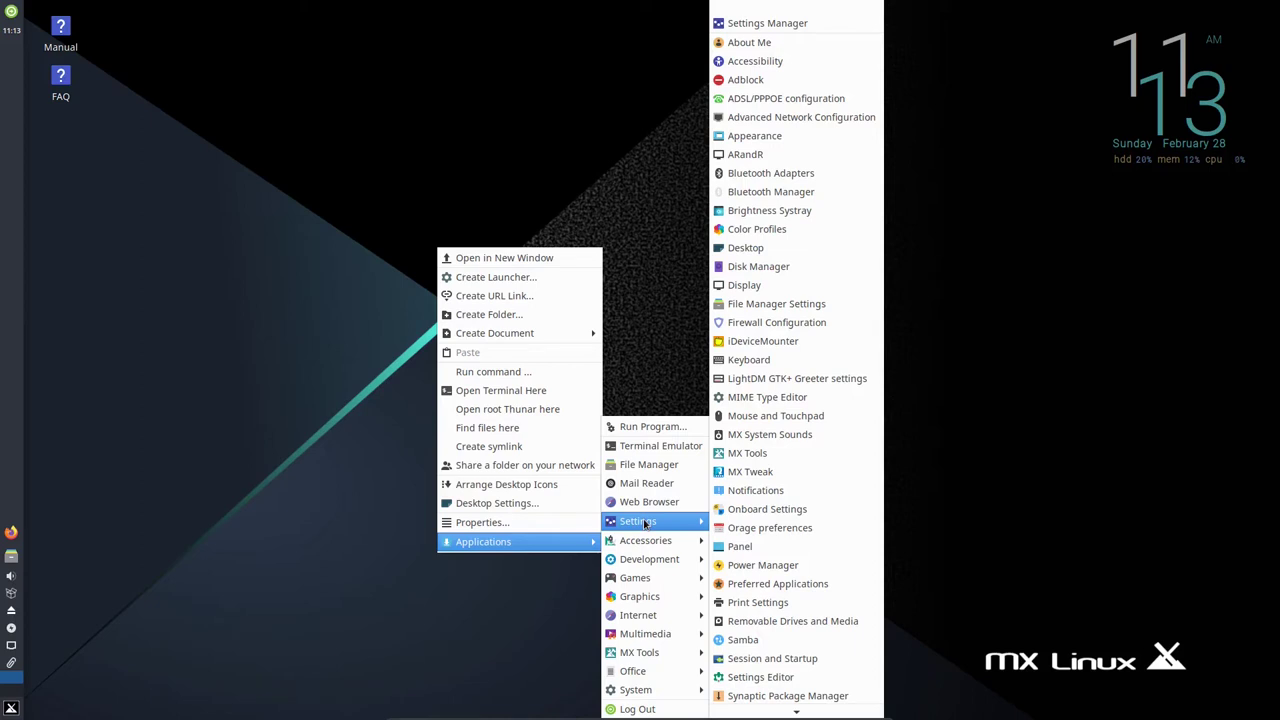
{"action": "mouse_move", "coordinate": [645, 690]}
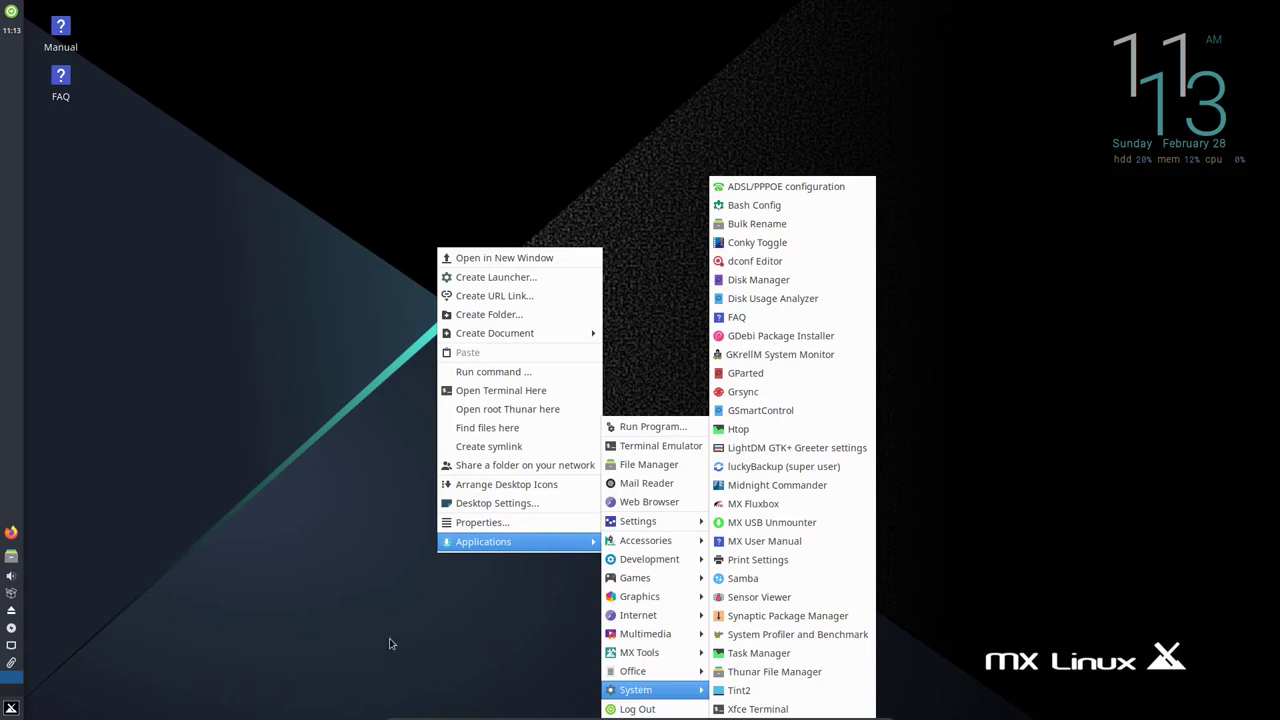
{"action": "left_click", "coordinate": [412, 610]}
{"action": "right_click", "coordinate": [563, 294]}
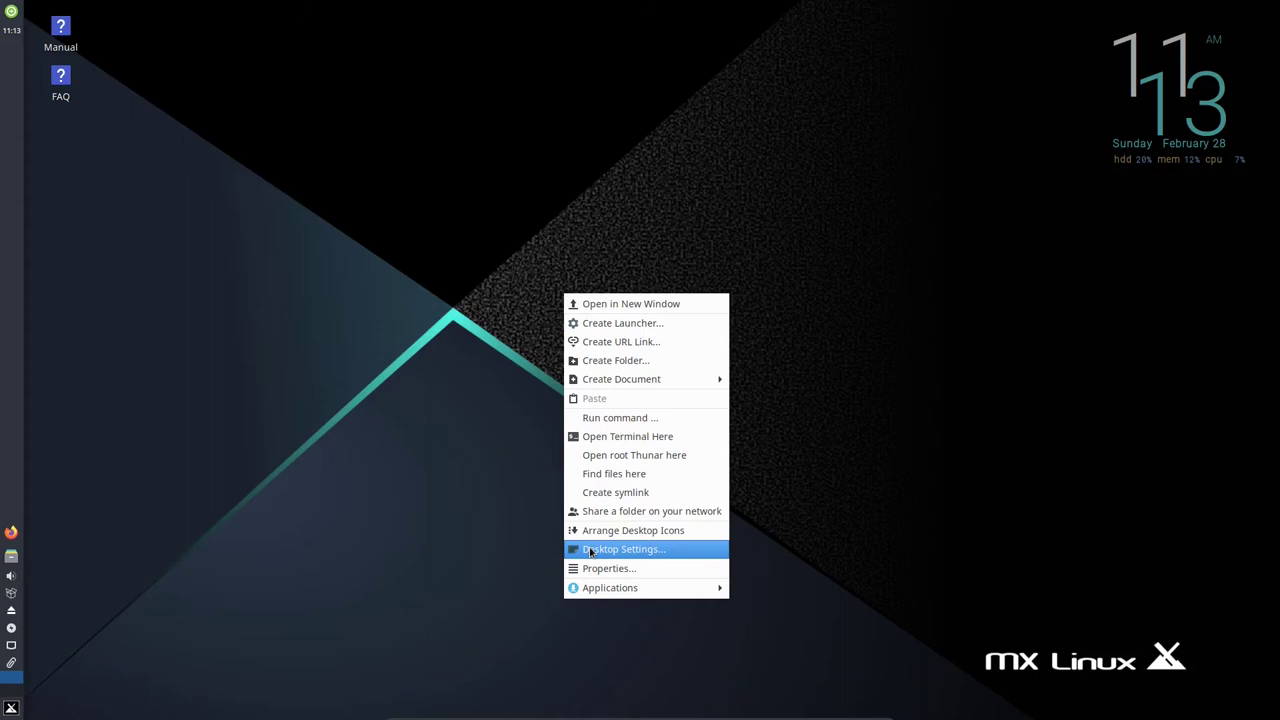
{"action": "left_click", "coordinate": [590, 551]}
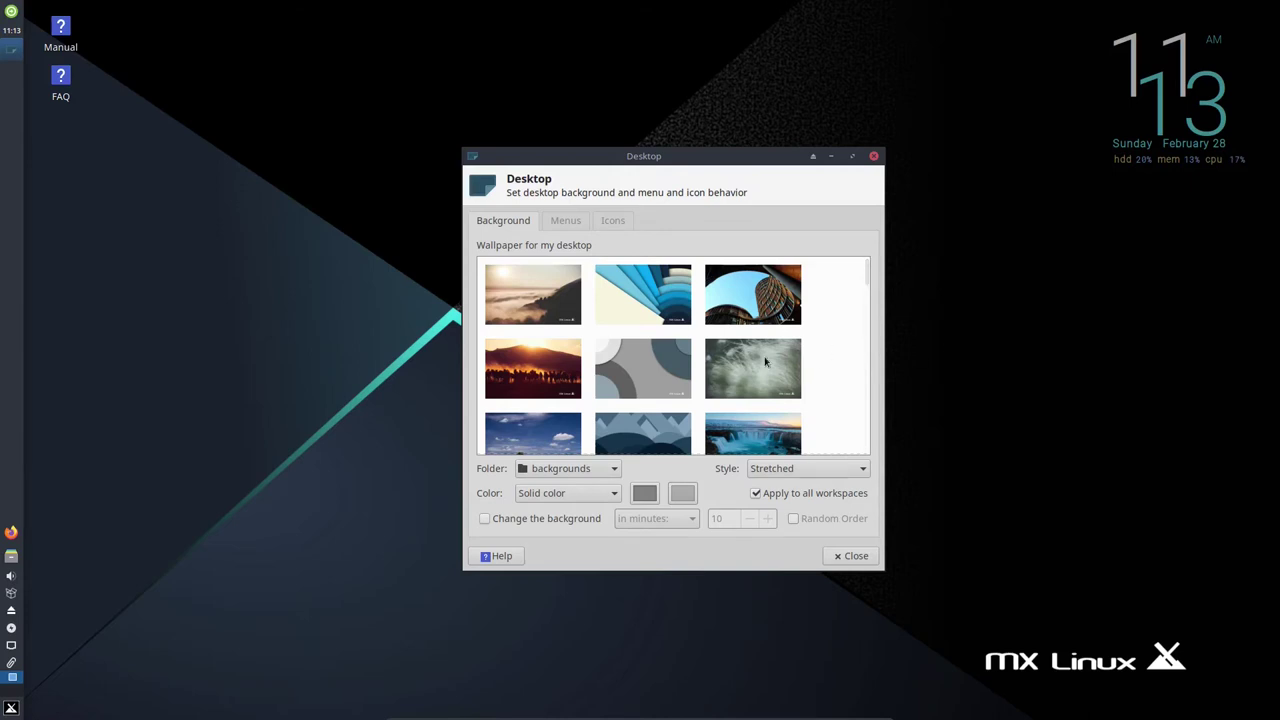
Pick the red-sunset windmill thumbnail as the Background wallpaper, then close Desktop settings.
{"action": "scroll", "coordinate": [868, 355], "scroll_direction": "down", "scroll_amount": 3}
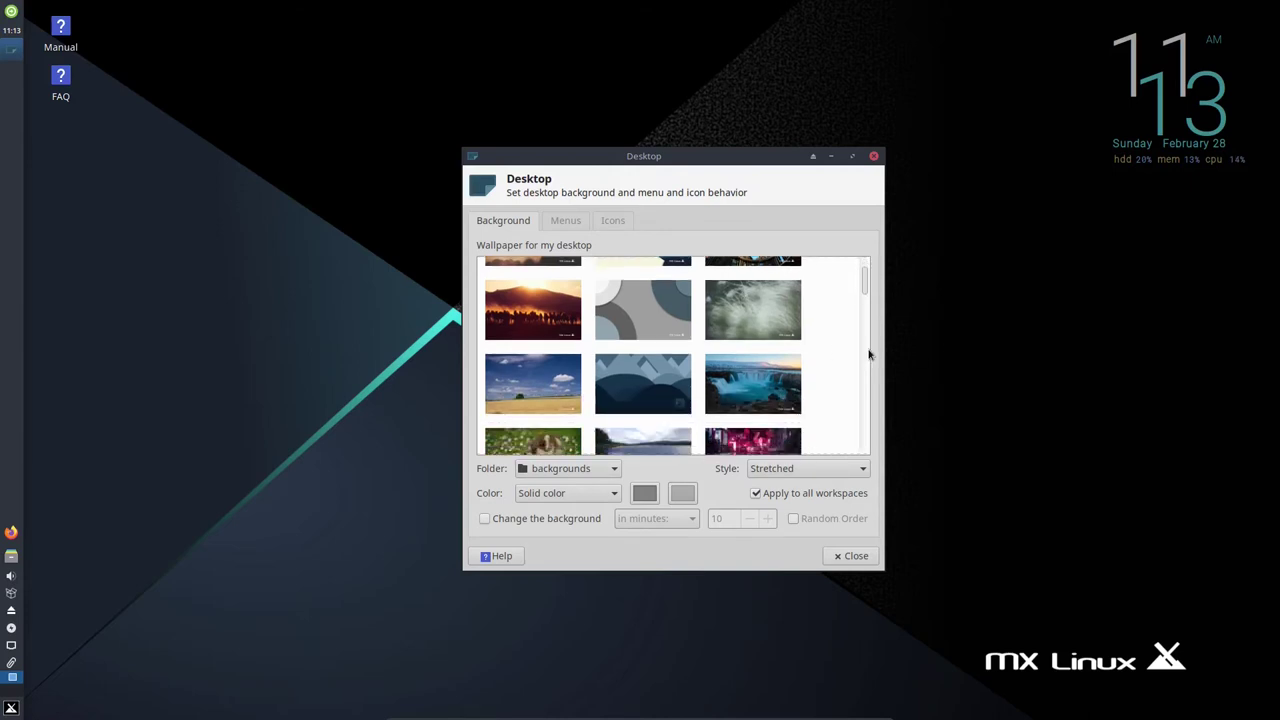
{"action": "scroll", "coordinate": [868, 355], "scroll_direction": "down", "scroll_amount": 3}
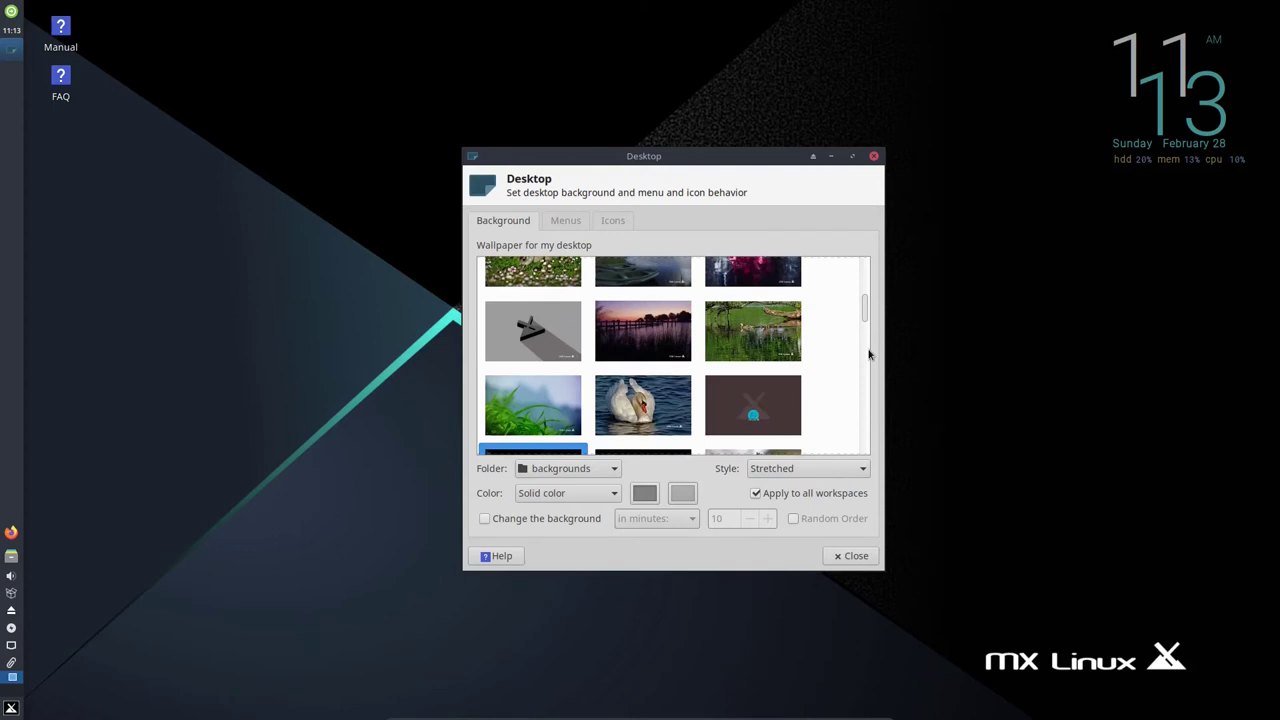
{"action": "scroll", "coordinate": [868, 355], "scroll_direction": "down", "scroll_amount": 5}
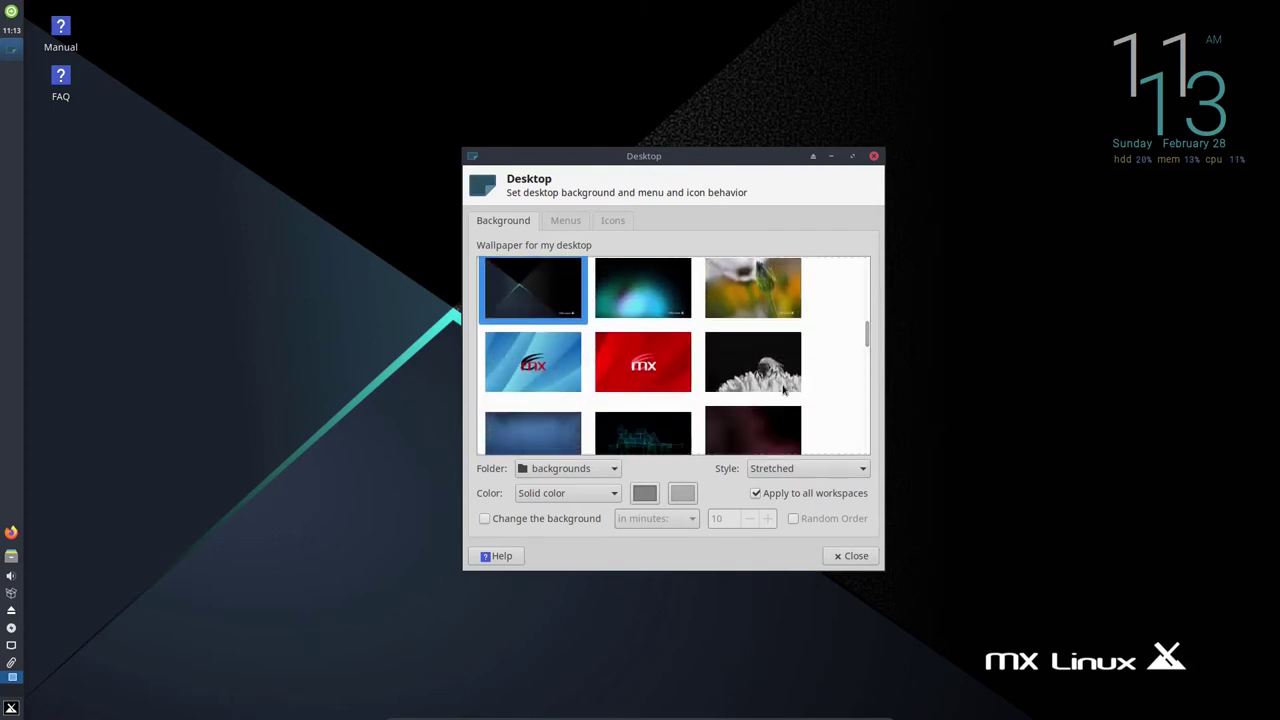
{"action": "scroll", "coordinate": [839, 397], "scroll_direction": "down", "scroll_amount": 2}
{"action": "scroll", "coordinate": [839, 397], "scroll_direction": "down", "scroll_amount": 1}
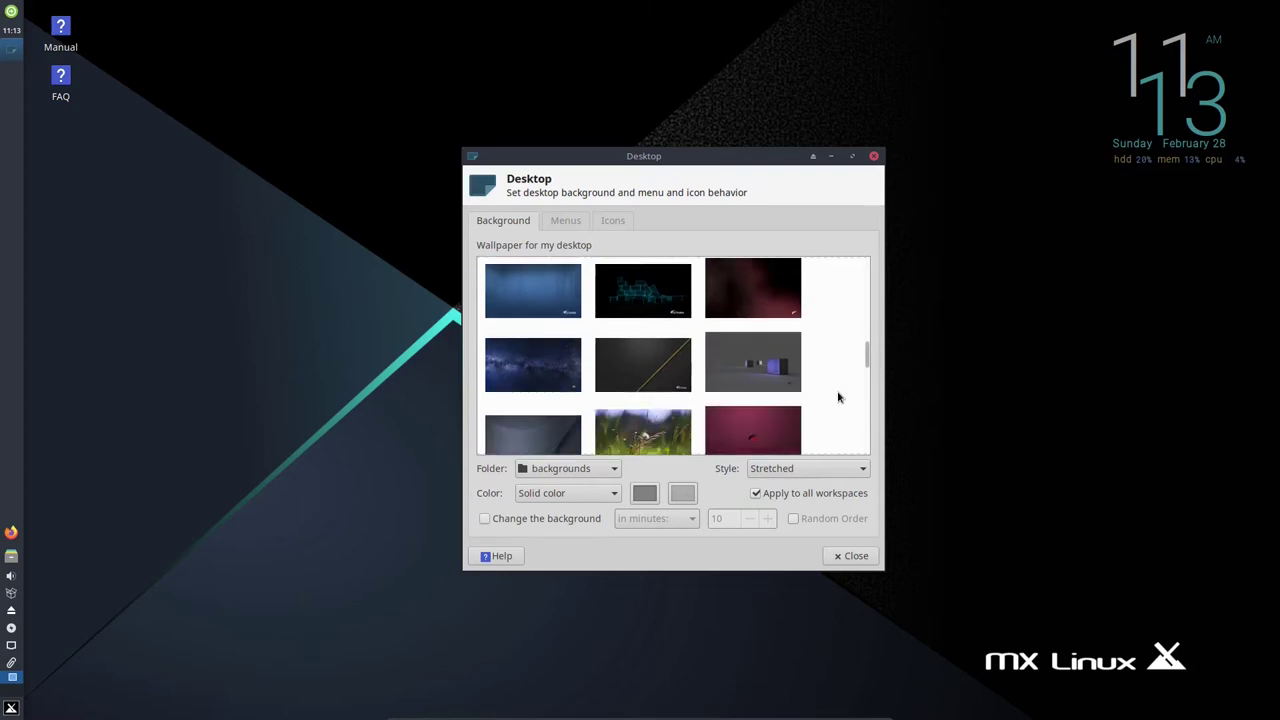
{"action": "scroll", "coordinate": [839, 397], "scroll_direction": "down", "scroll_amount": 2}
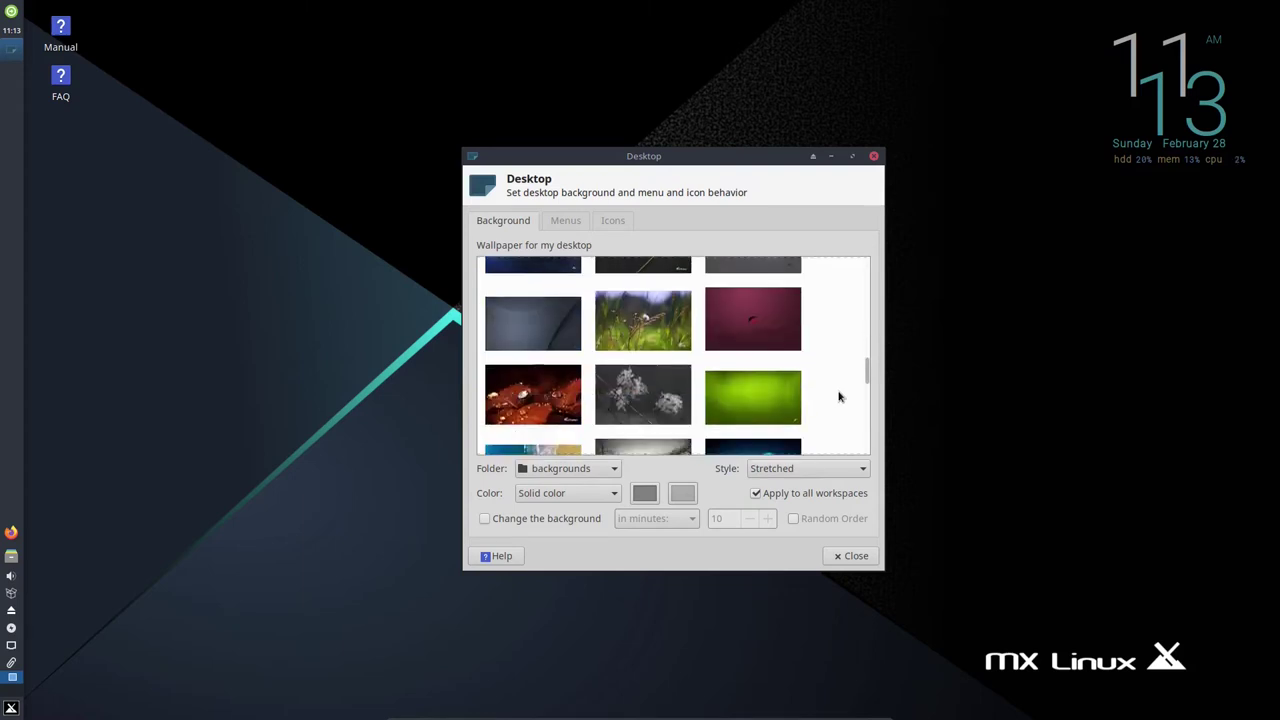
{"action": "scroll", "coordinate": [839, 397], "scroll_direction": "down", "scroll_amount": 1}
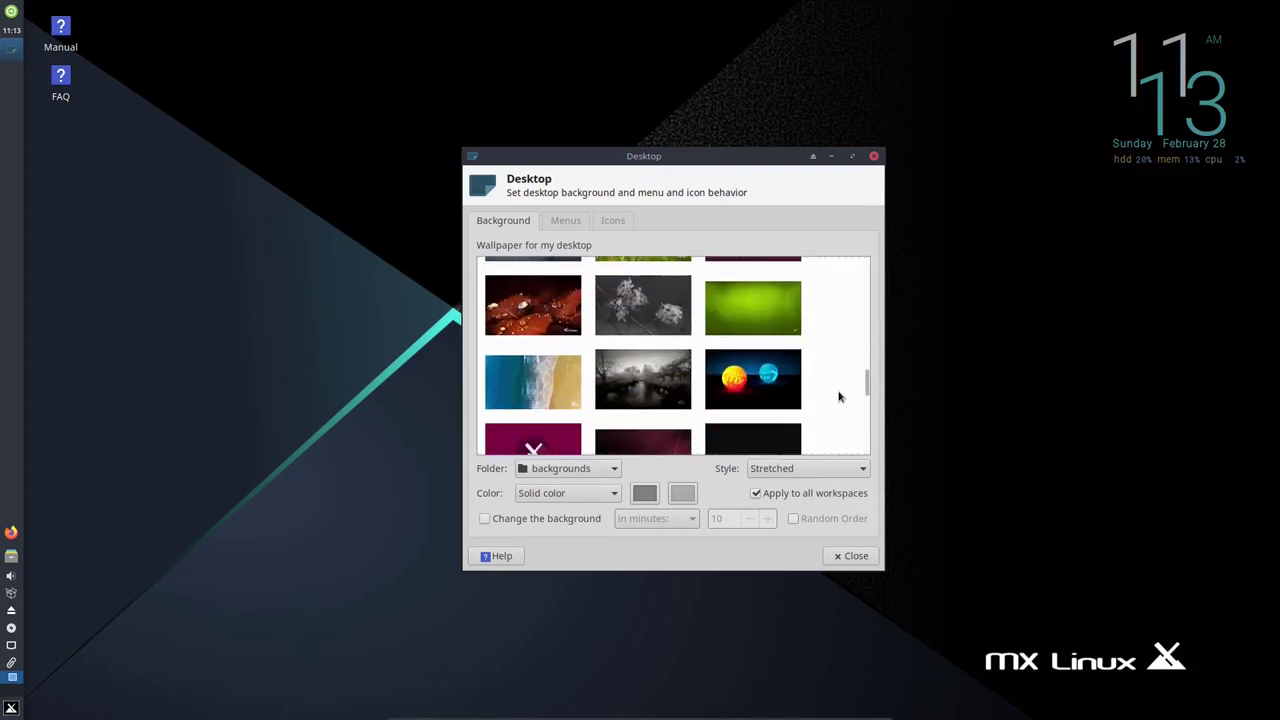
{"action": "scroll", "coordinate": [839, 397], "scroll_direction": "down", "scroll_amount": 1}
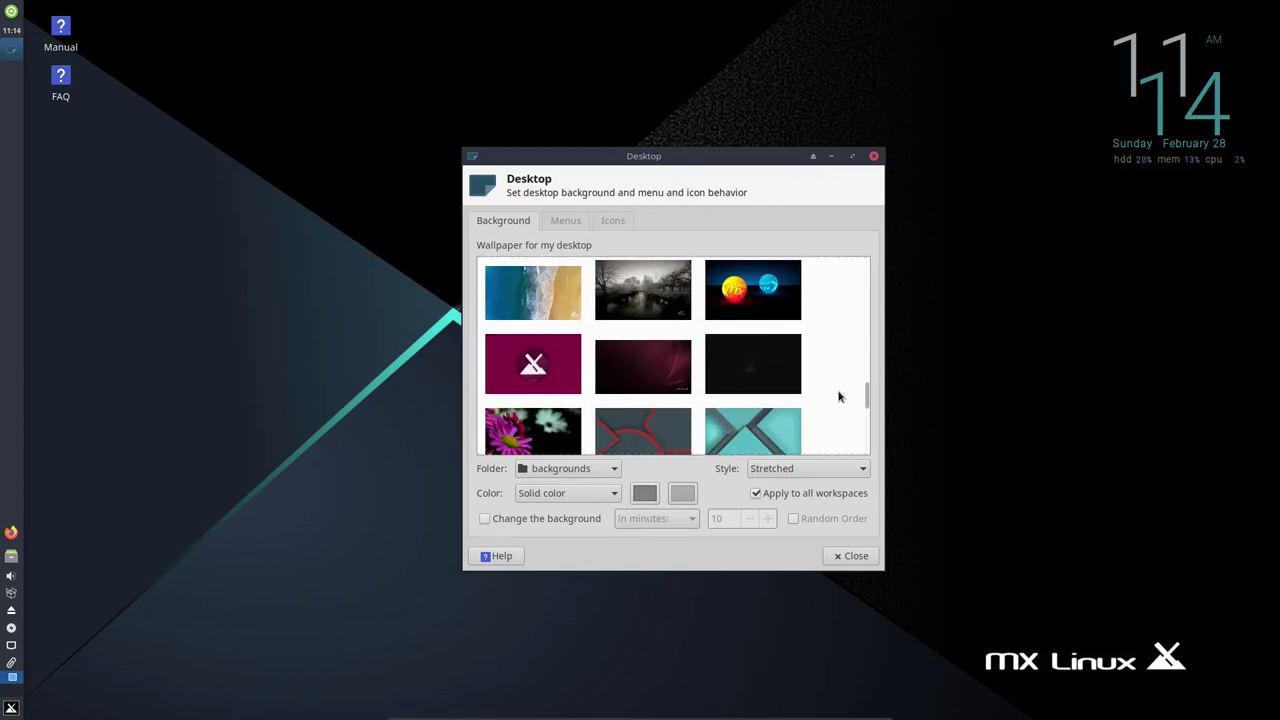
{"action": "scroll", "coordinate": [839, 397], "scroll_direction": "down", "scroll_amount": 1}
{"action": "scroll", "coordinate": [839, 397], "scroll_direction": "down", "scroll_amount": 2}
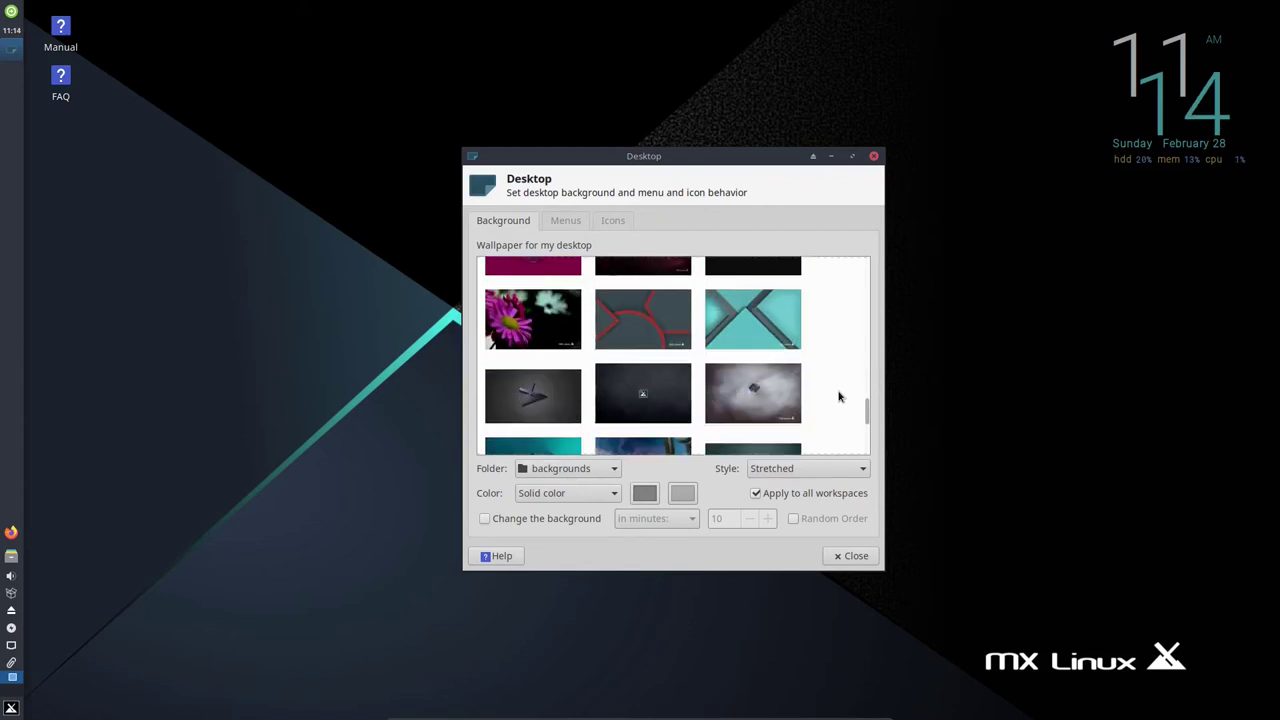
{"action": "scroll", "coordinate": [839, 397], "scroll_direction": "down", "scroll_amount": 1}
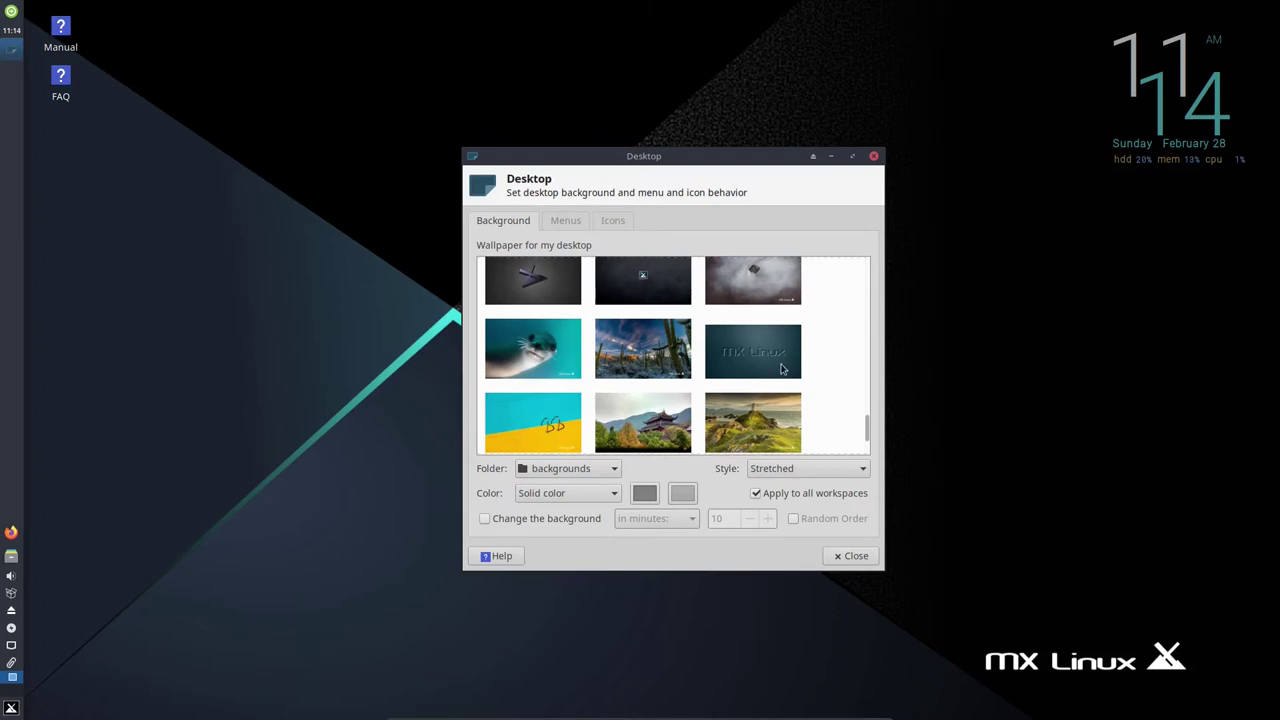
{"action": "scroll", "coordinate": [829, 371], "scroll_direction": "down", "scroll_amount": 1}
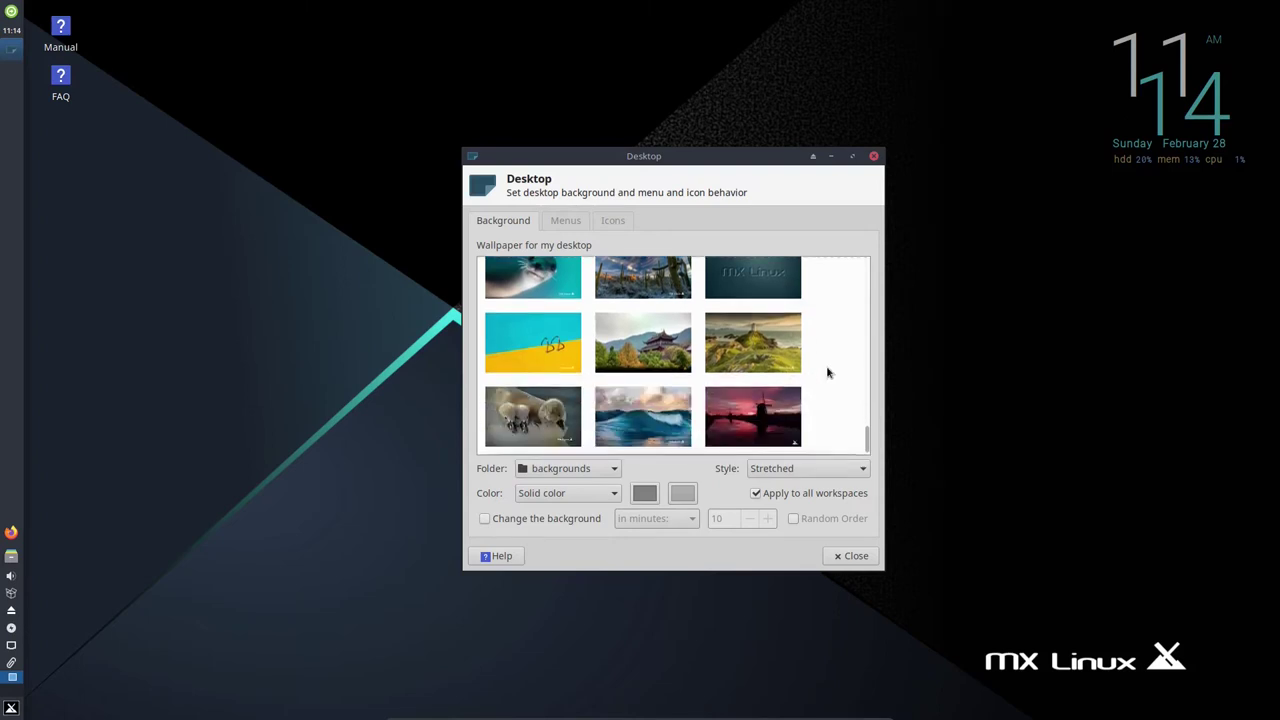
{"action": "left_click", "coordinate": [776, 426]}
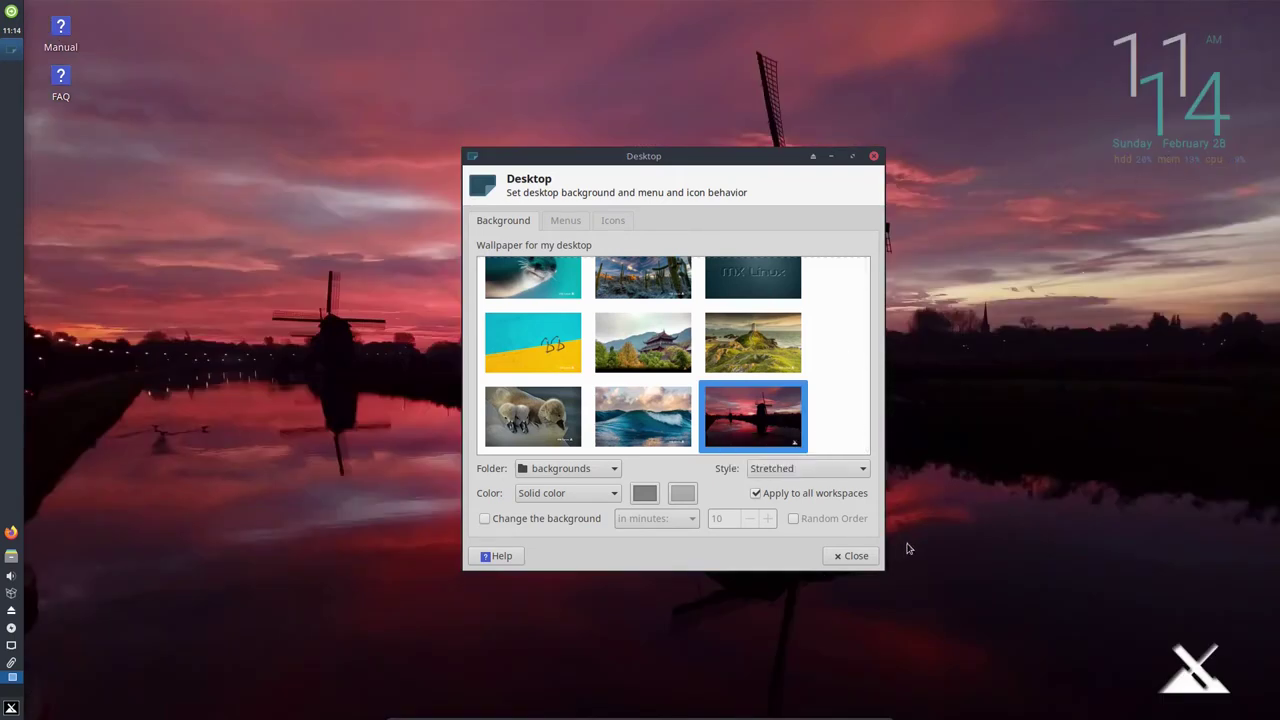
{"action": "left_click", "coordinate": [855, 556]}
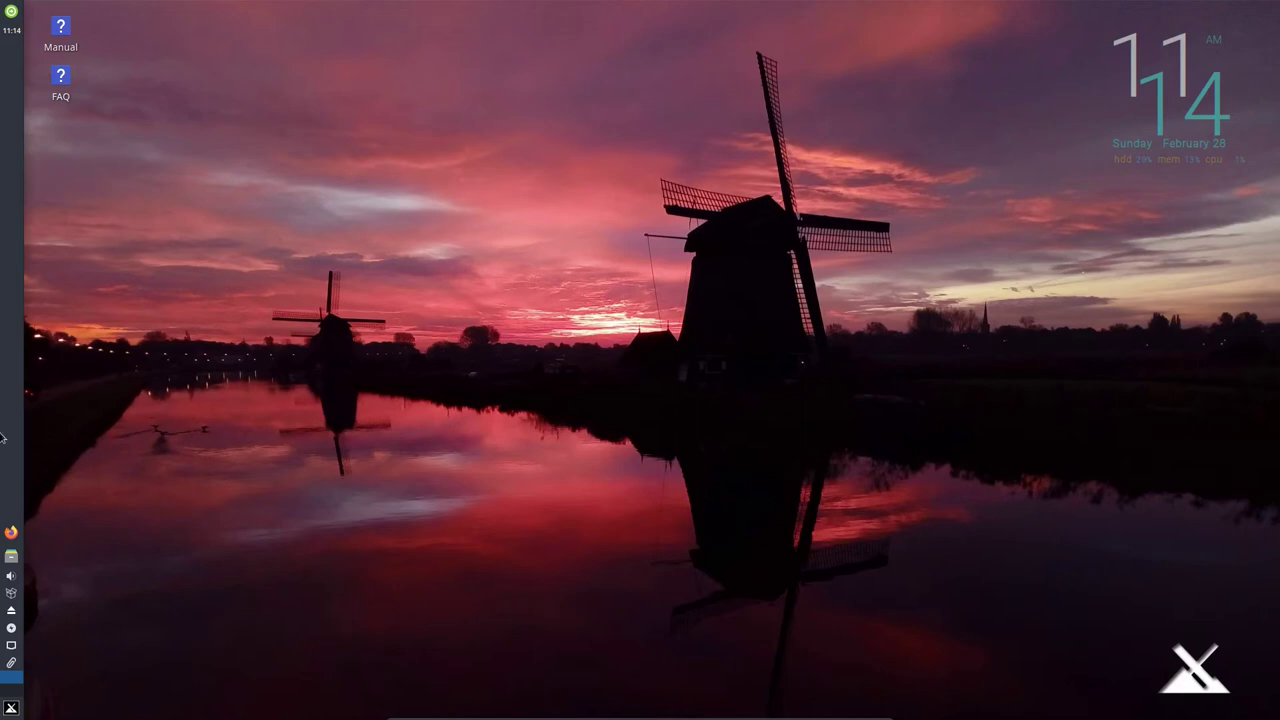
View Clipman Preferences and cancel without changes, then bring up the panel's network menu.
{"action": "mouse_move", "coordinate": [460, 717]}
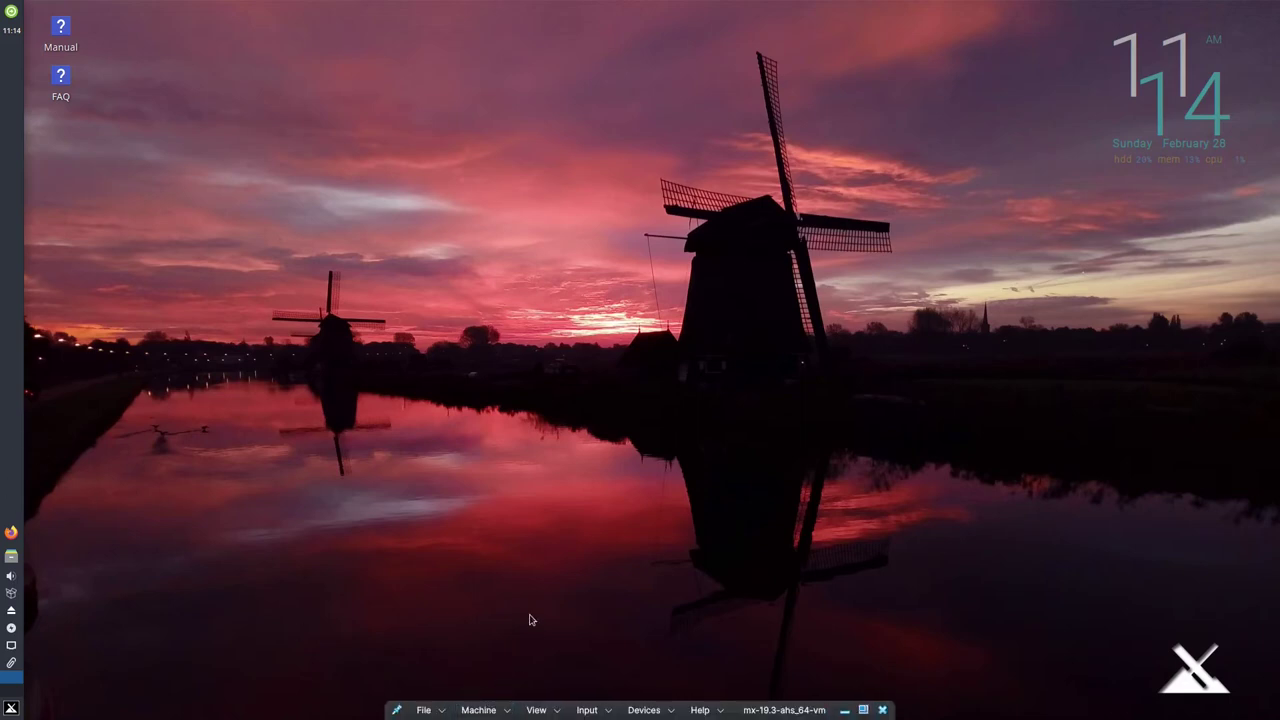
{"action": "mouse_move", "coordinate": [603, 717]}
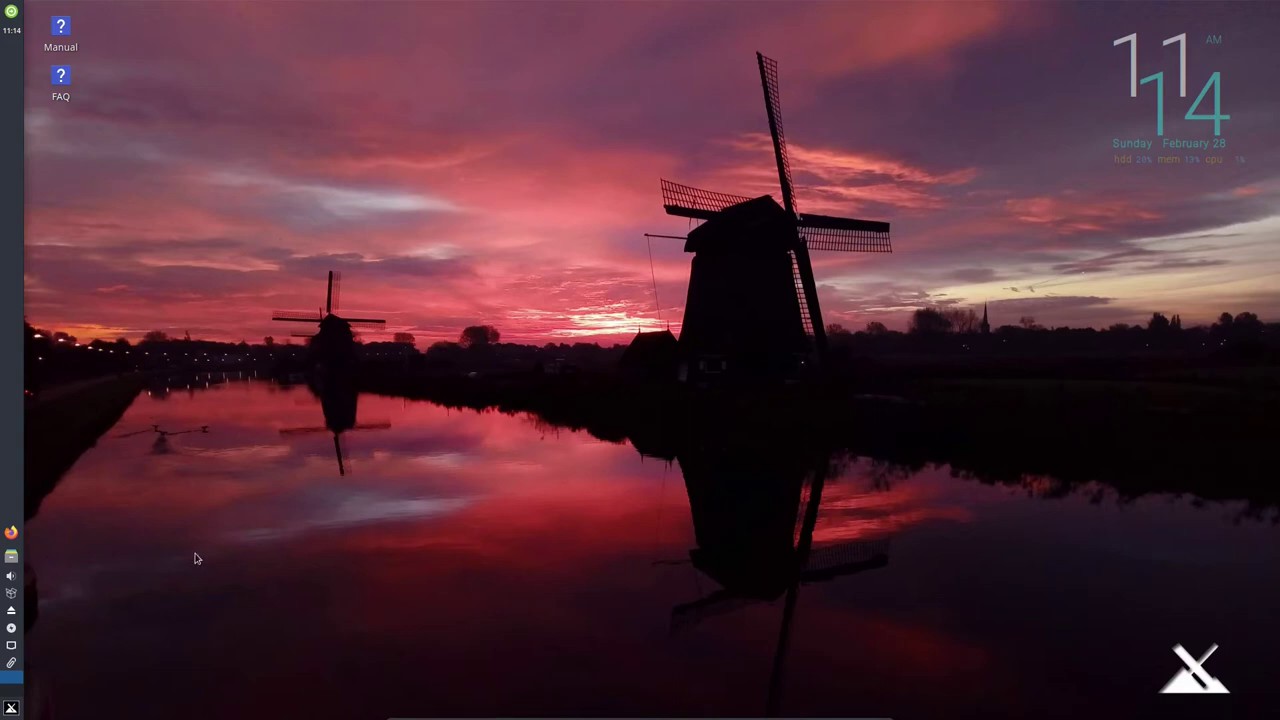
{"action": "left_click", "coordinate": [12, 662]}
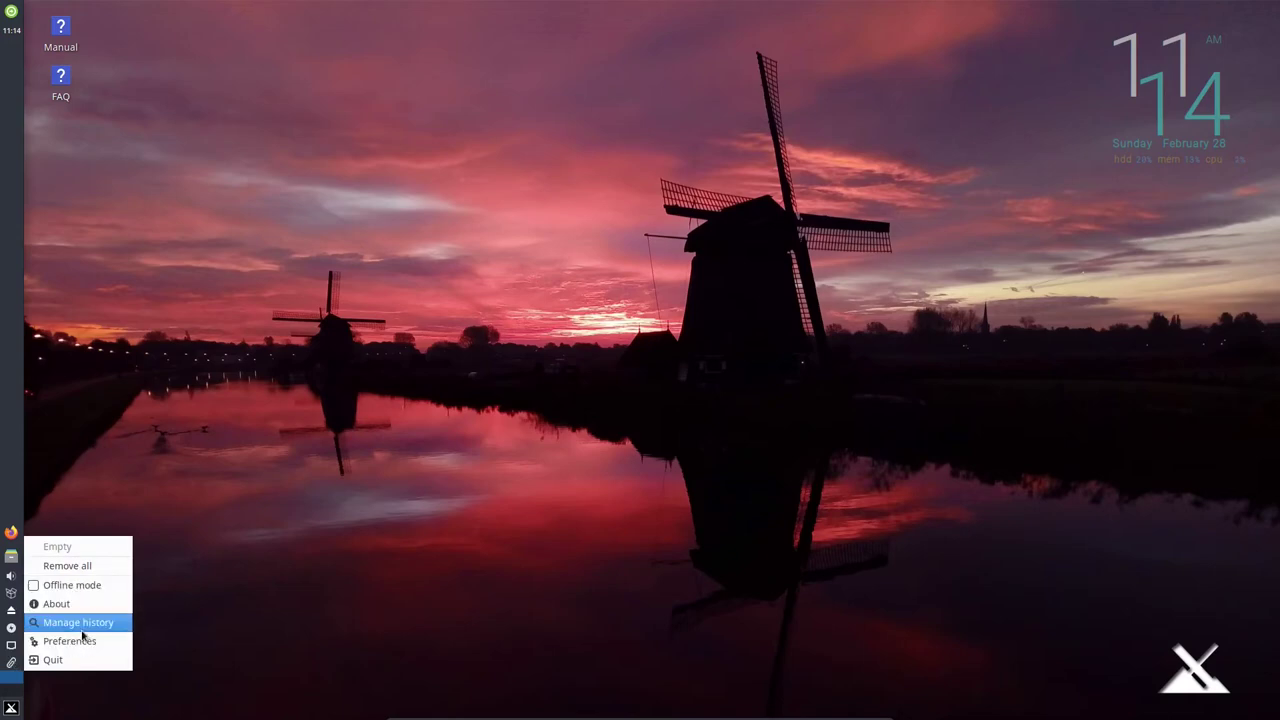
{"action": "left_click", "coordinate": [80, 645]}
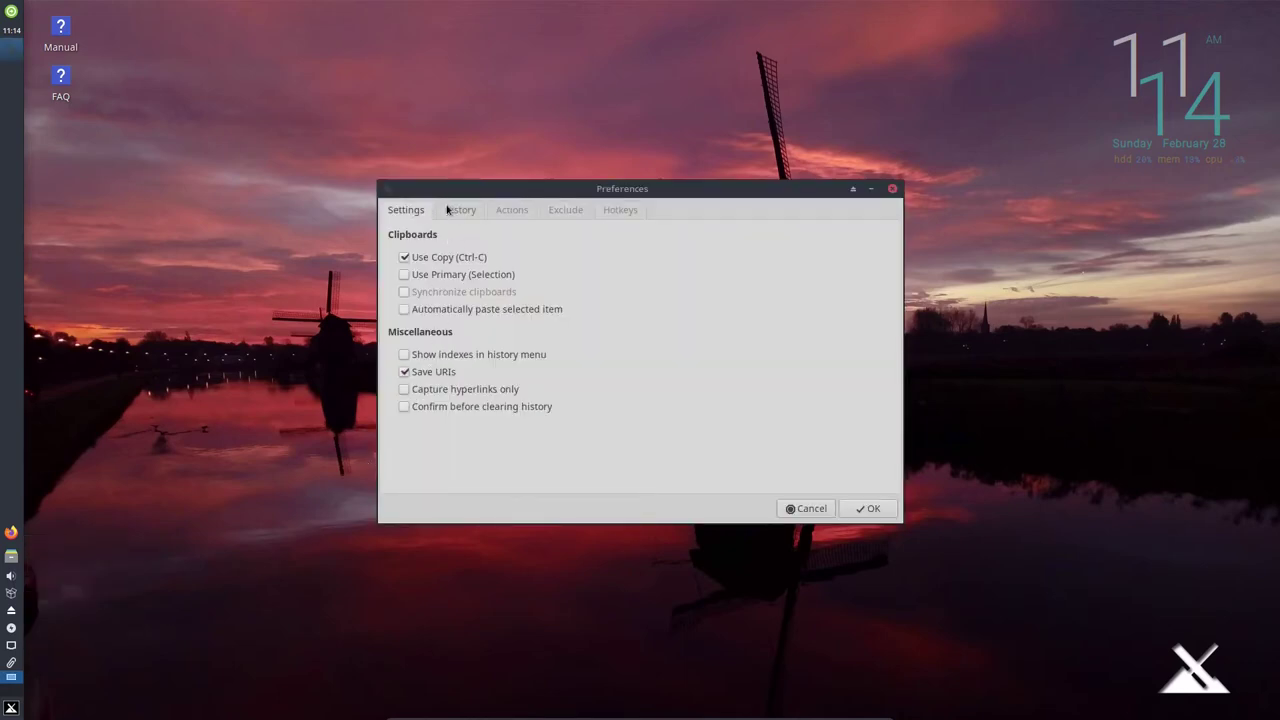
{"action": "left_click", "coordinate": [805, 508]}
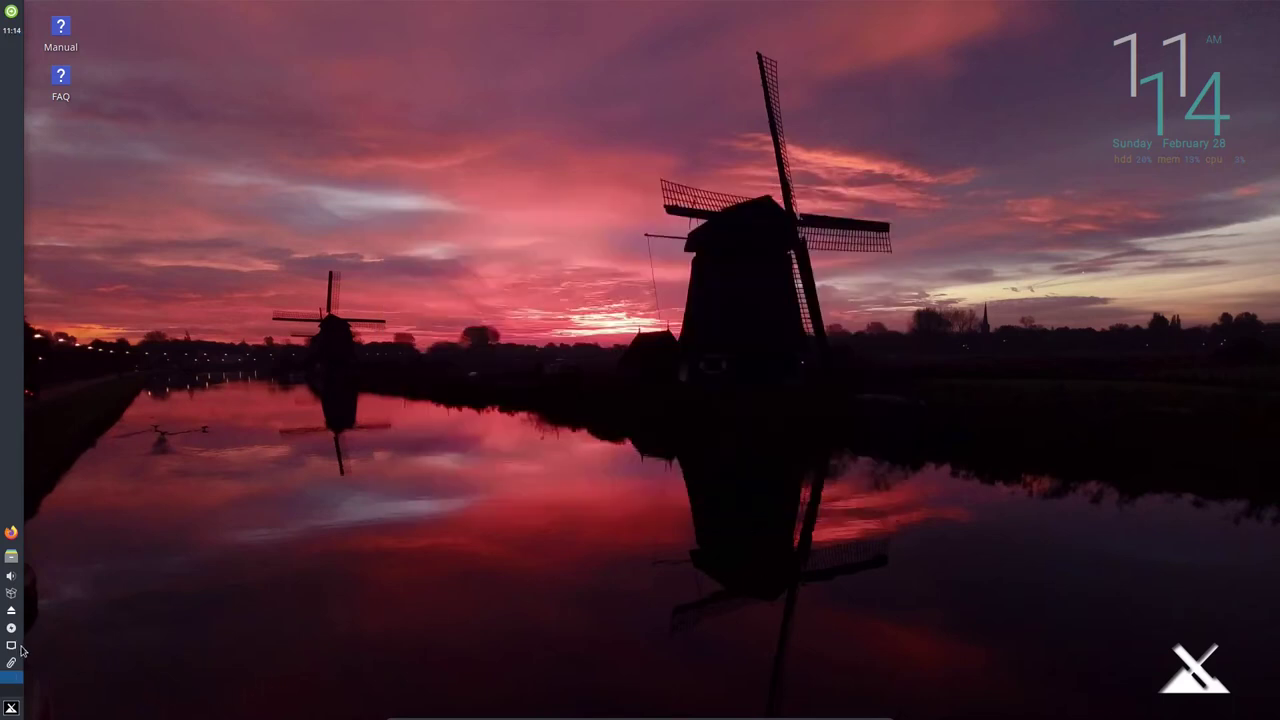
{"action": "left_click", "coordinate": [12, 646]}
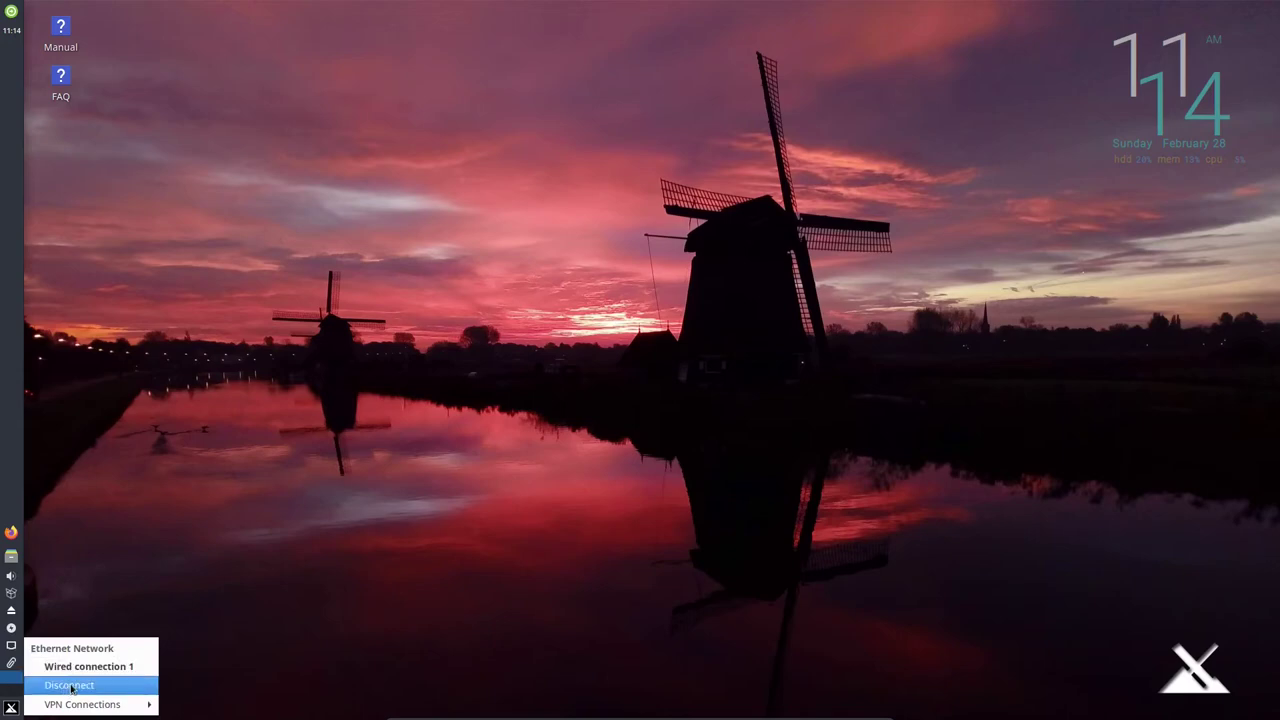
Look over the VPN Connections options in the network menu, then close the menu.
{"action": "key", "text": "Up"}
{"action": "key", "text": "Right"}
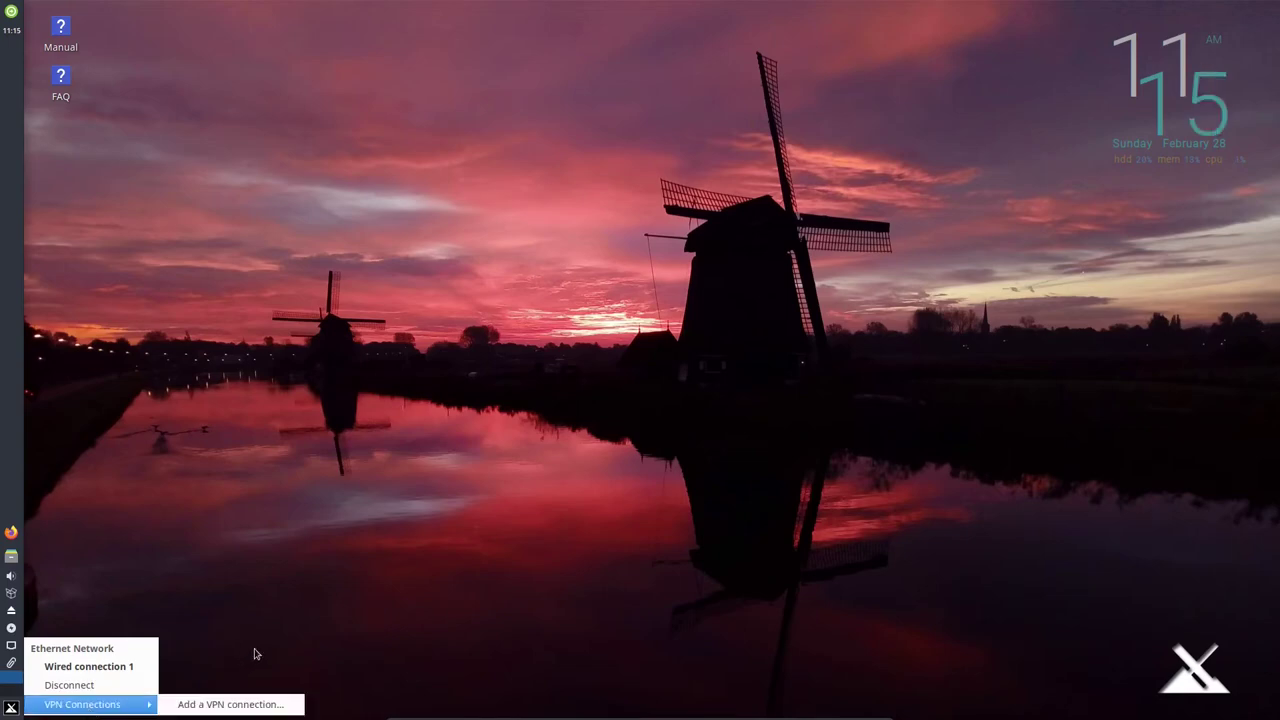
{"action": "left_click", "coordinate": [254, 654]}
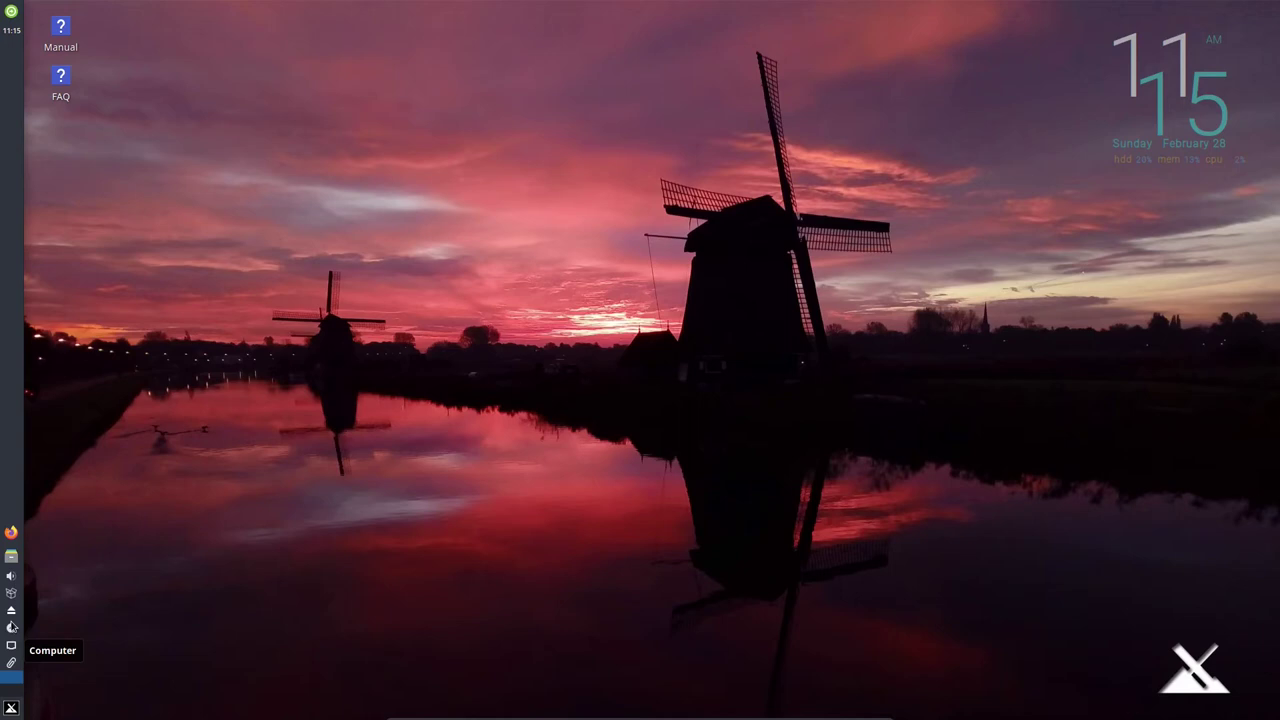
{"action": "left_click", "coordinate": [11, 628]}
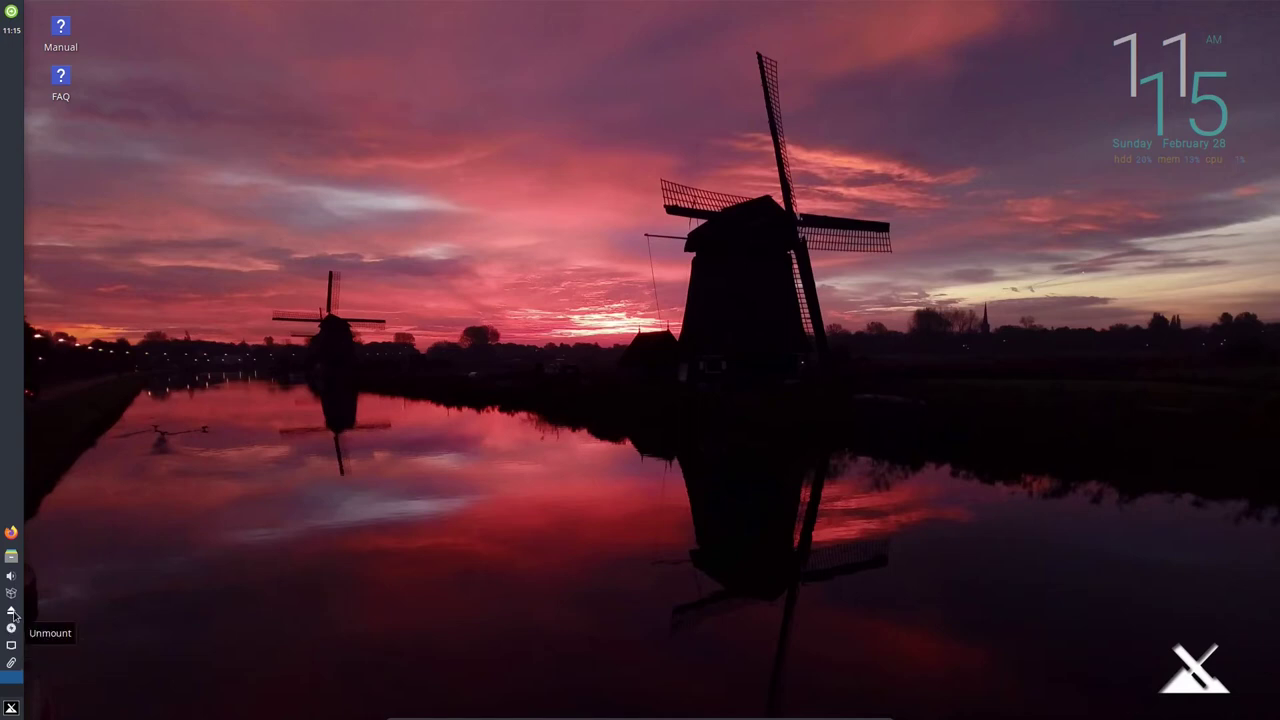
Cancel the updater's Authenticate prompt, then open and close the volume slider.
{"action": "left_click", "coordinate": [12, 596]}
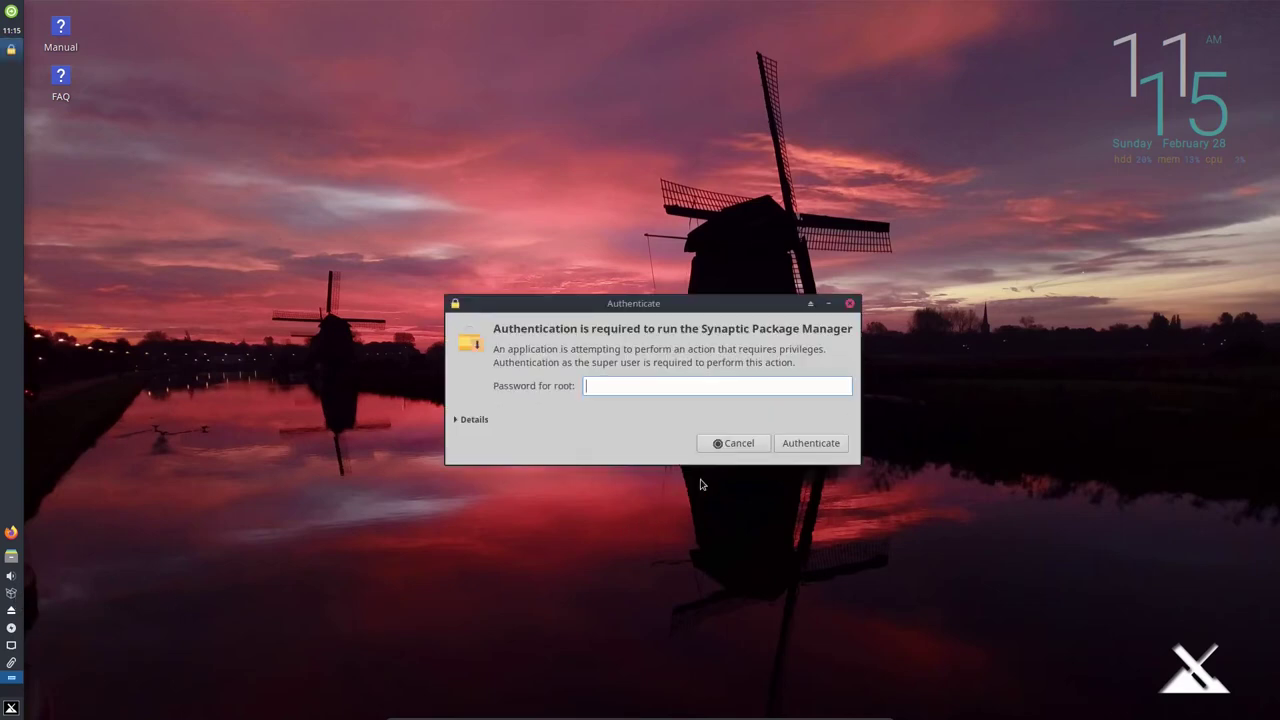
{"action": "left_click", "coordinate": [733, 444]}
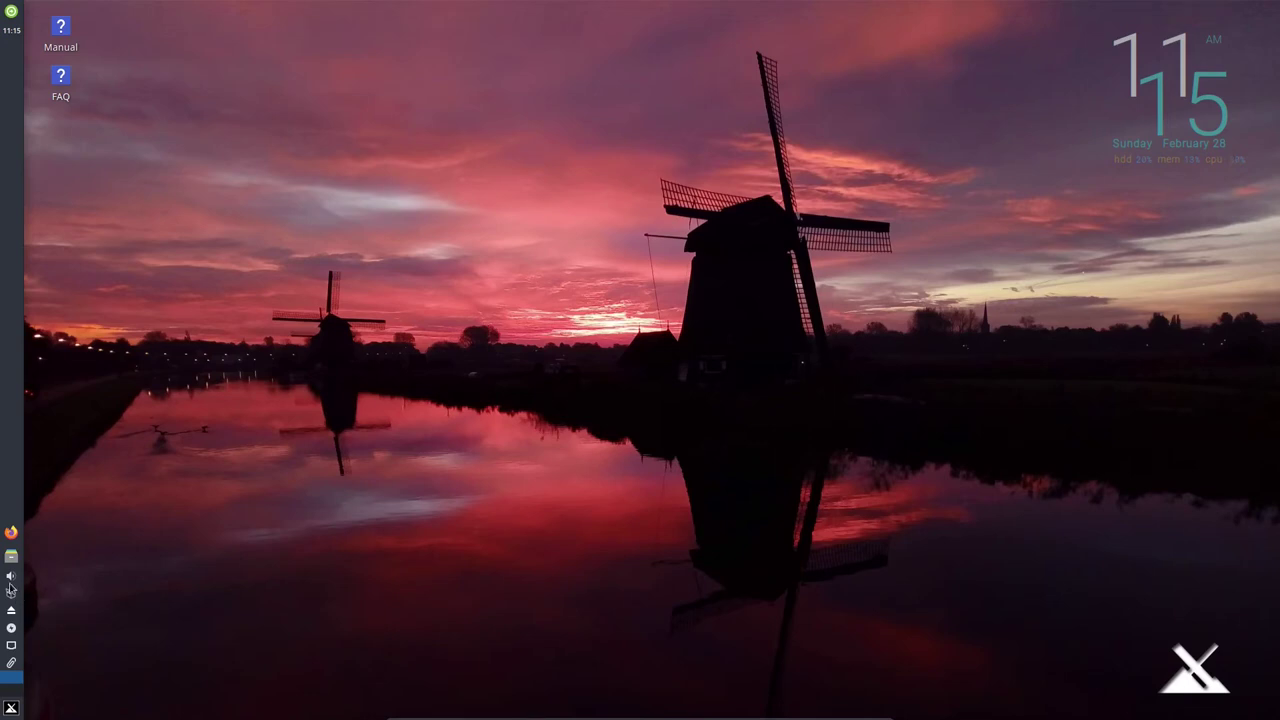
{"action": "left_click", "coordinate": [11, 578]}
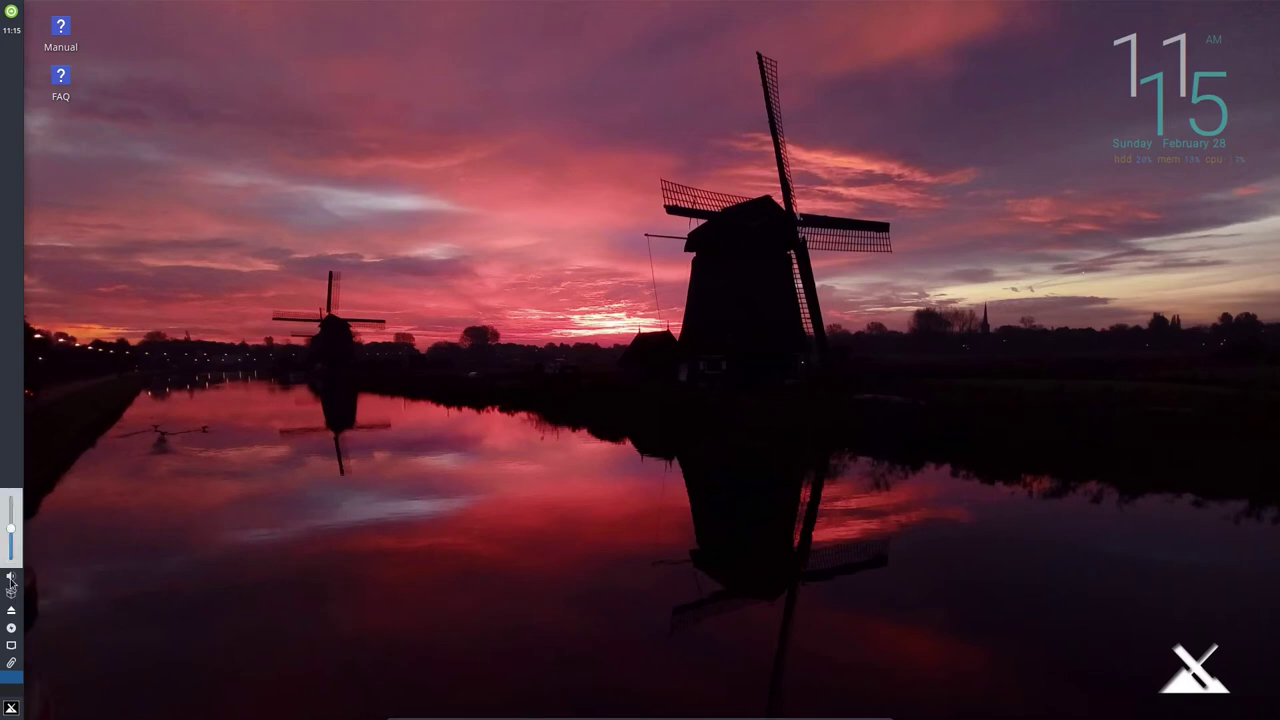
{"action": "left_click", "coordinate": [78, 548]}
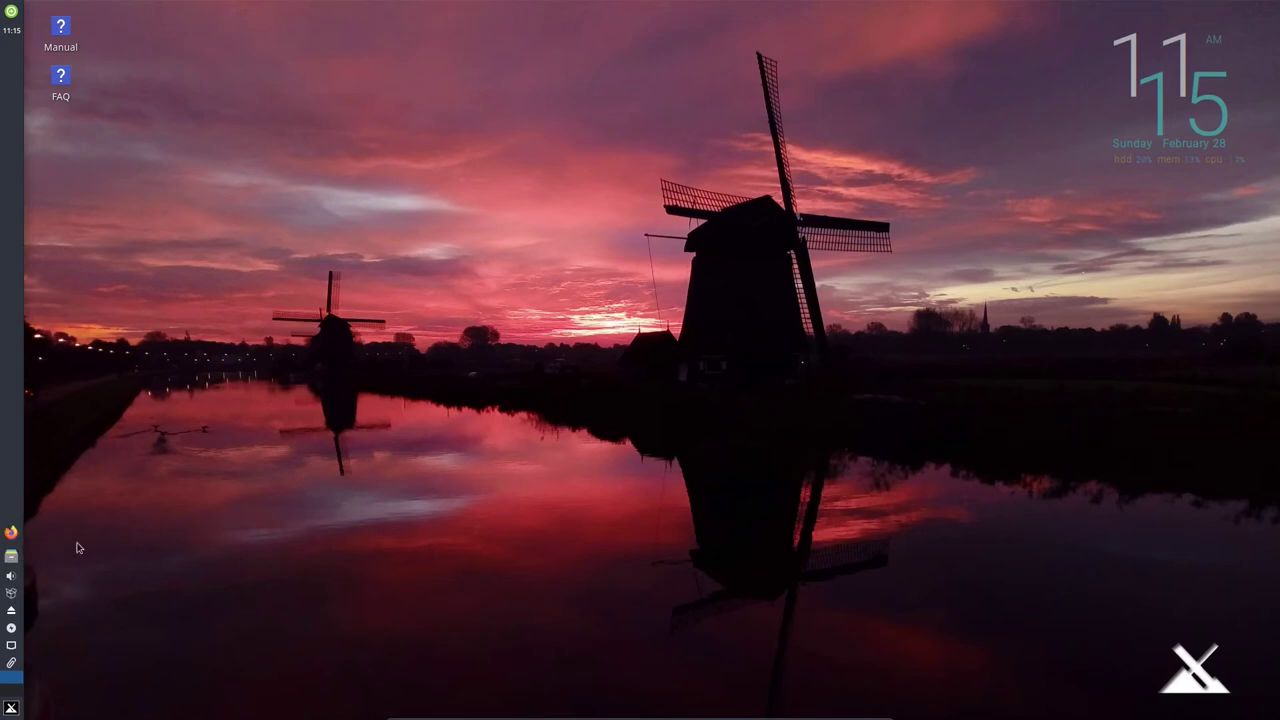
Open Thunar at home, centre it, view its 1.8.14 About box, then browse network:///.
{"action": "left_click", "coordinate": [11, 560]}
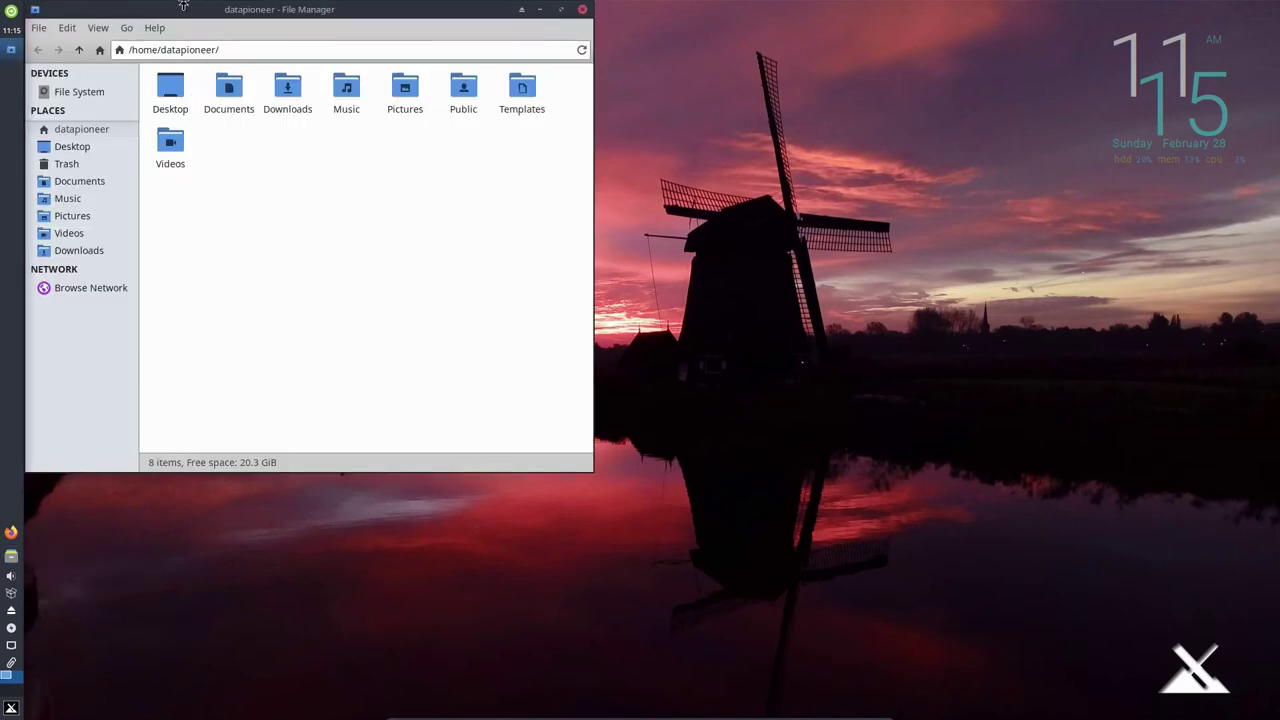
{"action": "left_click_drag", "start_coordinate": [183, 5], "coordinate": [433, 125]}
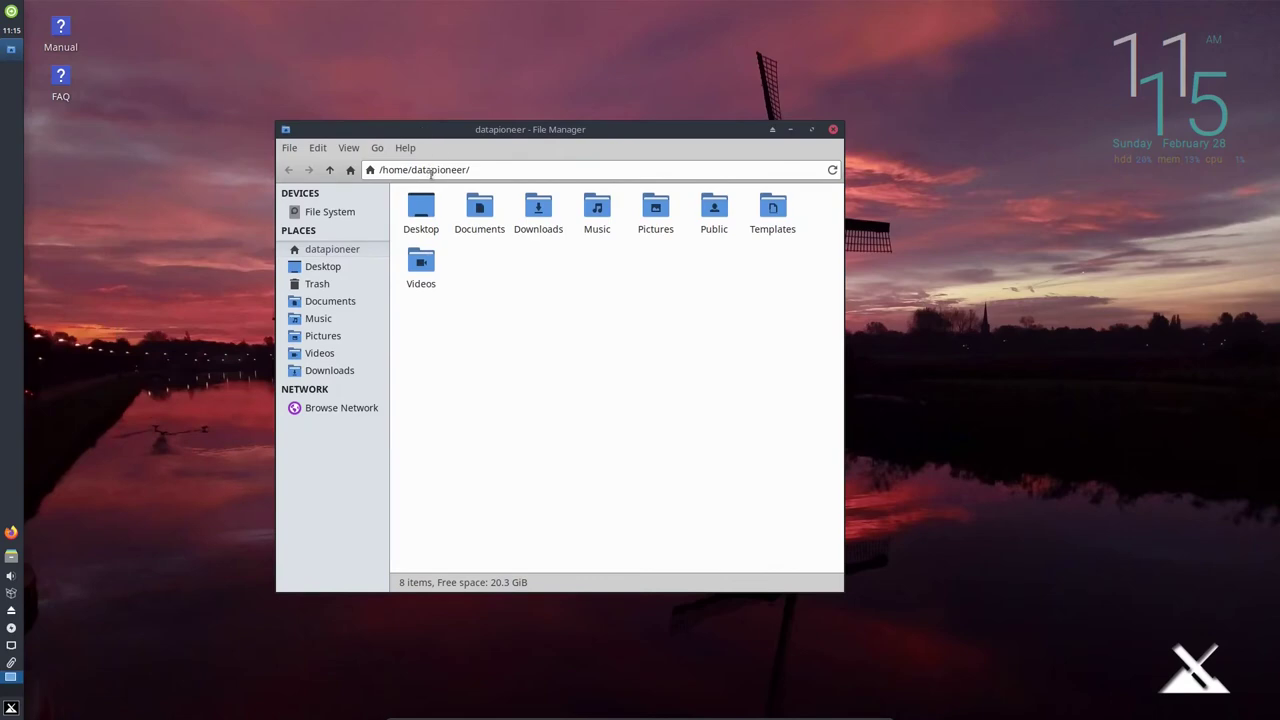
{"action": "left_click", "coordinate": [405, 148]}
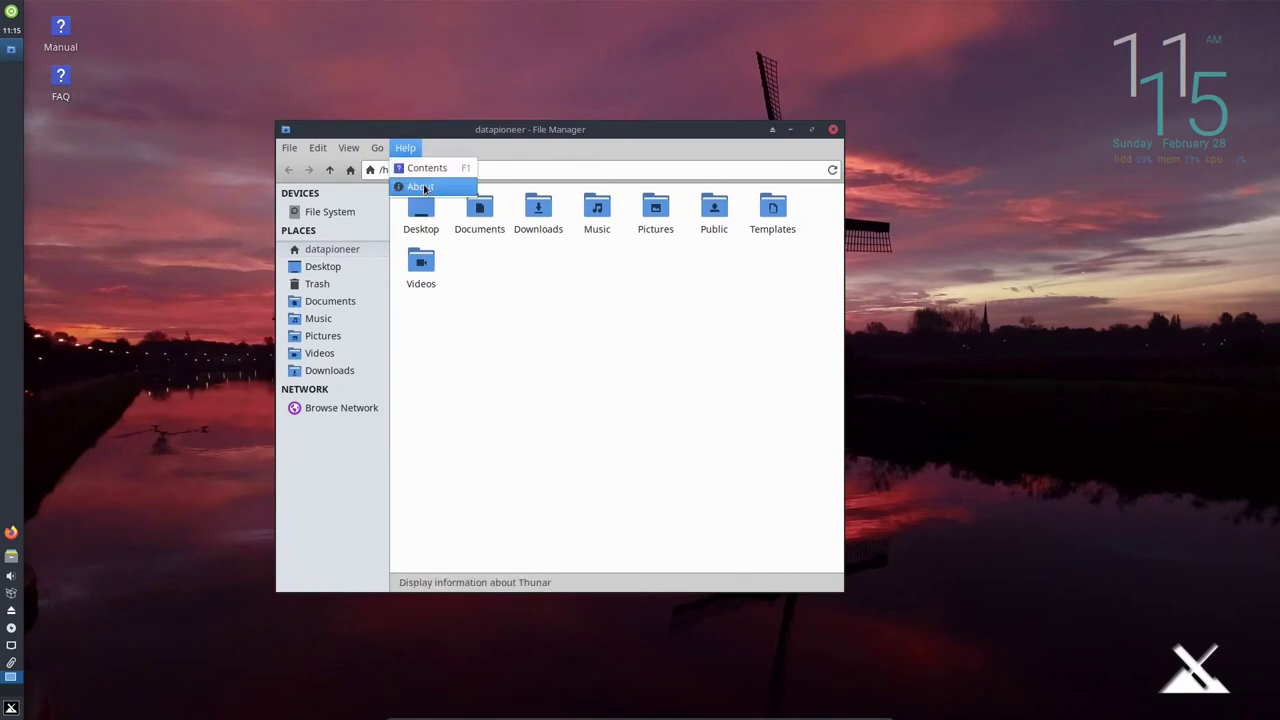
{"action": "left_click", "coordinate": [425, 188]}
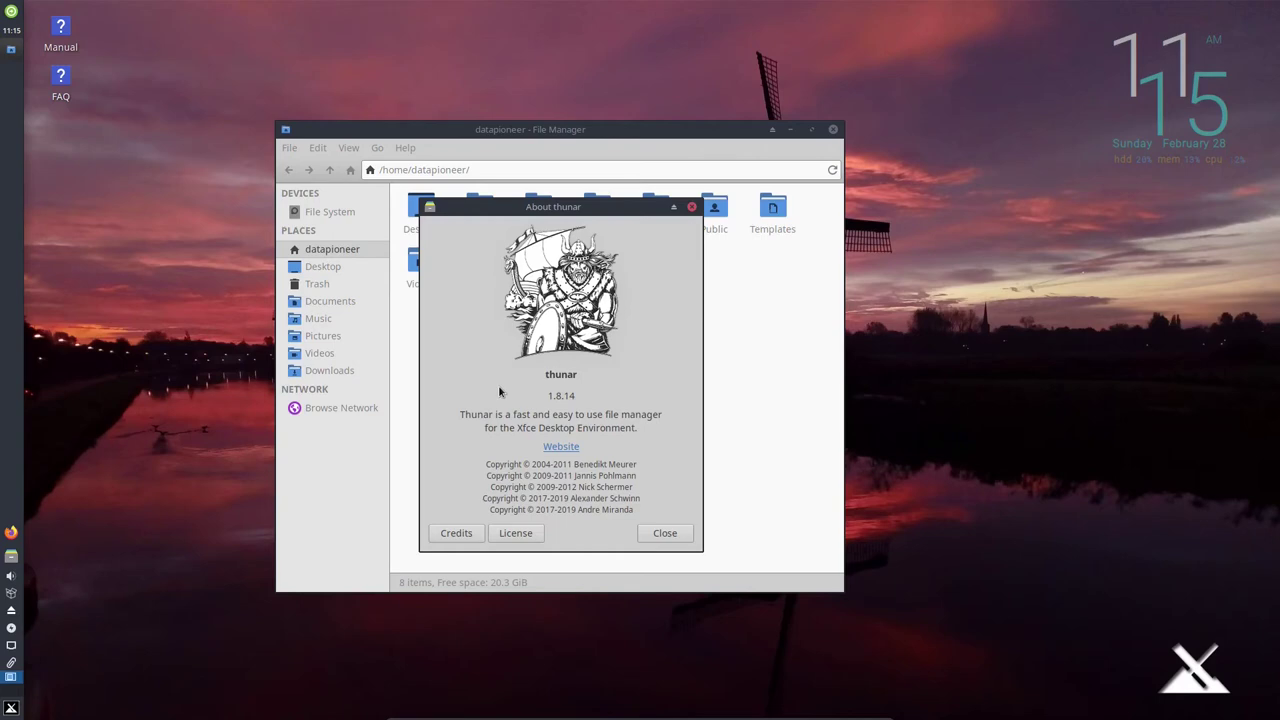
{"action": "left_click", "coordinate": [678, 535]}
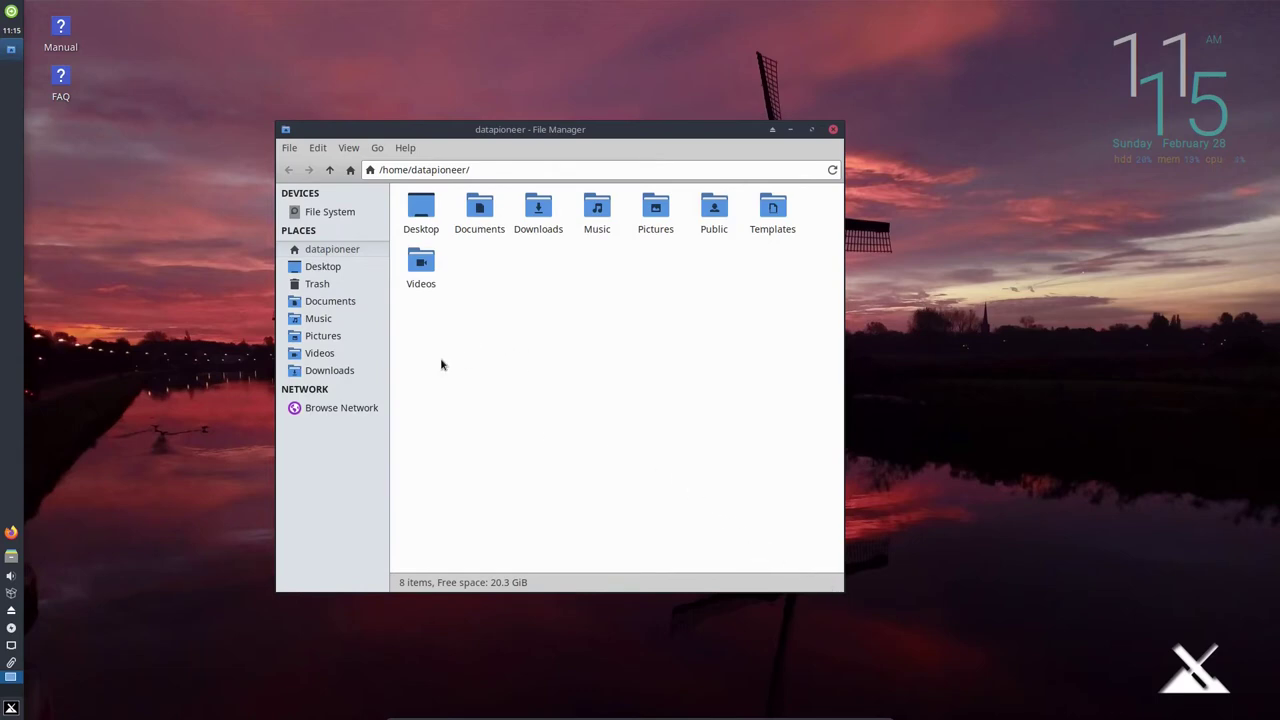
{"action": "left_click", "coordinate": [316, 409]}
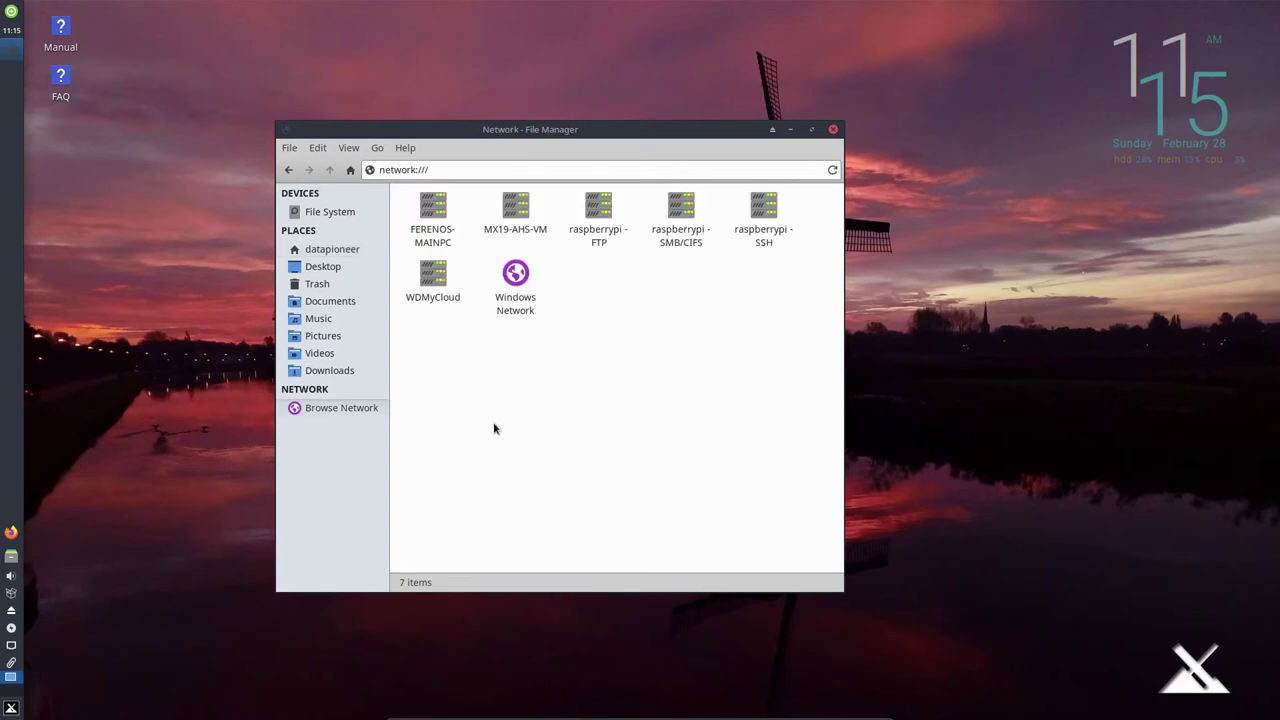
Open raspberrypi SMB/CIFS, connect to FileStorVol1 as Anonymous, then close Thunar.
{"action": "left_click", "coordinate": [673, 233]}
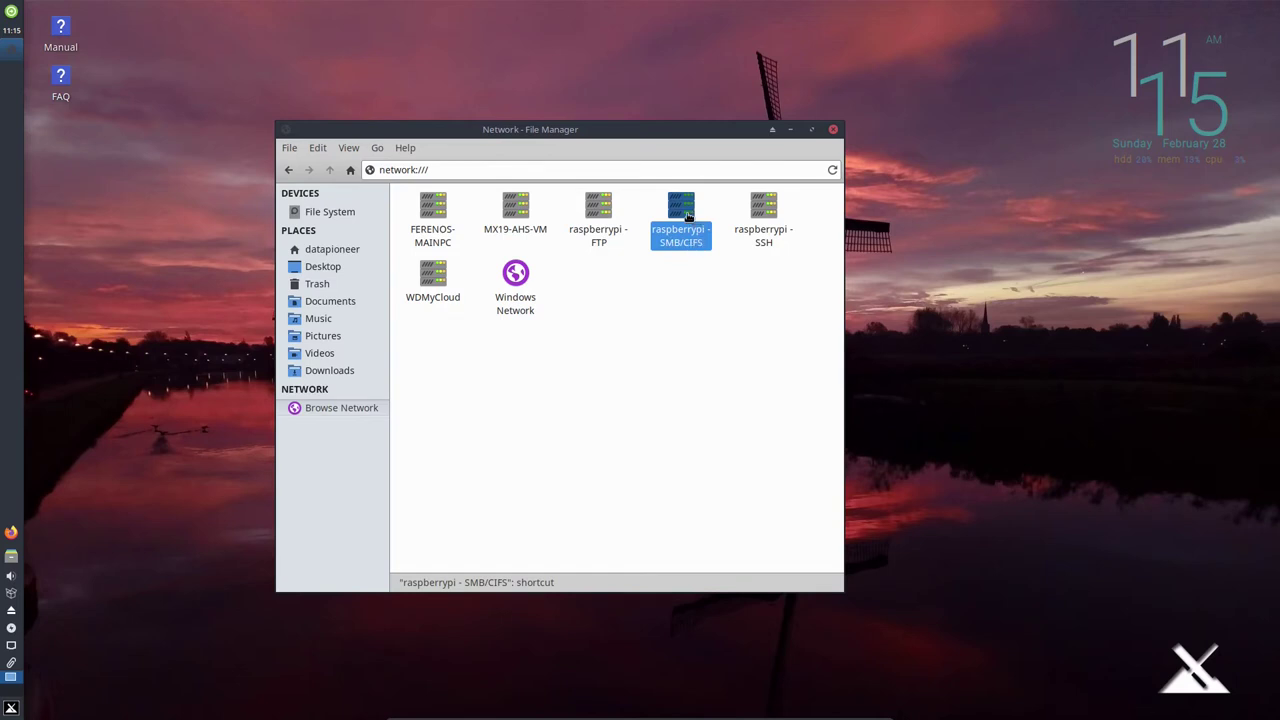
{"action": "double_click", "coordinate": [688, 215]}
{"action": "left_click", "coordinate": [495, 216]}
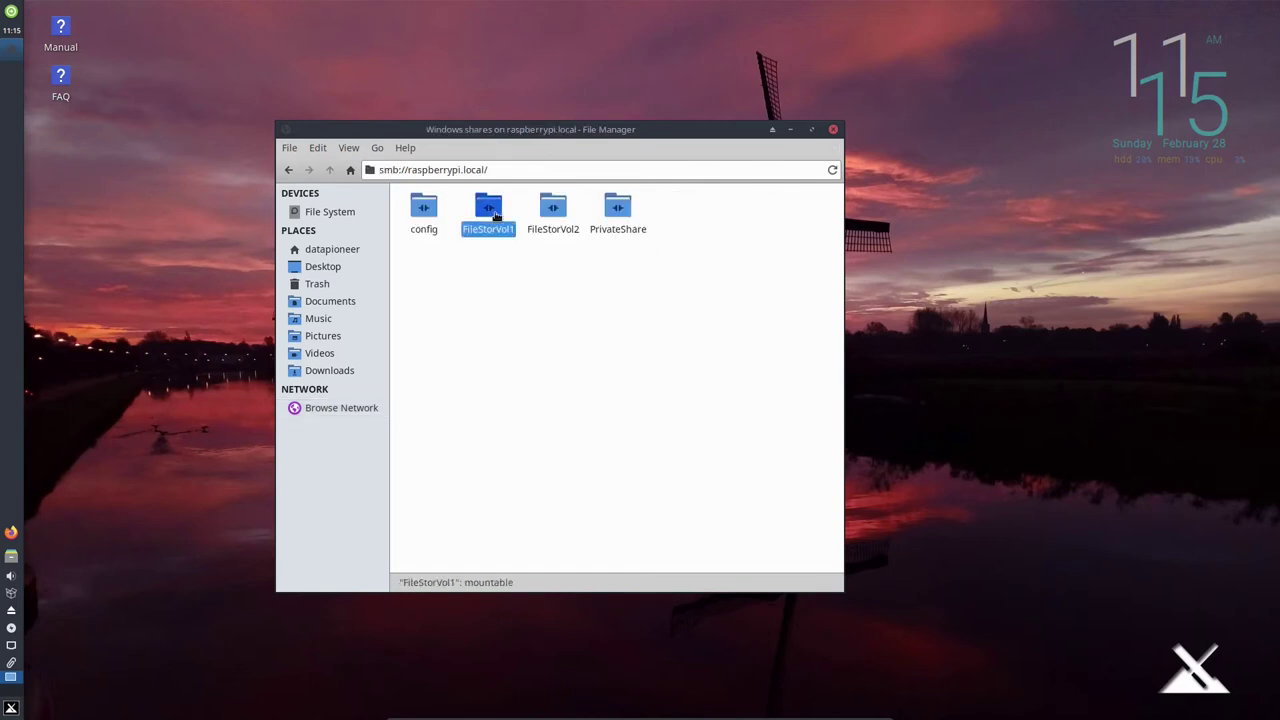
{"action": "double_click", "coordinate": [495, 215]}
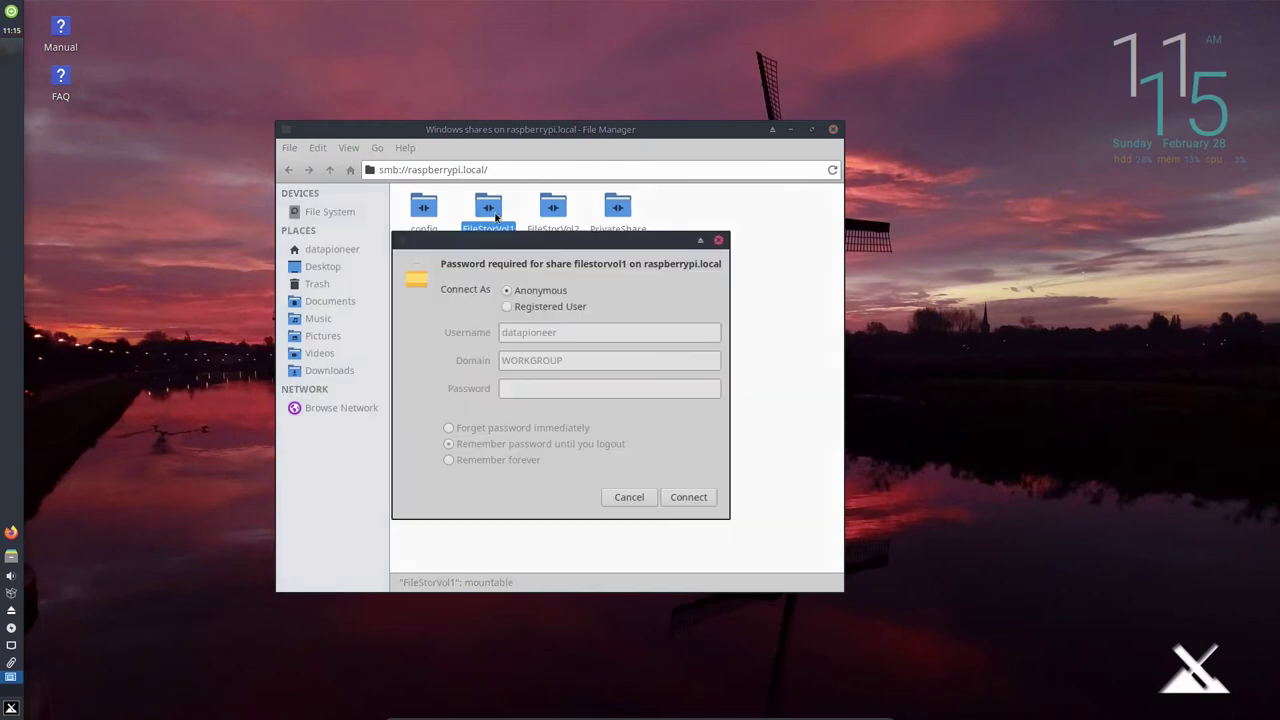
{"action": "left_click", "coordinate": [632, 500]}
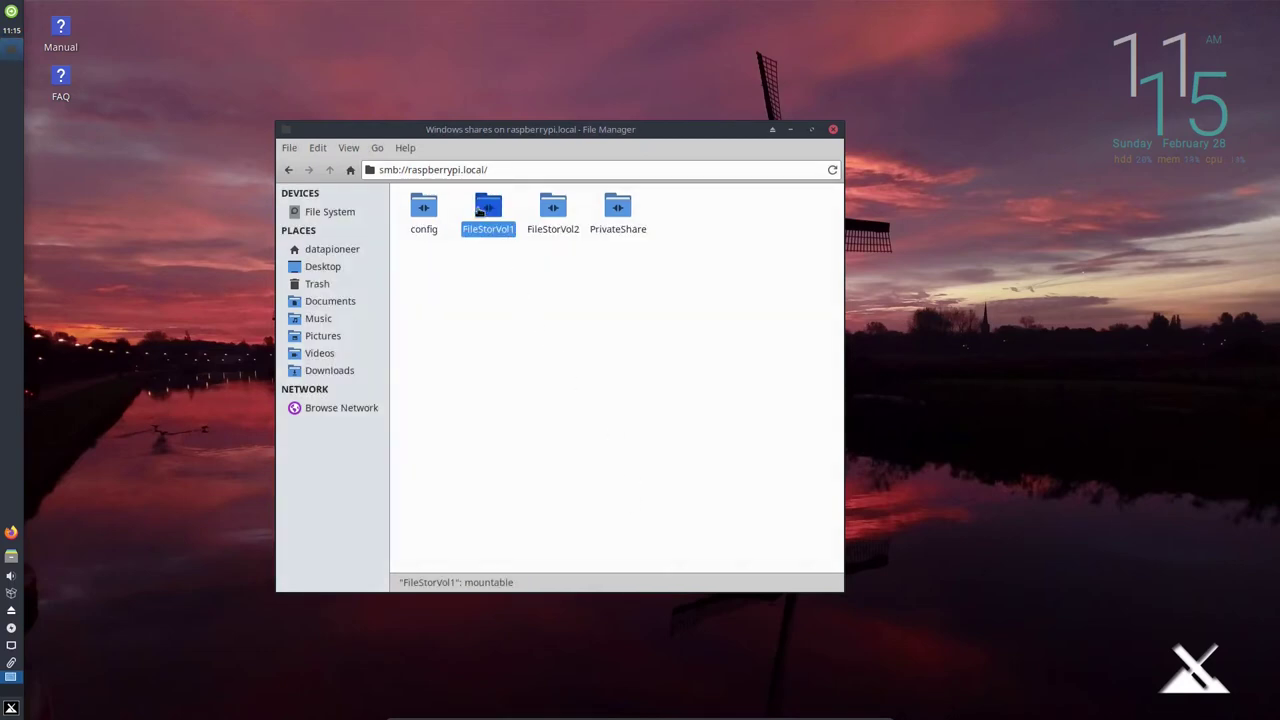
{"action": "double_click", "coordinate": [488, 208]}
{"action": "left_click", "coordinate": [688, 497]}
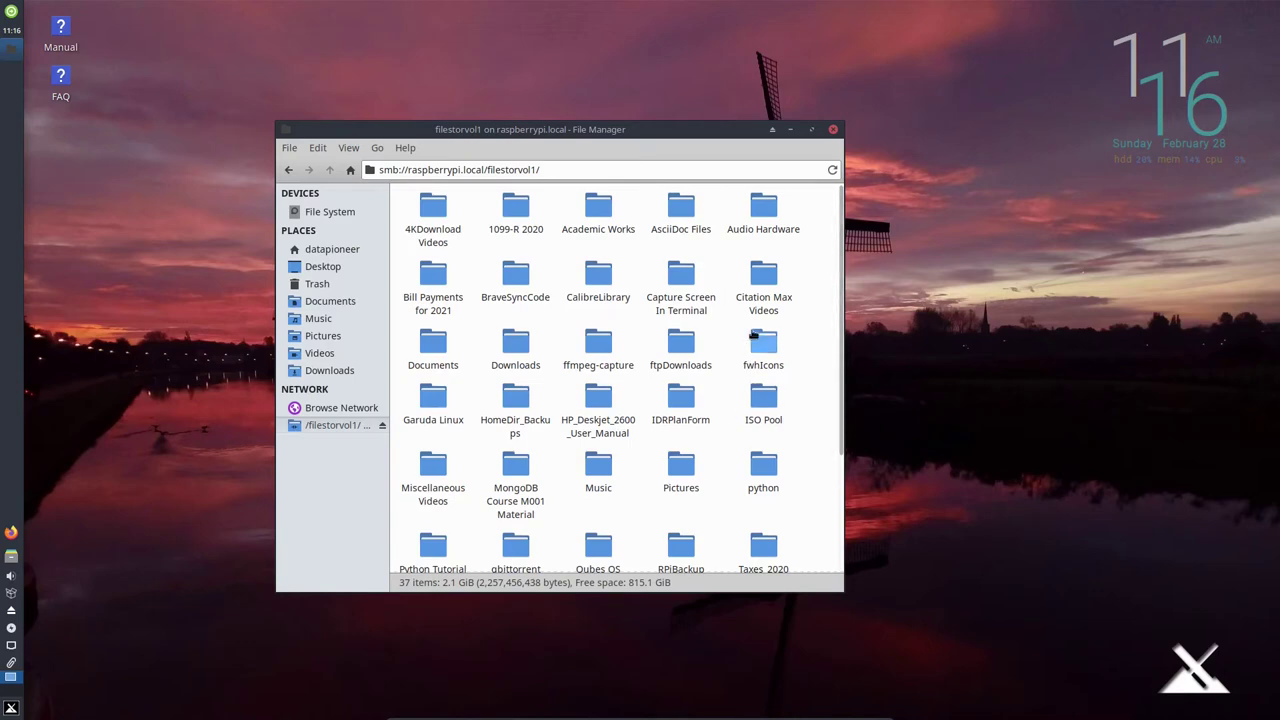
{"action": "left_click", "coordinate": [834, 130]}
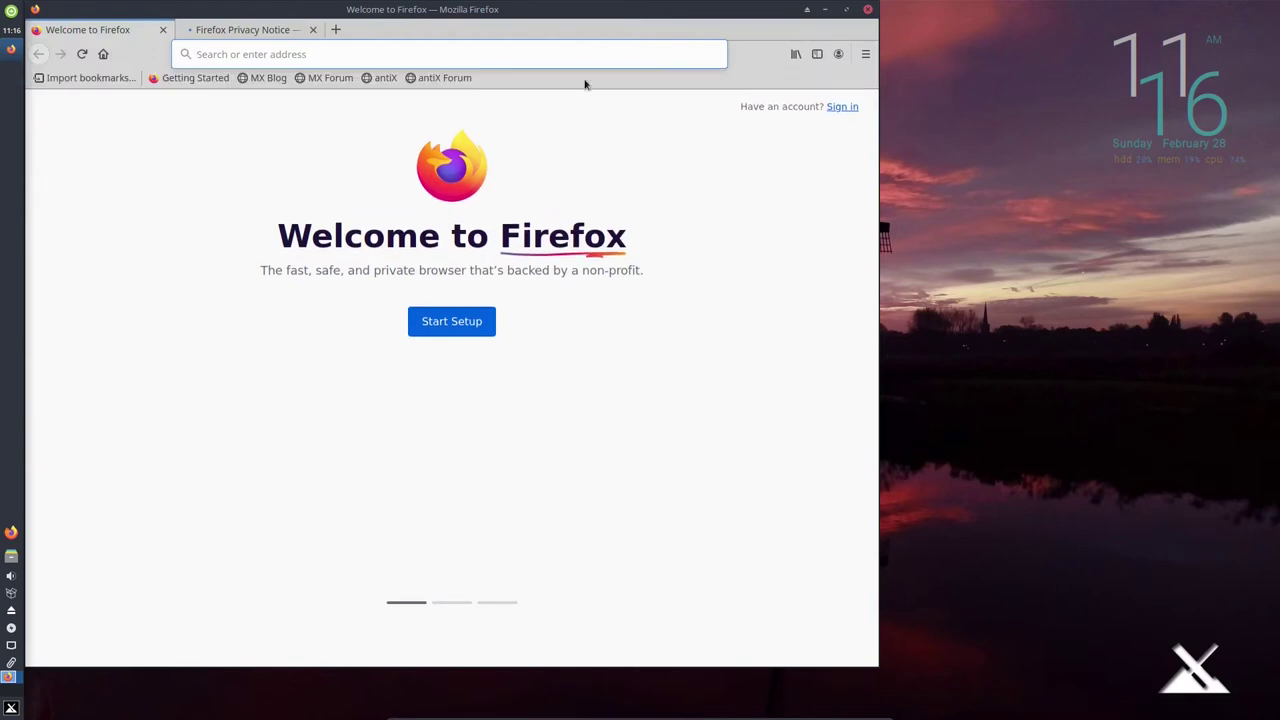
Check the Firefox version via the menu's Help > About Firefox, then close it.
{"action": "left_click_drag", "start_coordinate": [594, 17], "coordinate": [640, 36]}
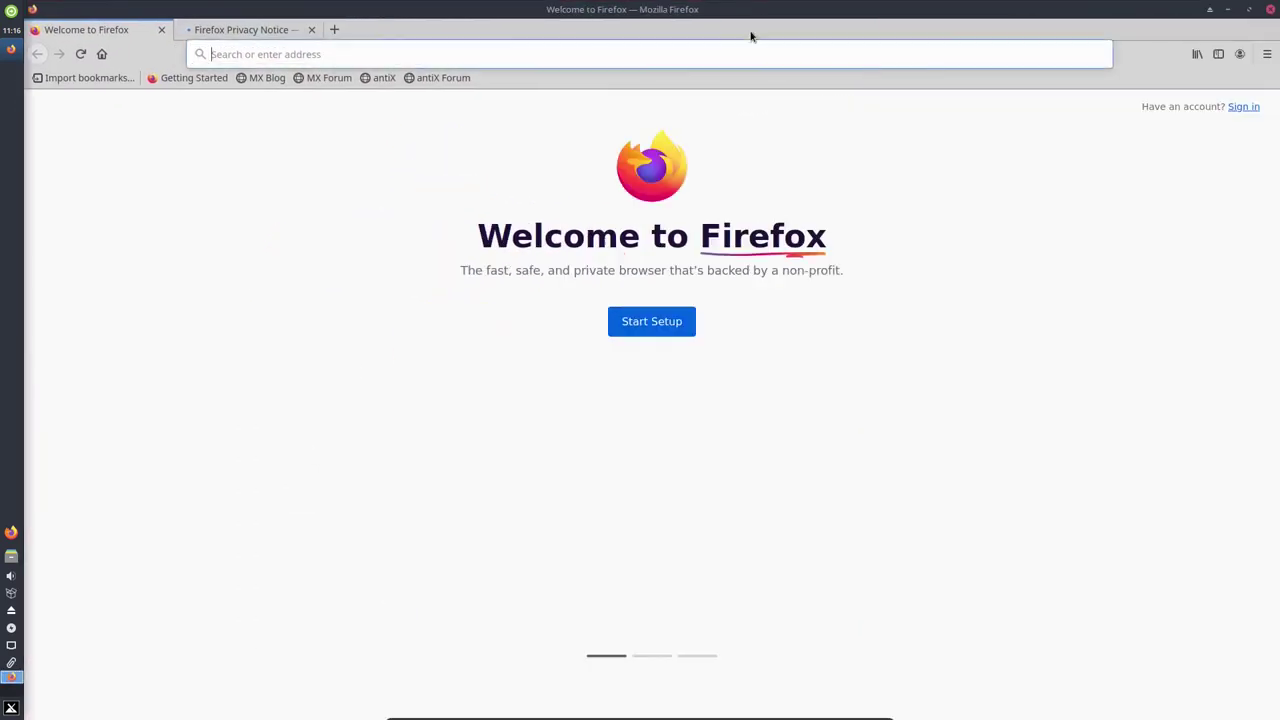
{"action": "left_click", "coordinate": [1267, 54]}
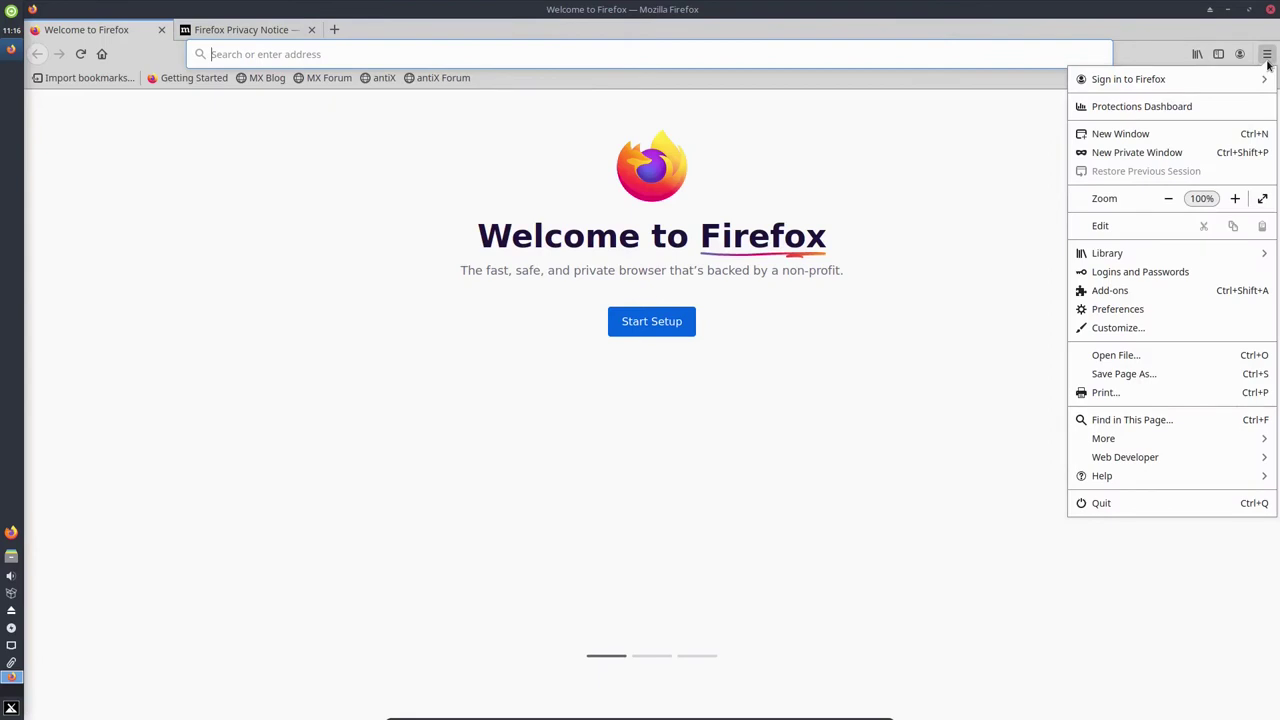
{"action": "left_click", "coordinate": [1106, 479]}
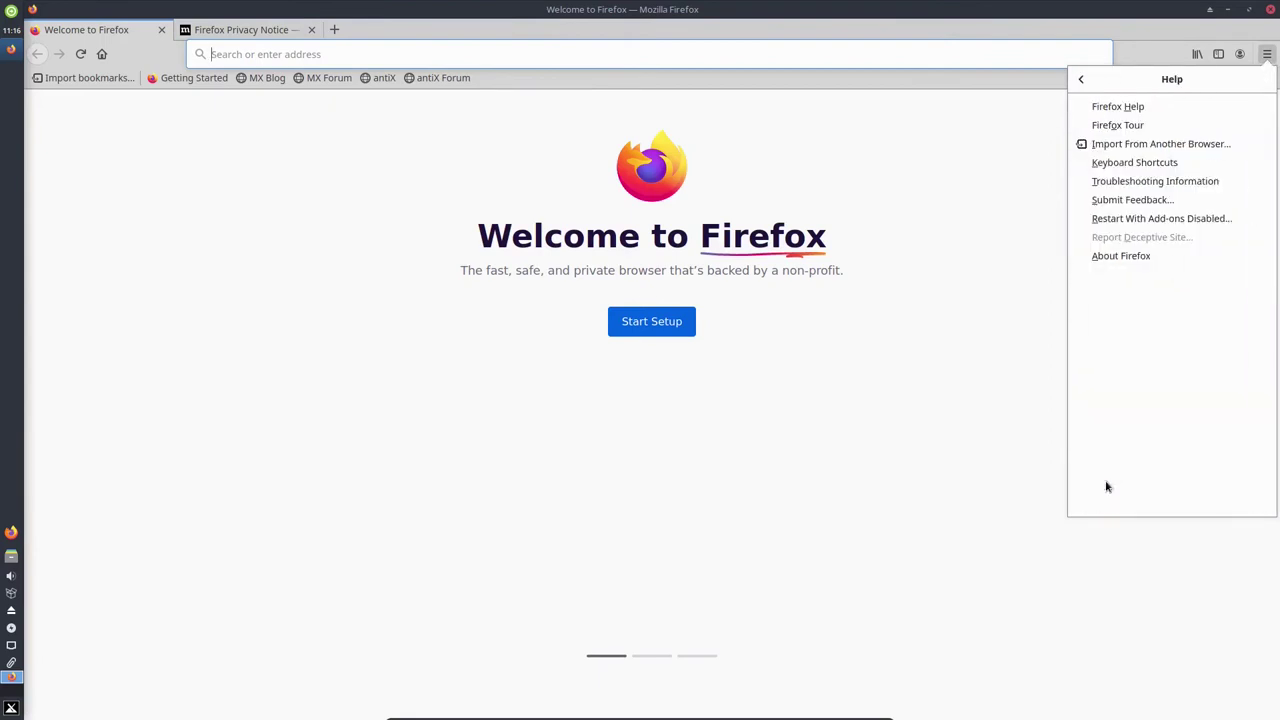
{"action": "left_click", "coordinate": [1128, 257]}
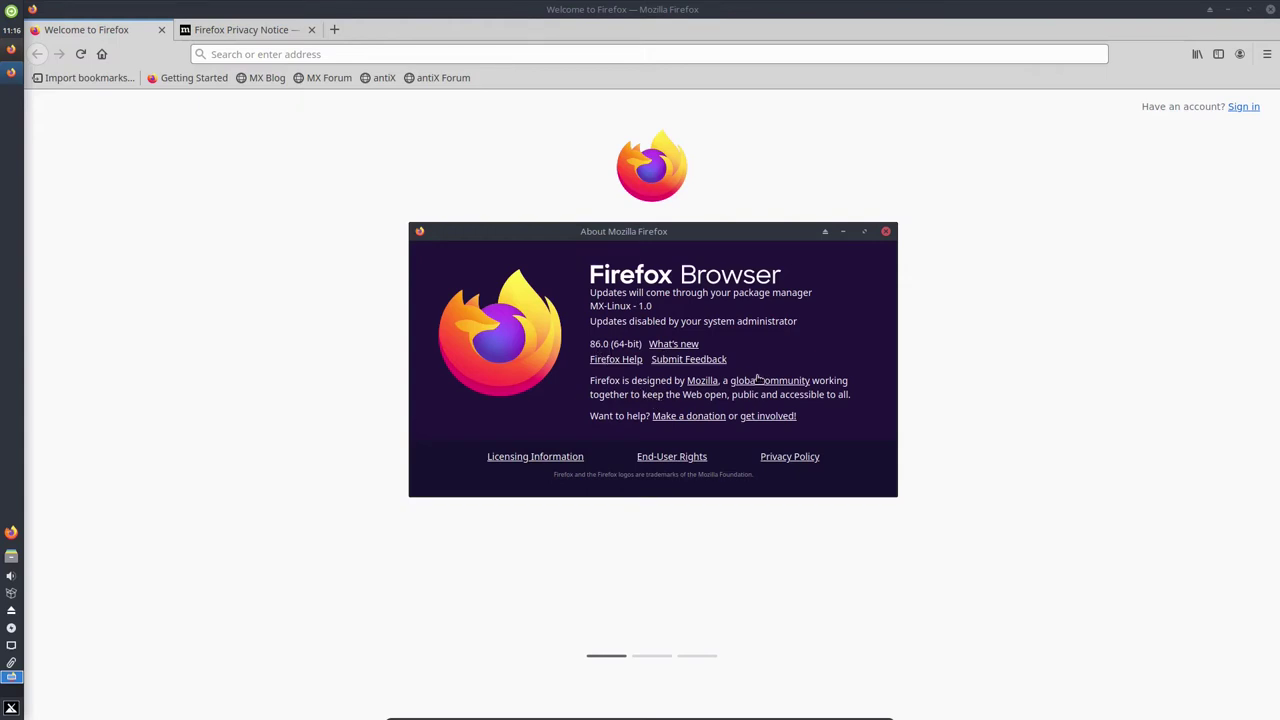
{"action": "left_click", "coordinate": [886, 232]}
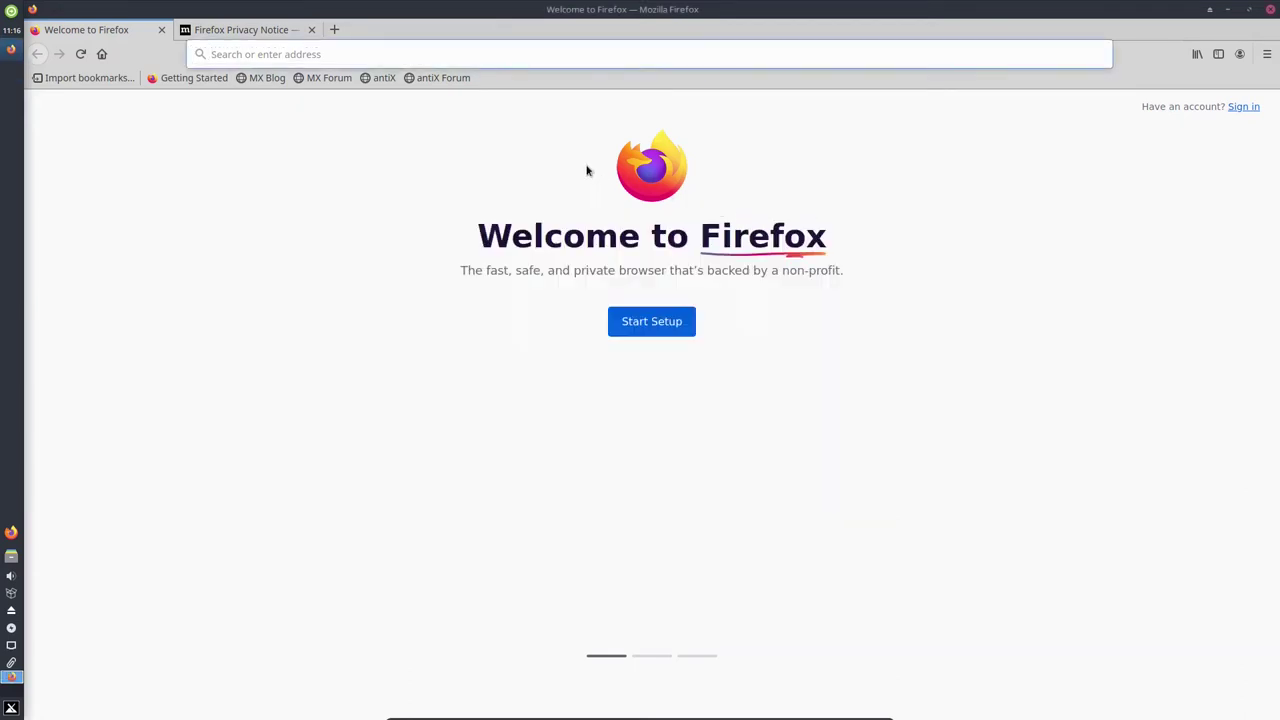
Open datapioneer-network.org in a new tab, go to its BLOG page, and close the window.
{"action": "left_click", "coordinate": [334, 29]}
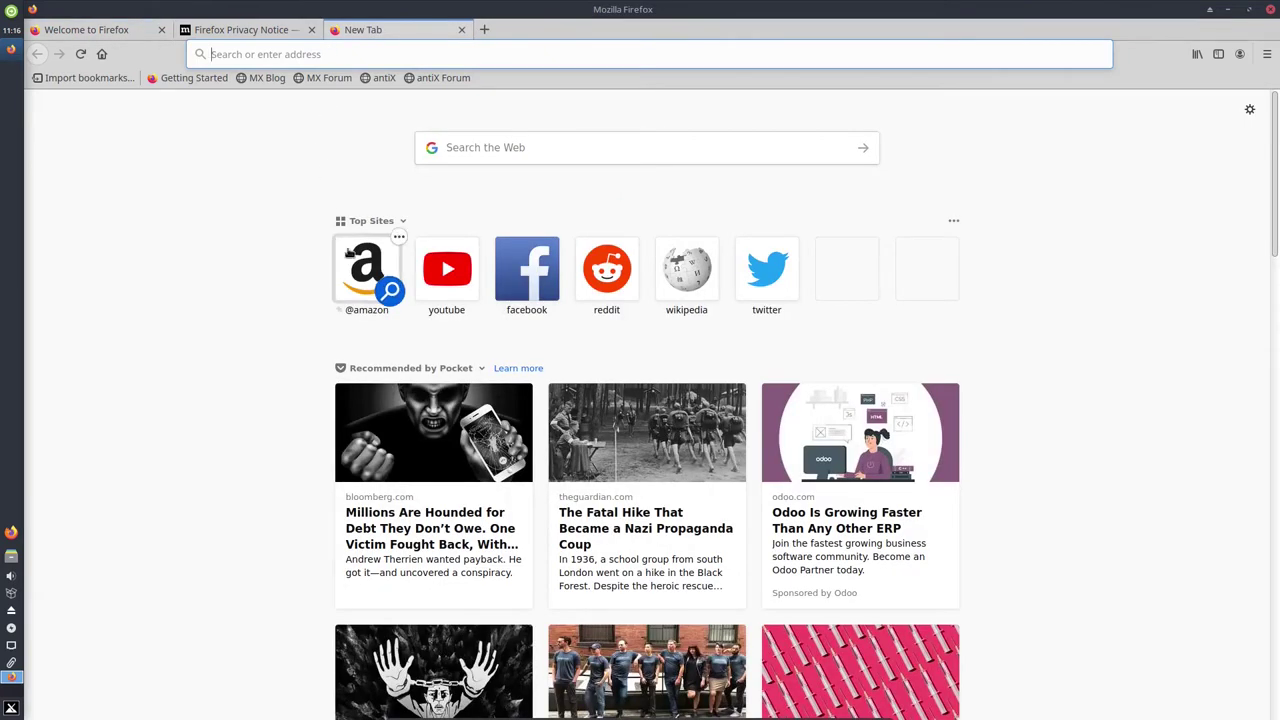
{"action": "type", "text": "datapion"}
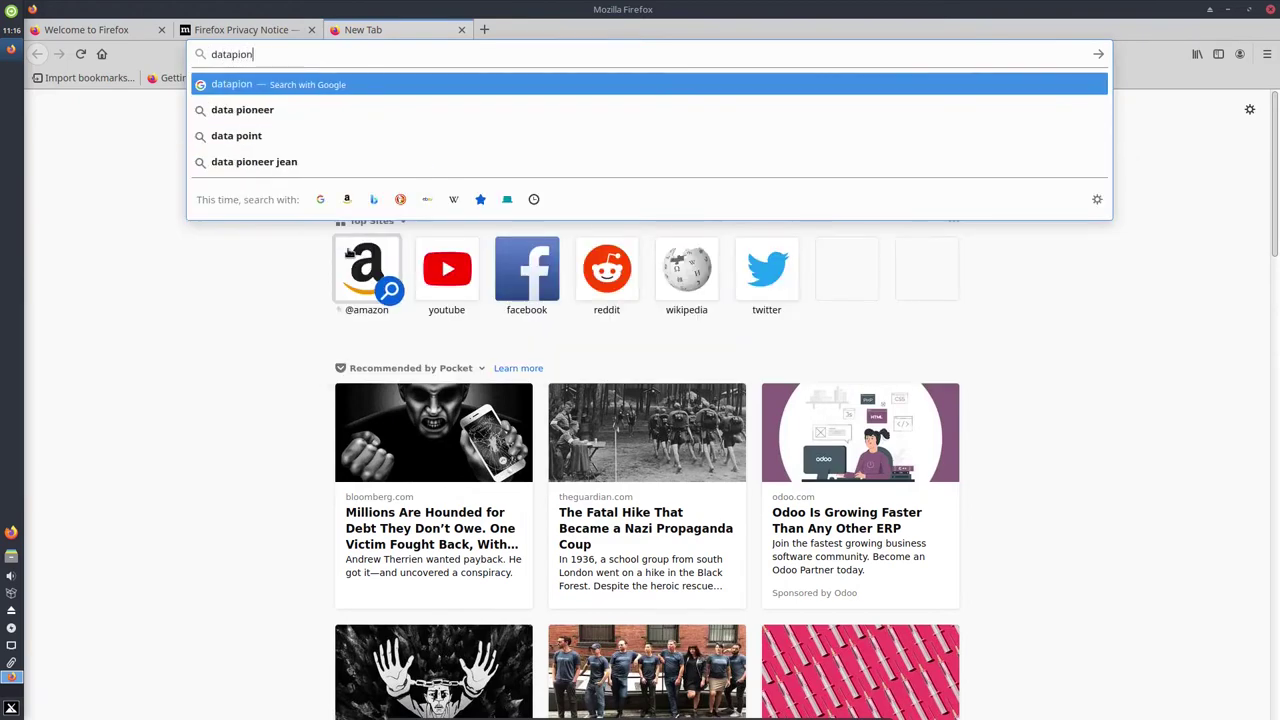
{"action": "type", "text": "eer-network"}
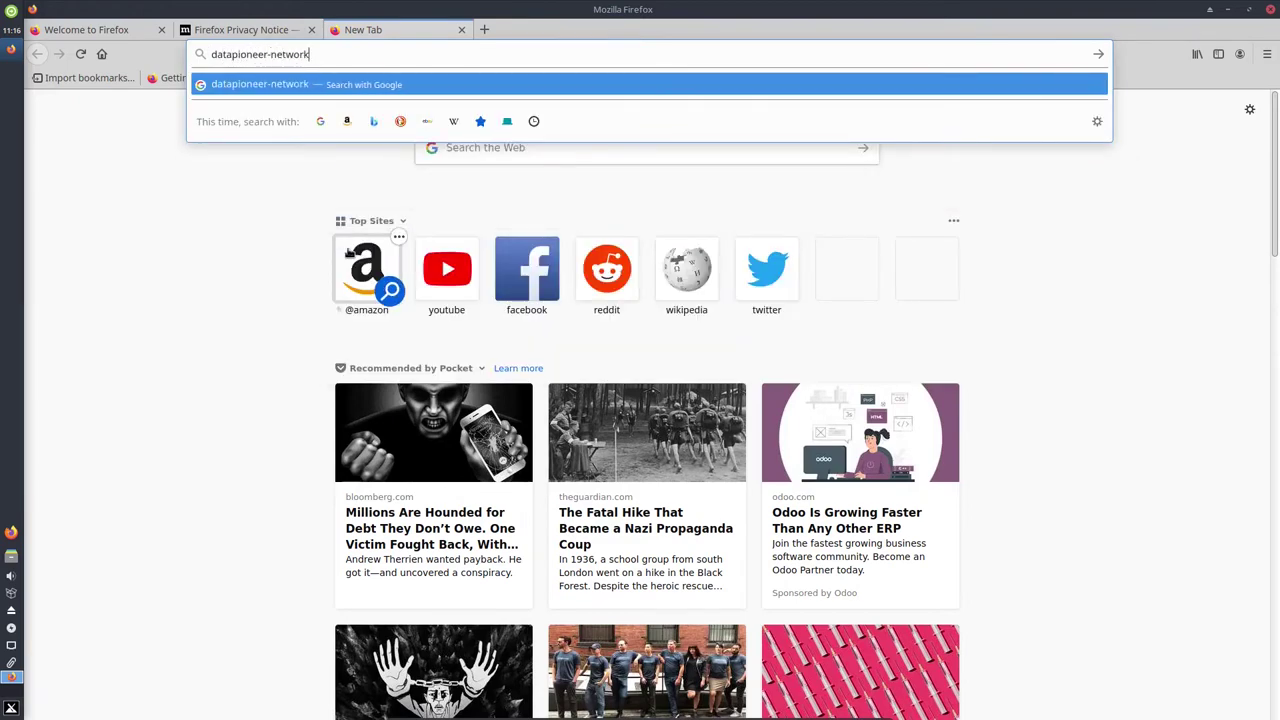
{"action": "type", "text": ".org"}
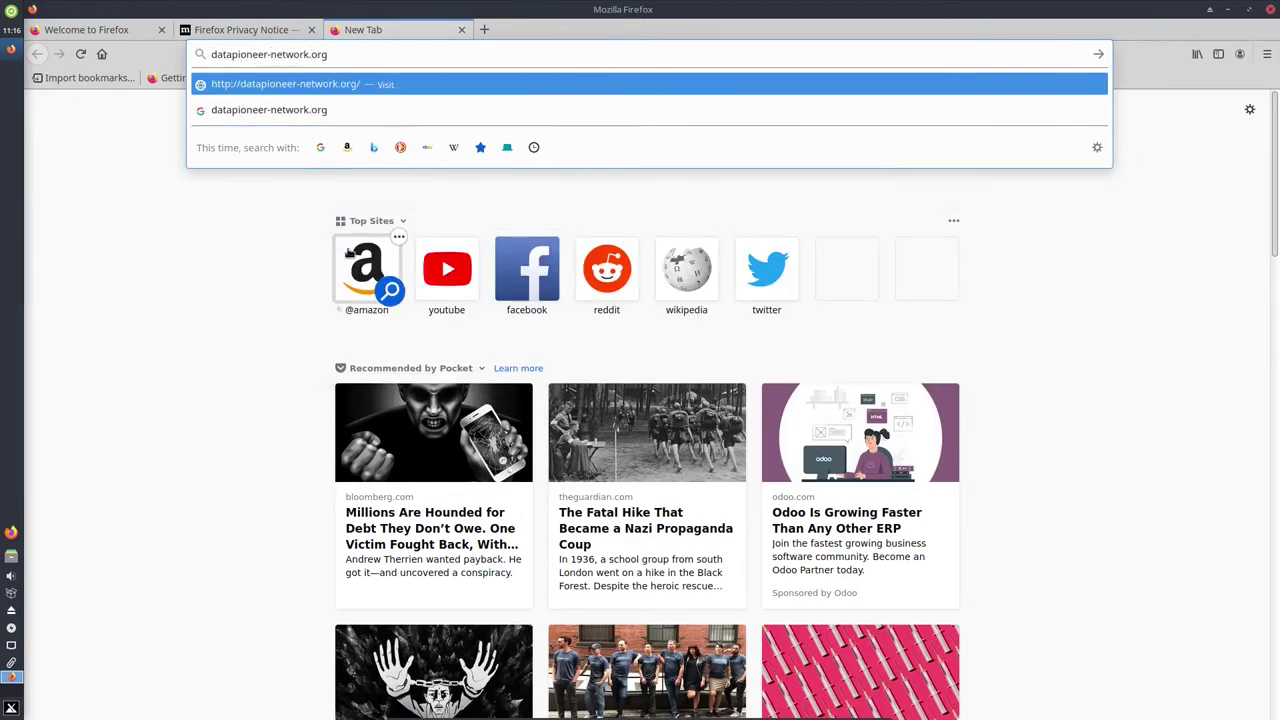
{"action": "key", "text": "Return"}
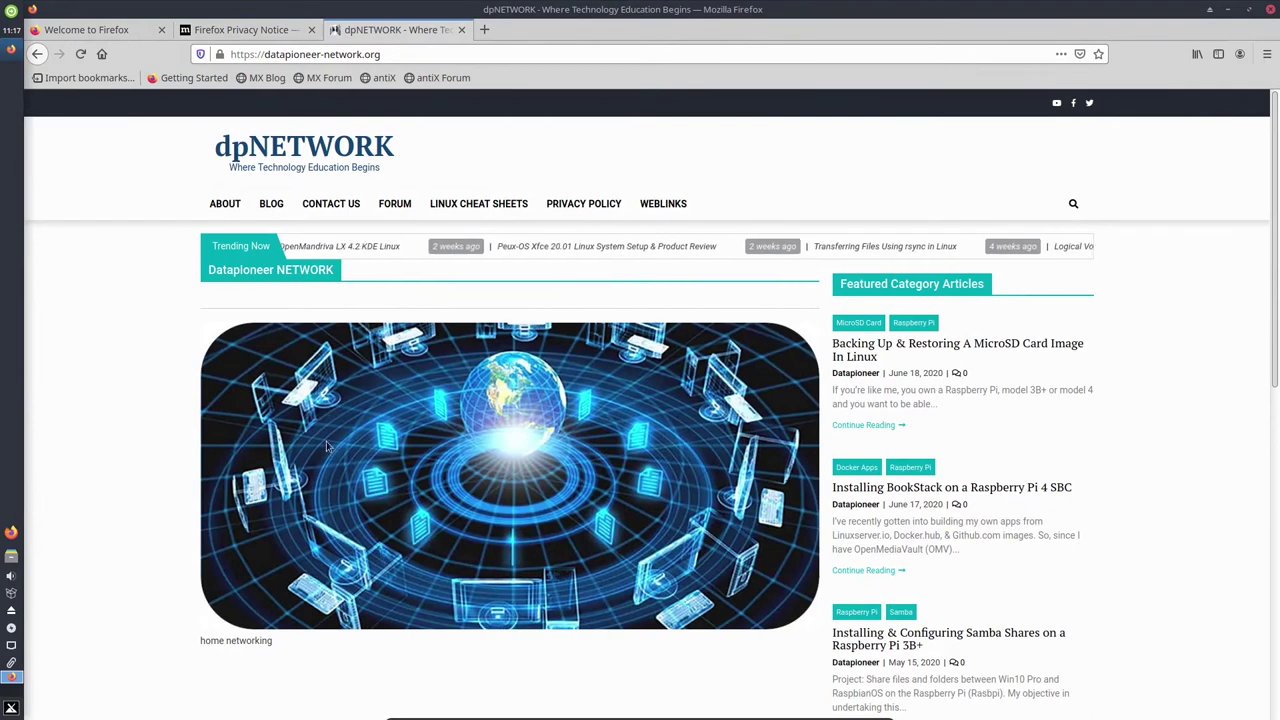
{"action": "left_click", "coordinate": [270, 206]}
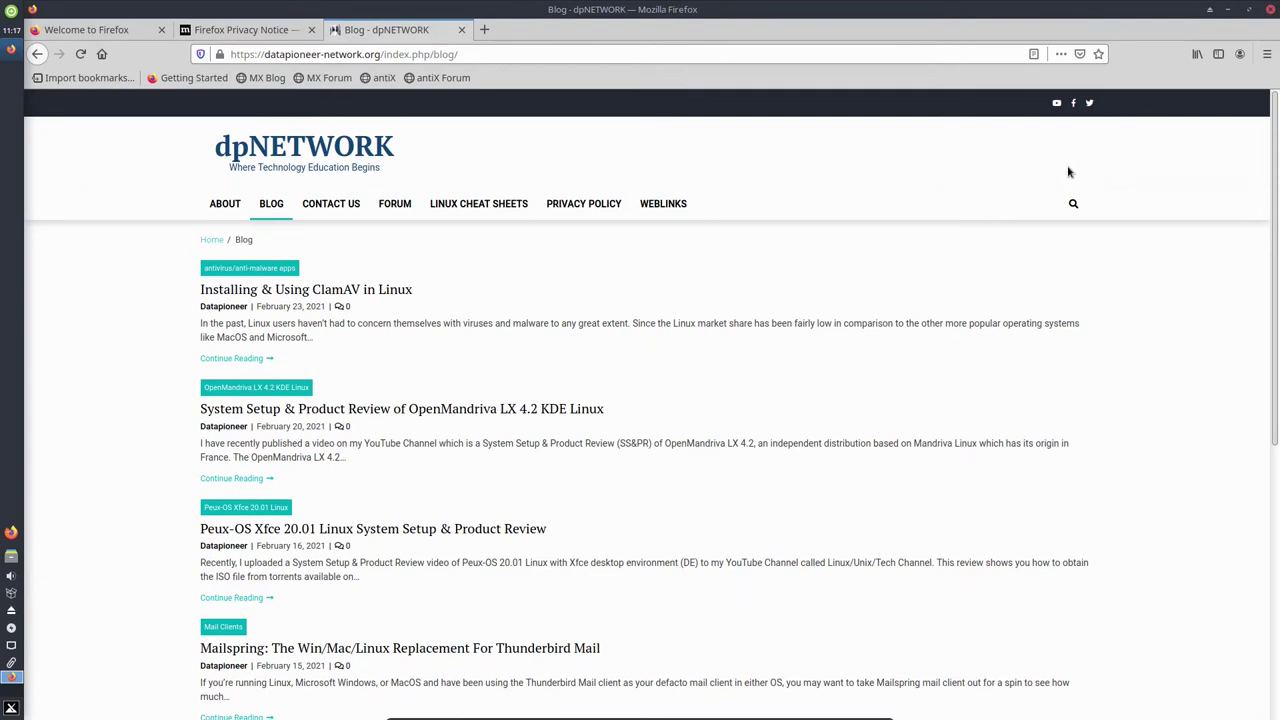
{"action": "left_click", "coordinate": [1271, 8]}
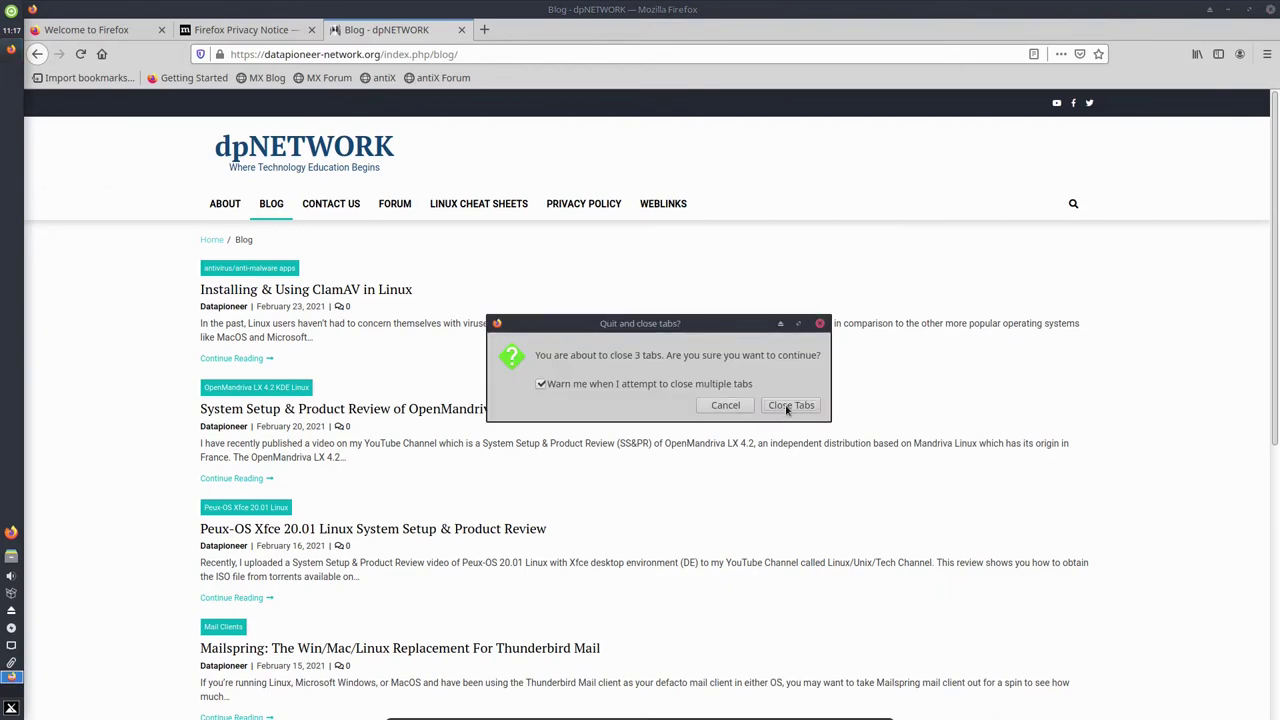
Confirm closing all 3 Firefox tabs, then open and close the Xfce Settings Manager.
{"action": "left_click", "coordinate": [787, 409]}
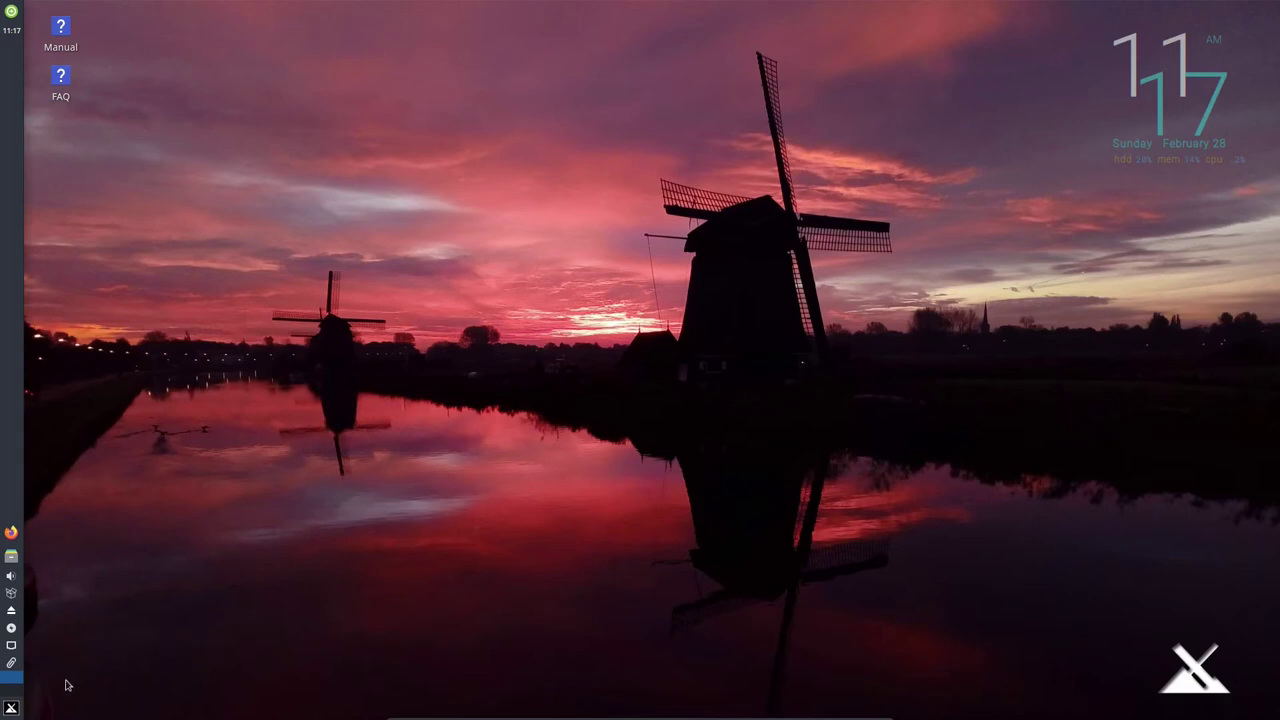
{"action": "left_click", "coordinate": [11, 708]}
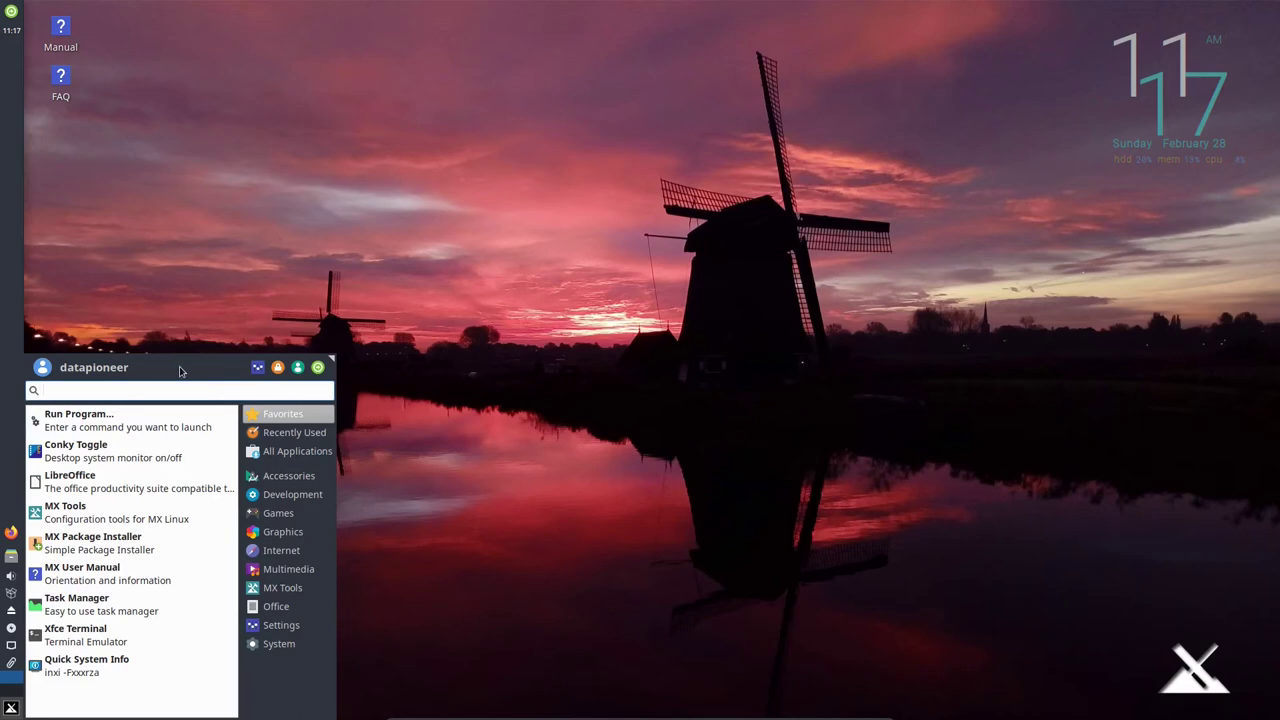
{"action": "left_click", "coordinate": [257, 368]}
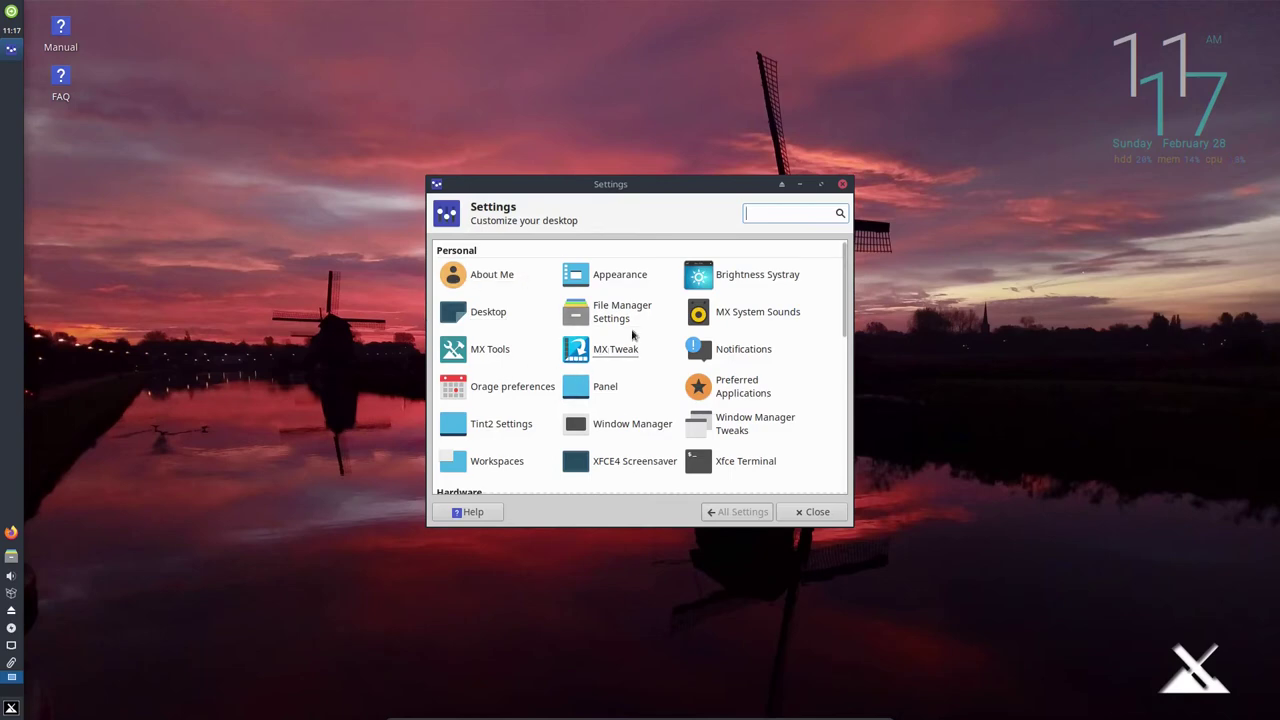
{"action": "left_click", "coordinate": [812, 512]}
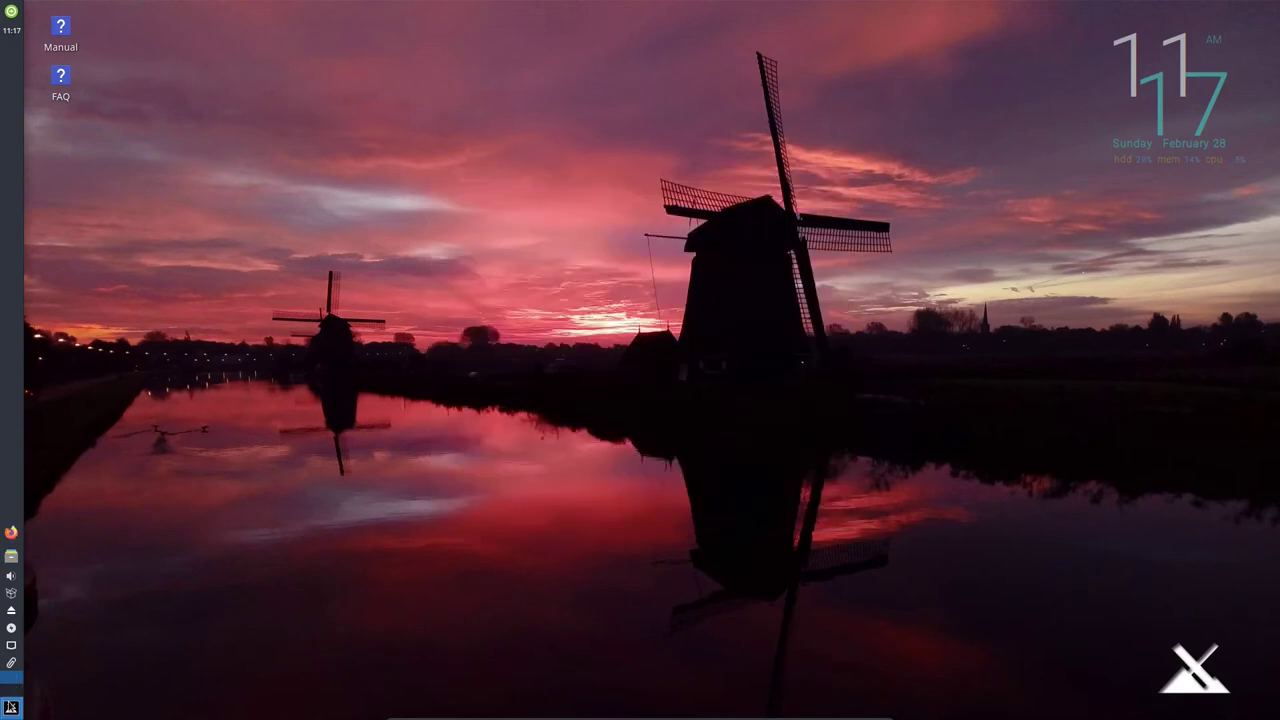
In the Whisker Menu's Accessories list, scroll down and start Midnight Commander.
{"action": "left_click", "coordinate": [11, 708]}
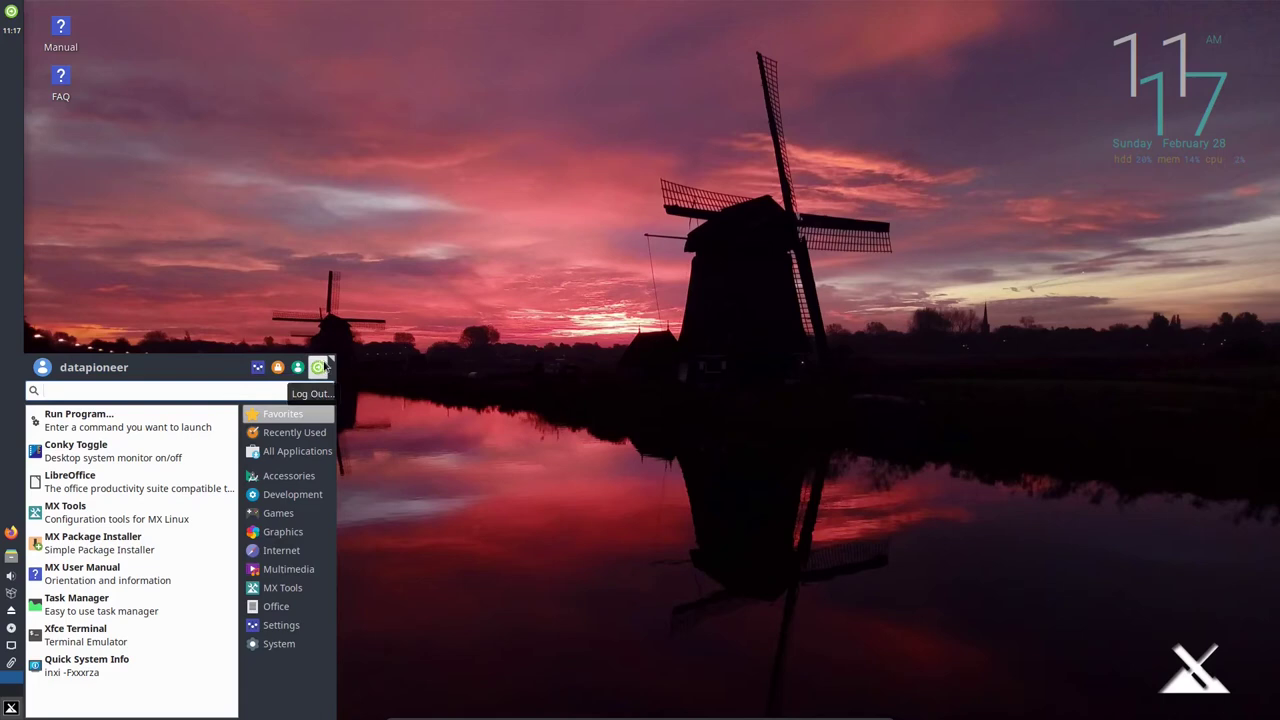
{"action": "left_click", "coordinate": [284, 432]}
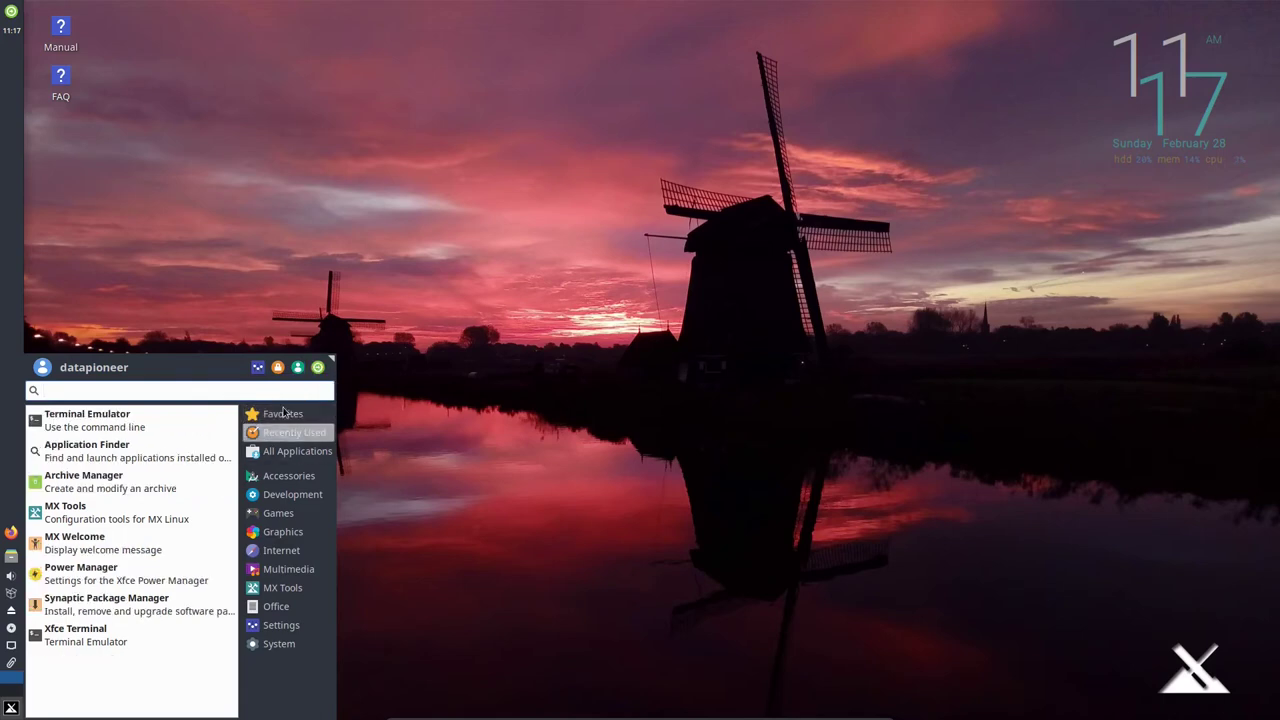
{"action": "left_click", "coordinate": [287, 451]}
{"action": "left_click", "coordinate": [278, 476]}
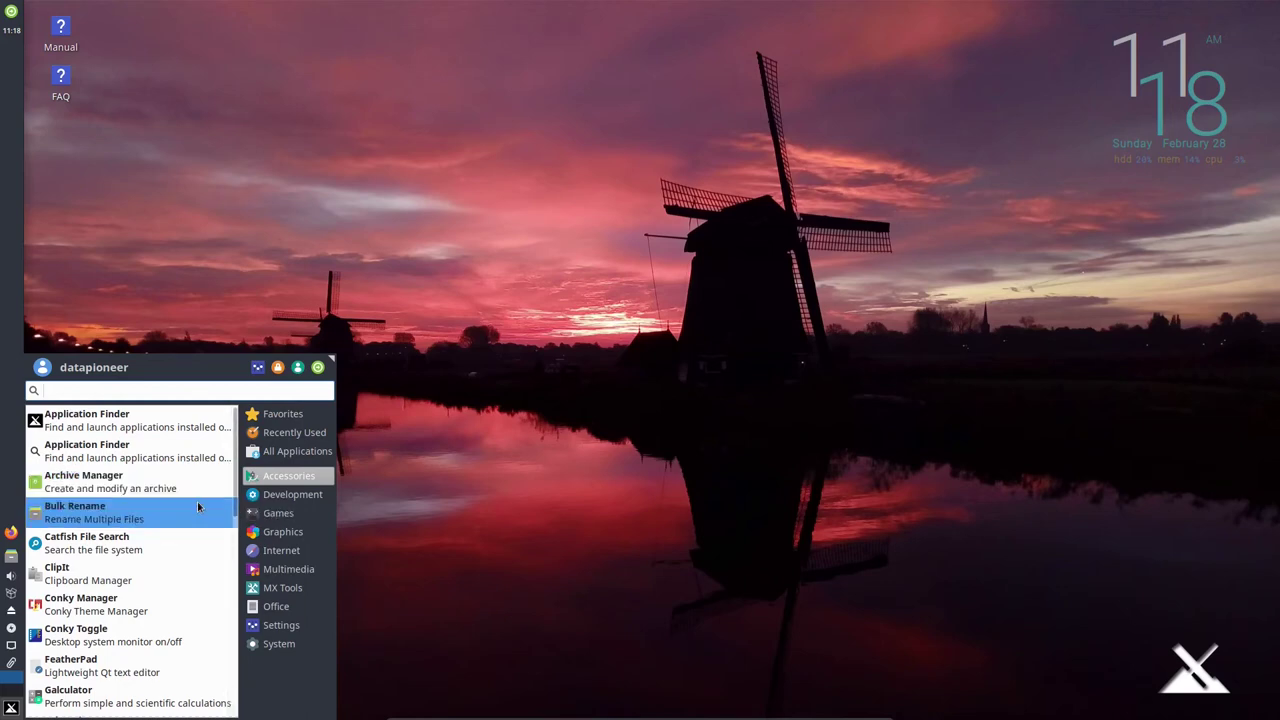
{"action": "scroll", "coordinate": [195, 515], "scroll_direction": "down", "scroll_amount": 1}
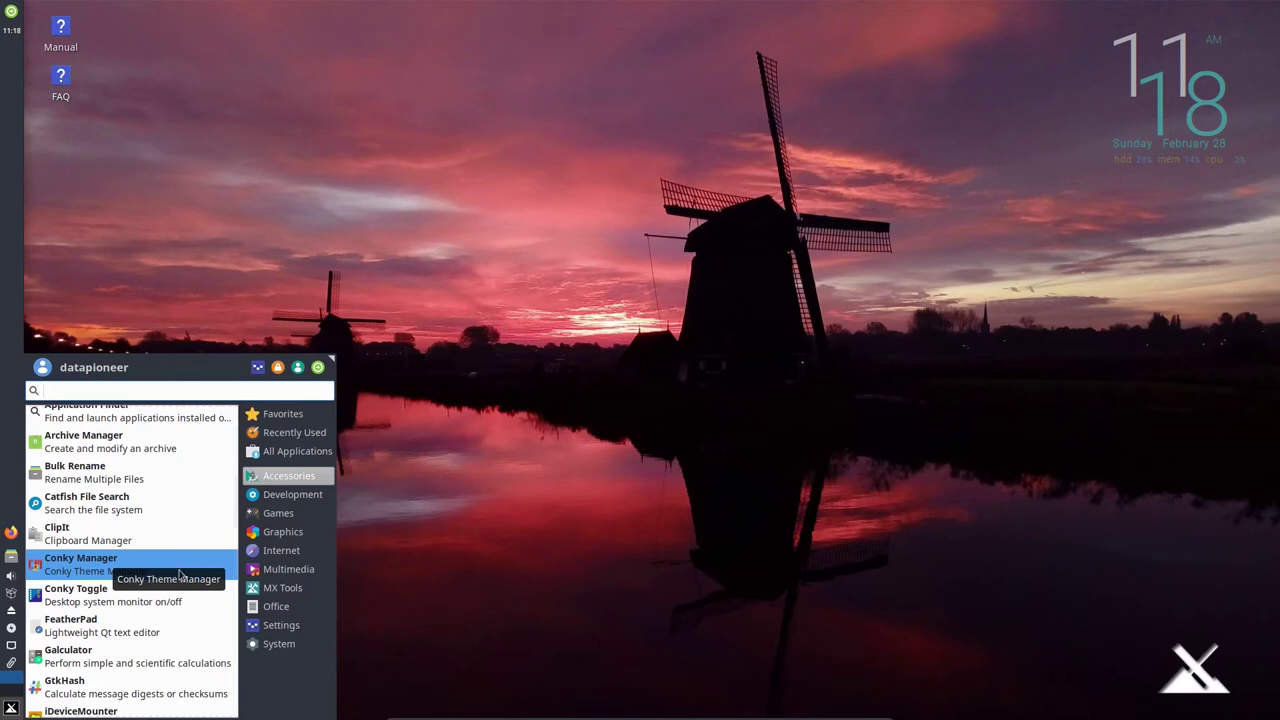
{"action": "scroll", "coordinate": [177, 612], "scroll_direction": "down", "scroll_amount": 1}
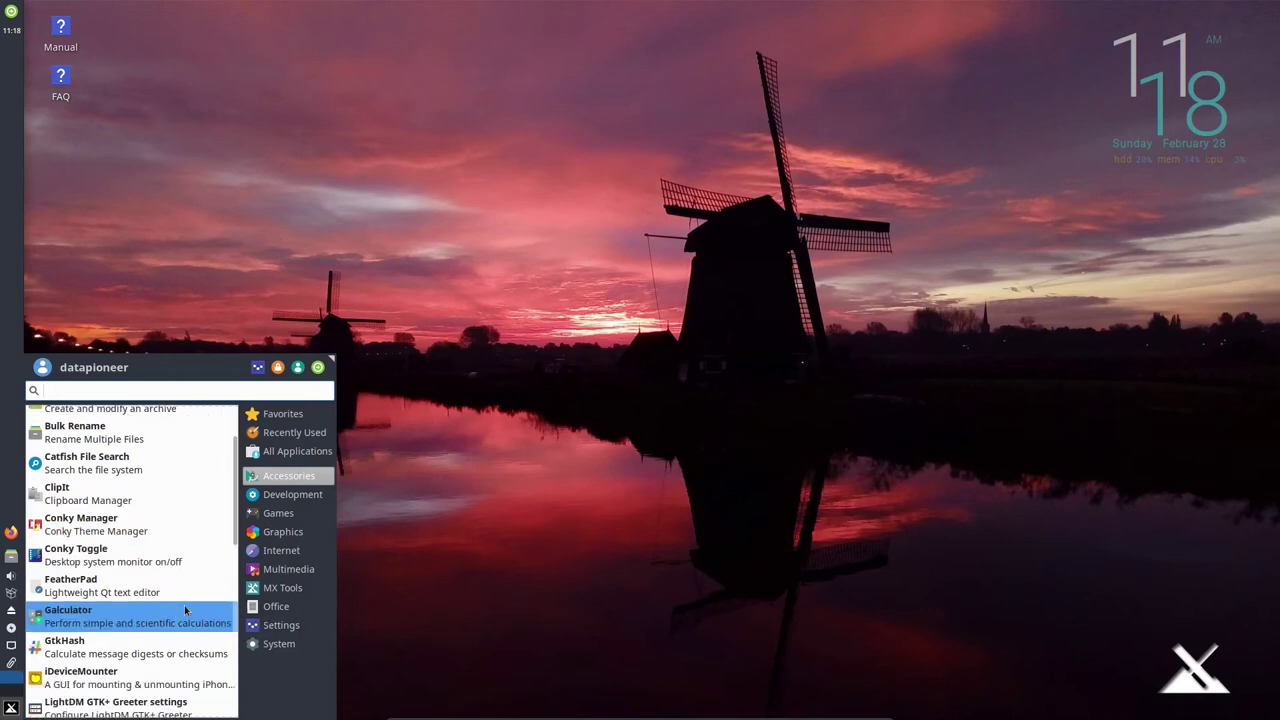
{"action": "scroll", "coordinate": [184, 605], "scroll_direction": "down", "scroll_amount": 1}
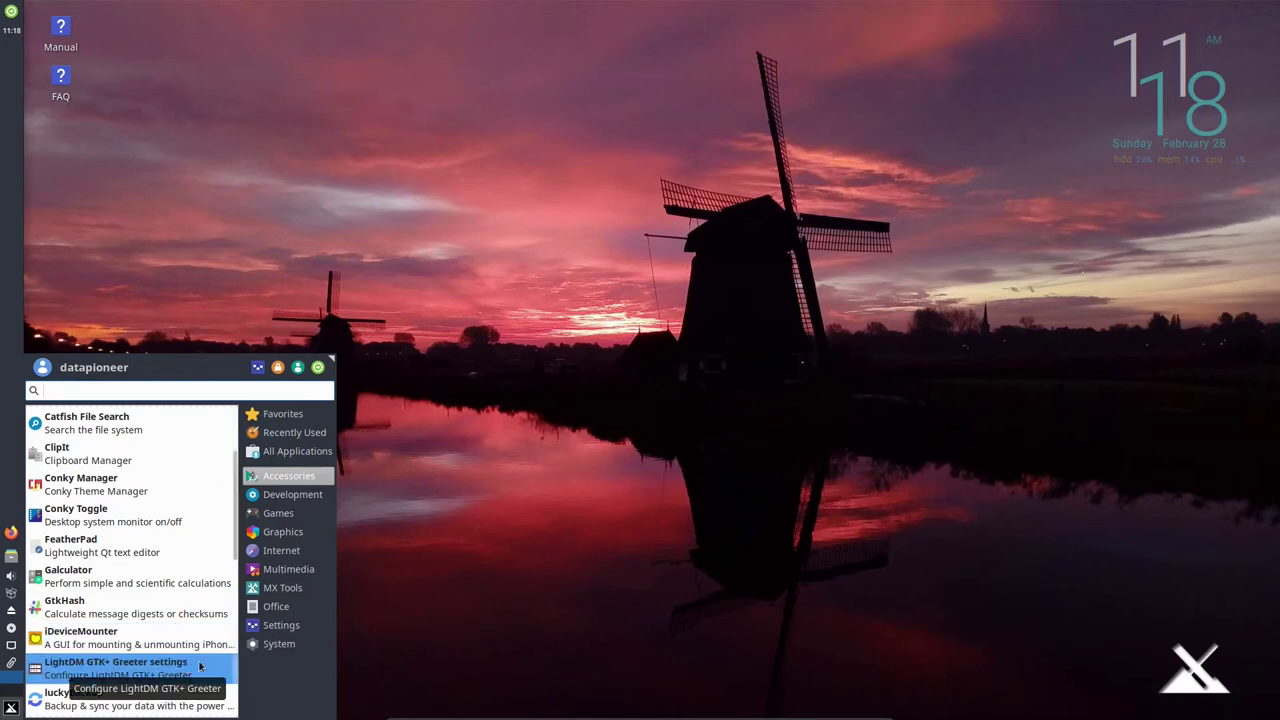
{"action": "scroll", "coordinate": [200, 666], "scroll_direction": "down", "scroll_amount": 1}
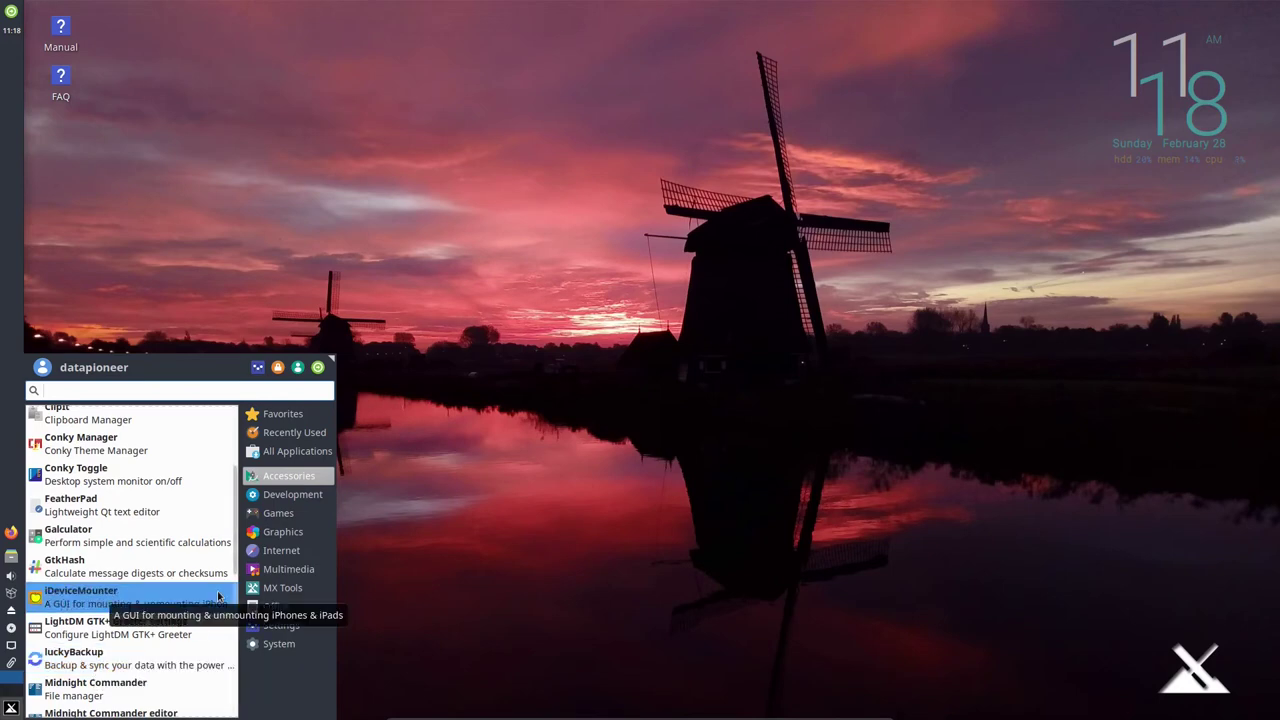
{"action": "scroll", "coordinate": [218, 596], "scroll_direction": "down", "scroll_amount": 1}
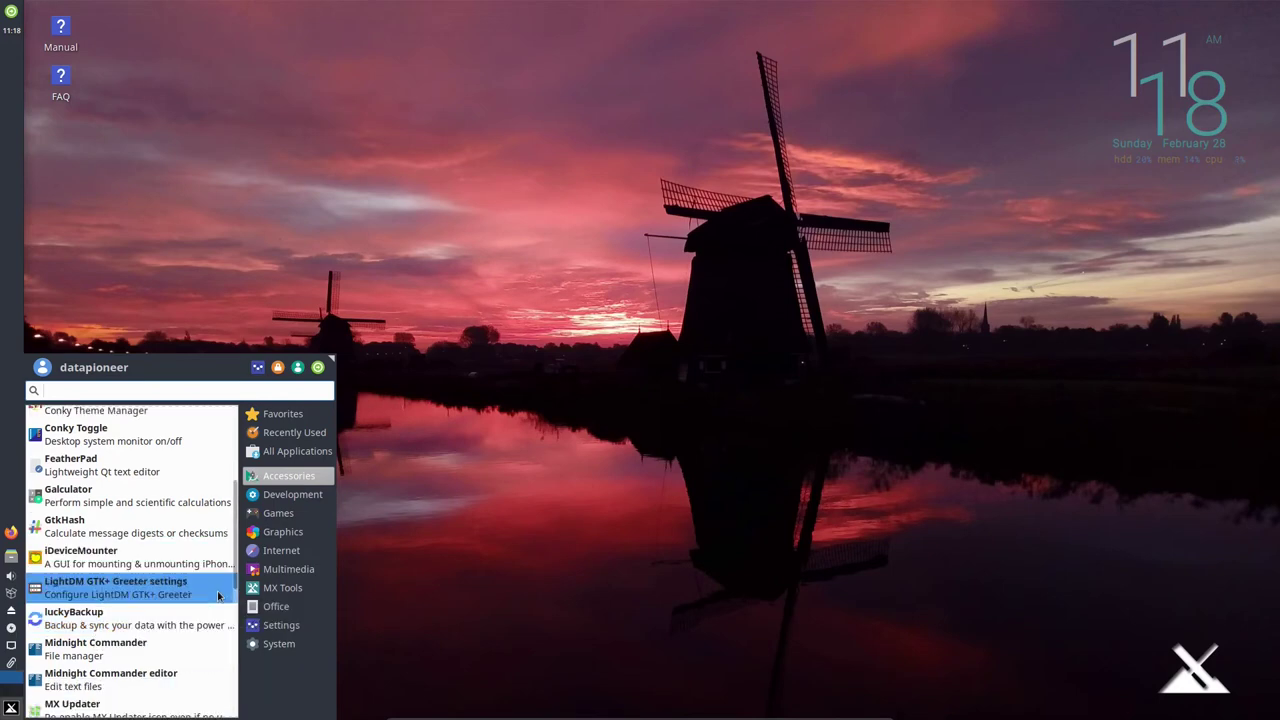
{"action": "left_click", "coordinate": [190, 646]}
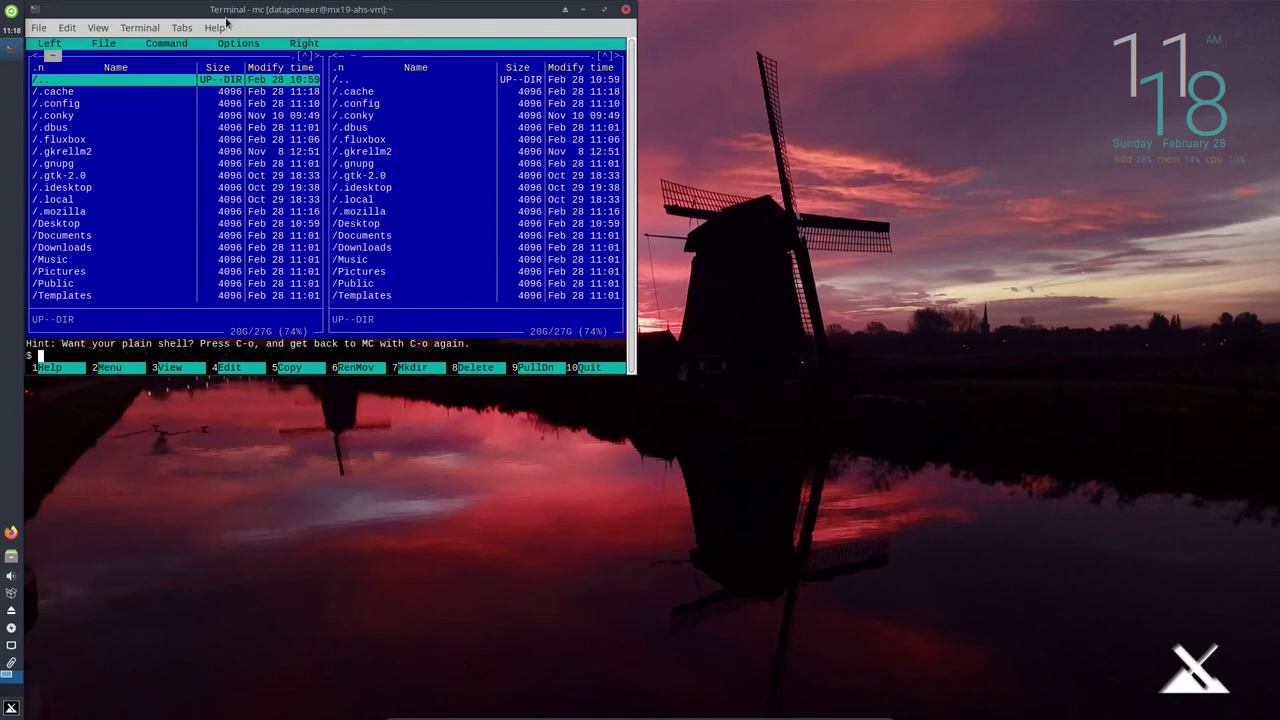
Maximize the Midnight Commander terminal, open the empty ~/Templates folder, then close the terminal.
{"action": "left_click_drag", "start_coordinate": [220, 8], "coordinate": [520, 80]}
{"action": "double_click", "coordinate": [520, 80]}
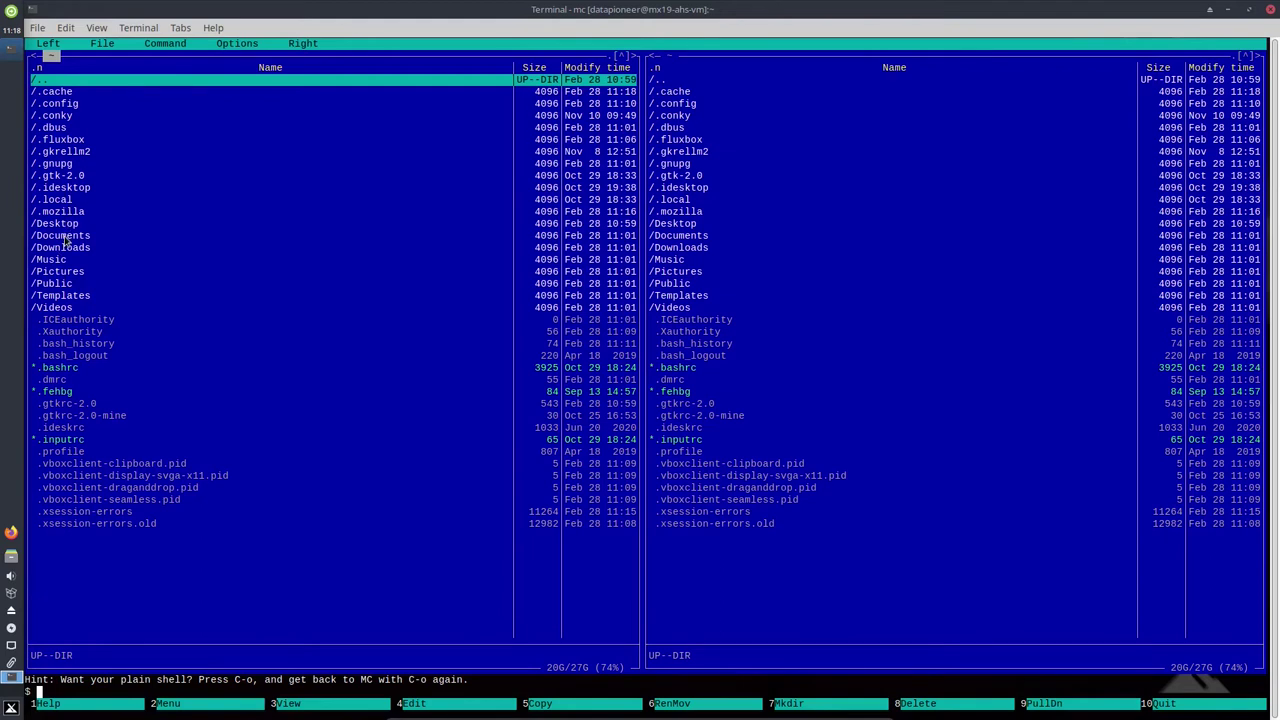
{"action": "double_click", "coordinate": [64, 296]}
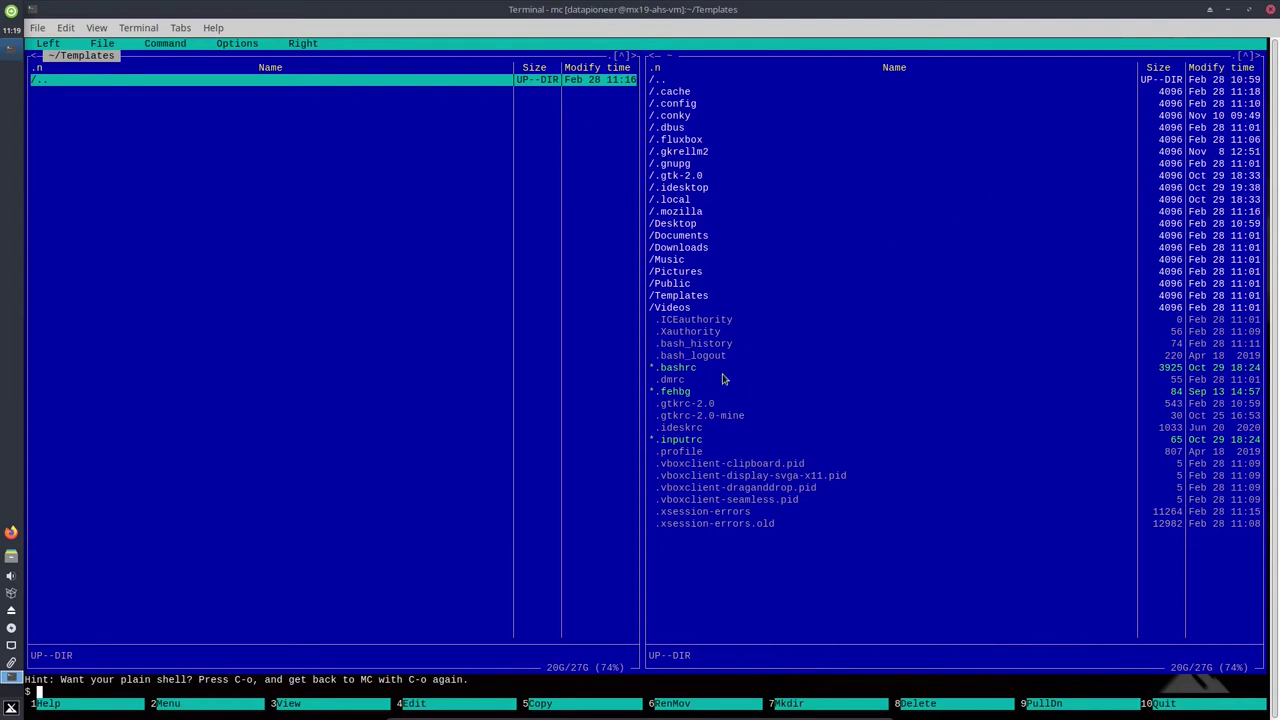
{"action": "left_click", "coordinate": [1270, 9]}
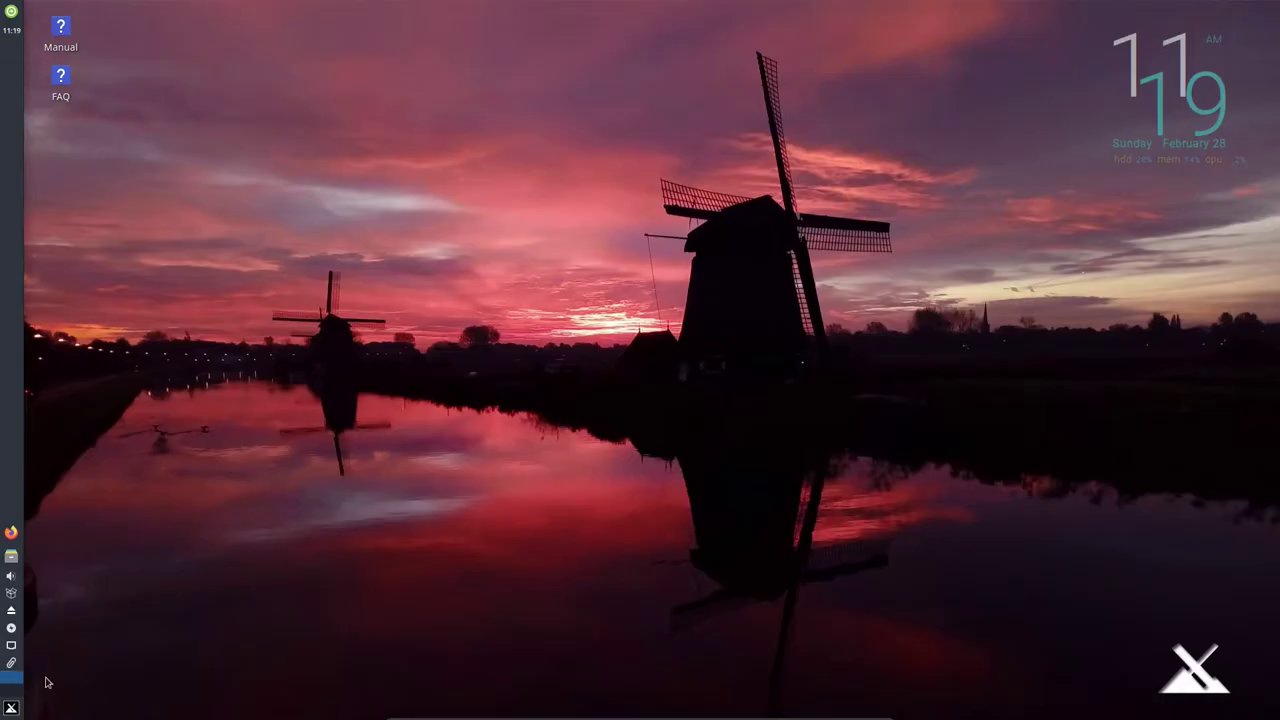
Launch the Screenshot tool from the Whisker Menu's Accessories list.
{"action": "left_click", "coordinate": [11, 707]}
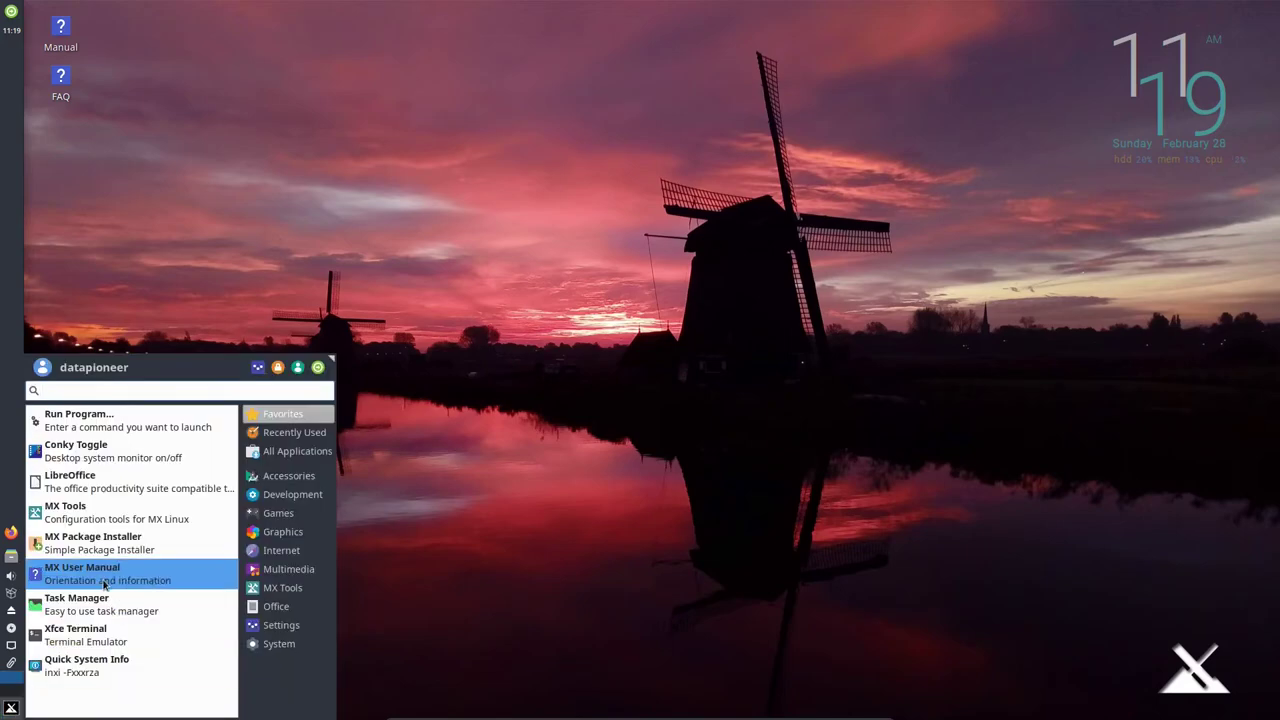
{"action": "left_click", "coordinate": [267, 475]}
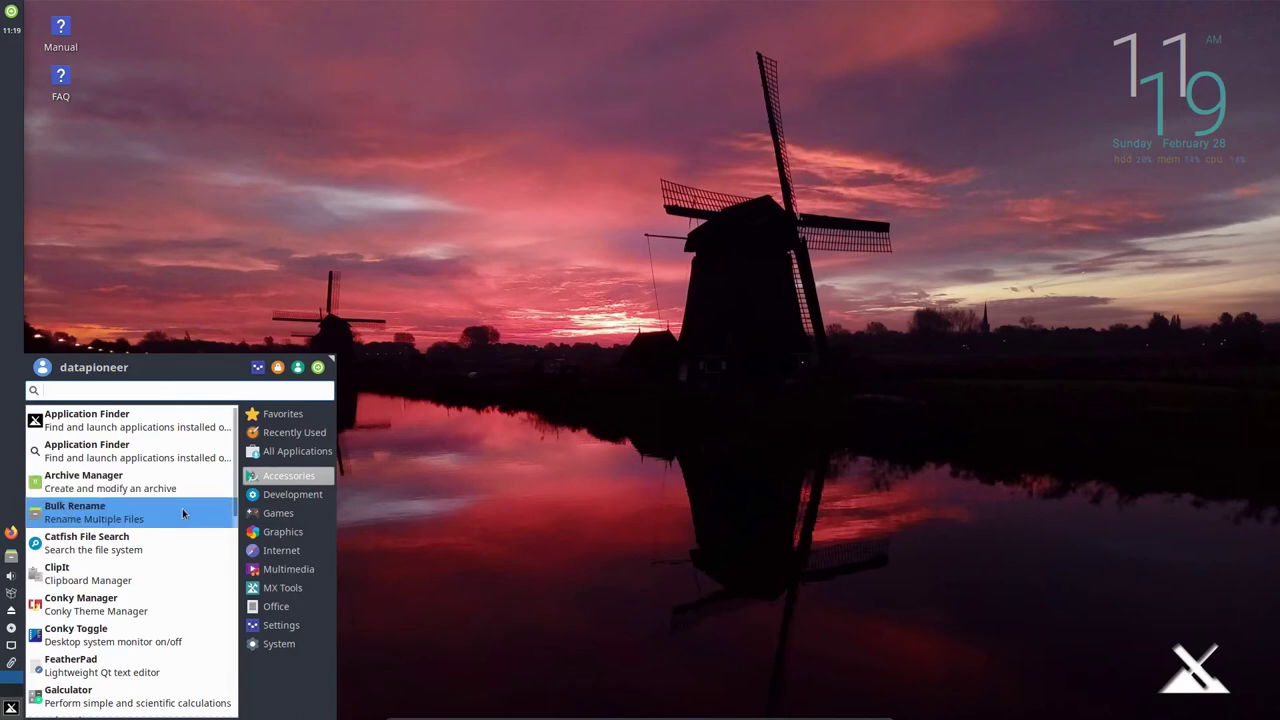
{"action": "scroll", "coordinate": [182, 510], "scroll_direction": "down", "scroll_amount": 4}
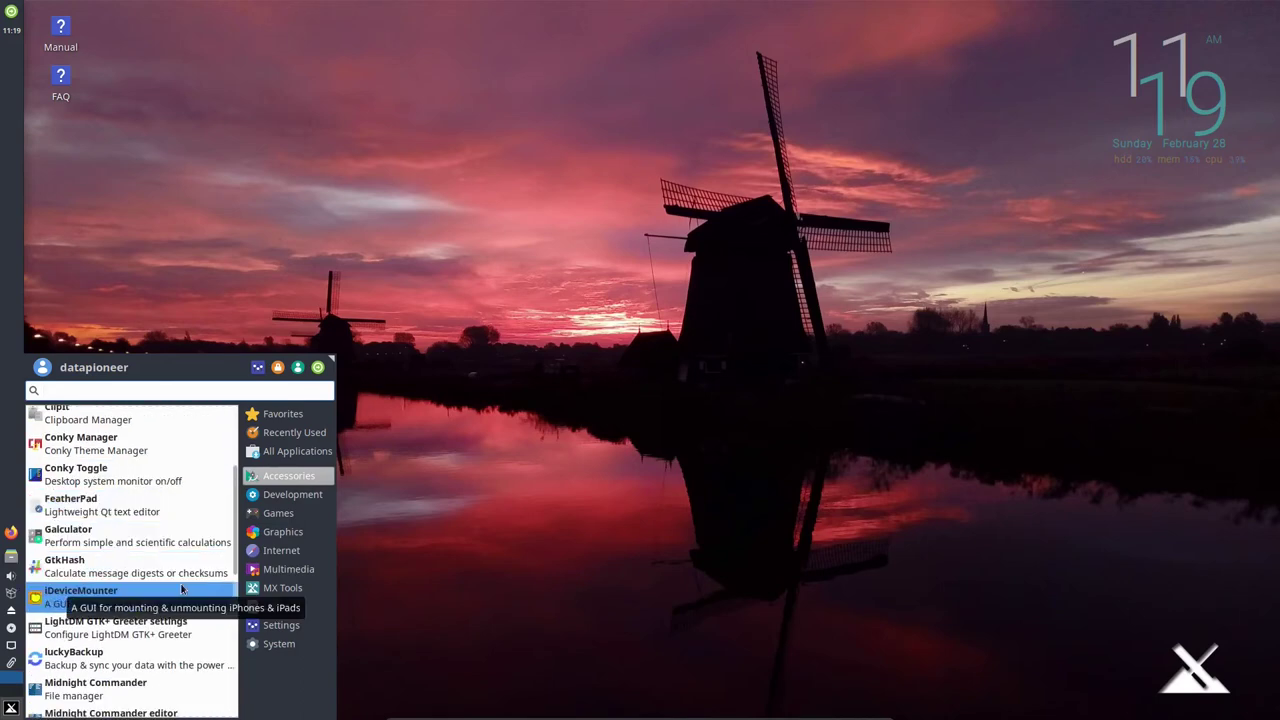
{"action": "scroll", "coordinate": [174, 650], "scroll_direction": "down", "scroll_amount": 2}
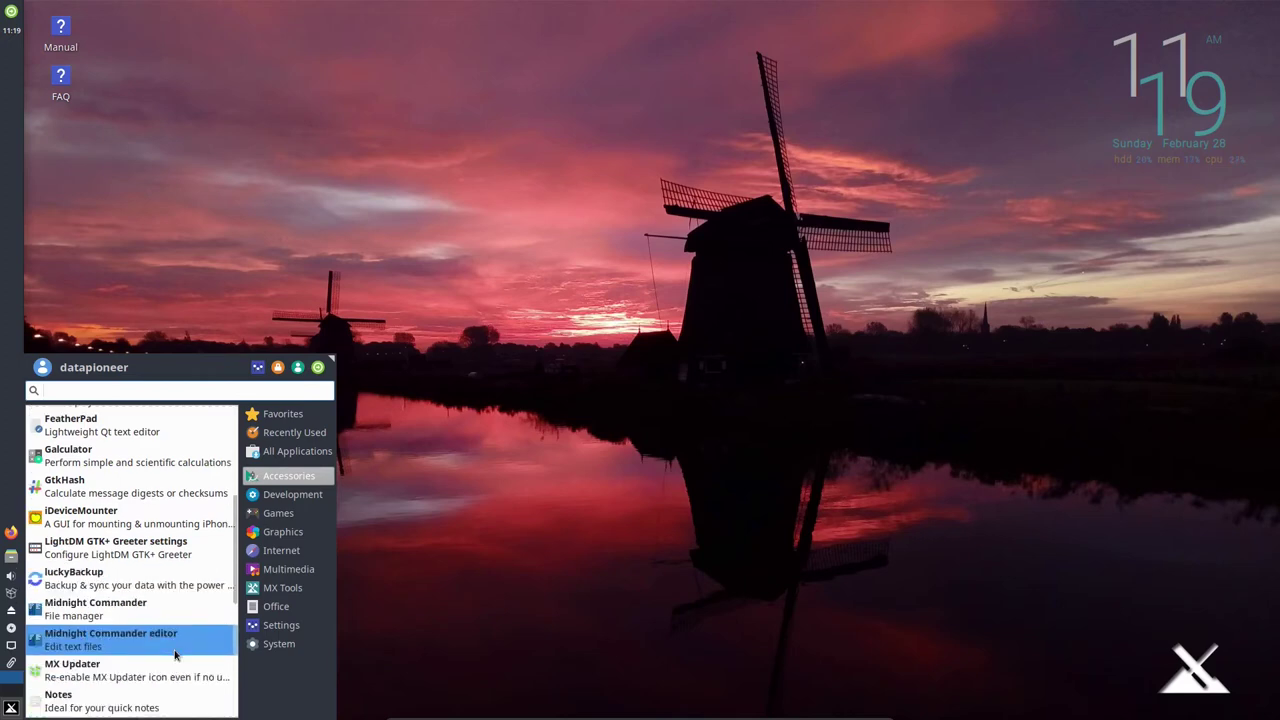
{"action": "scroll", "coordinate": [189, 642], "scroll_direction": "down", "scroll_amount": 1}
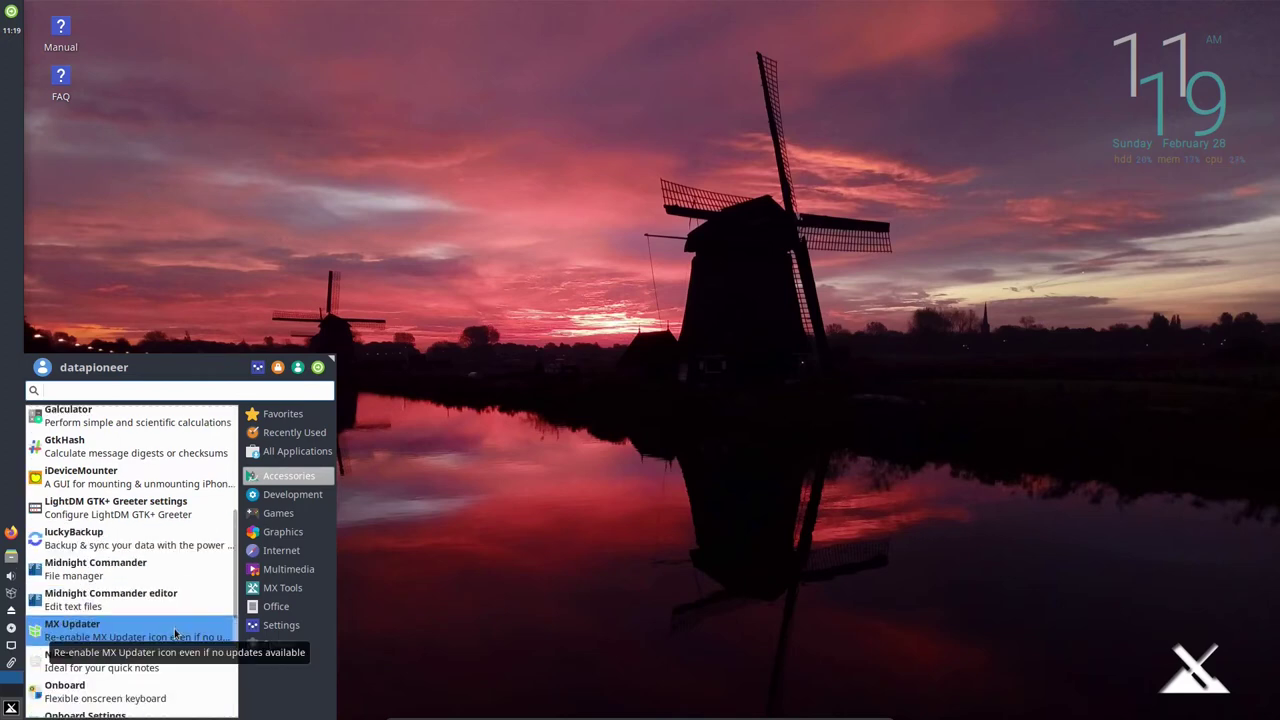
{"action": "scroll", "coordinate": [178, 622], "scroll_direction": "down", "scroll_amount": 1}
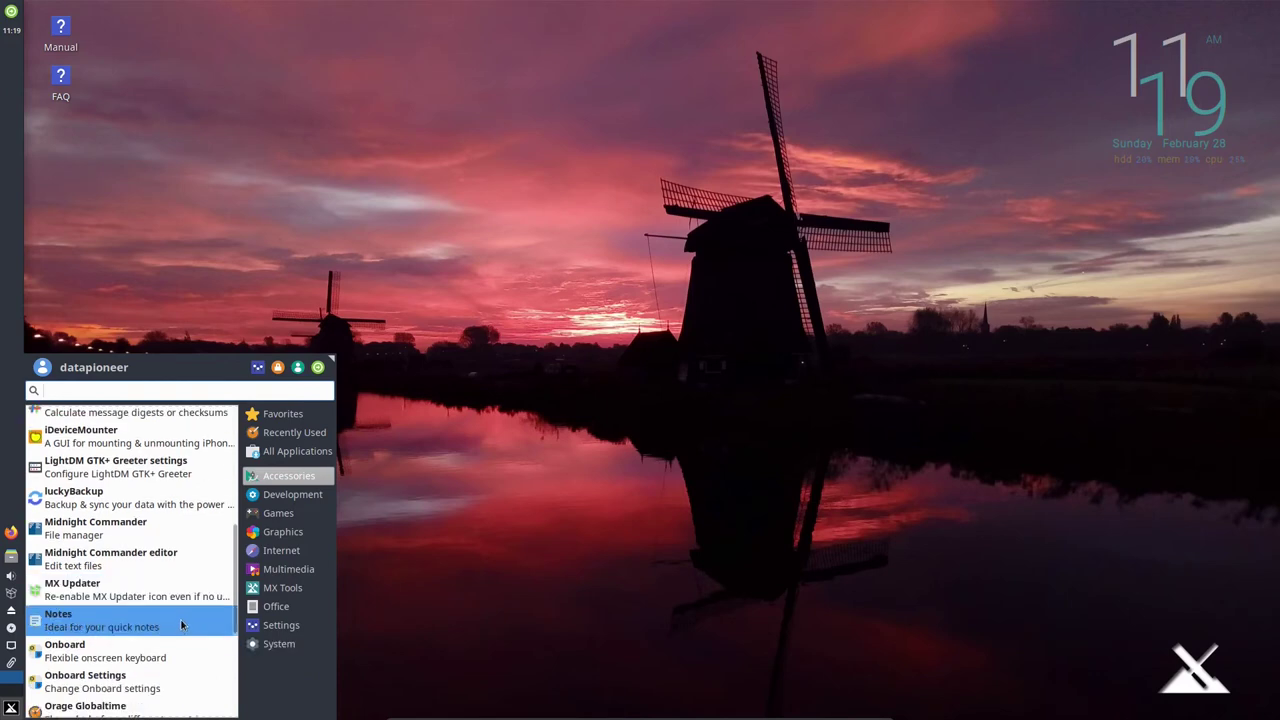
{"action": "scroll", "coordinate": [180, 621], "scroll_direction": "down", "scroll_amount": 1}
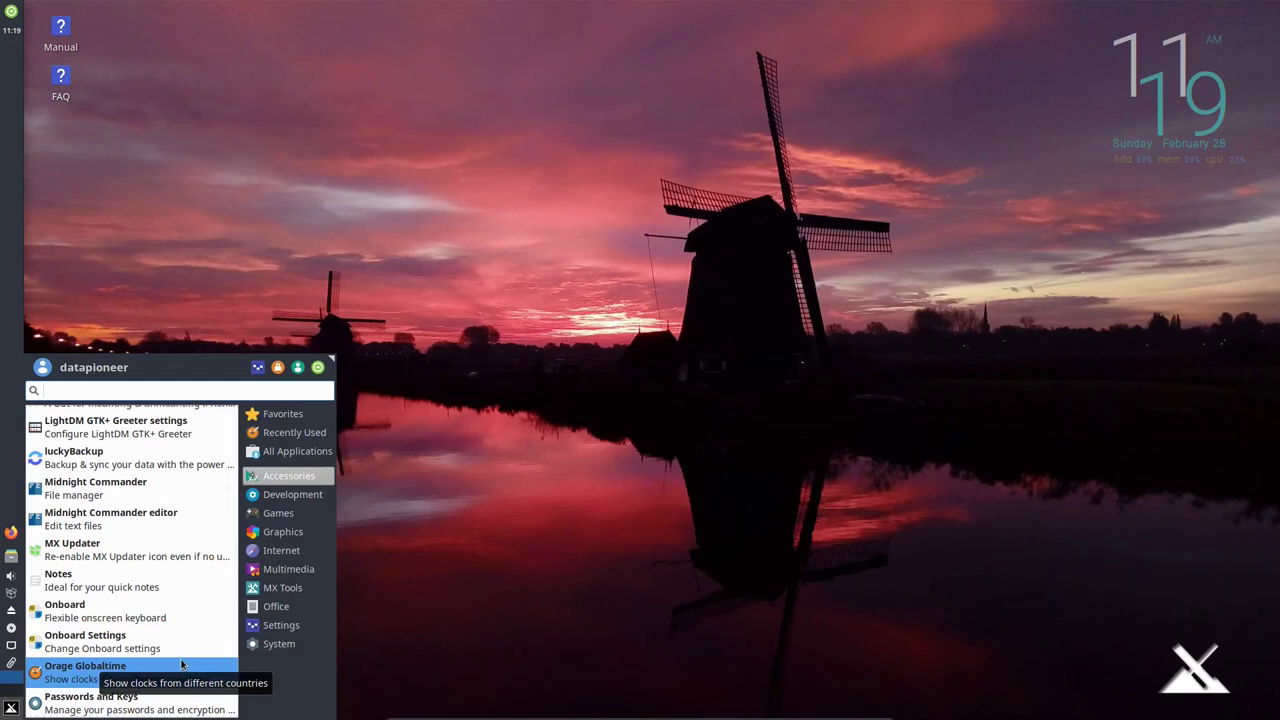
{"action": "scroll", "coordinate": [183, 680], "scroll_direction": "down", "scroll_amount": 1}
{"action": "scroll", "coordinate": [183, 680], "scroll_direction": "down", "scroll_amount": 2}
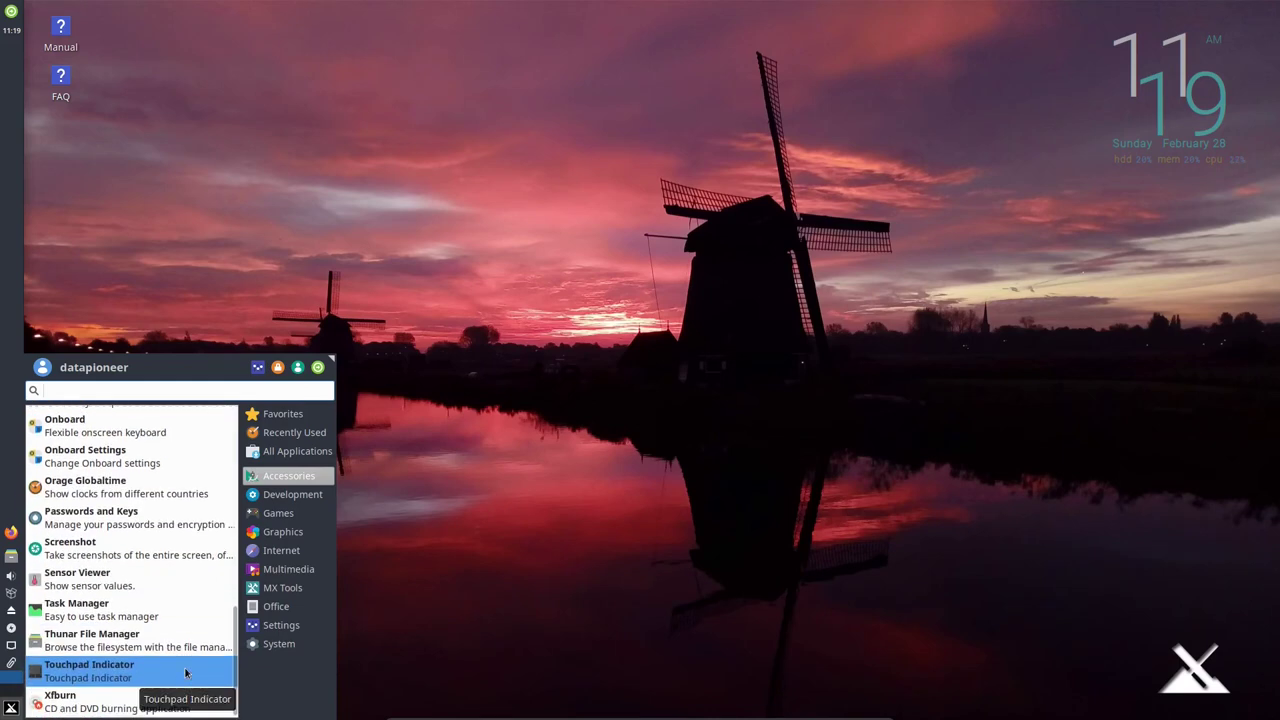
{"action": "left_click", "coordinate": [213, 557]}
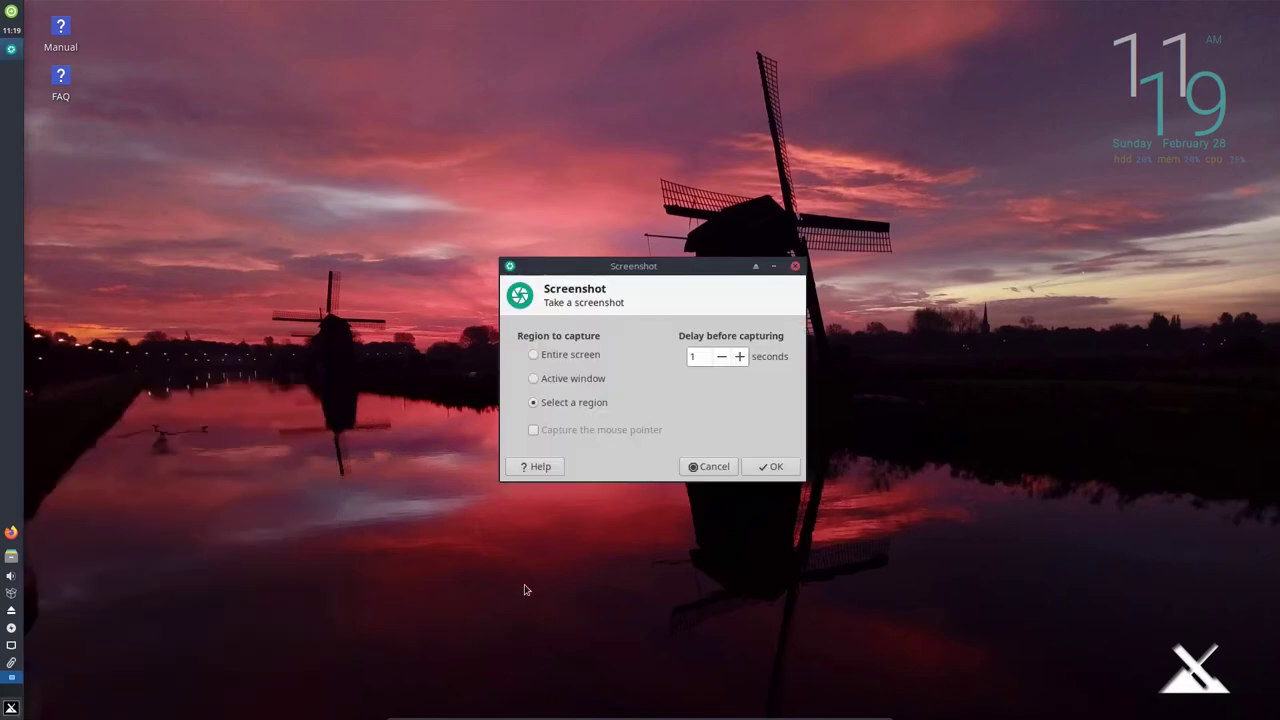
Capture nearly the whole screen as a selected region after a 2-second delay.
{"action": "left_click", "coordinate": [739, 356]}
{"action": "left_click", "coordinate": [771, 467]}
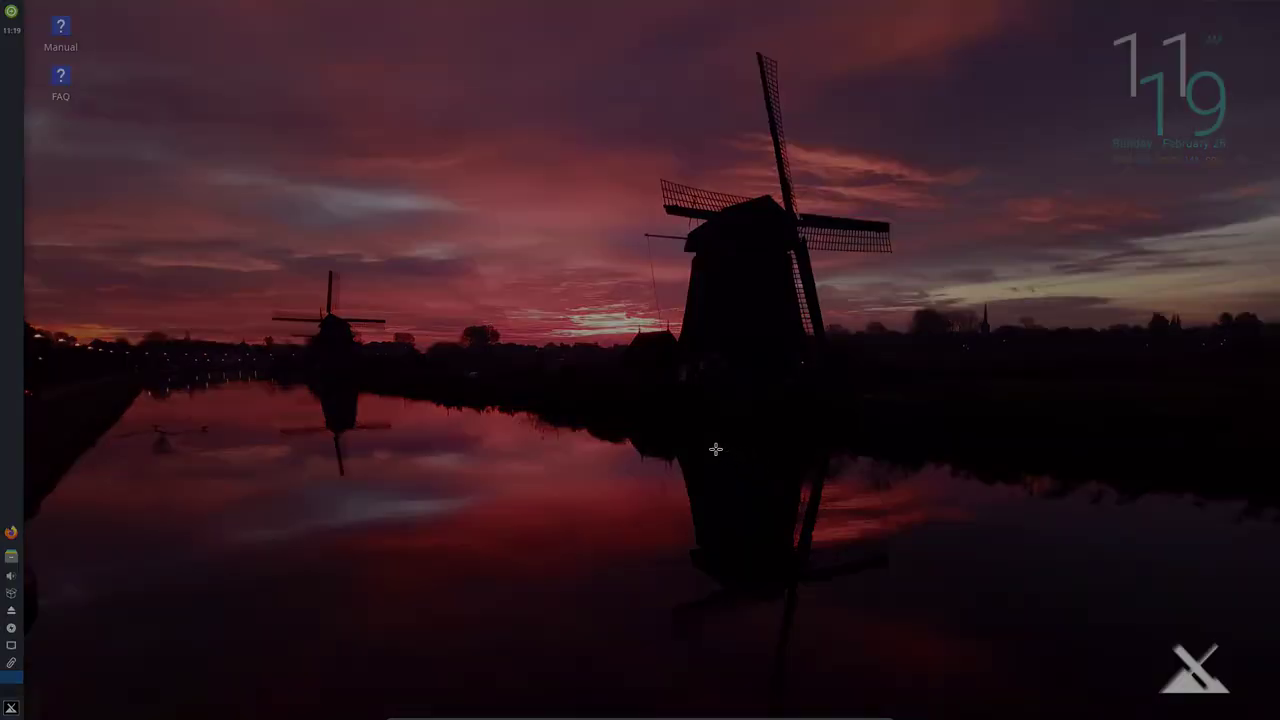
{"action": "left_click_drag", "start_coordinate": [2, 2], "coordinate": [1279, 719]}
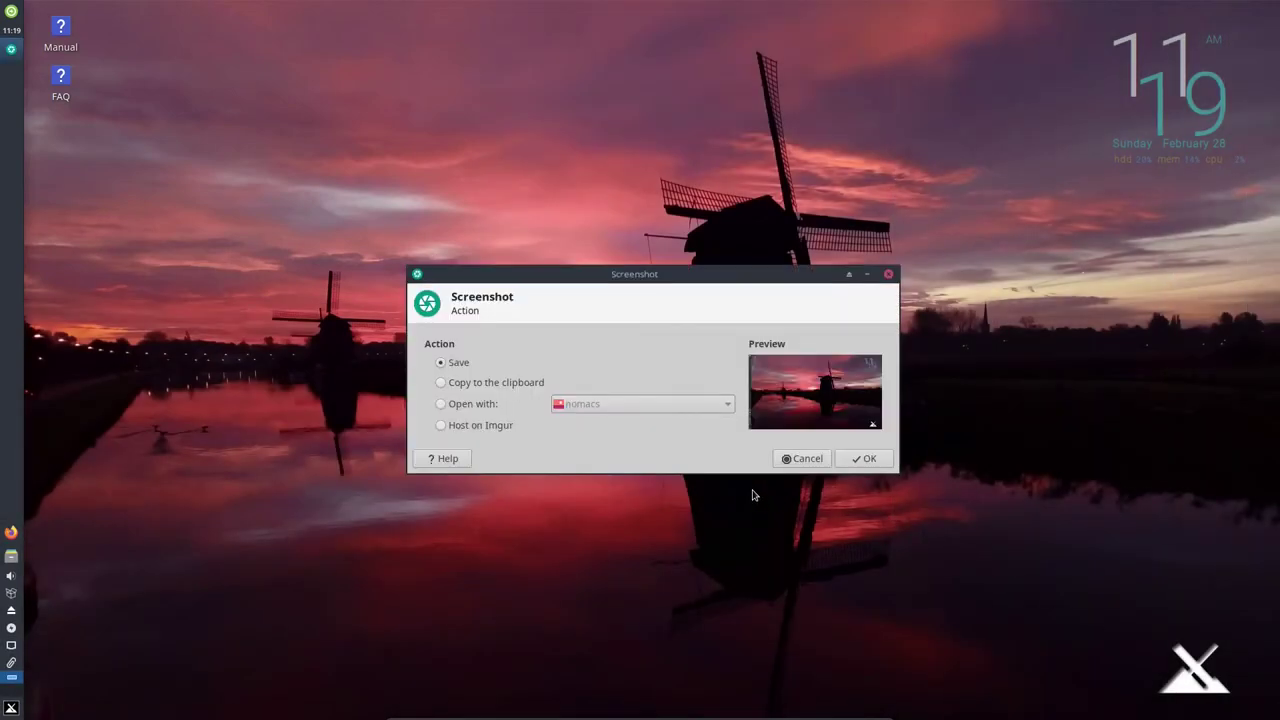
Save the capture in Pictures as mx-19Desktop.png.
{"action": "left_click", "coordinate": [862, 458]}
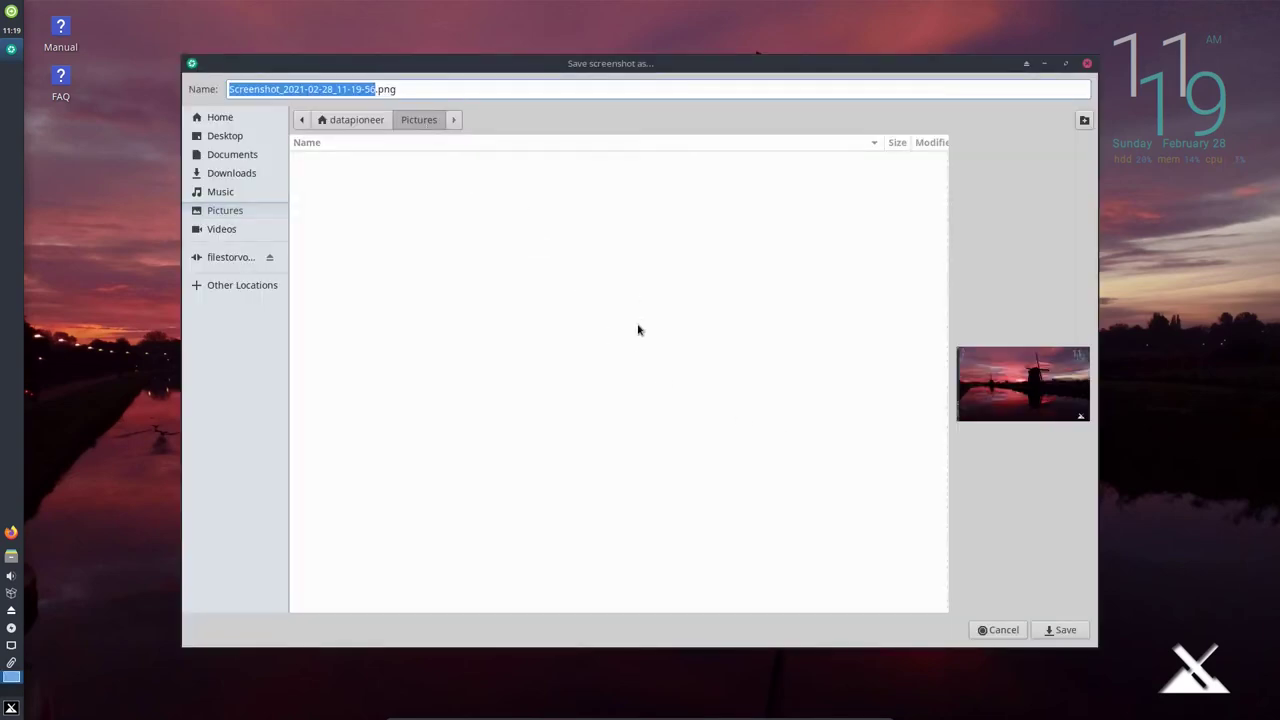
{"action": "type", "text": "mx-1"}
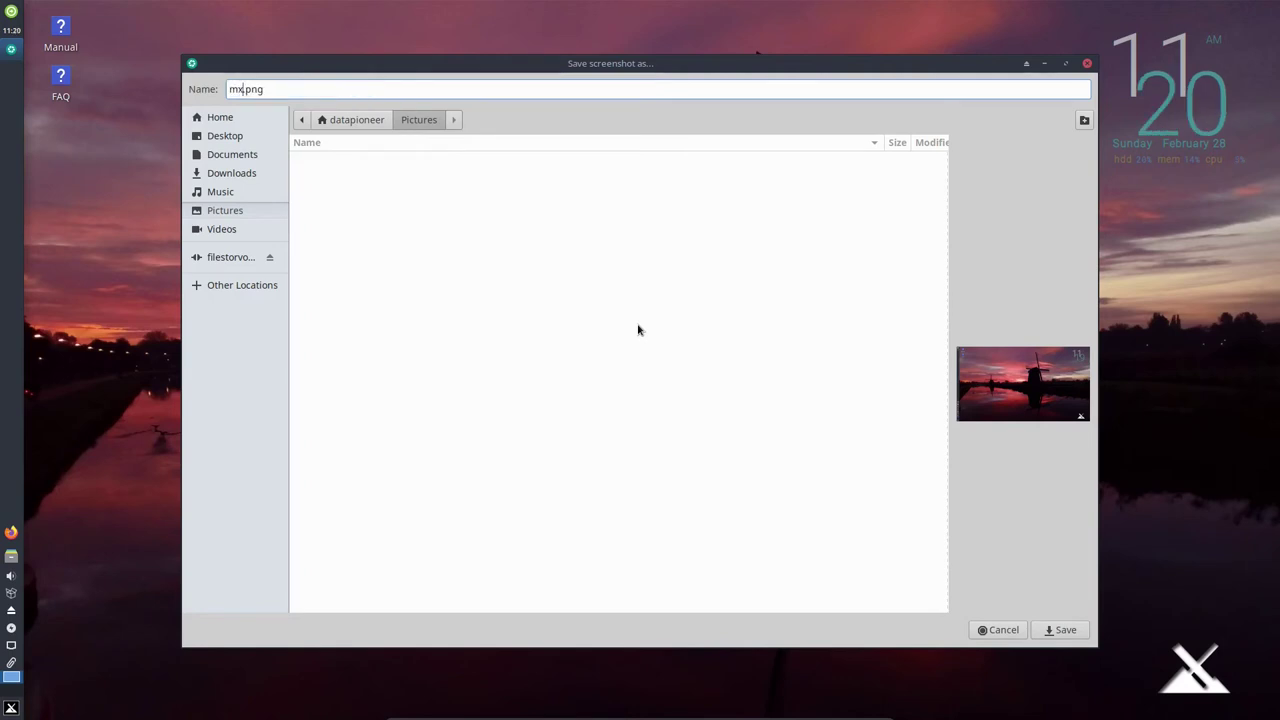
{"action": "type", "text": "90"}
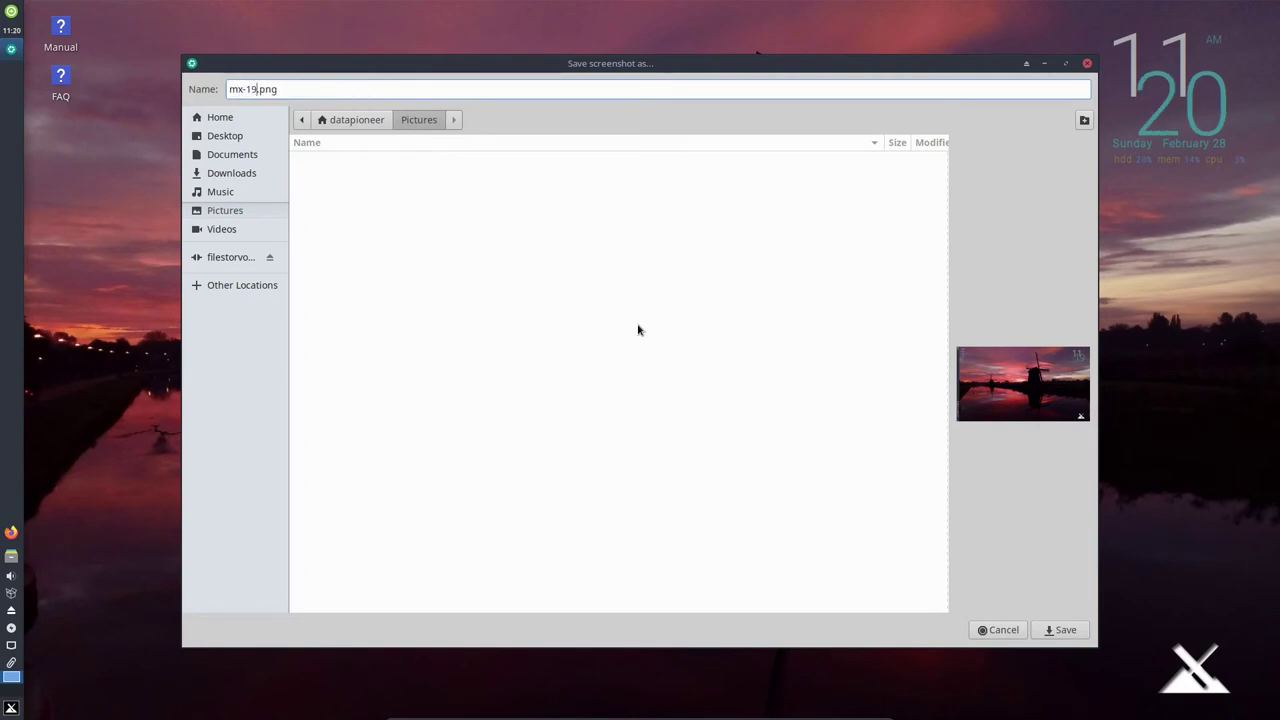
{"action": "type", "text": "esktop"}
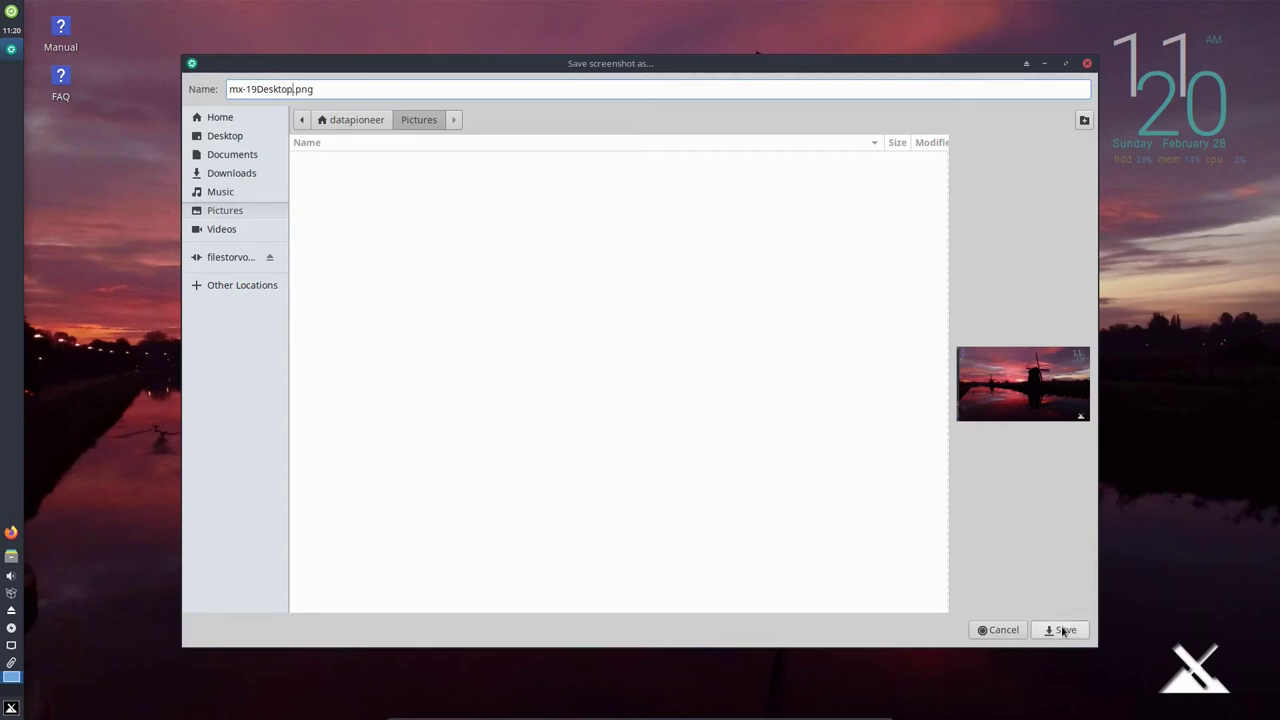
{"action": "left_click", "coordinate": [996, 626]}
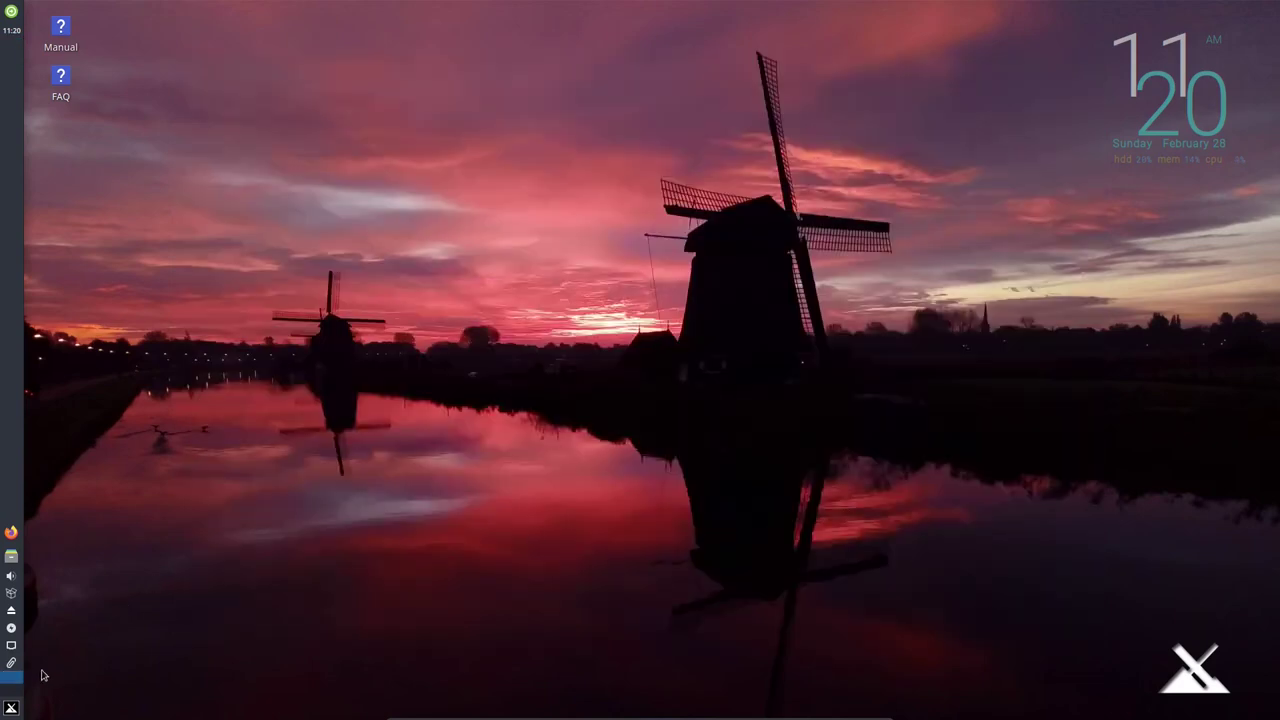
{"action": "left_click", "coordinate": [11, 708]}
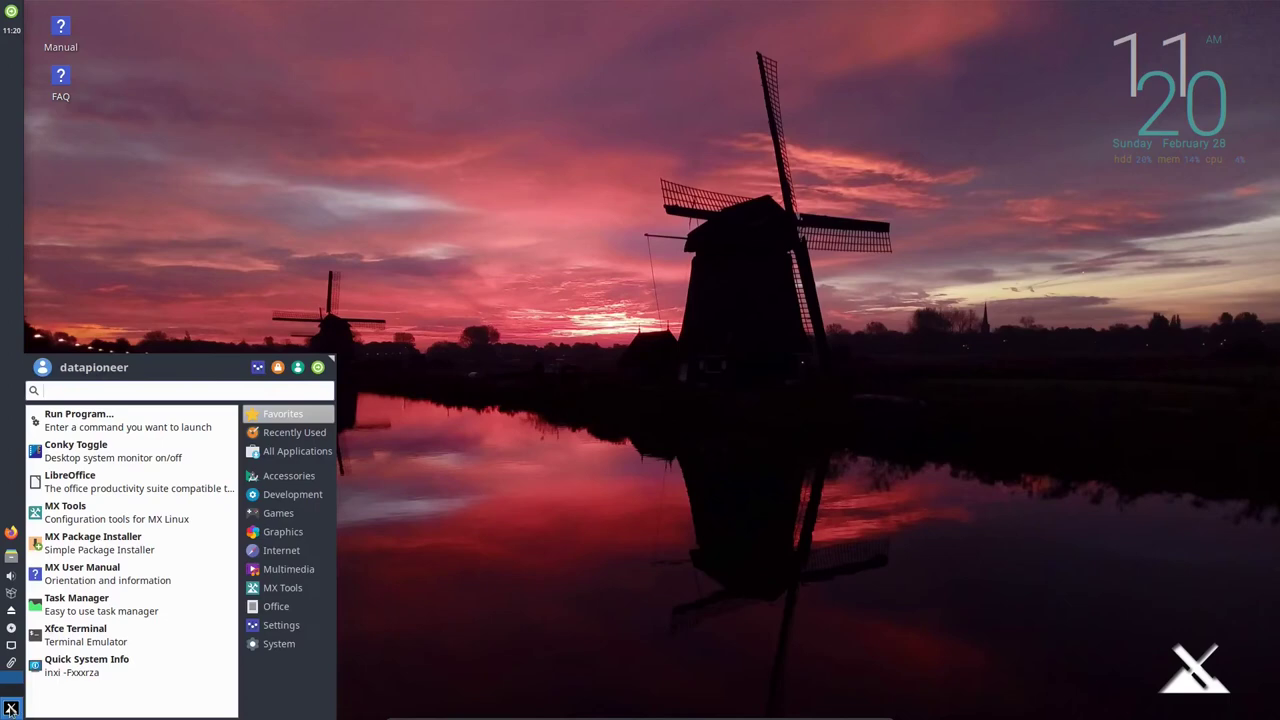
Browse the Whisker Menu's Accessories list, then move to the Graphics category.
{"action": "left_click", "coordinate": [312, 490]}
{"action": "left_click", "coordinate": [313, 481]}
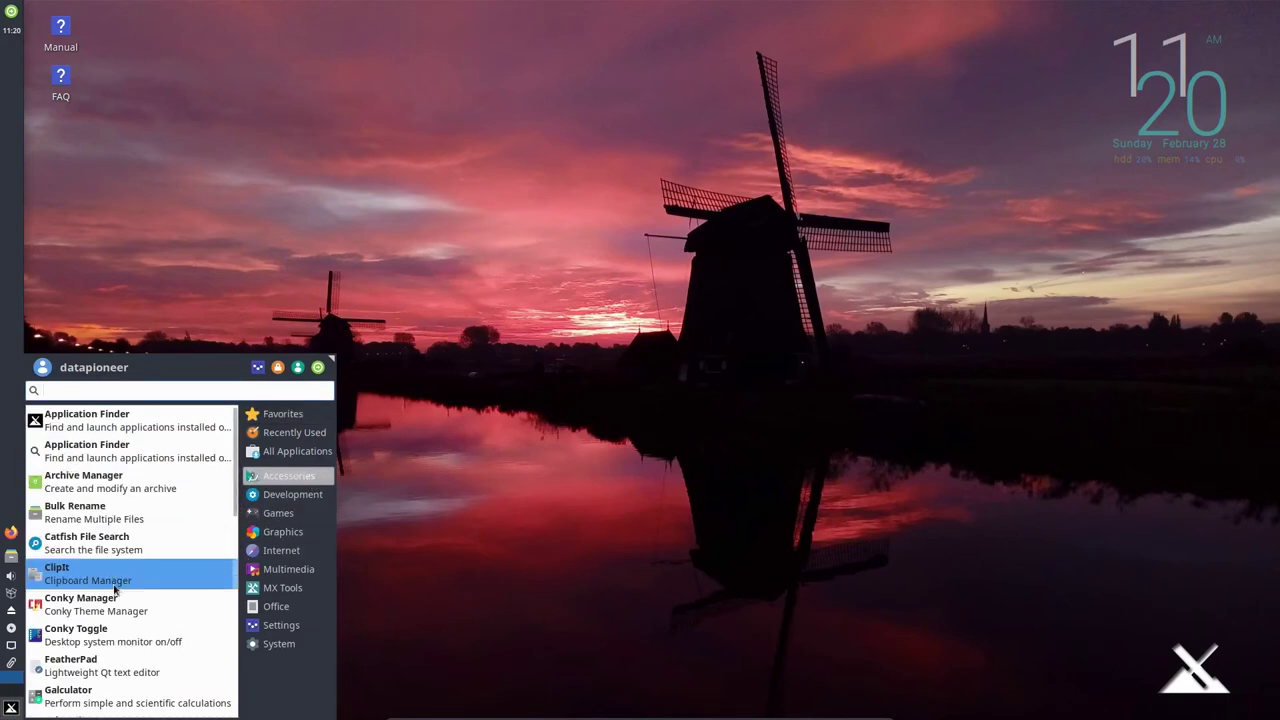
{"action": "scroll", "coordinate": [122, 600], "scroll_direction": "down", "scroll_amount": 1}
{"action": "scroll", "coordinate": [124, 615], "scroll_direction": "down", "scroll_amount": 8}
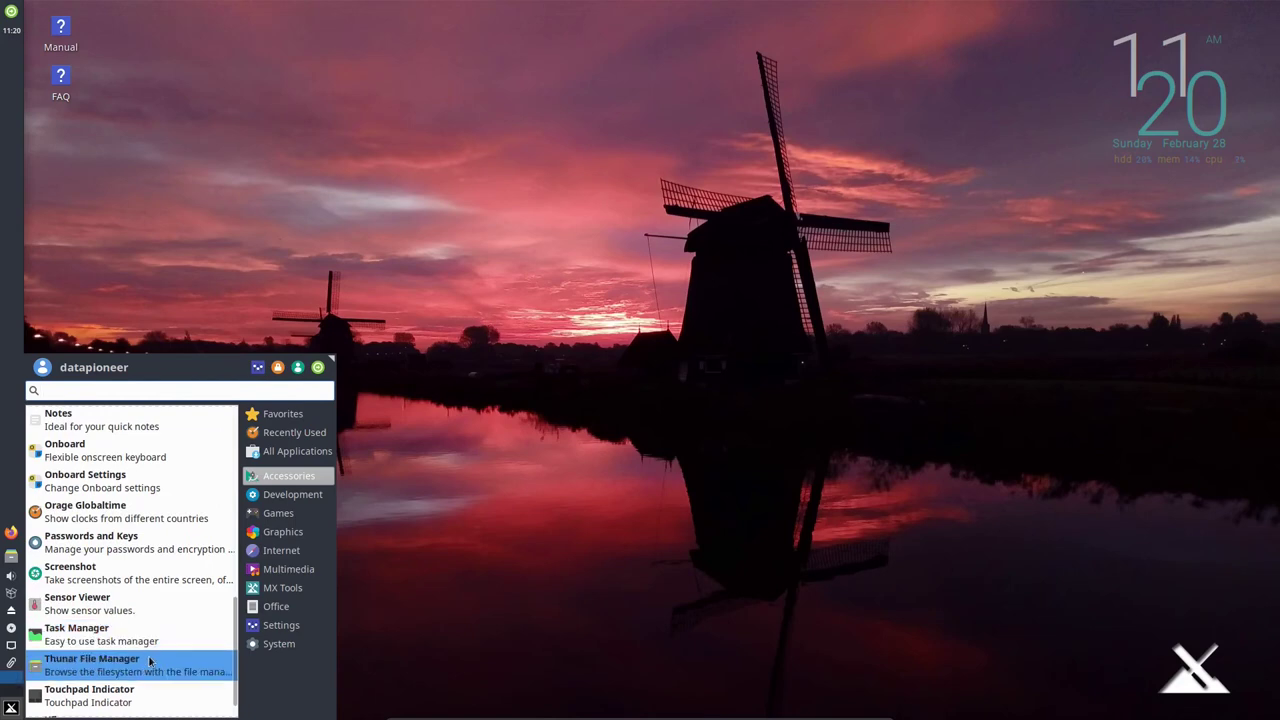
{"action": "scroll", "coordinate": [158, 689], "scroll_direction": "down", "scroll_amount": 1}
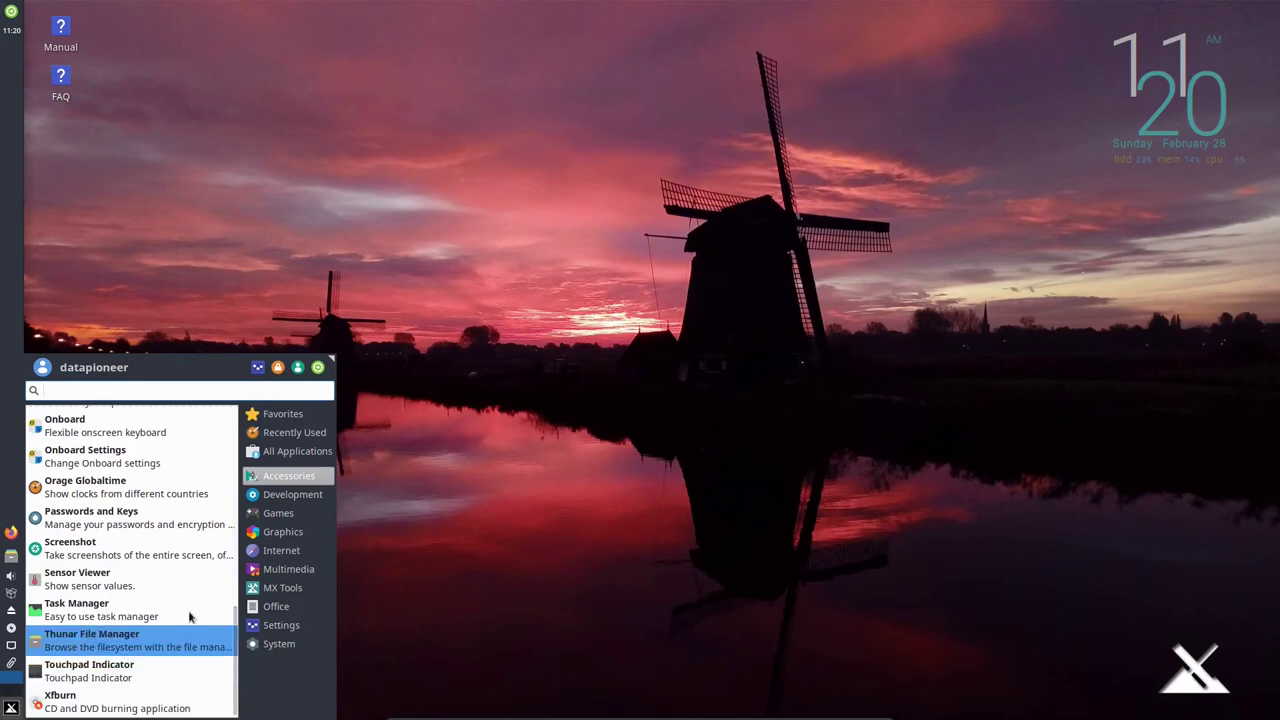
{"action": "mouse_move", "coordinate": [297, 501]}
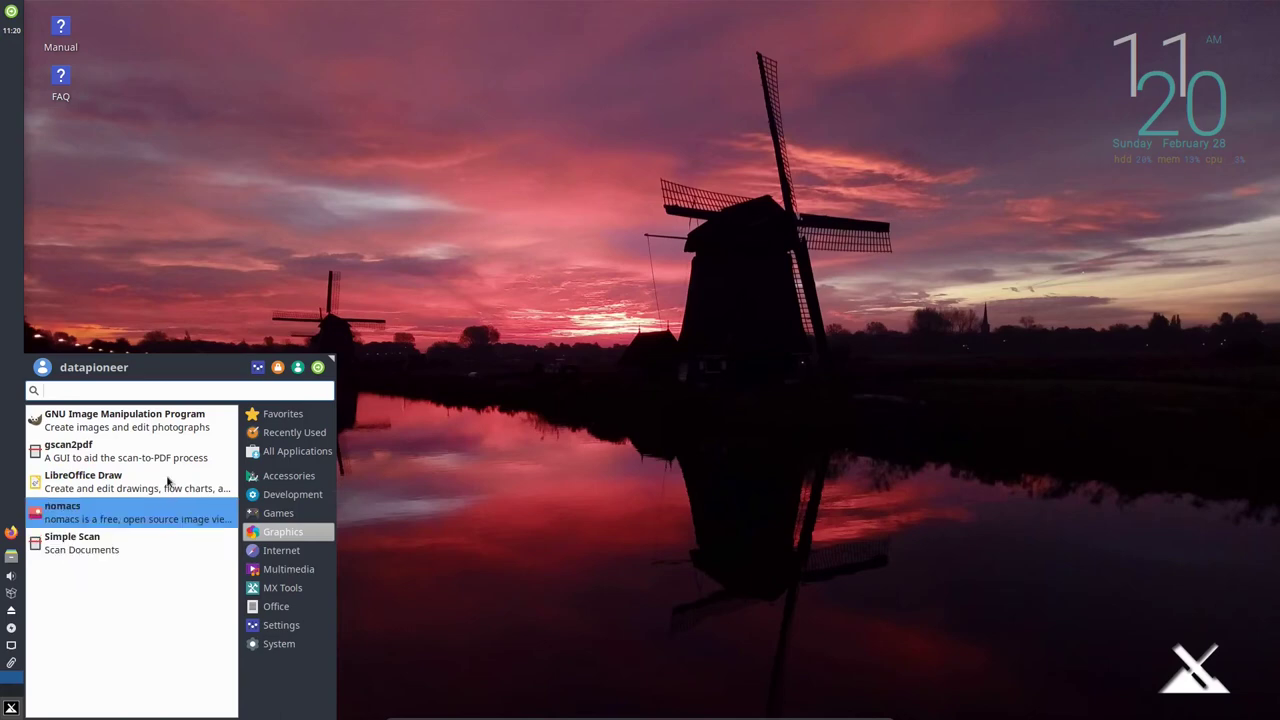
Launch GIMP full-screen and select mx-19Desktop.png under Recently Used in Open Image.
{"action": "left_click", "coordinate": [174, 431]}
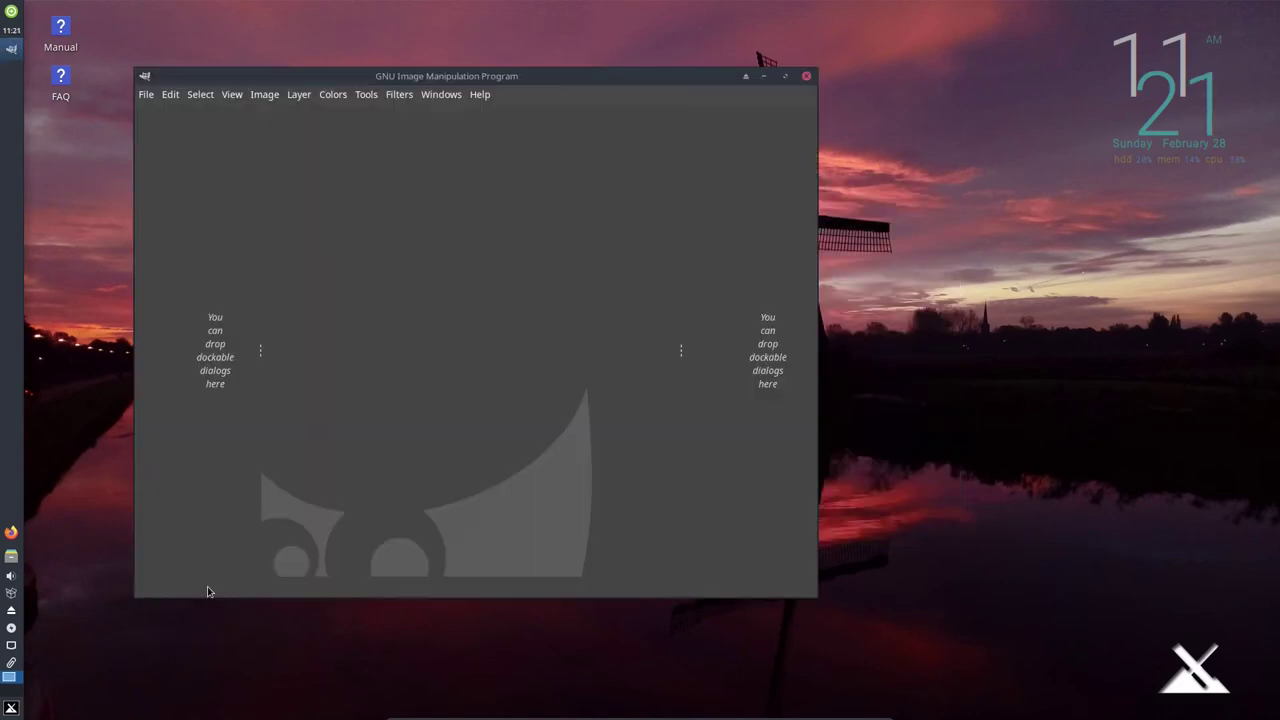
{"action": "left_click_drag", "start_coordinate": [615, 72], "coordinate": [720, 2]}
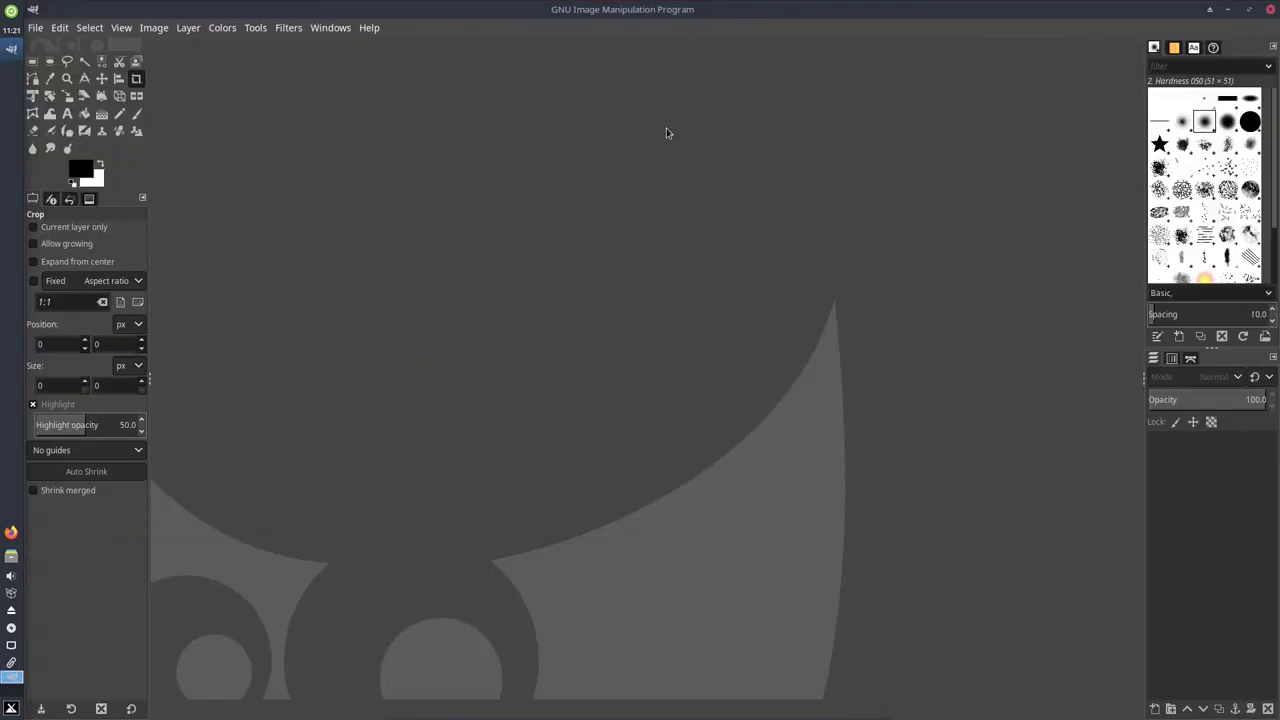
{"action": "left_click", "coordinate": [36, 29]}
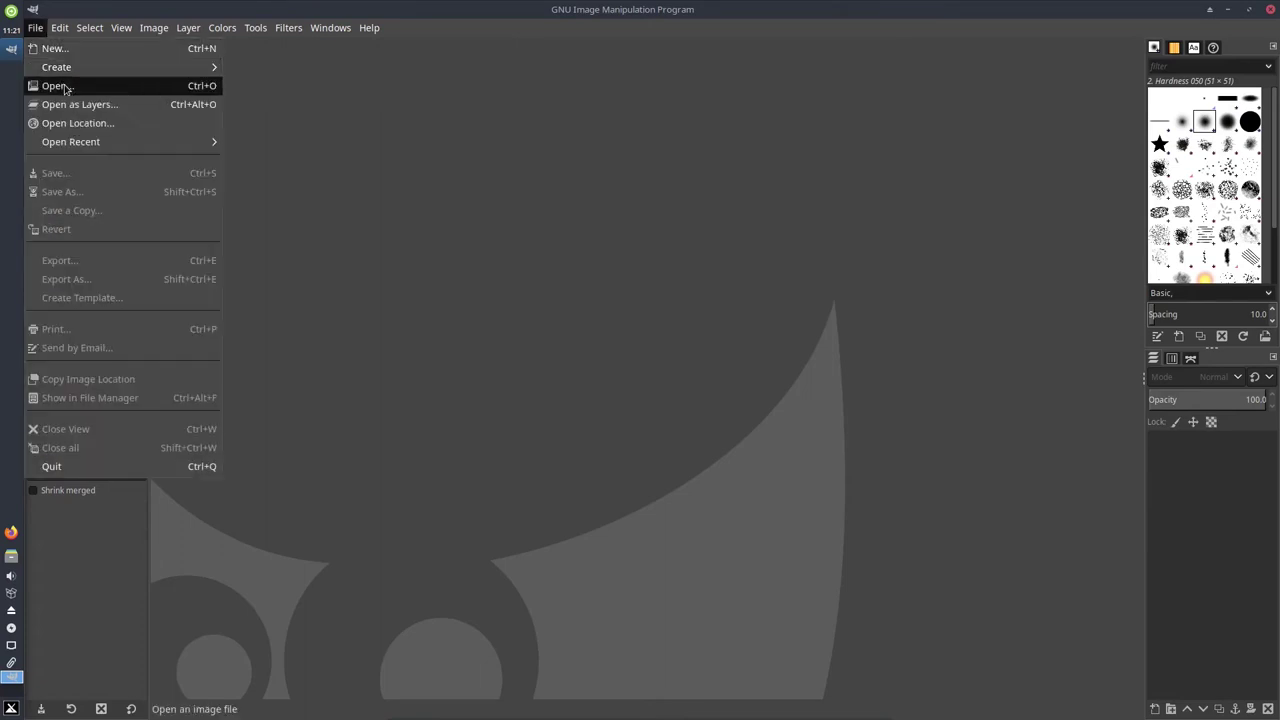
{"action": "left_click", "coordinate": [65, 88]}
{"action": "left_click", "coordinate": [508, 217]}
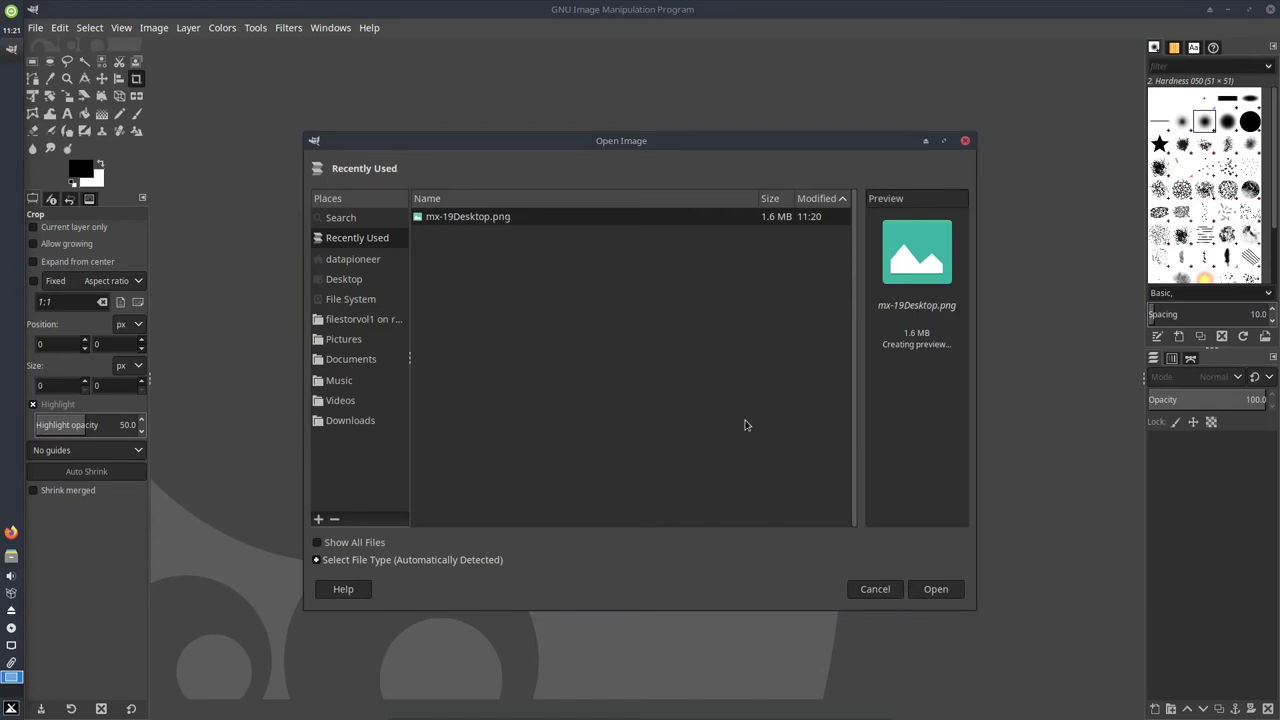
Open mx-19Desktop.png in GIMP, then close GIMP.
{"action": "left_click", "coordinate": [929, 592]}
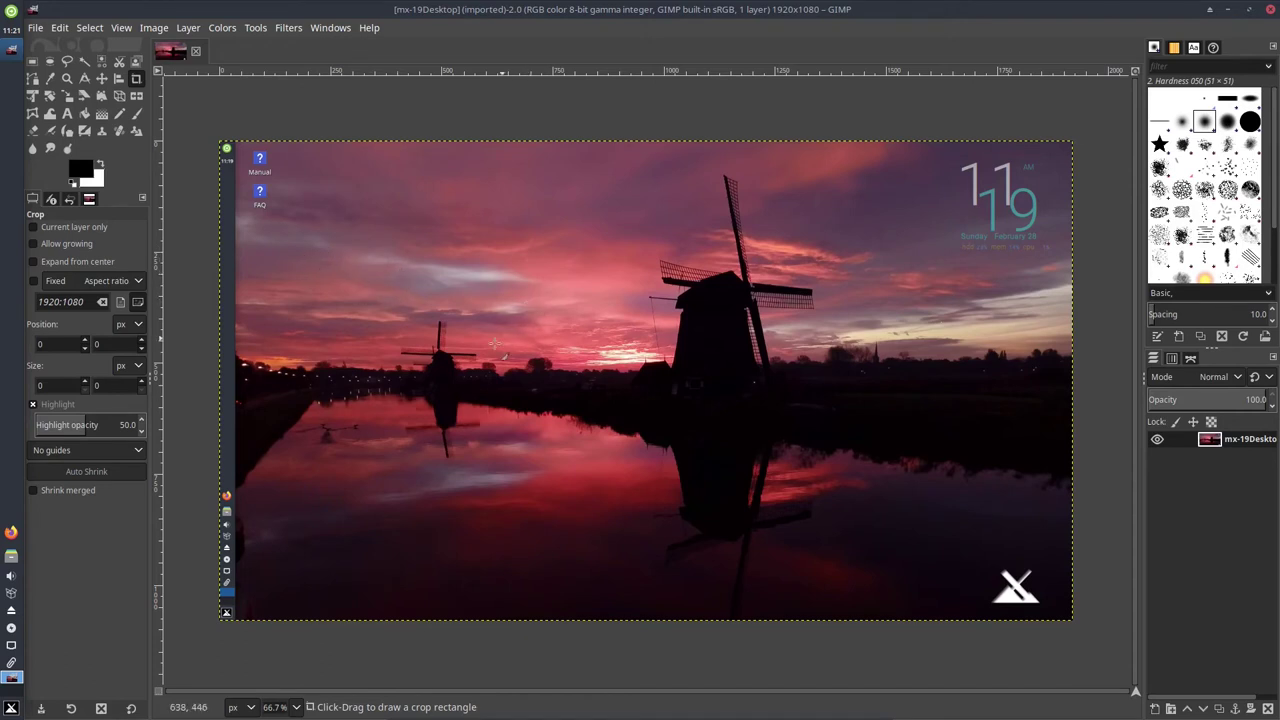
{"action": "left_click", "coordinate": [1271, 11]}
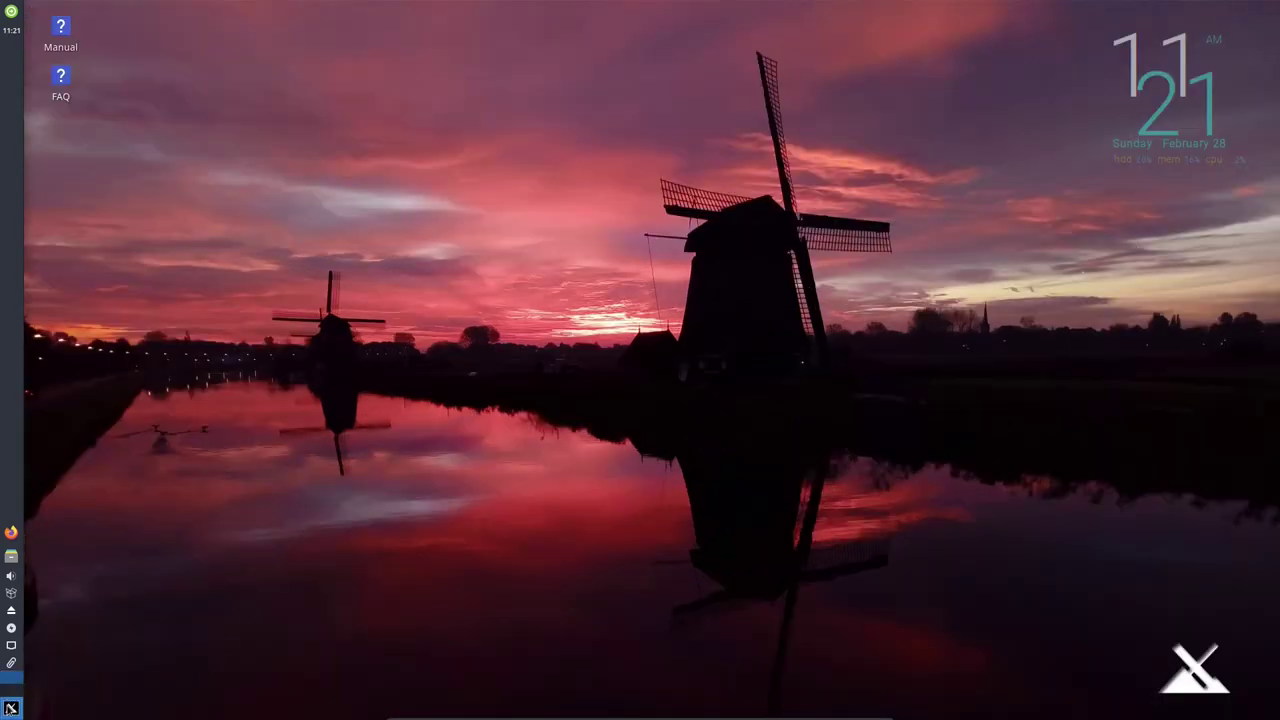
Browse the Graphics and Internet categories, then launch VLC media player from Multimedia.
{"action": "left_click", "coordinate": [11, 707]}
{"action": "left_click", "coordinate": [306, 523]}
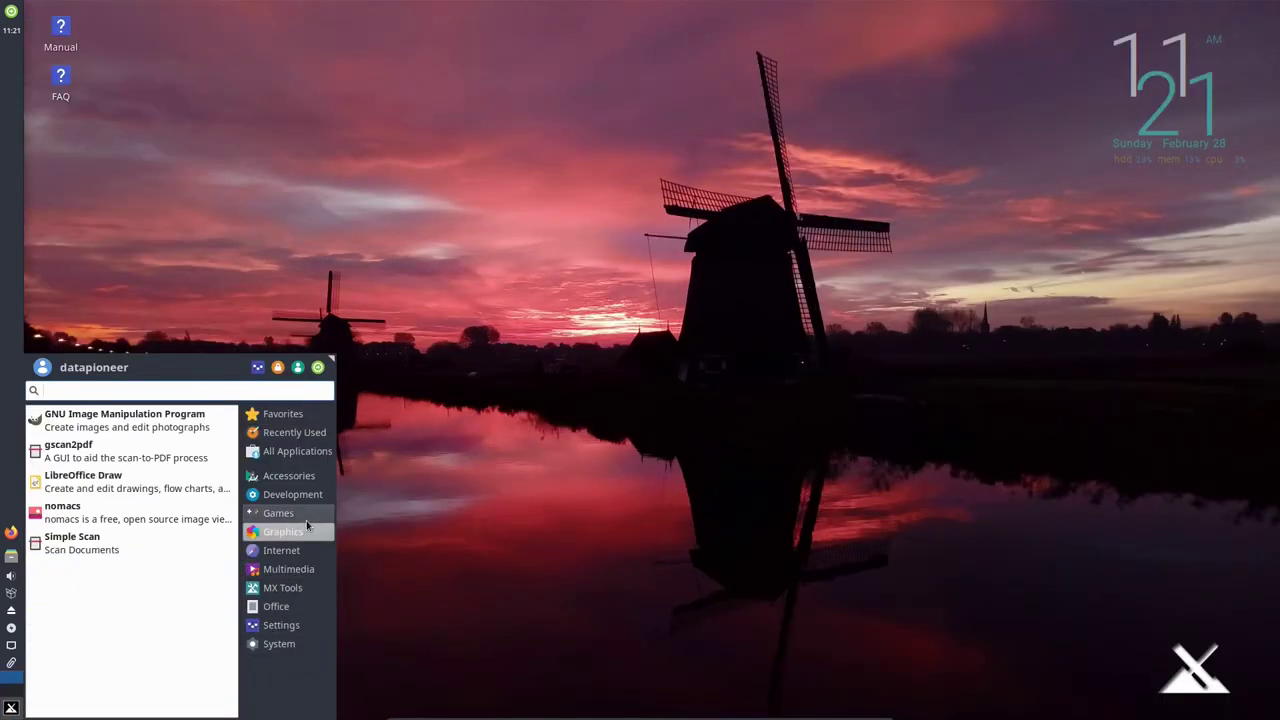
{"action": "mouse_move", "coordinate": [293, 553]}
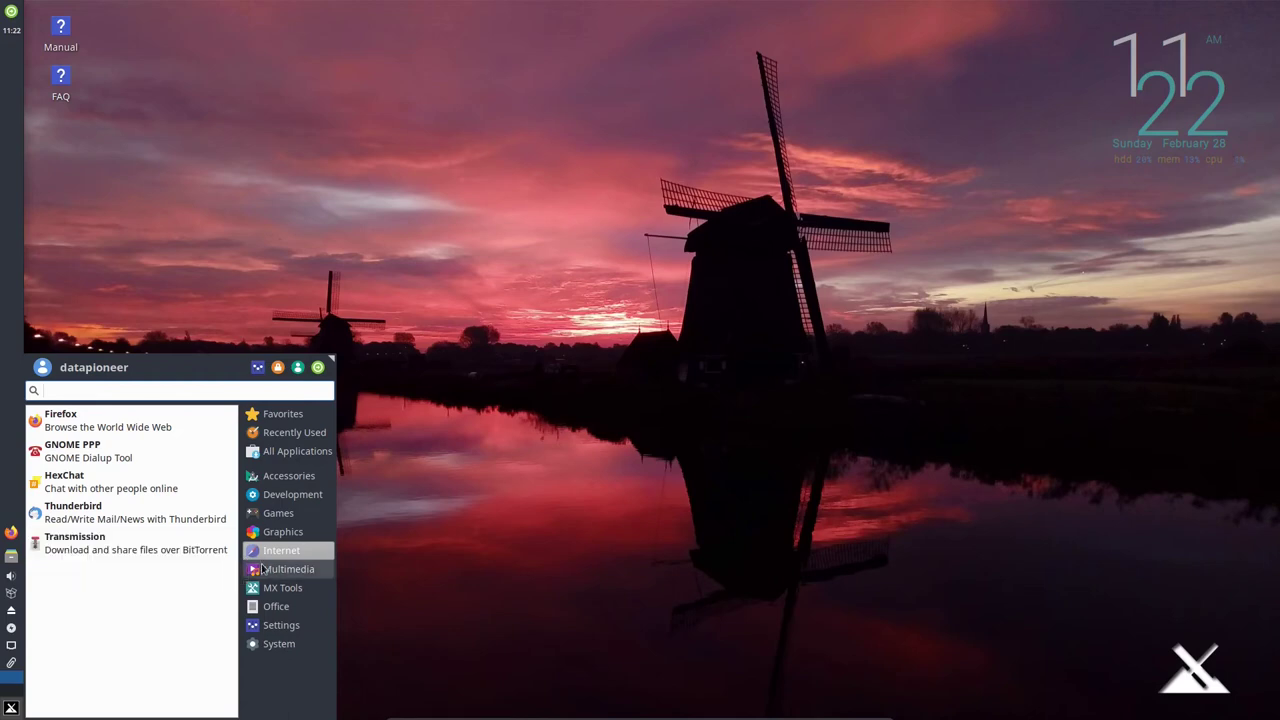
{"action": "left_click", "coordinate": [263, 570]}
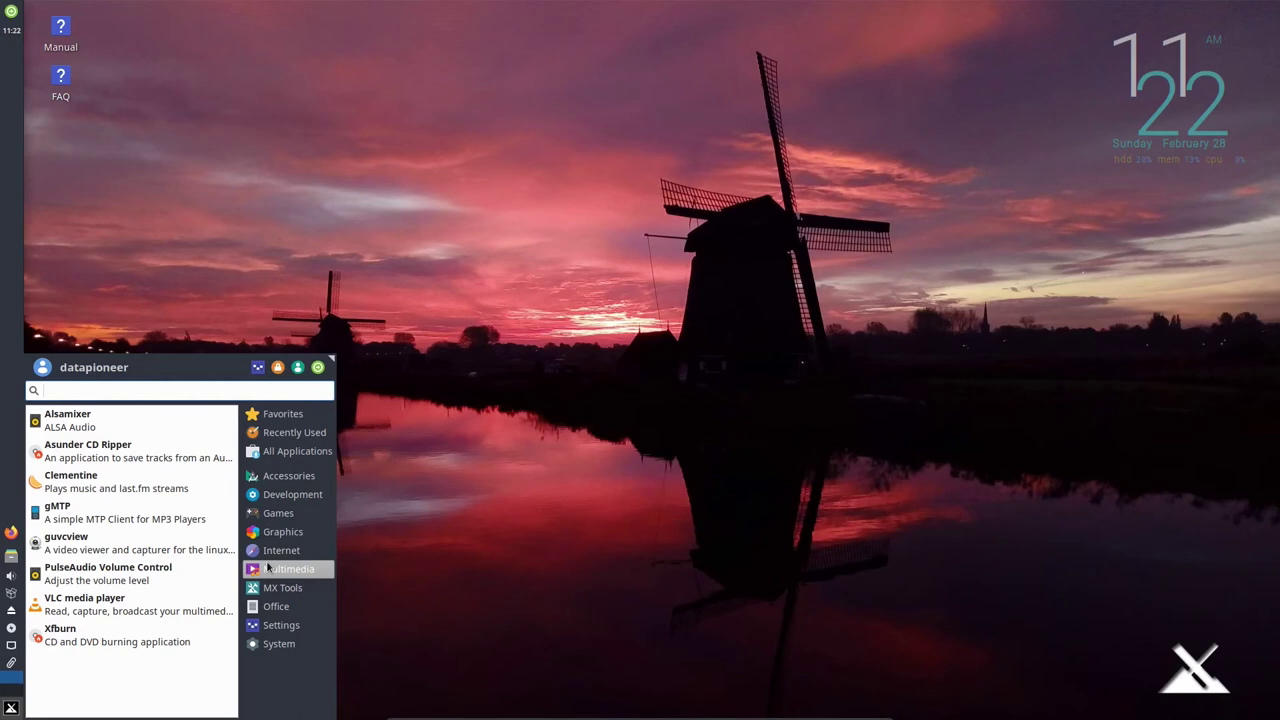
{"action": "left_click", "coordinate": [147, 606]}
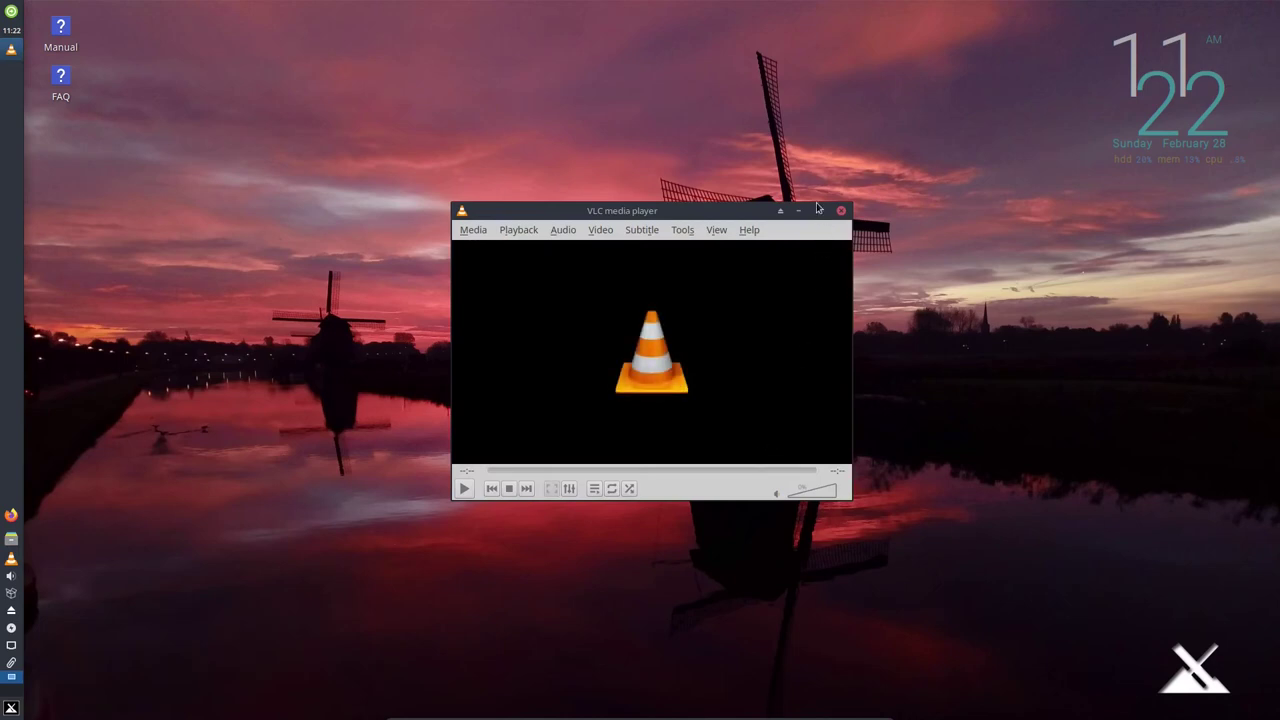
Maximize VLC, check Help > About showing version 3.0.12 Vetinari, then close VLC.
{"action": "left_click", "coordinate": [818, 210]}
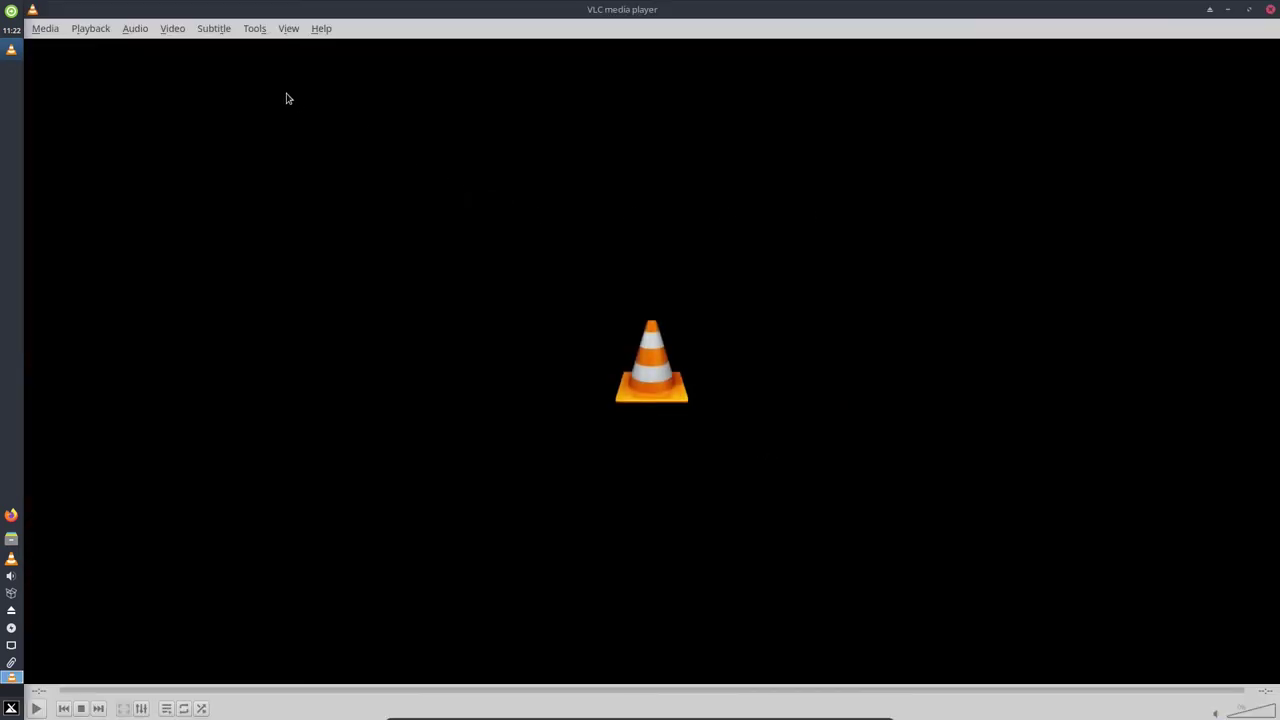
{"action": "left_click", "coordinate": [321, 30]}
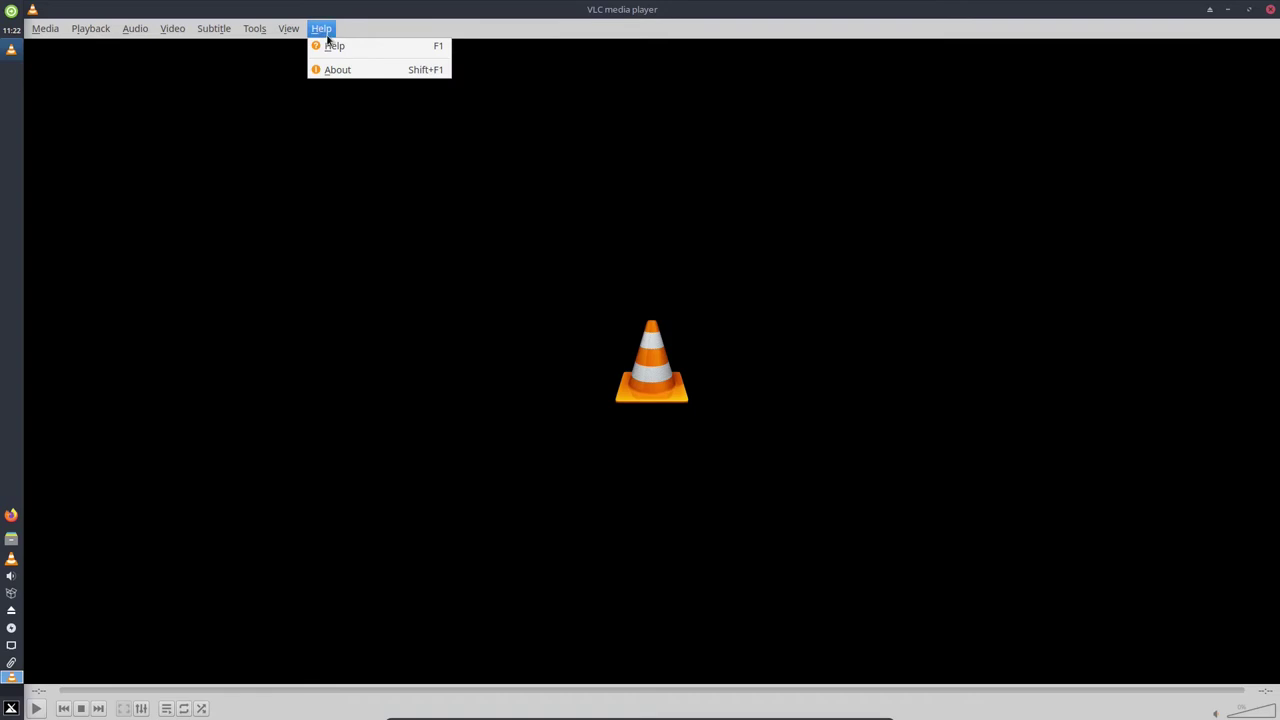
{"action": "left_click", "coordinate": [342, 70]}
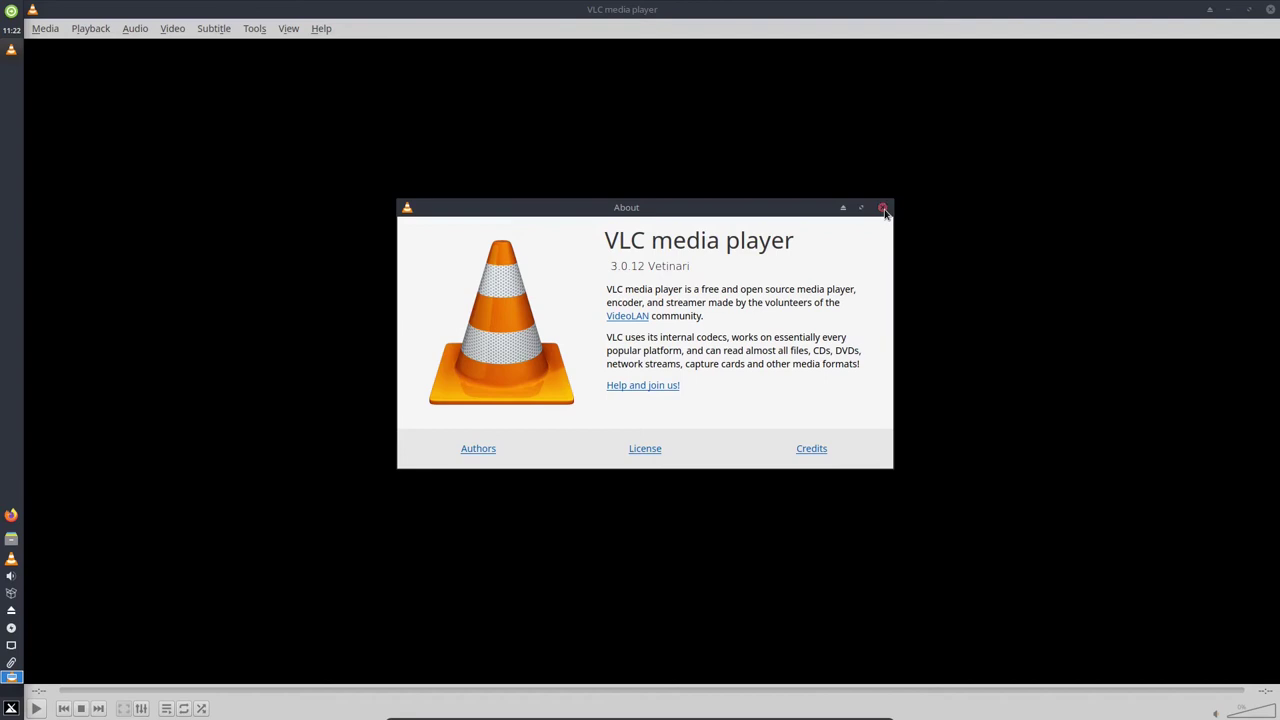
{"action": "left_click", "coordinate": [882, 208]}
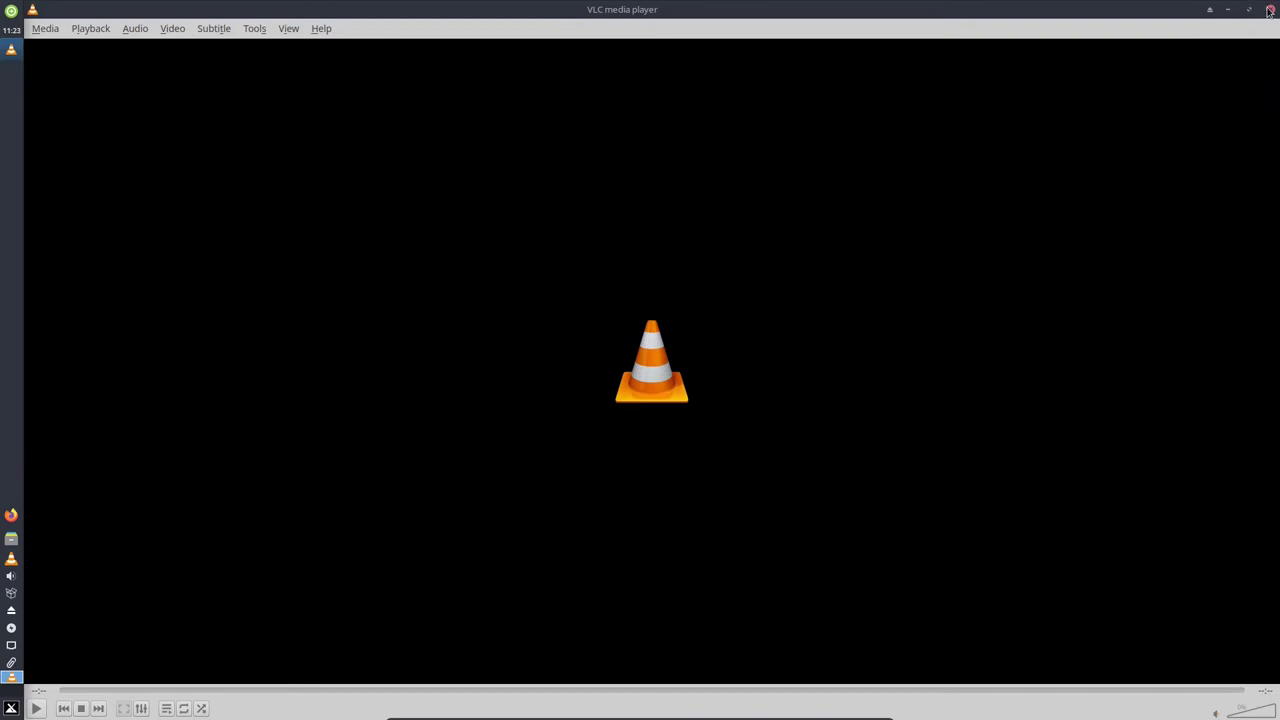
{"action": "left_click", "coordinate": [1270, 10]}
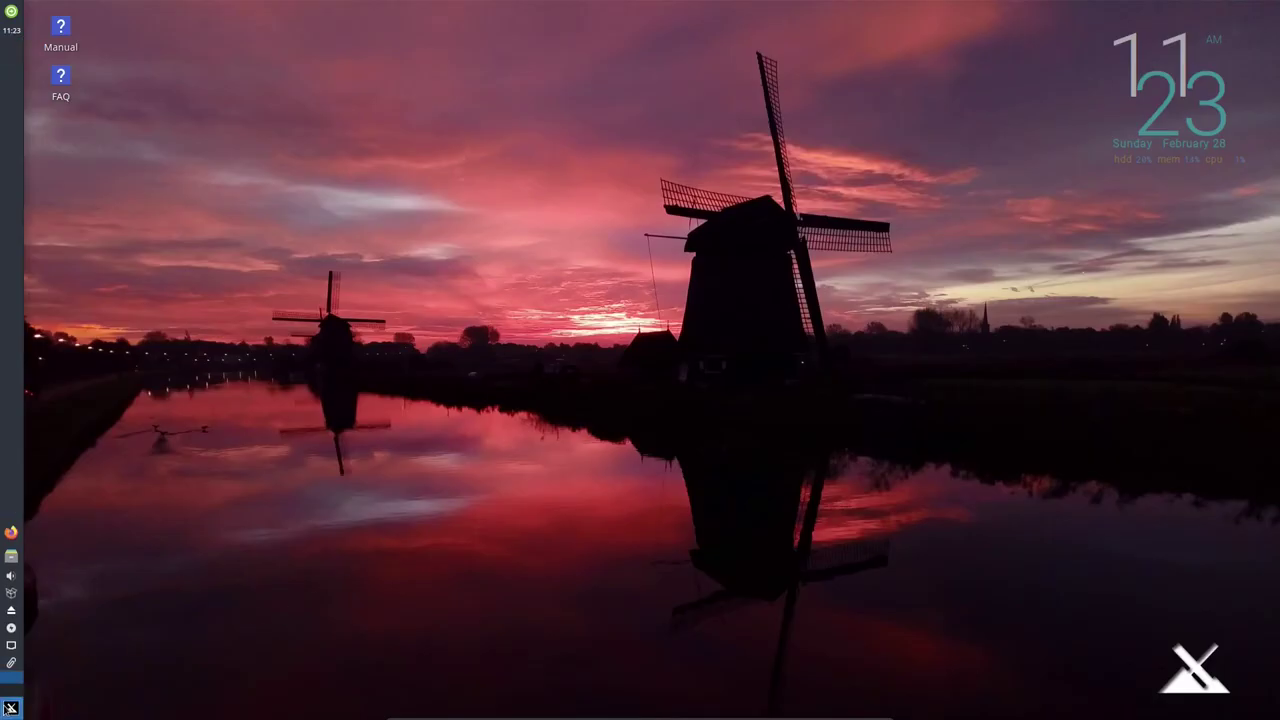
Launch MX Package Installer from the Whisker Menu's MX Tools category.
{"action": "left_click", "coordinate": [10, 708]}
{"action": "left_click", "coordinate": [272, 569]}
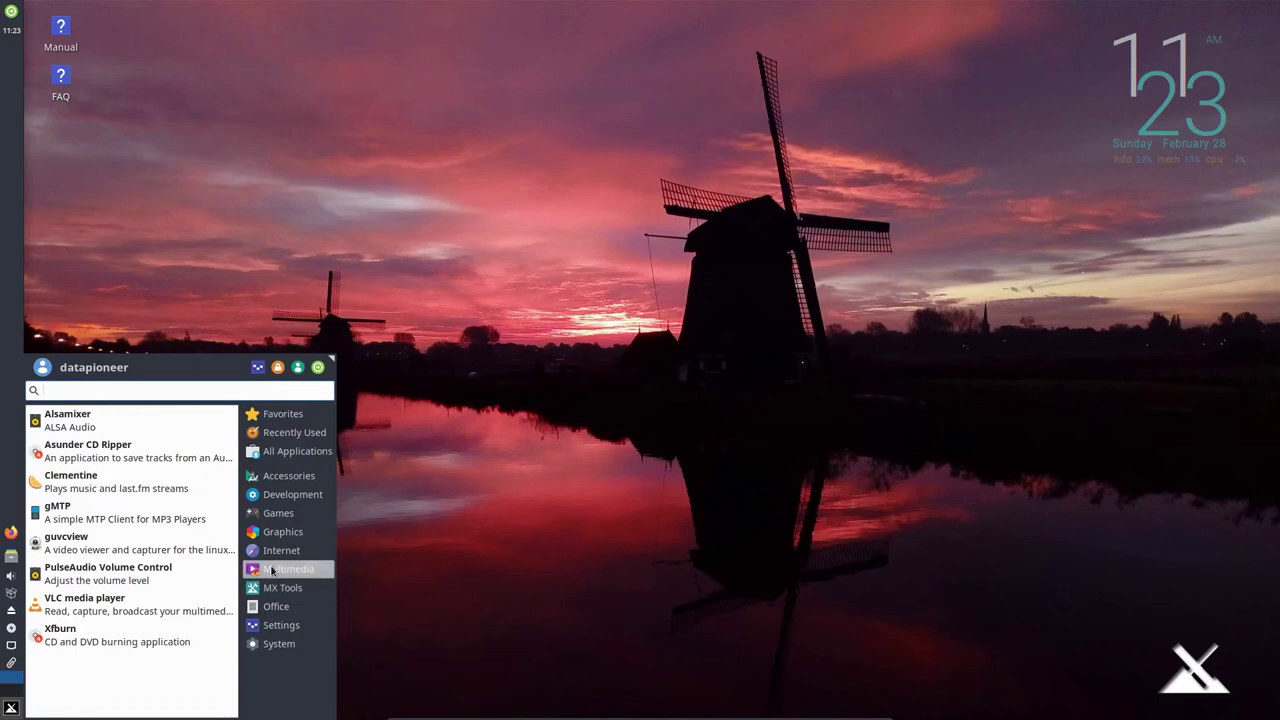
{"action": "left_click", "coordinate": [272, 588]}
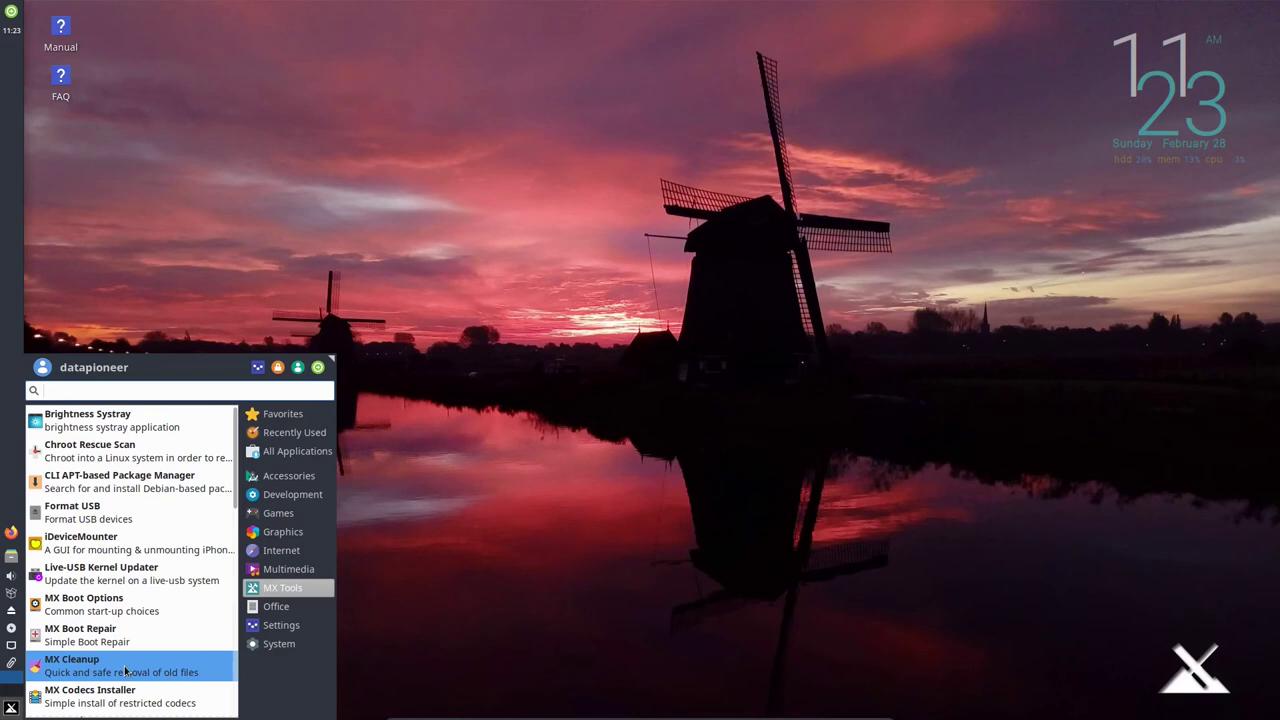
{"action": "scroll", "coordinate": [125, 672], "scroll_direction": "down", "scroll_amount": 2}
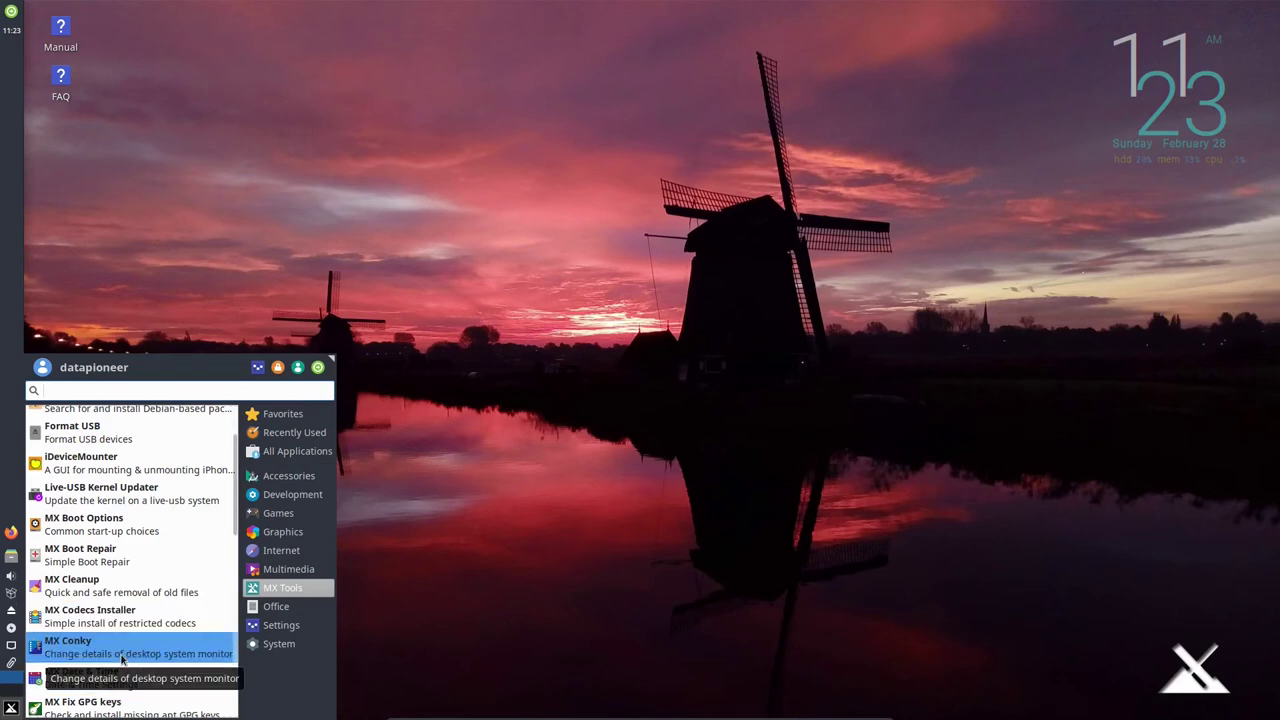
{"action": "scroll", "coordinate": [123, 655], "scroll_direction": "down", "scroll_amount": 2}
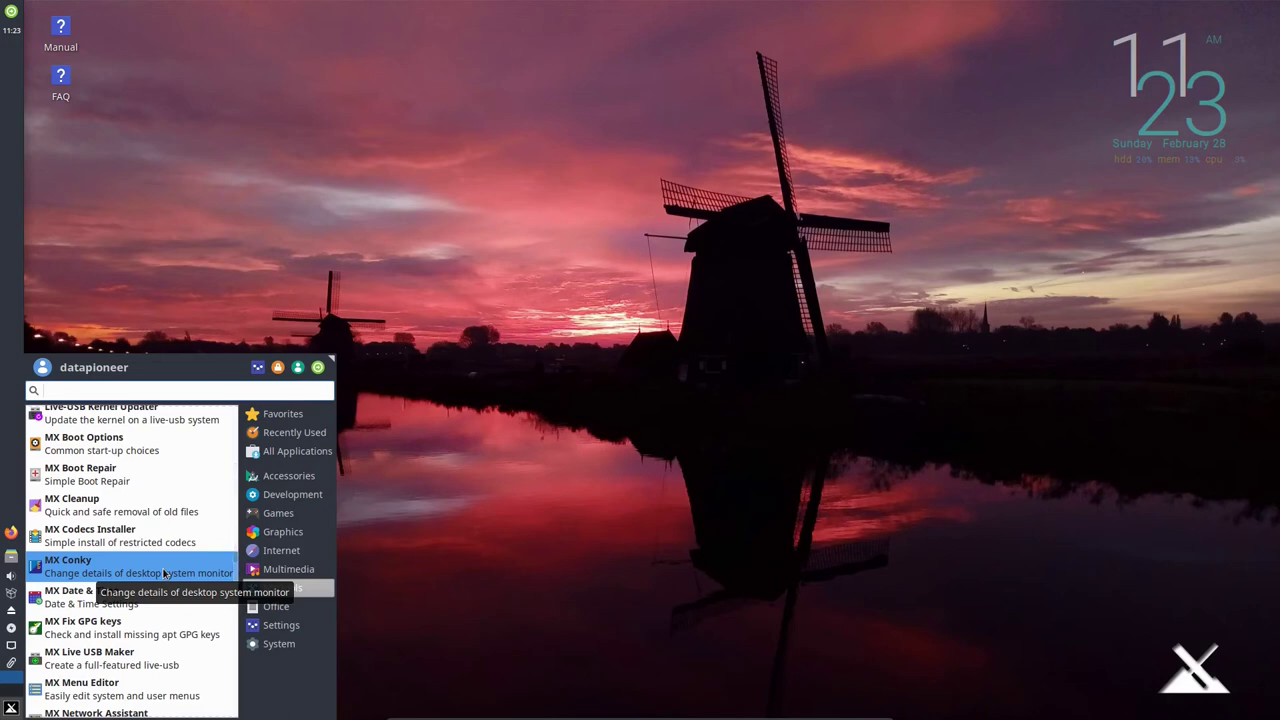
{"action": "scroll", "coordinate": [164, 573], "scroll_direction": "down", "scroll_amount": 2}
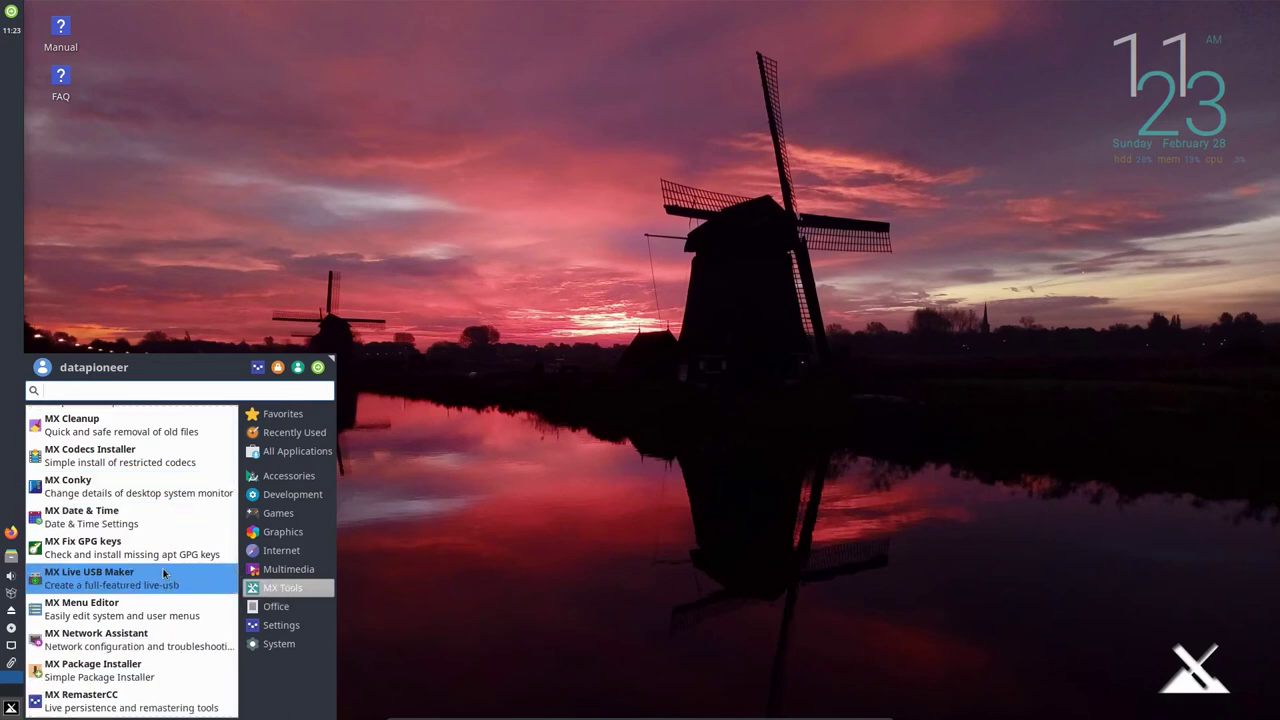
{"action": "scroll", "coordinate": [164, 573], "scroll_direction": "down", "scroll_amount": 1}
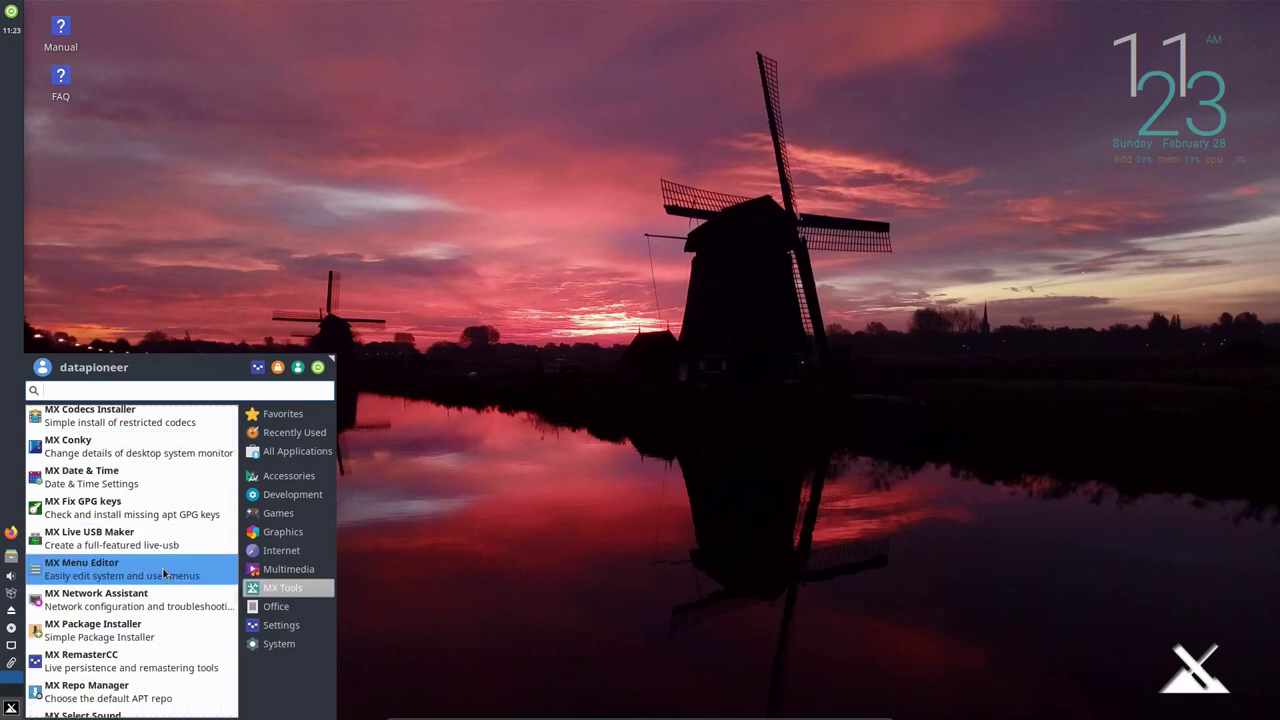
{"action": "left_click", "coordinate": [155, 626]}
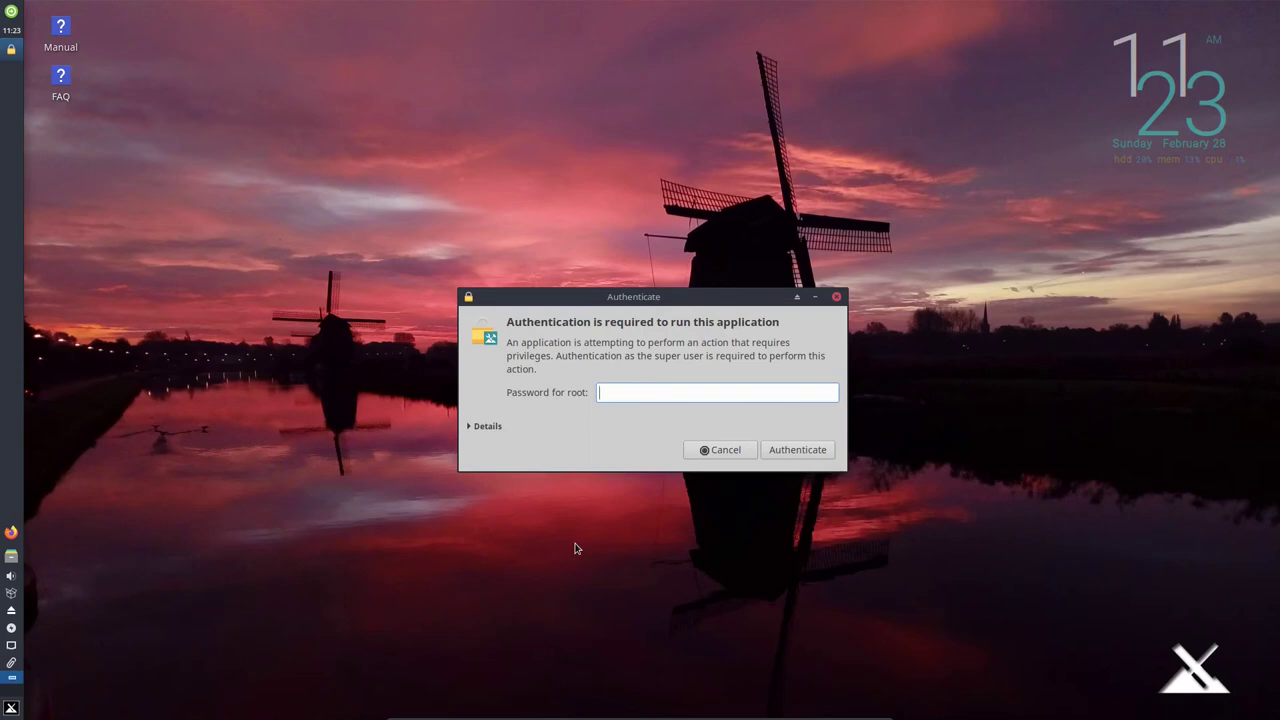
Enter the root password, correcting a typo, and authenticate.
{"action": "type", "text": "********"}
{"action": "key", "text": "BackSpace"}
{"action": "key", "text": "BackSpace"}
{"action": "key", "text": "BackSpace"}
{"action": "key", "text": "BackSpace"}
{"action": "key", "text": "BackSpace"}
{"action": "key", "text": "BackSpace"}
{"action": "key", "text": "BackSpace"}
{"action": "key", "text": "BackSpace"}
{"action": "type", "text": "*********"}
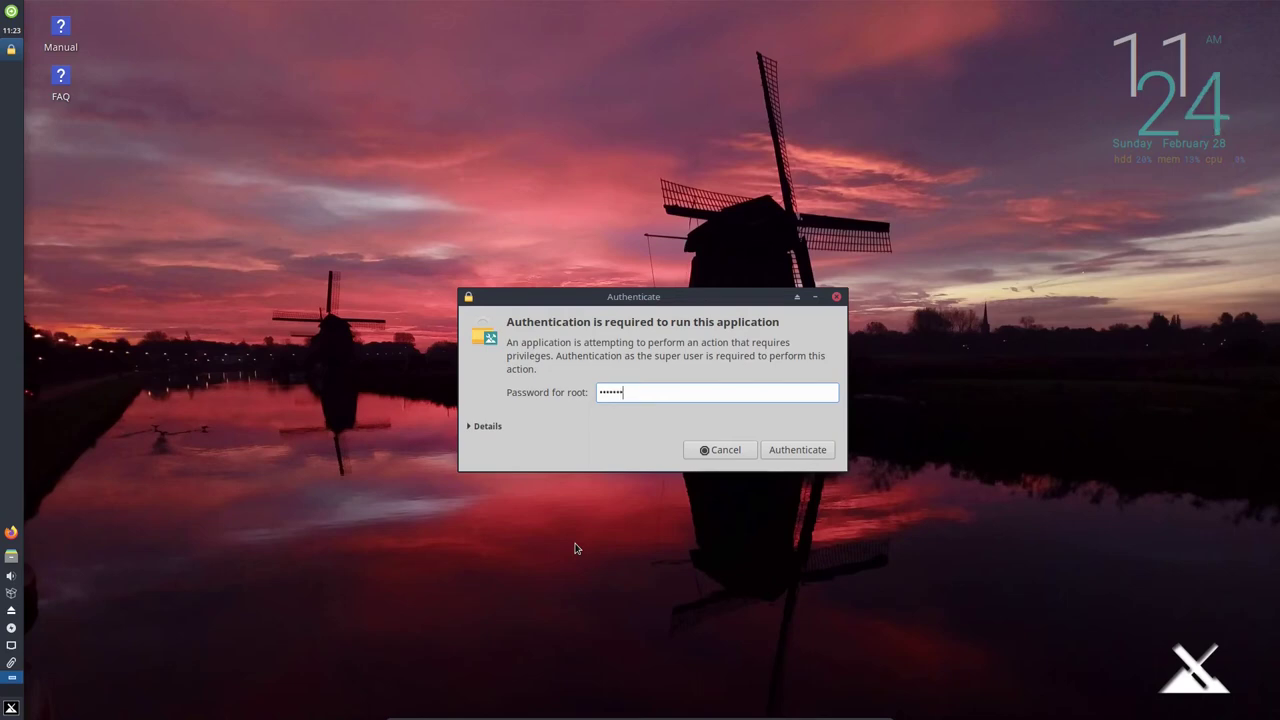
{"action": "left_click", "coordinate": [808, 452]}
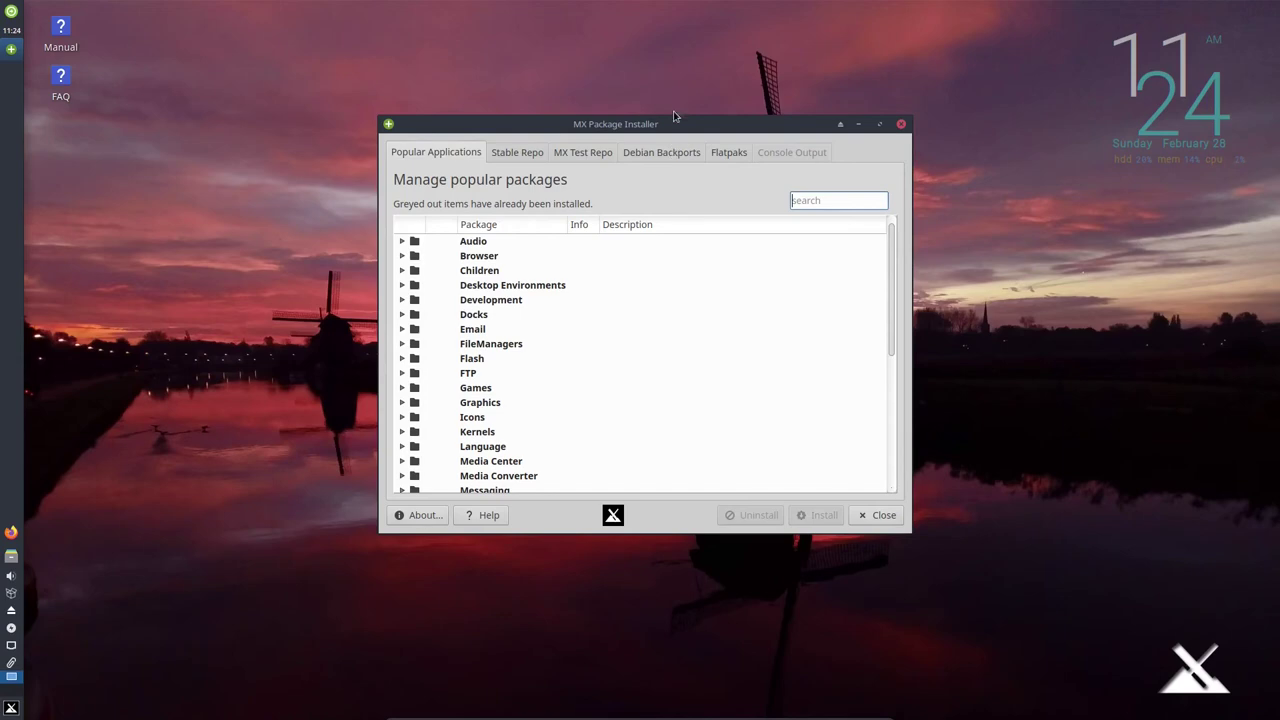
Expand Graphics, tick Krita, and install it, confirming the package list.
{"action": "left_click_drag", "start_coordinate": [693, 125], "coordinate": [709, 14]}
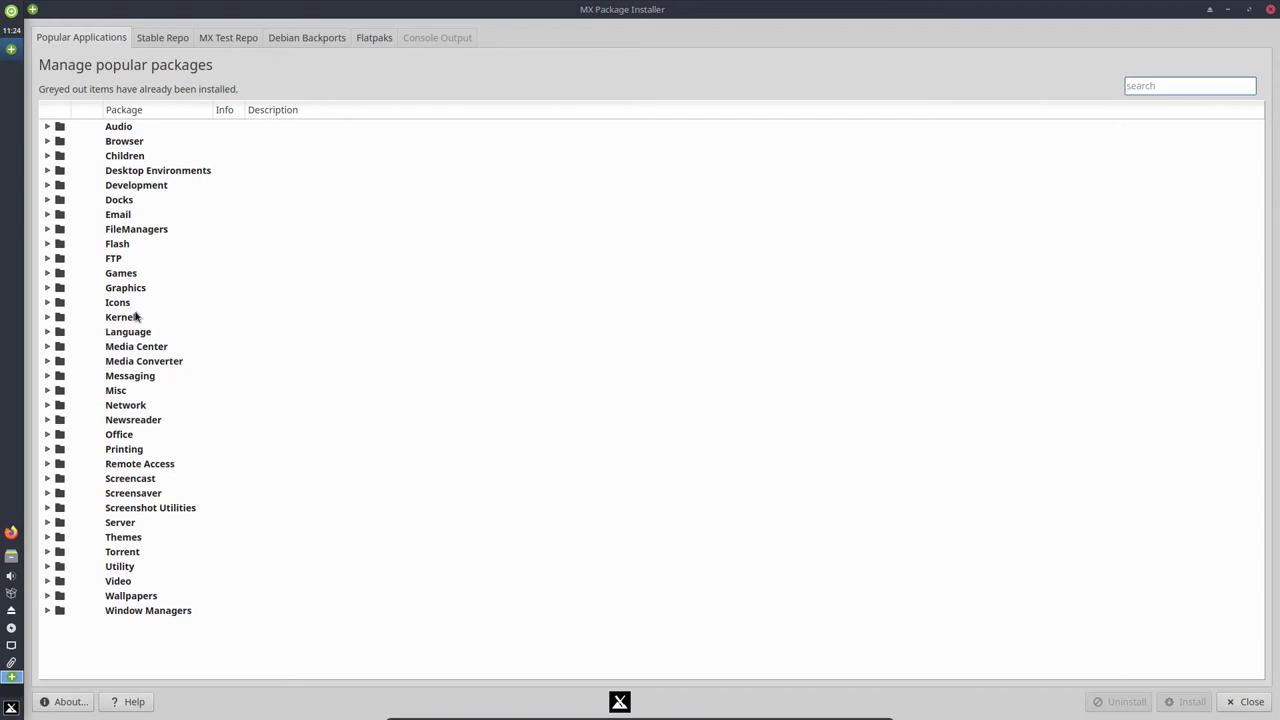
{"action": "left_click", "coordinate": [46, 288]}
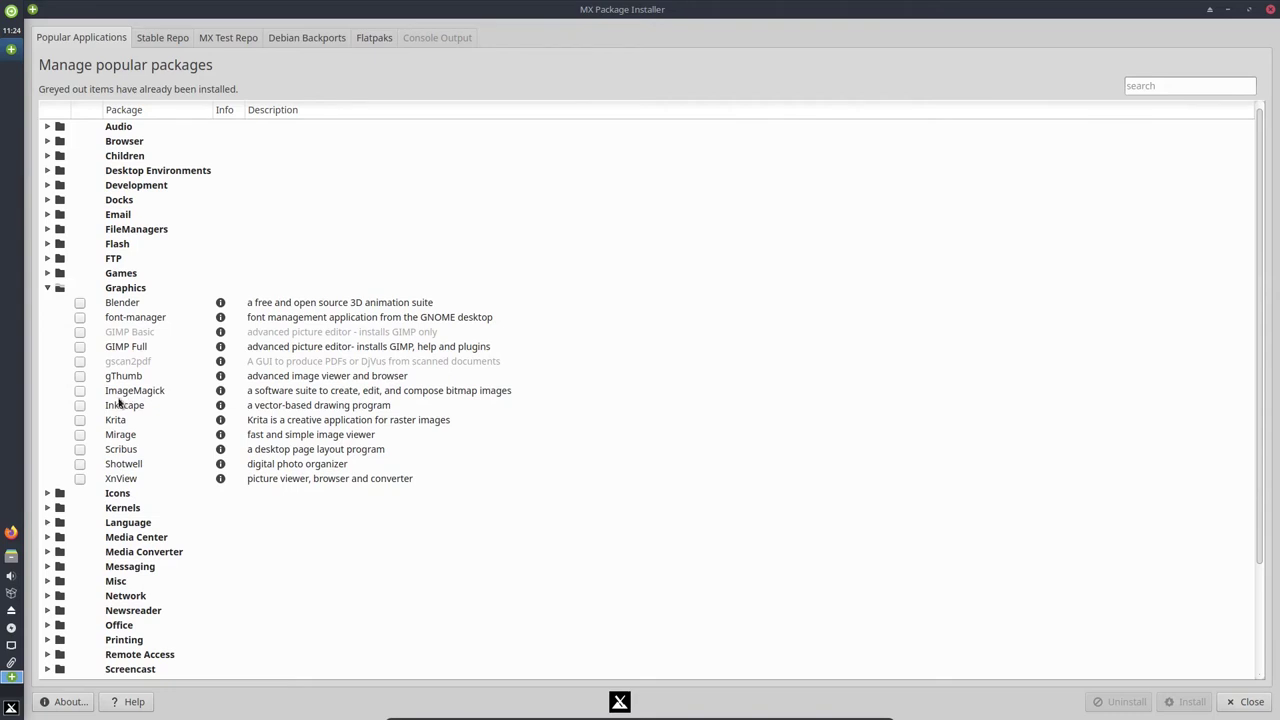
{"action": "left_click", "coordinate": [79, 420]}
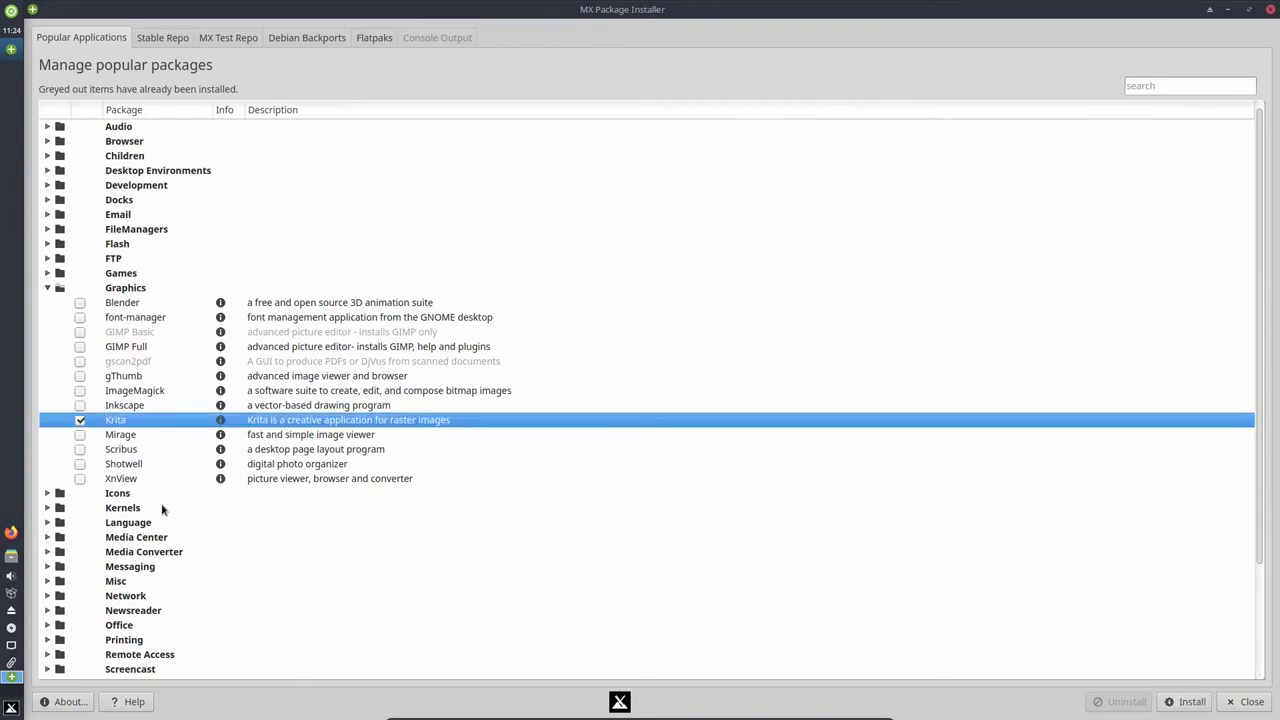
{"action": "left_click", "coordinate": [1180, 704]}
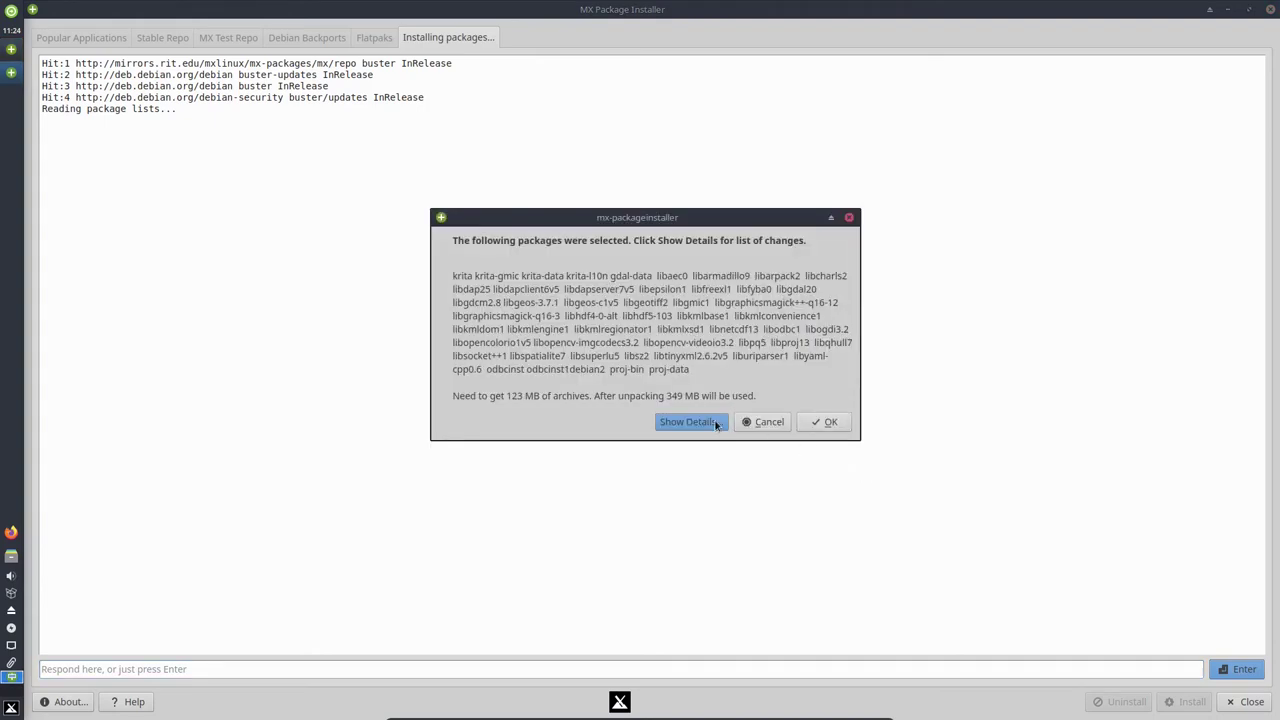
{"action": "left_click", "coordinate": [826, 422]}
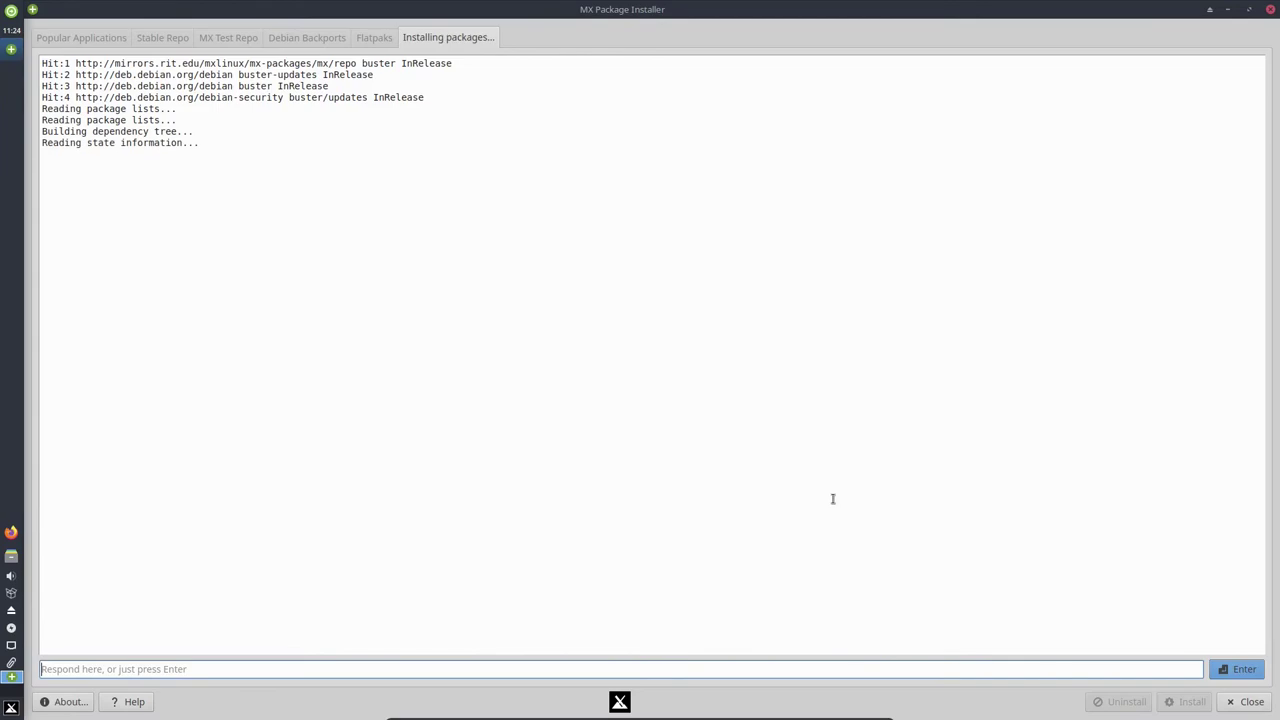
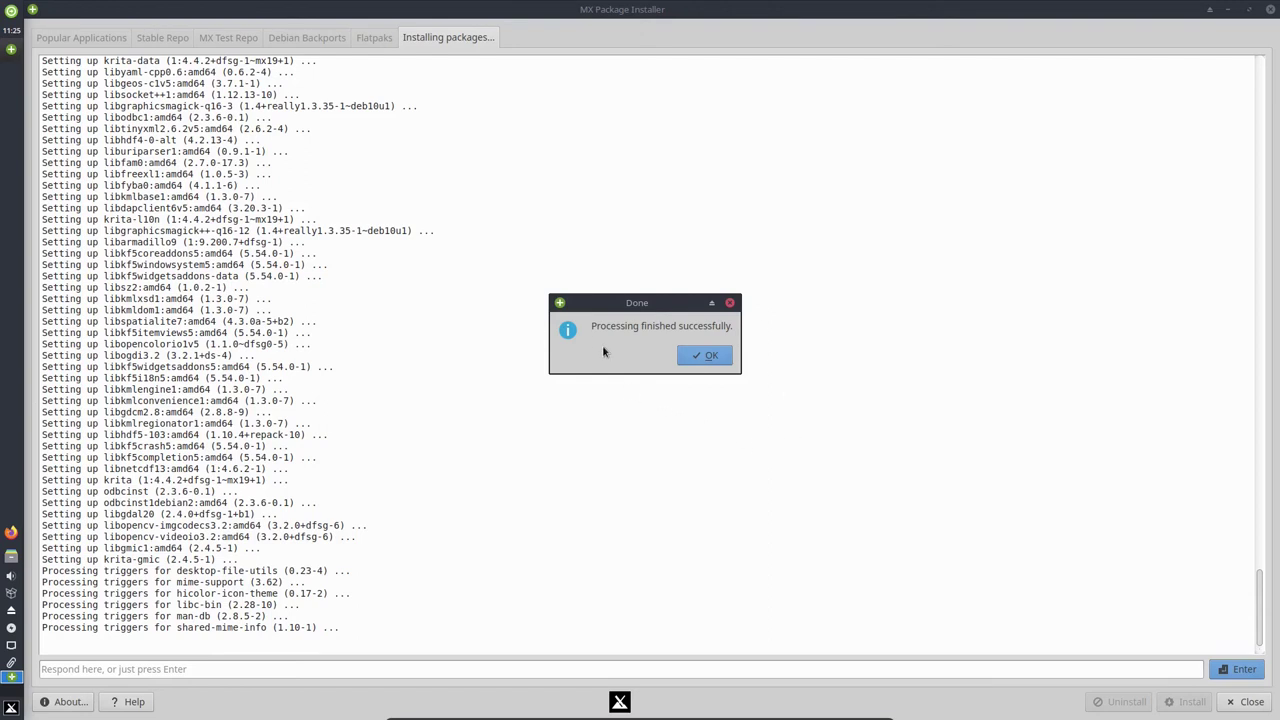
Confirm the 'Processing finished successfully' notice for Krita and close MX Package Installer.
{"action": "left_click", "coordinate": [707, 357]}
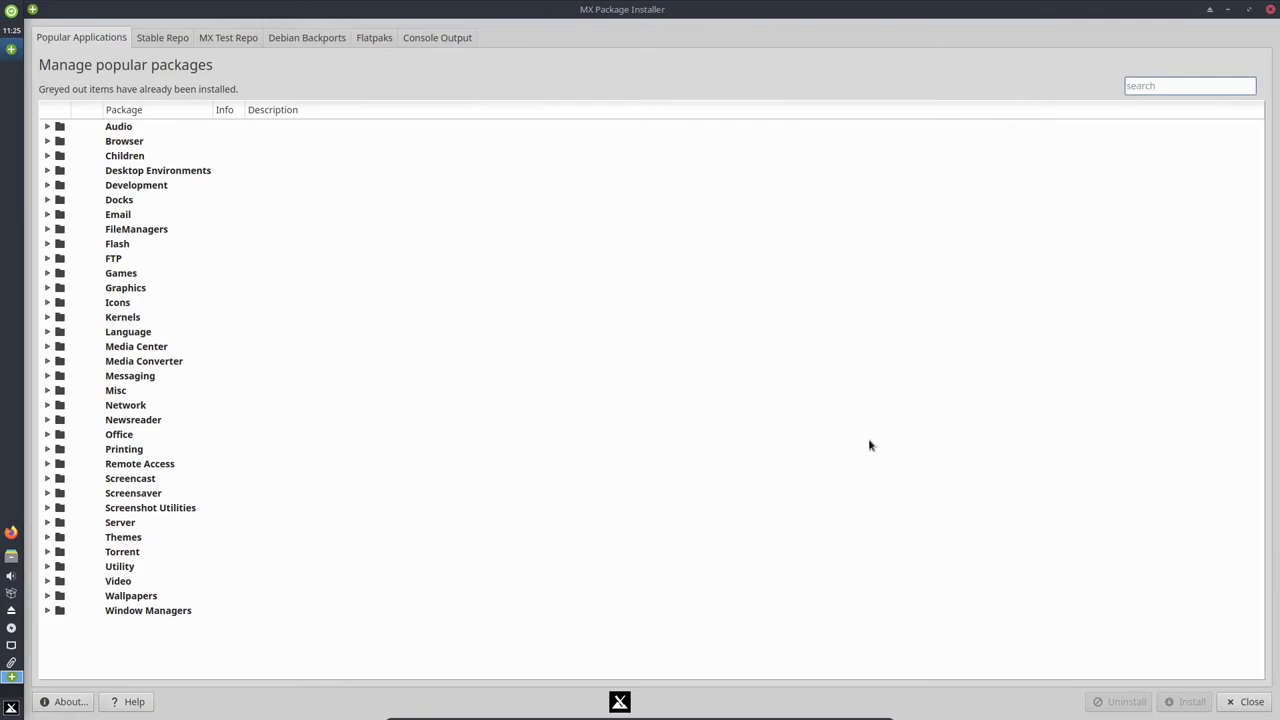
{"action": "left_click", "coordinate": [1251, 704]}
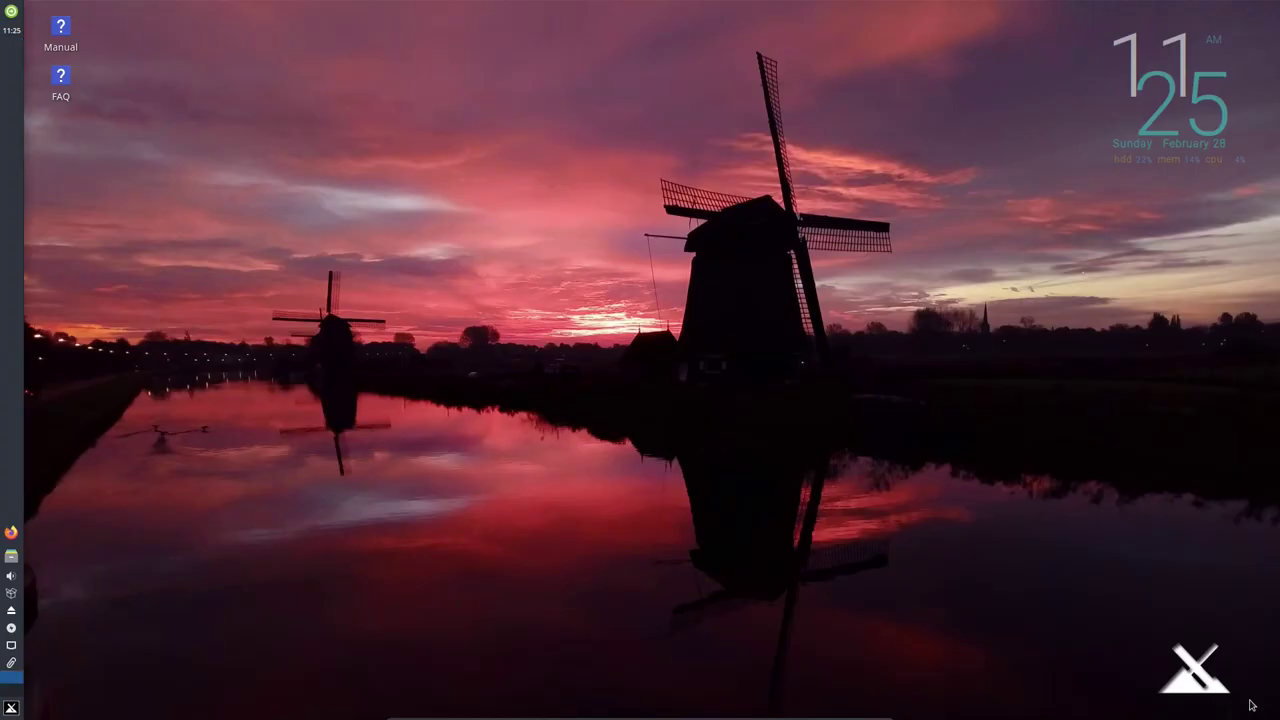
Launch Krita from the Whisker Menu's Graphics category and maximize its window.
{"action": "left_click", "coordinate": [11, 707]}
{"action": "left_click", "coordinate": [288, 569]}
{"action": "left_click", "coordinate": [298, 533]}
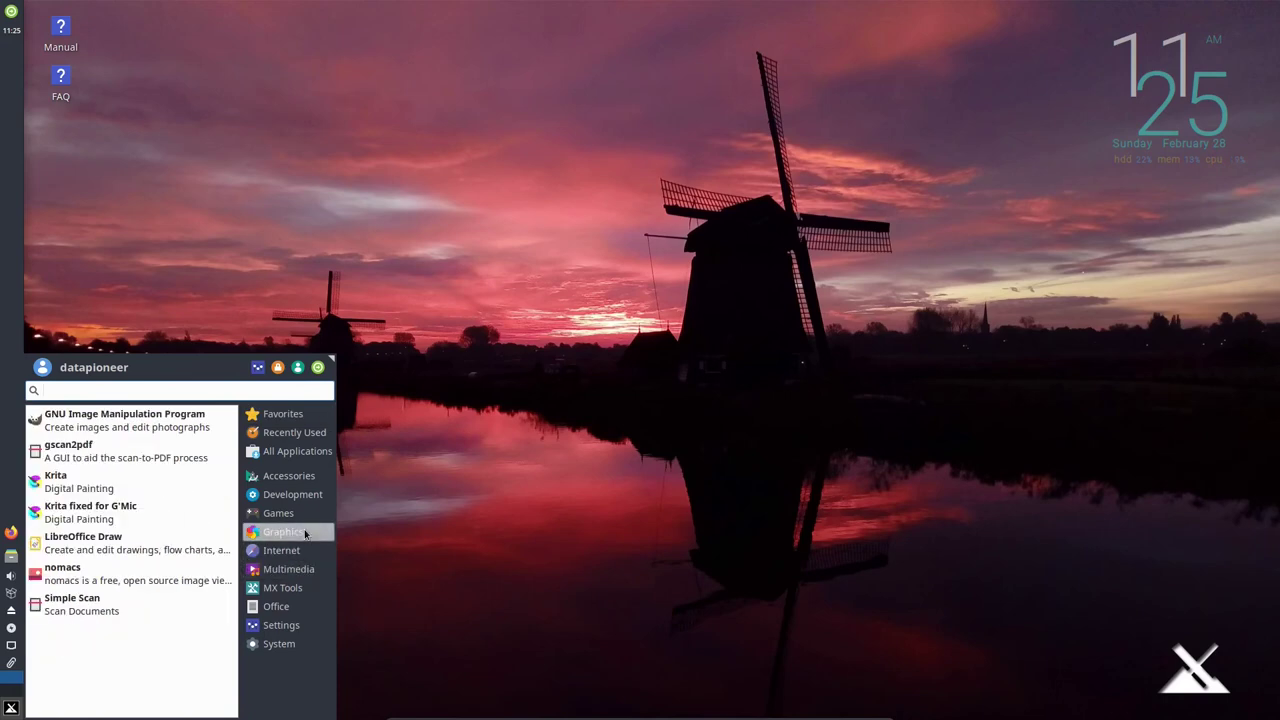
{"action": "left_click", "coordinate": [166, 486]}
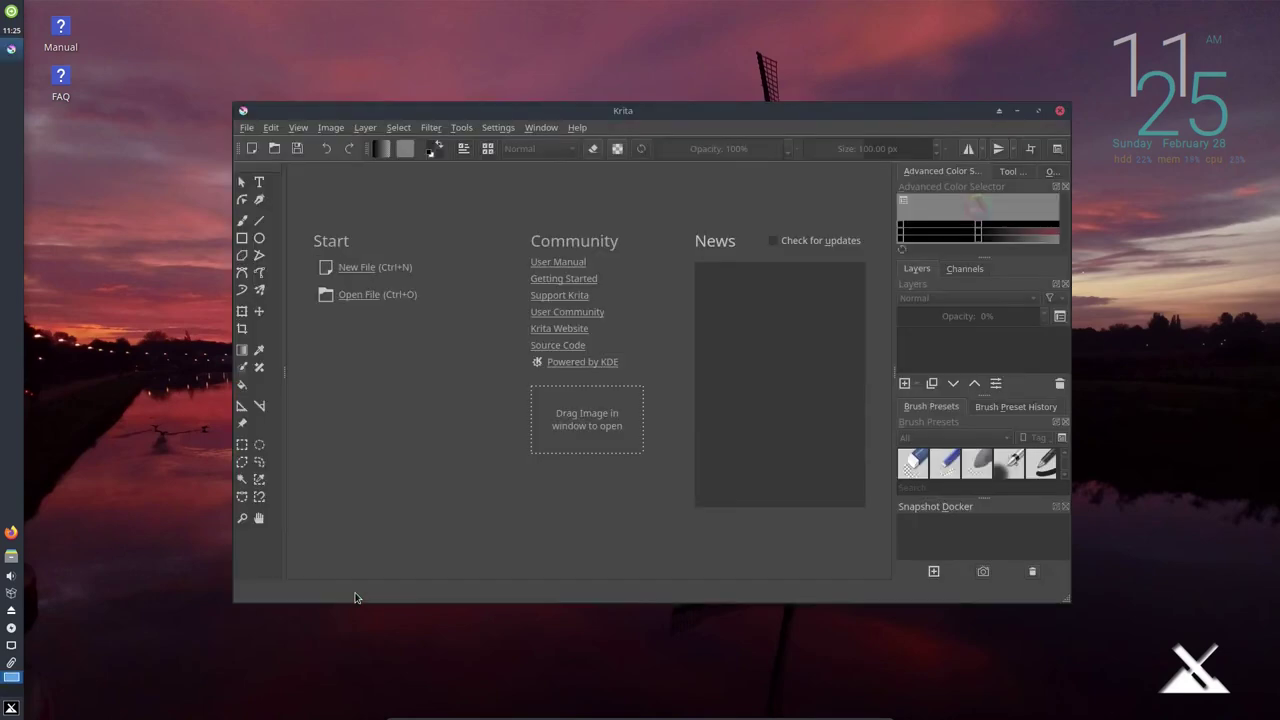
{"action": "left_click_drag", "start_coordinate": [686, 118], "coordinate": [697, 3]}
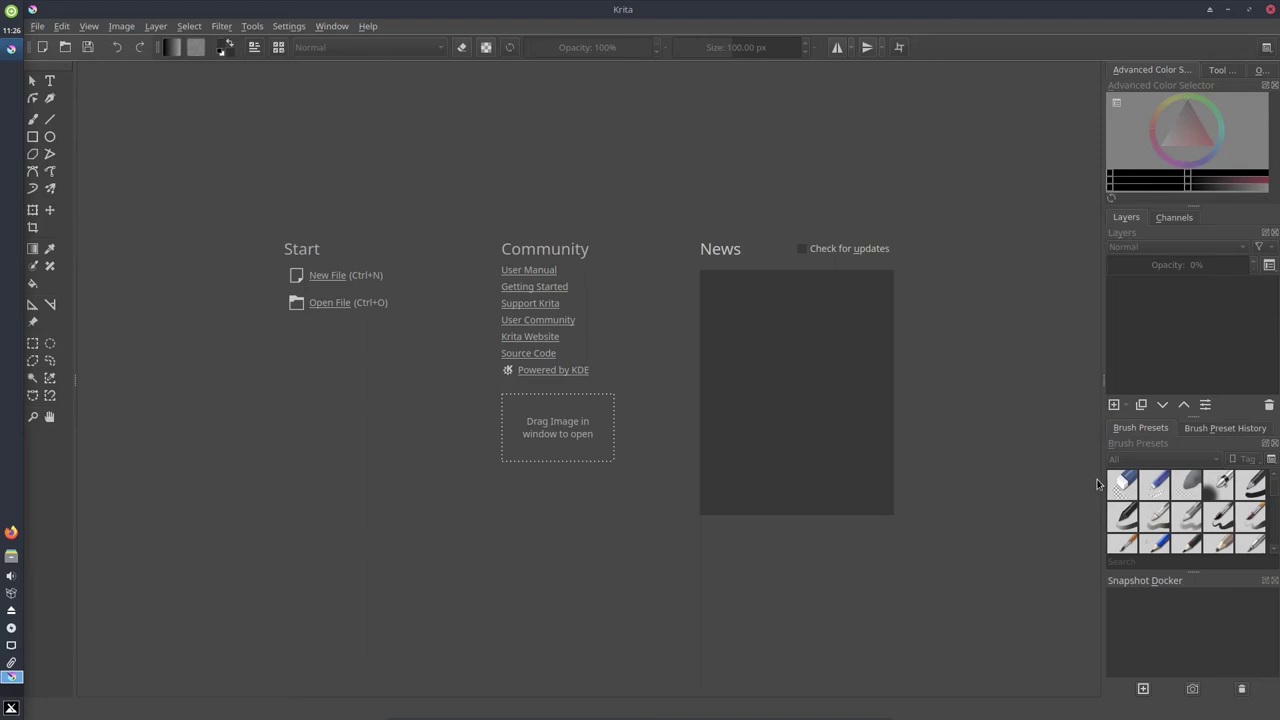
Open the mx-19Desktop.png image from Pictures in Krita.
{"action": "left_click", "coordinate": [37, 26]}
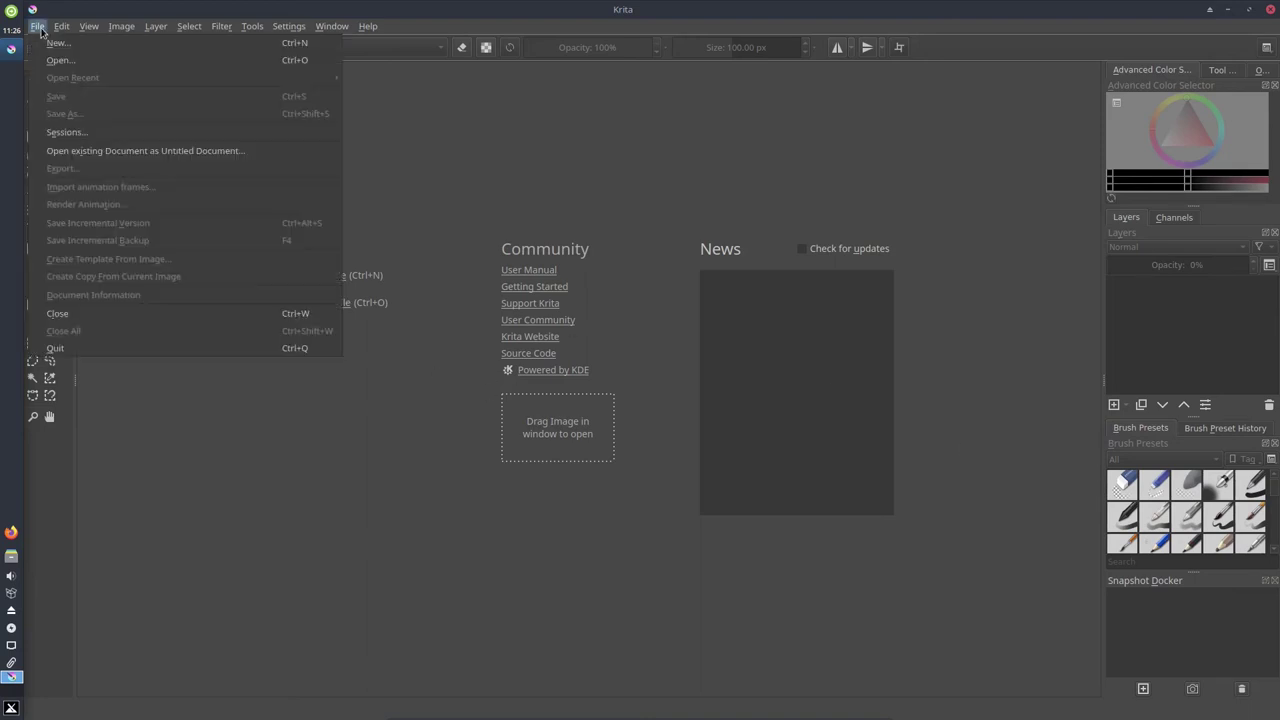
{"action": "left_click", "coordinate": [52, 60]}
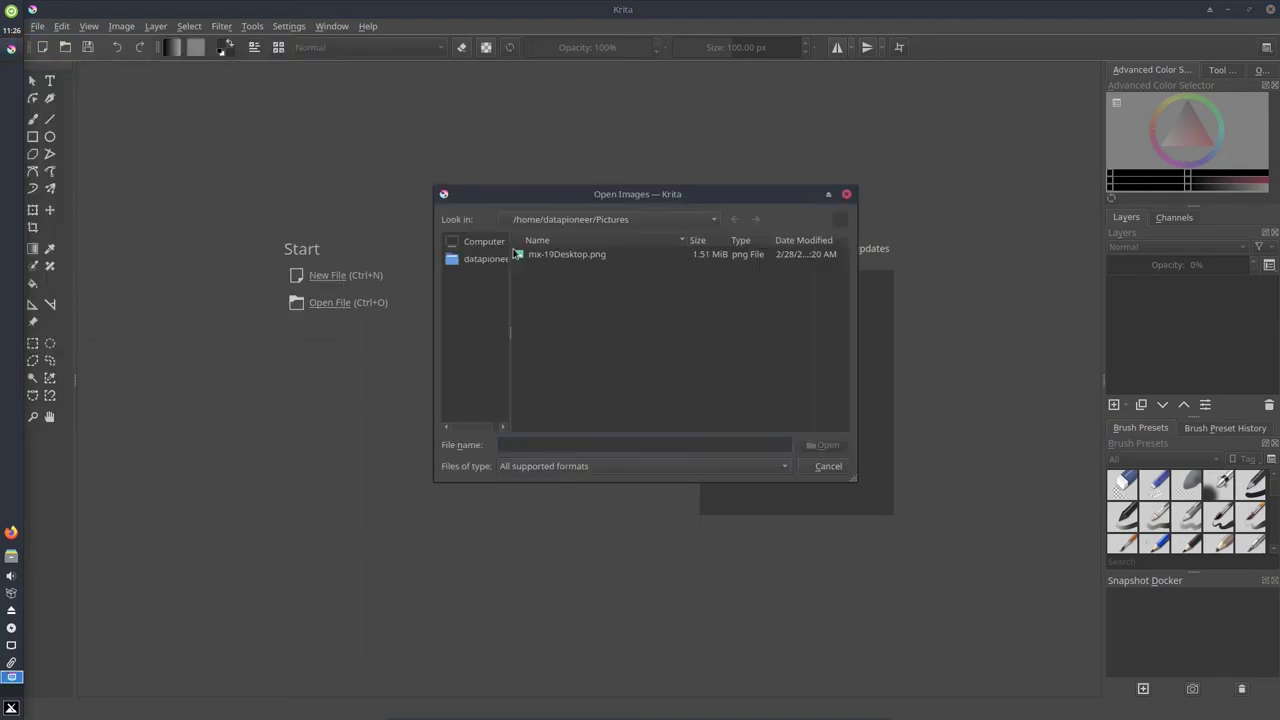
{"action": "left_click", "coordinate": [552, 256]}
{"action": "left_click", "coordinate": [818, 446]}
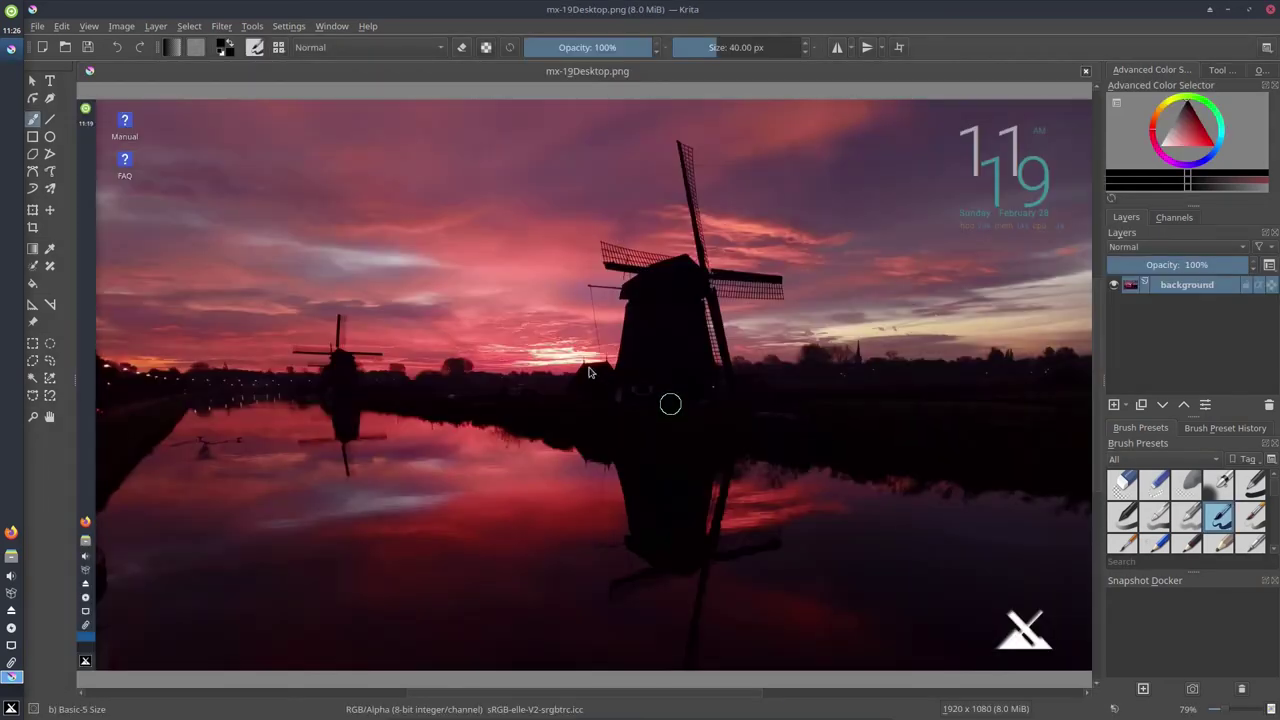
Preview the brush and colour popup palette on the canvas, then close Krita.
{"action": "right_click", "coordinate": [490, 356]}
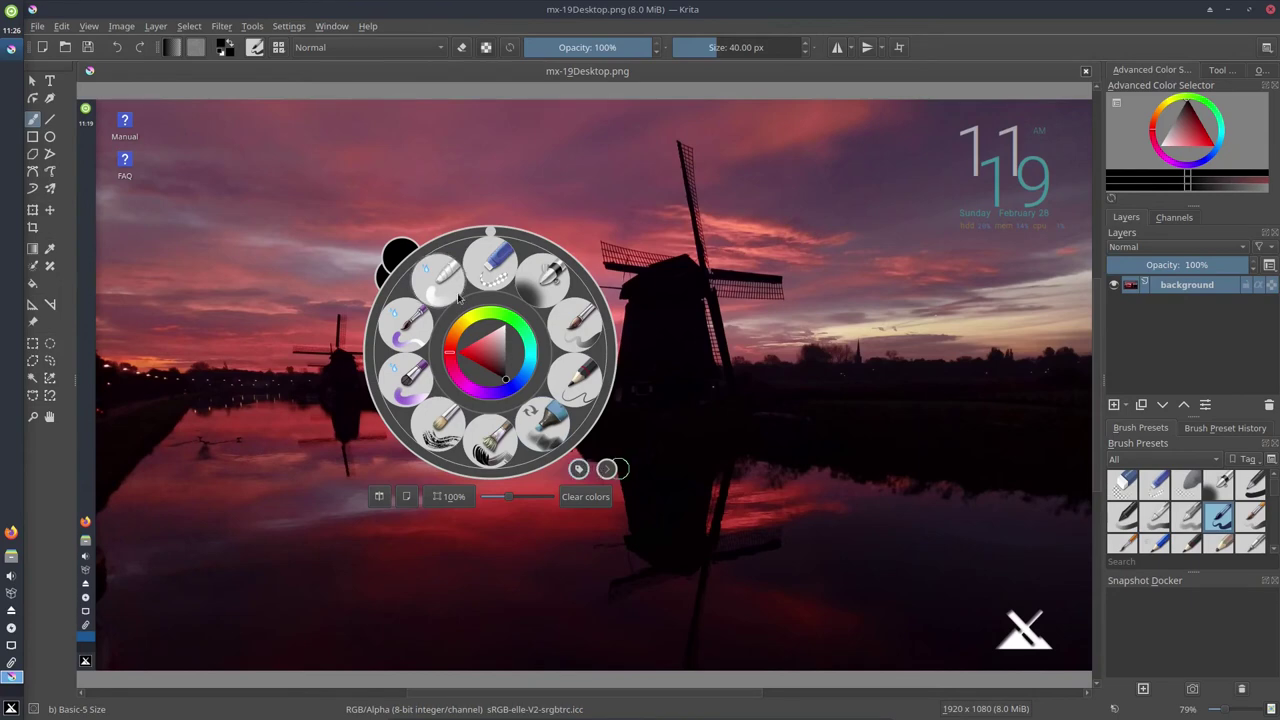
{"action": "left_click", "coordinate": [705, 396]}
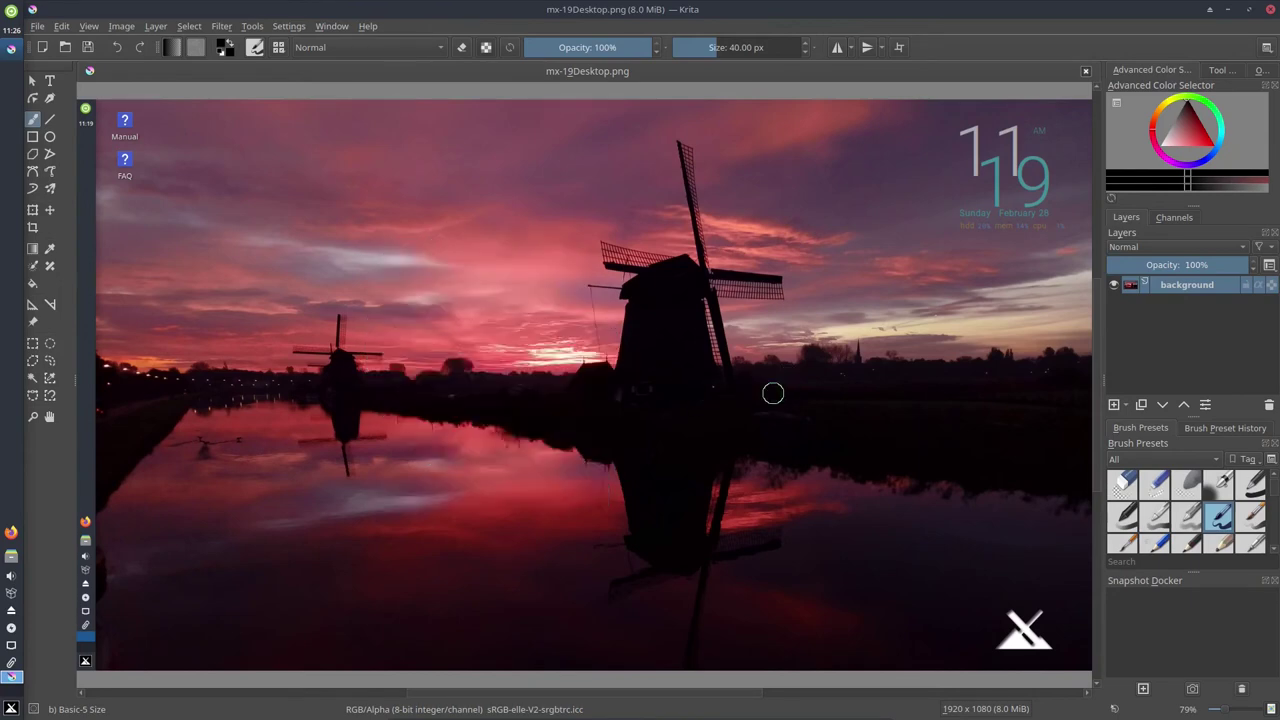
{"action": "left_click", "coordinate": [1271, 9]}
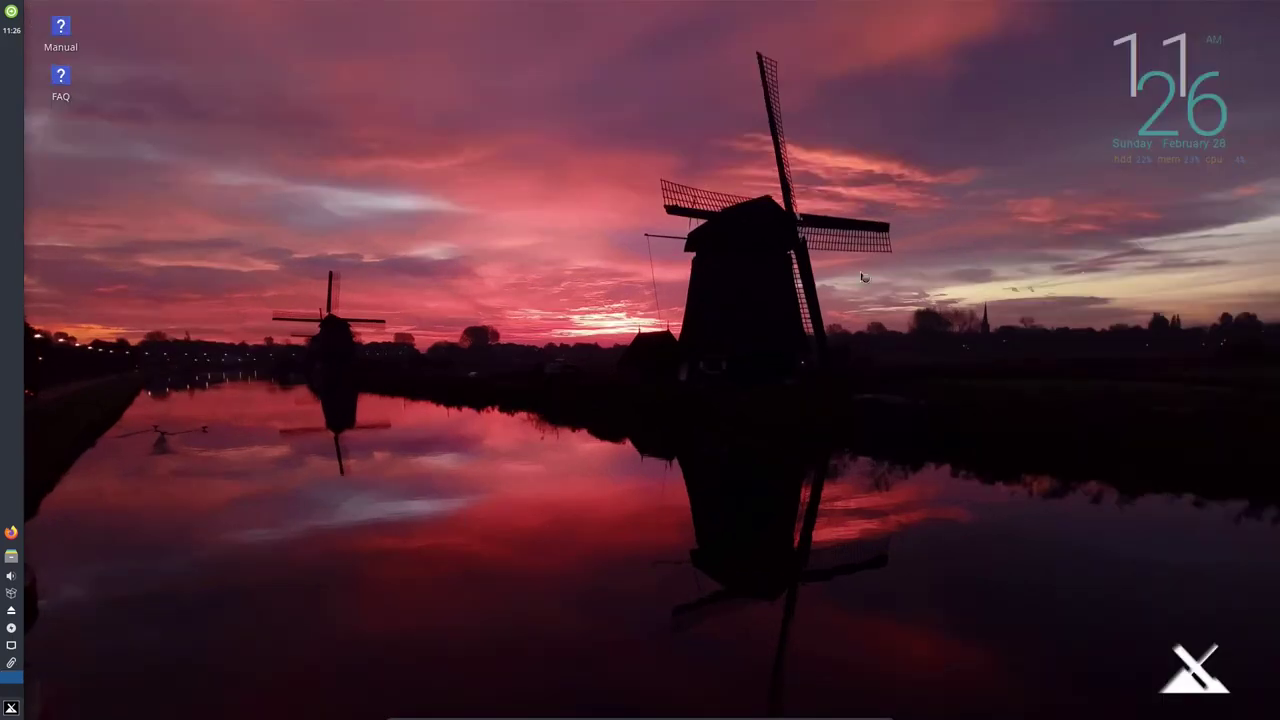
Scroll through the MX Tools apps, then list the Office apps down to LibreOffice Writer.
{"action": "left_click", "coordinate": [12, 708]}
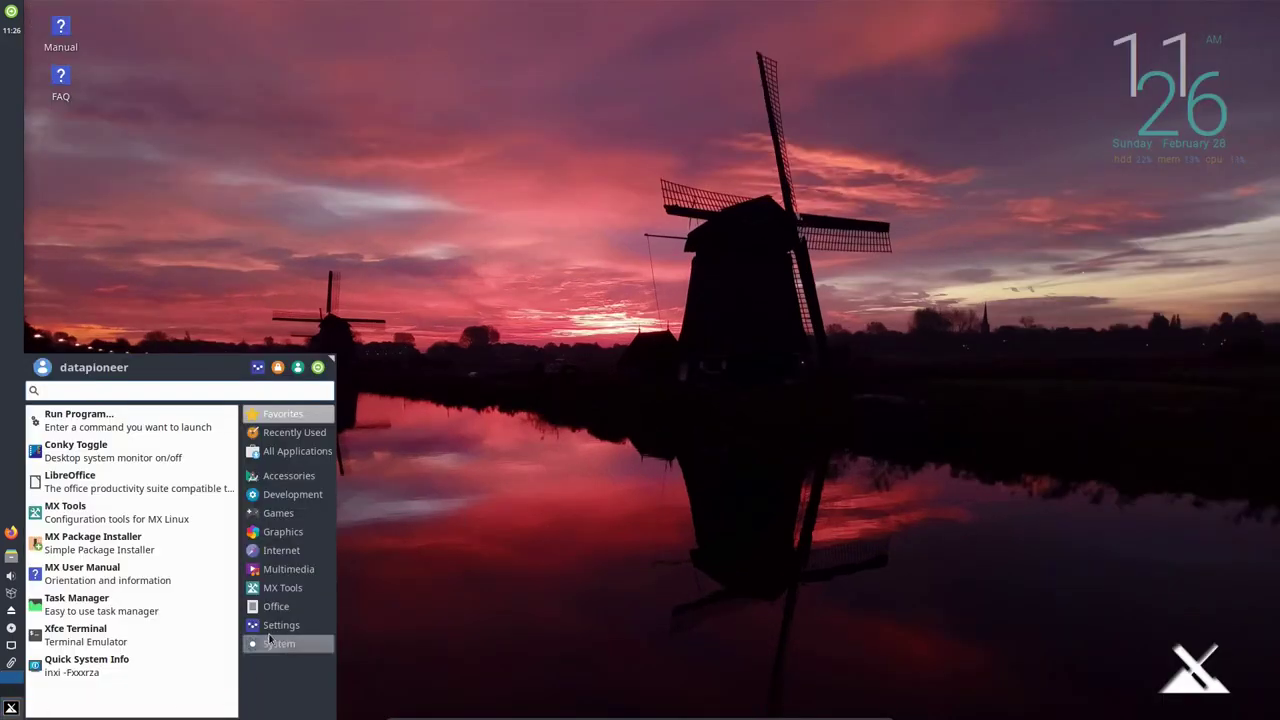
{"action": "mouse_move", "coordinate": [291, 594]}
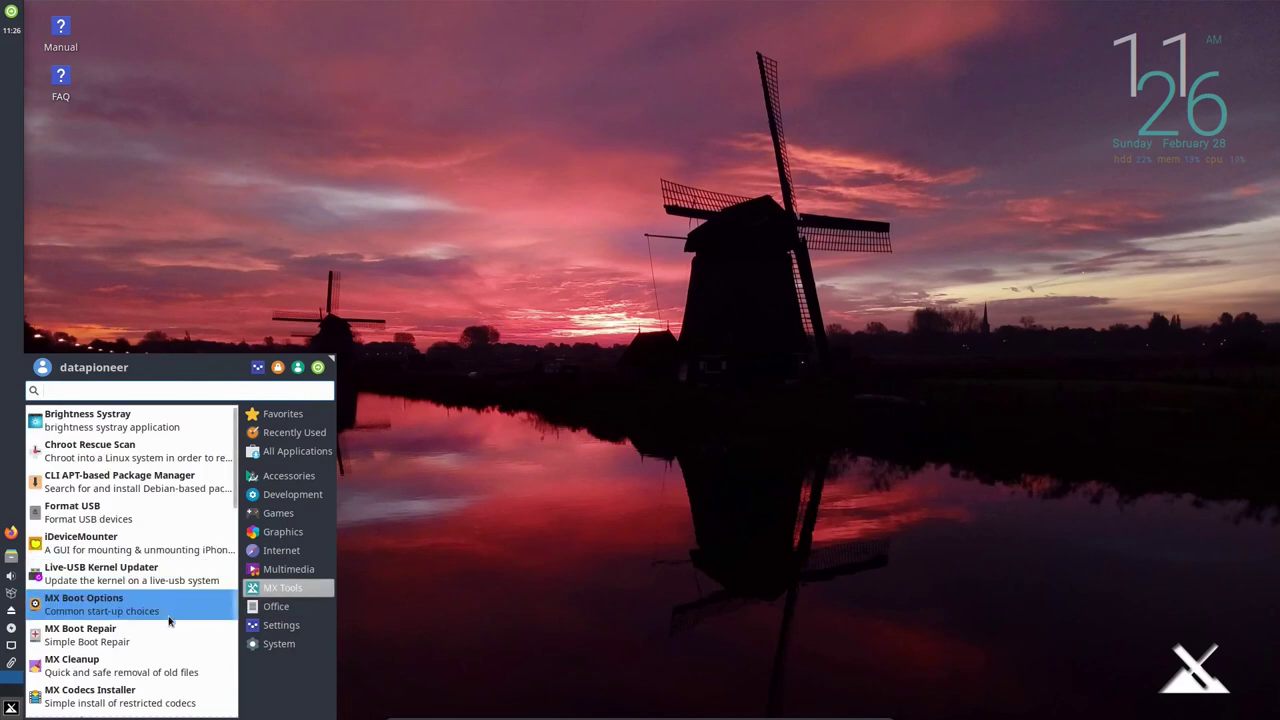
{"action": "scroll", "coordinate": [168, 621], "scroll_direction": "down", "scroll_amount": 5}
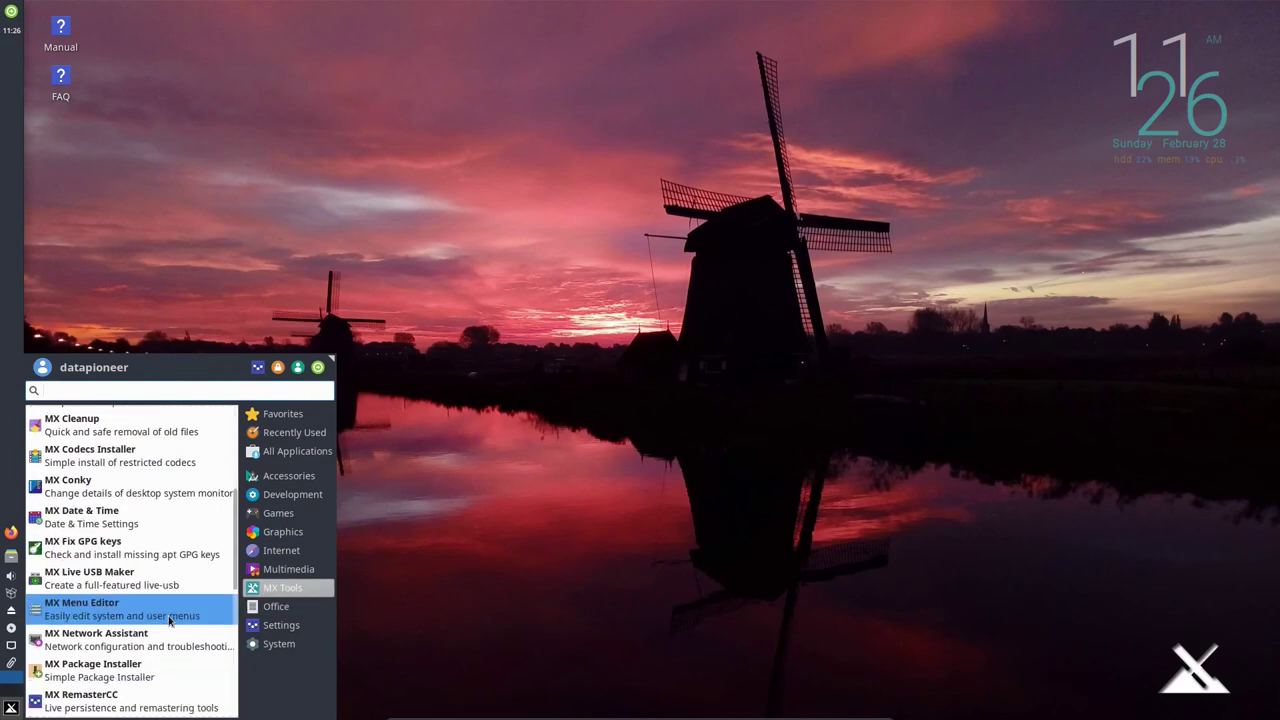
{"action": "scroll", "coordinate": [168, 620], "scroll_direction": "down", "scroll_amount": 5}
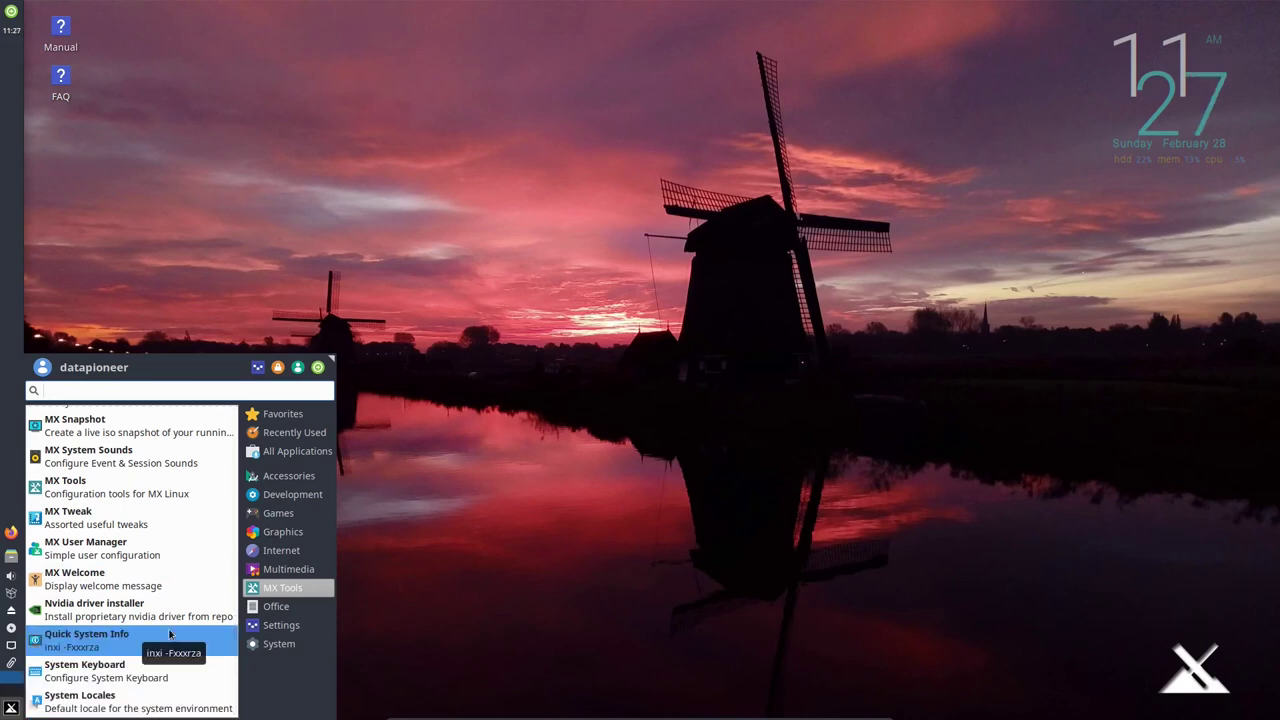
{"action": "left_click", "coordinate": [277, 607]}
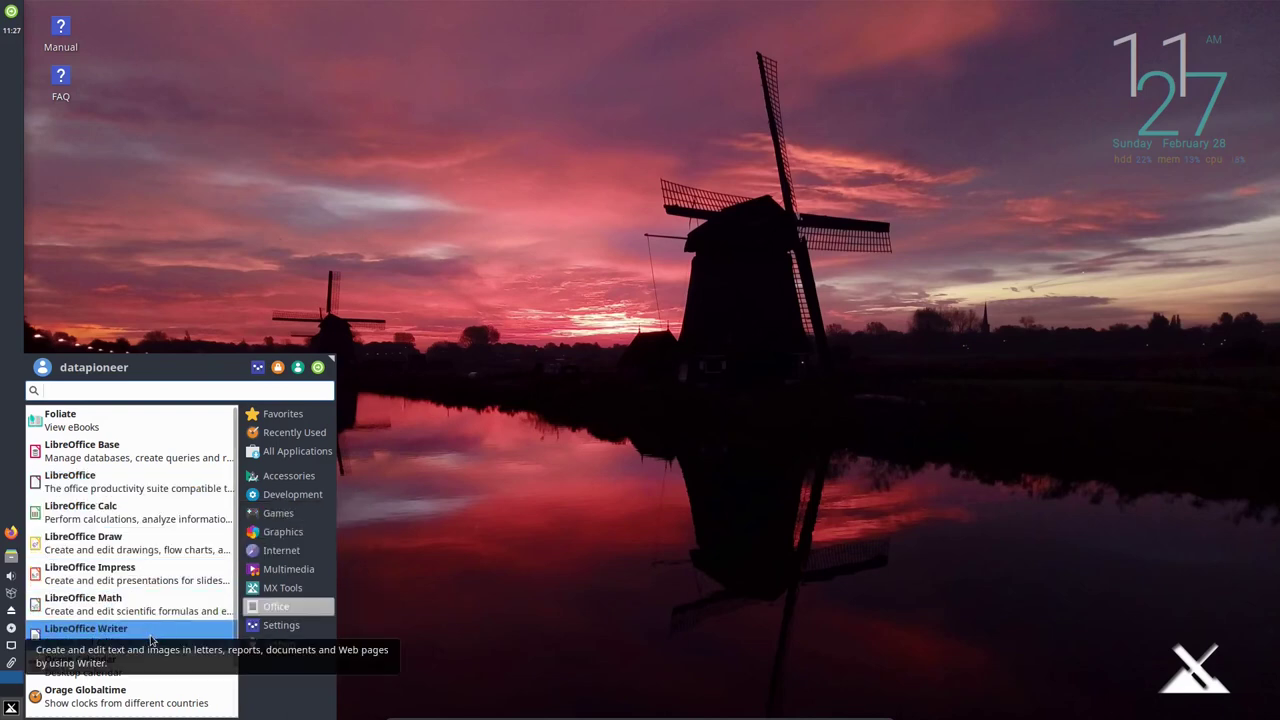
{"action": "scroll", "coordinate": [150, 637], "scroll_direction": "down", "scroll_amount": 2}
Launch LibreOffice Writer and zoom in three steps on the blank page.
{"action": "left_click", "coordinate": [173, 575]}
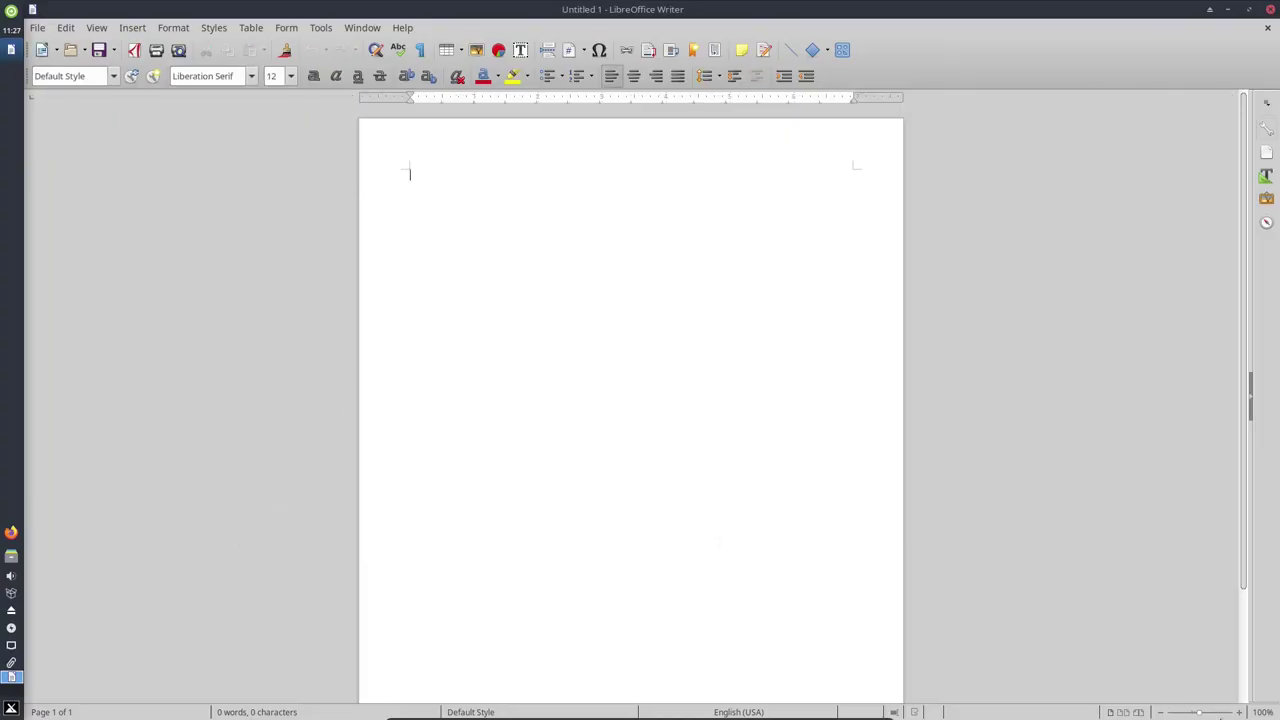
{"action": "left_click", "coordinate": [1236, 712]}
{"action": "left_click", "coordinate": [1236, 712]}
{"action": "left_click", "coordinate": [1236, 712]}
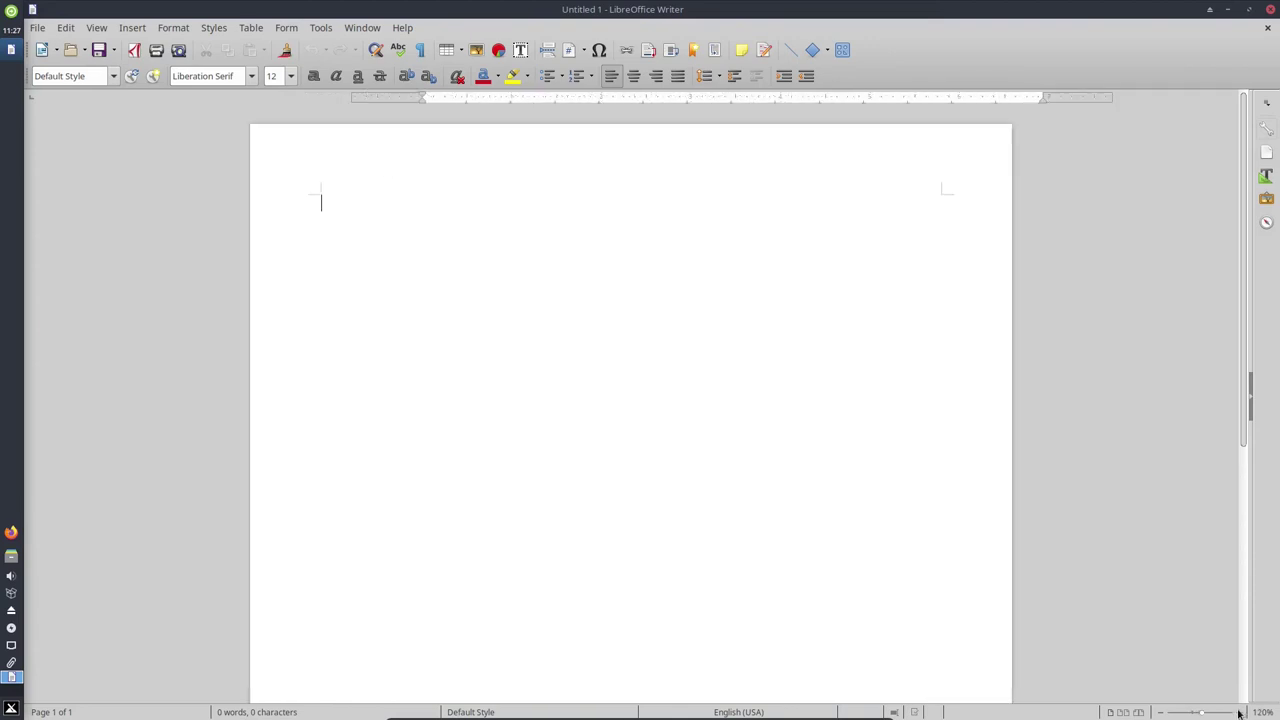
{"action": "left_click", "coordinate": [1237, 712]}
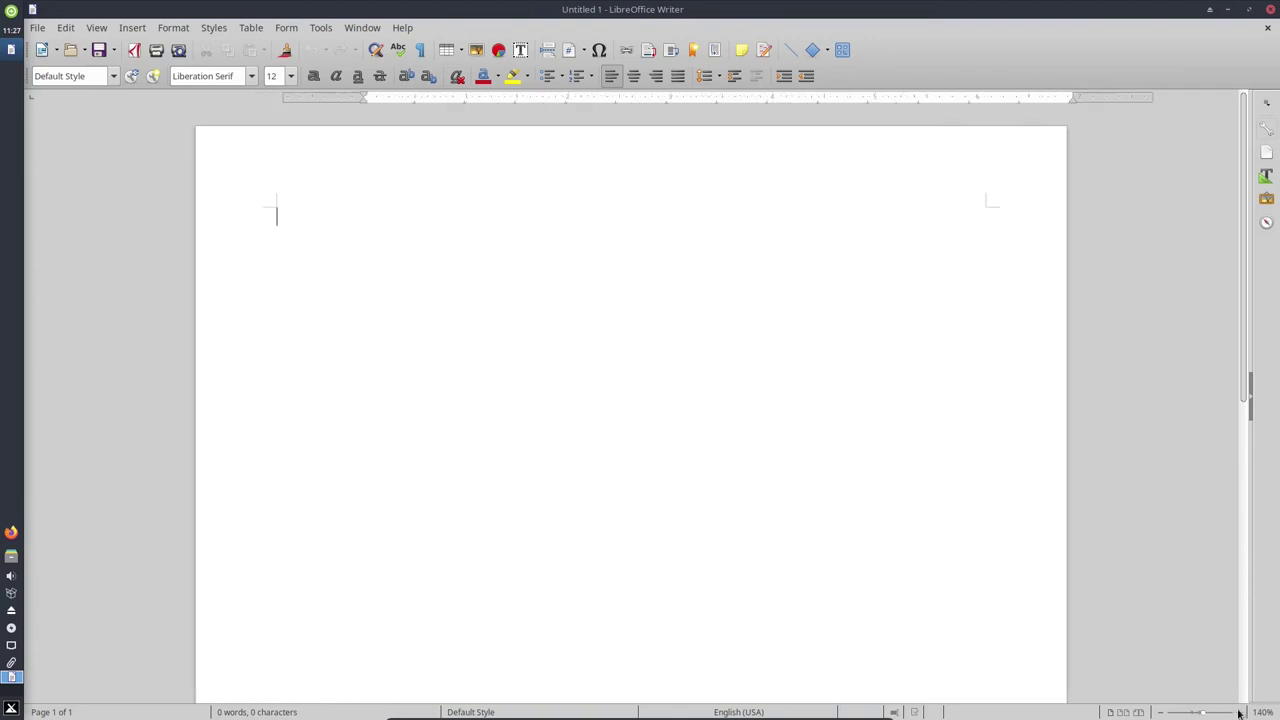
Check the LibreOffice version 6.1.5.2 under Help > About, then close Writer.
{"action": "left_click", "coordinate": [402, 30]}
{"action": "left_click", "coordinate": [440, 200]}
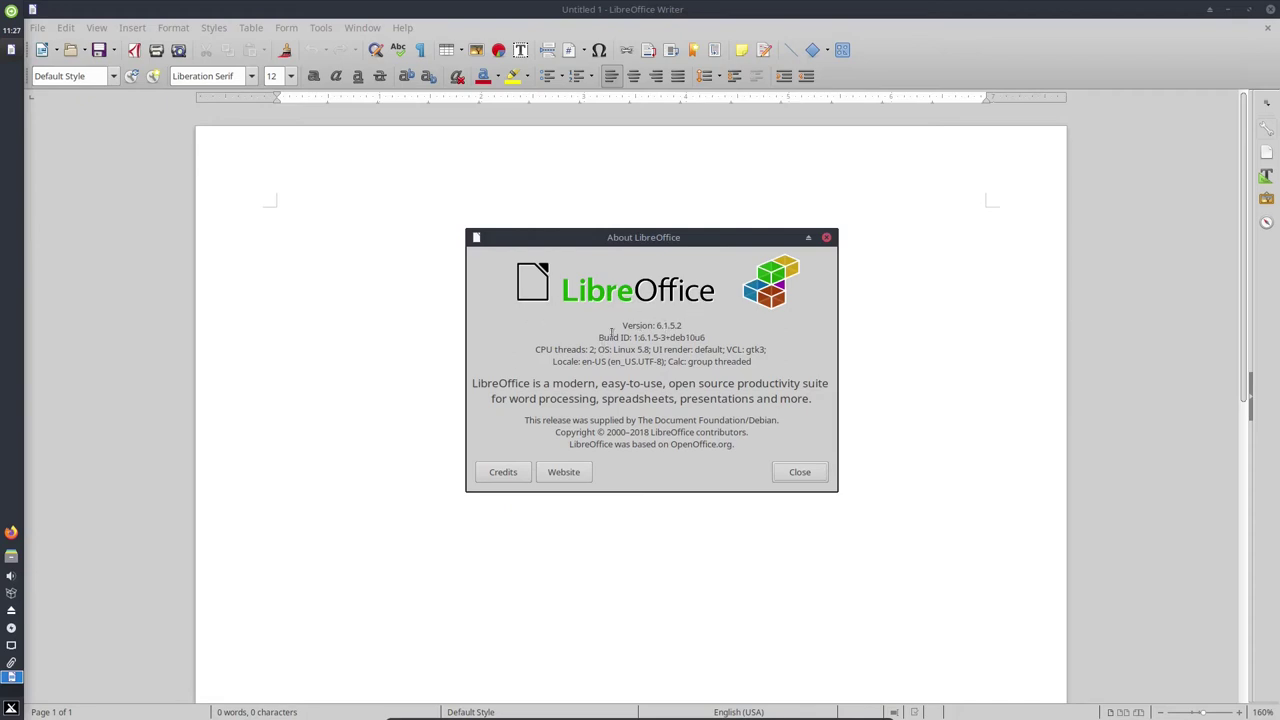
{"action": "left_click", "coordinate": [800, 473]}
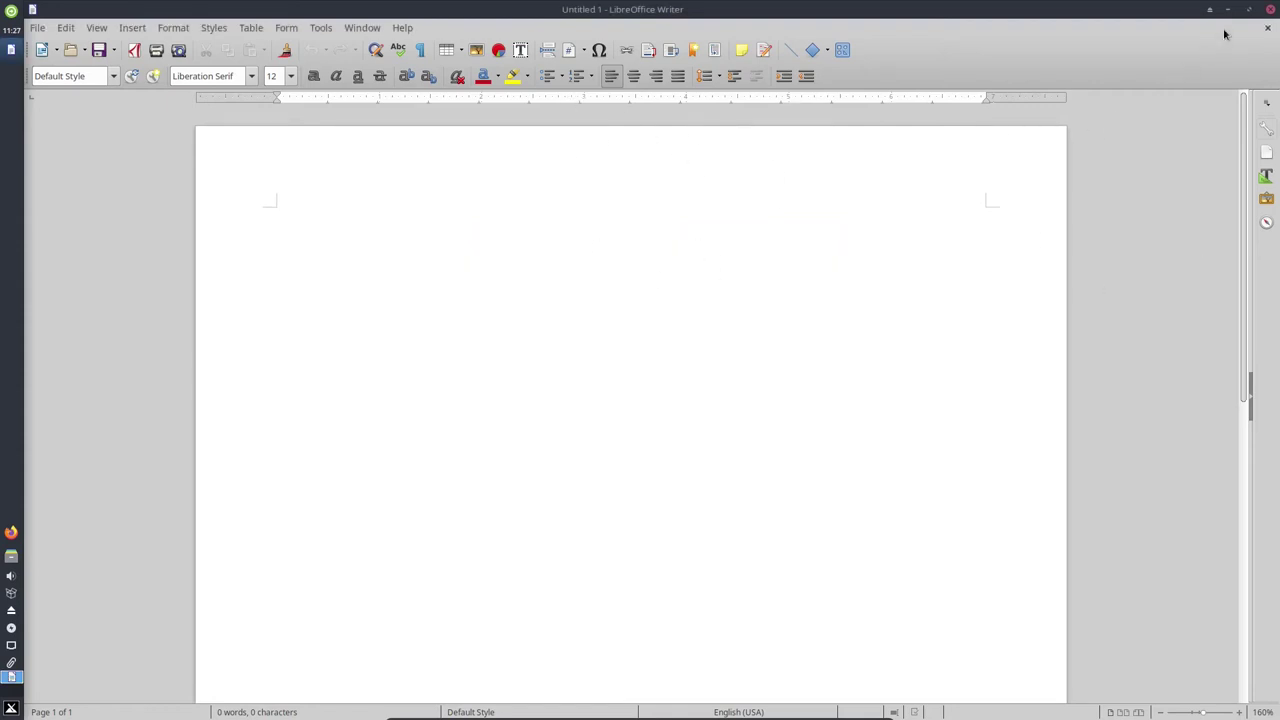
{"action": "left_click", "coordinate": [1270, 9]}
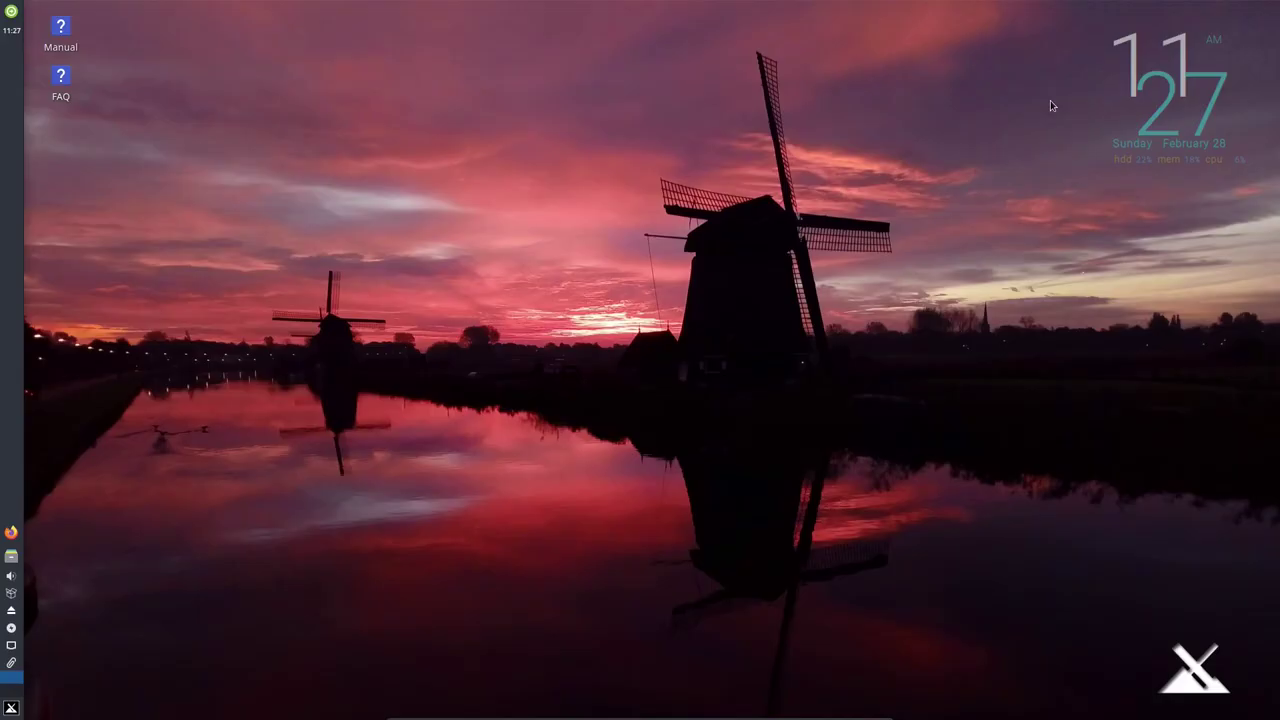
Look over the System and Office categories, then list the Settings apps from About Me to Appearance.
{"action": "left_click", "coordinate": [11, 708]}
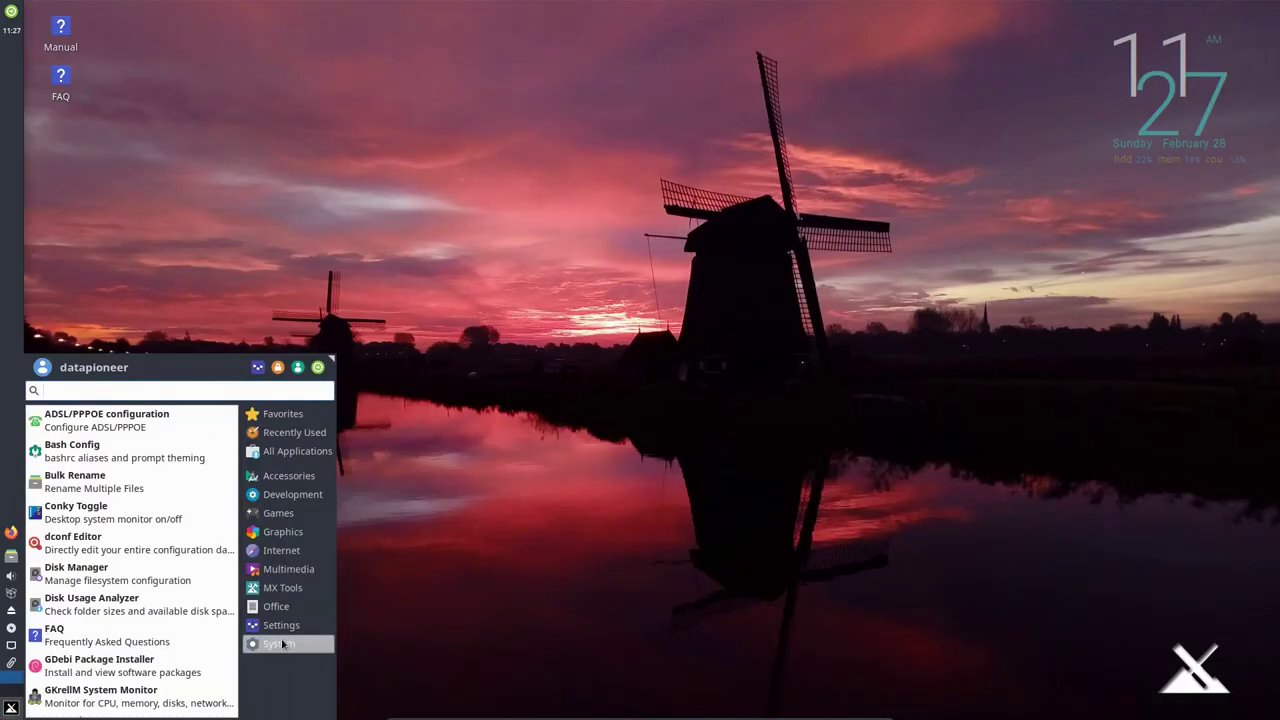
{"action": "mouse_move", "coordinate": [287, 626]}
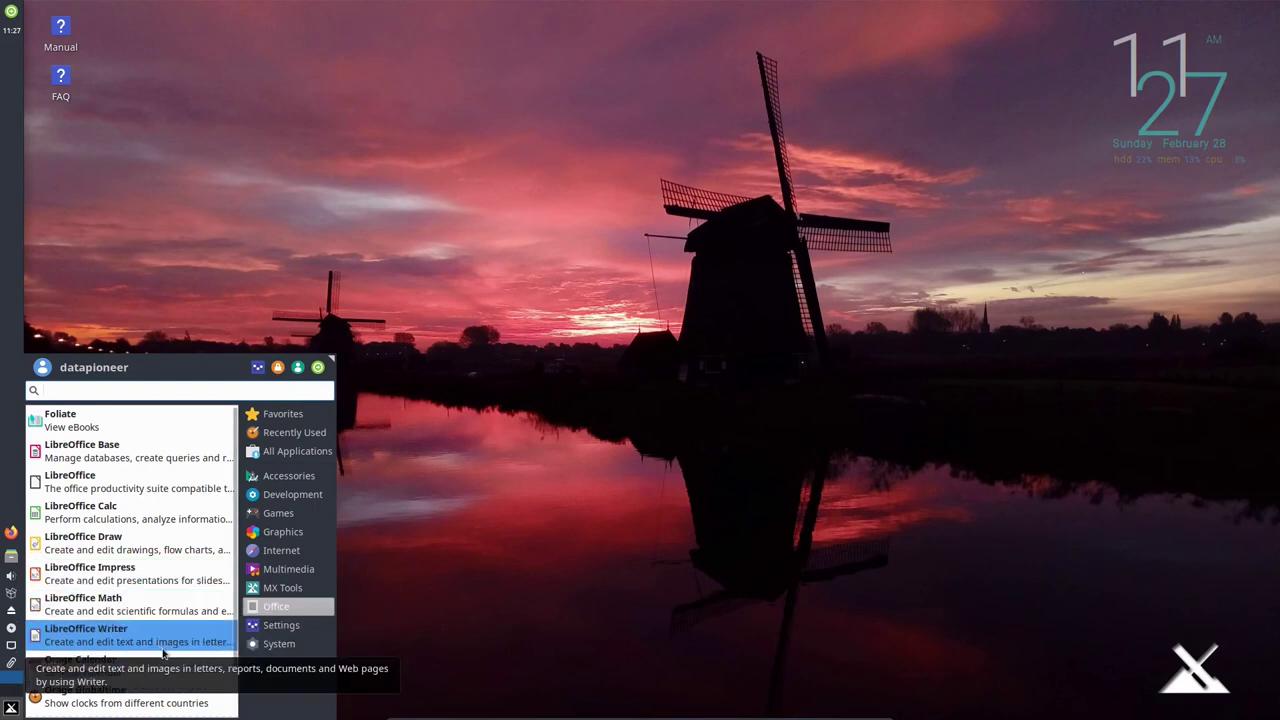
{"action": "scroll", "coordinate": [178, 661], "scroll_direction": "down", "scroll_amount": 1}
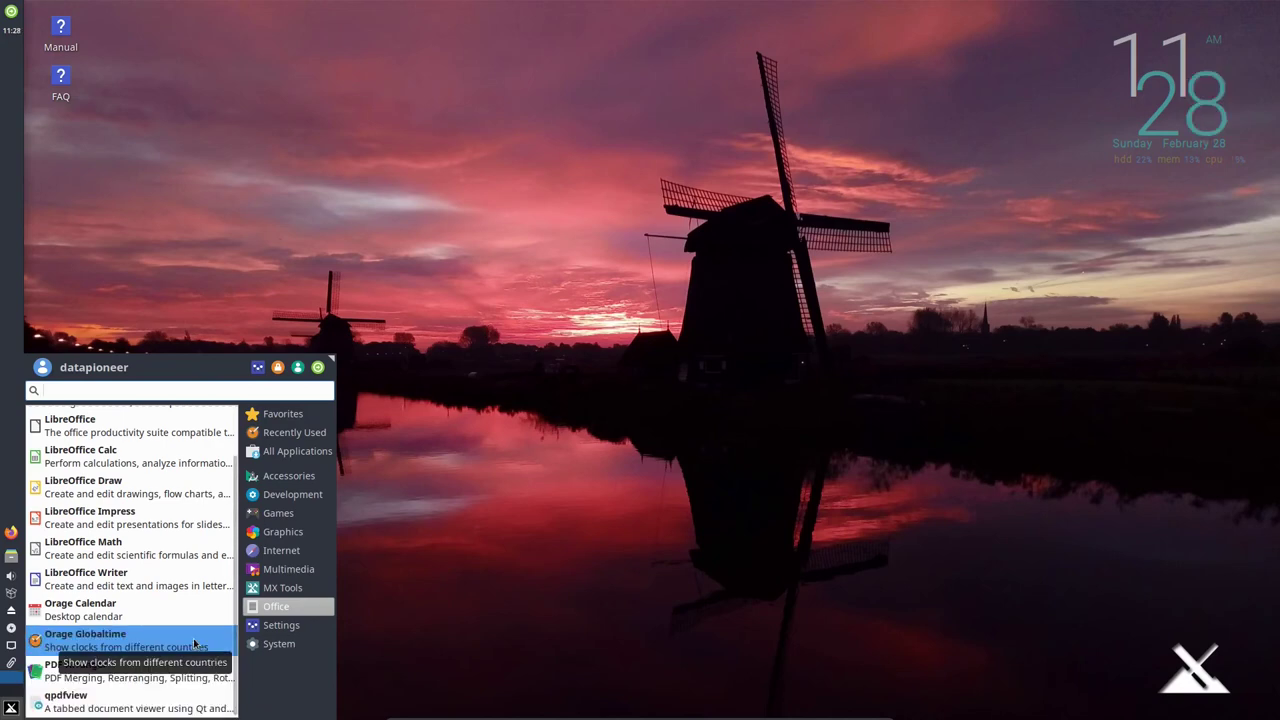
{"action": "left_click", "coordinate": [297, 625]}
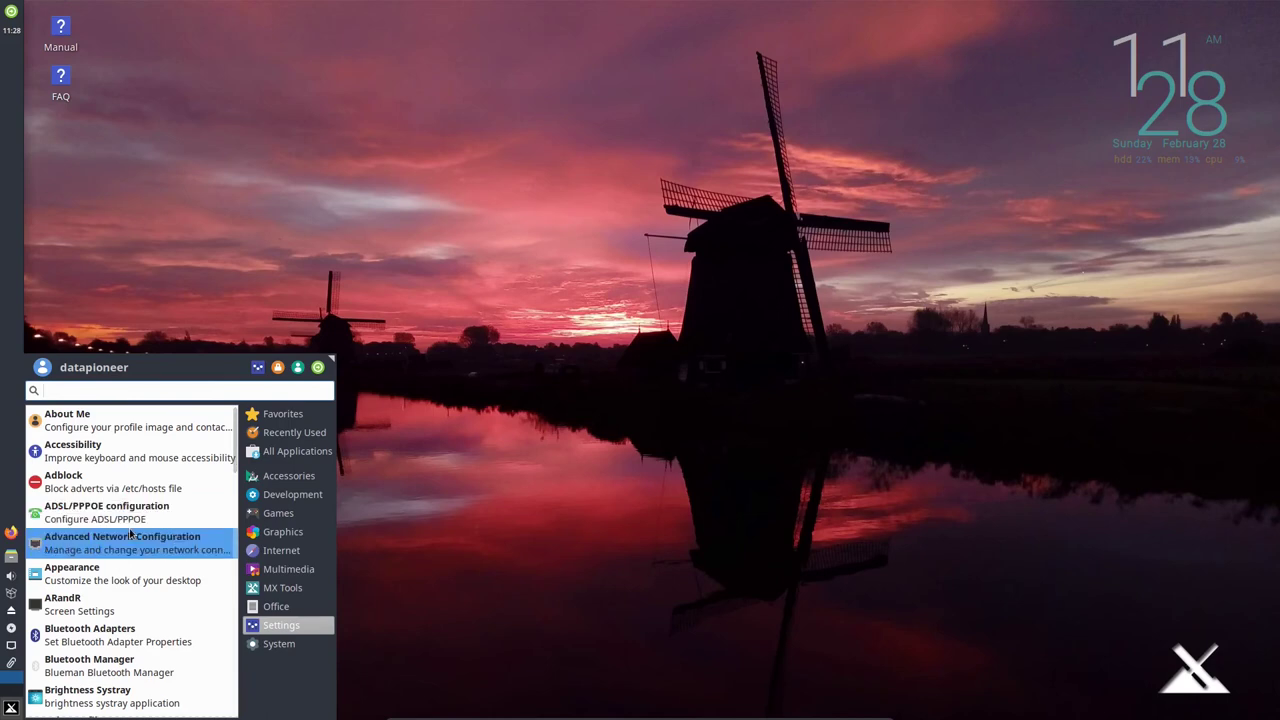
Apply the Adwaita-dark style in Appearance, view the icon, font and other settings, then close.
{"action": "left_click", "coordinate": [162, 580]}
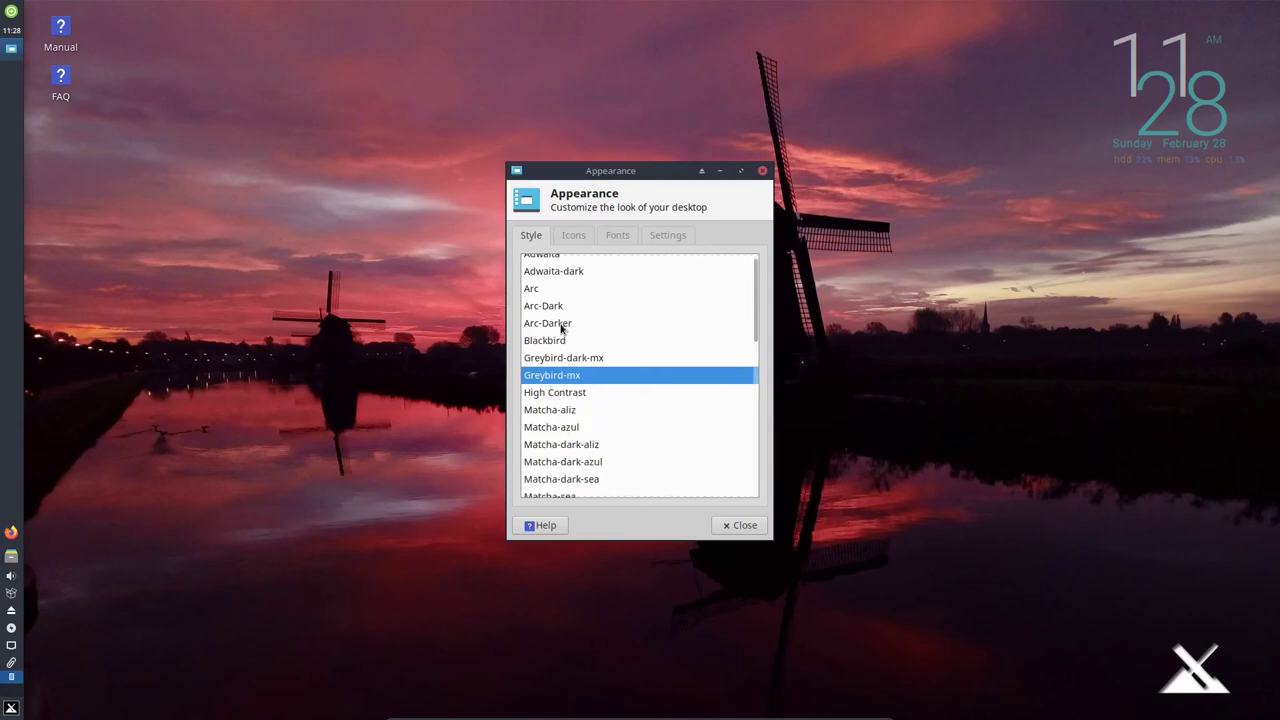
{"action": "left_click", "coordinate": [566, 276]}
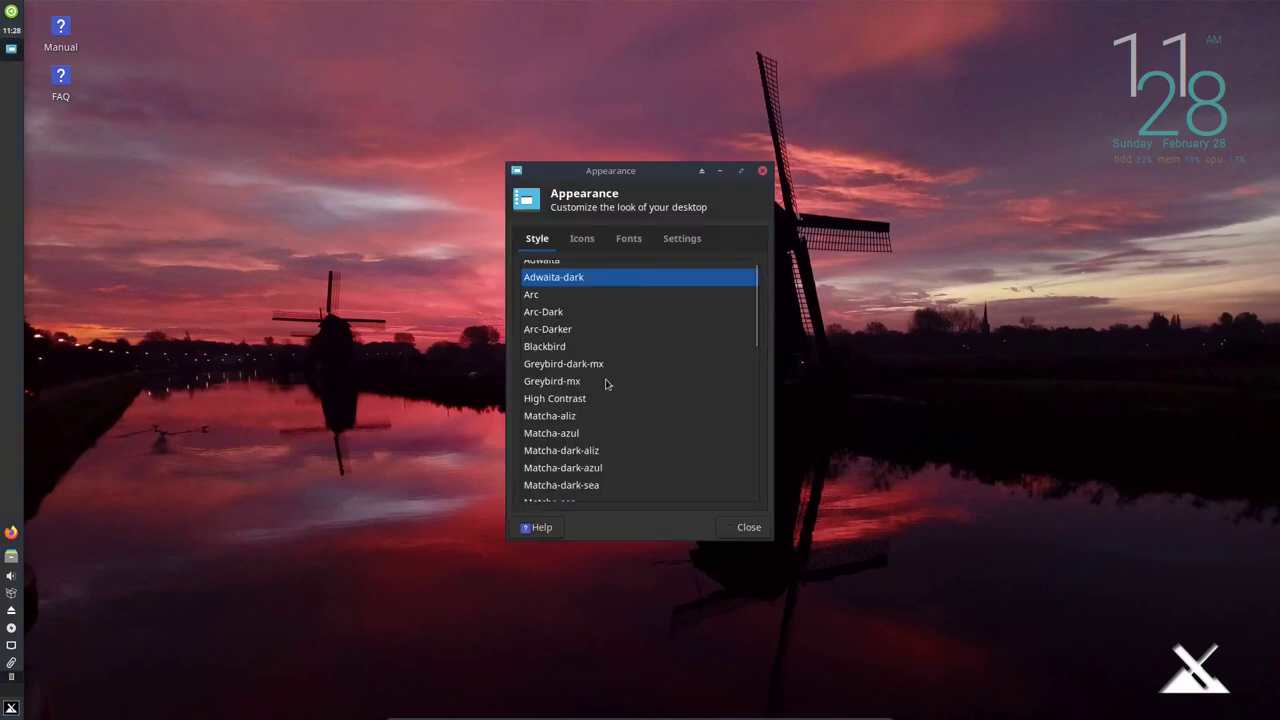
{"action": "left_click", "coordinate": [578, 238]}
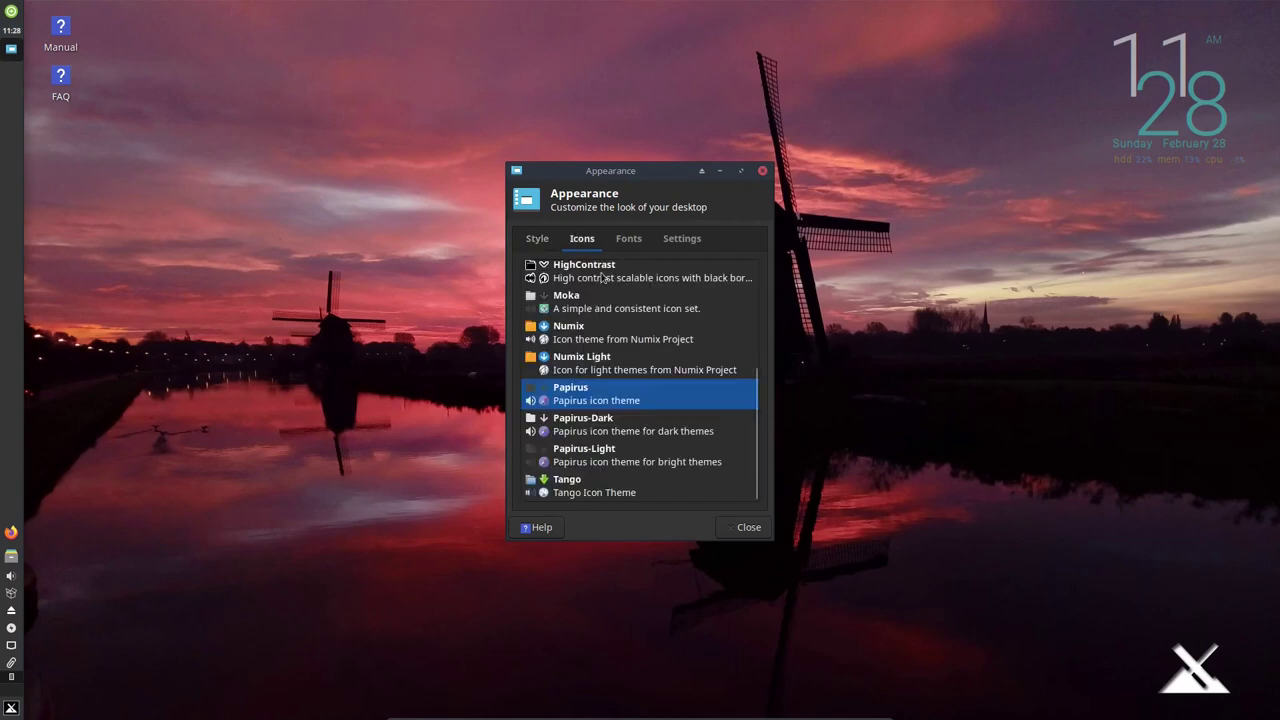
{"action": "left_click", "coordinate": [628, 243]}
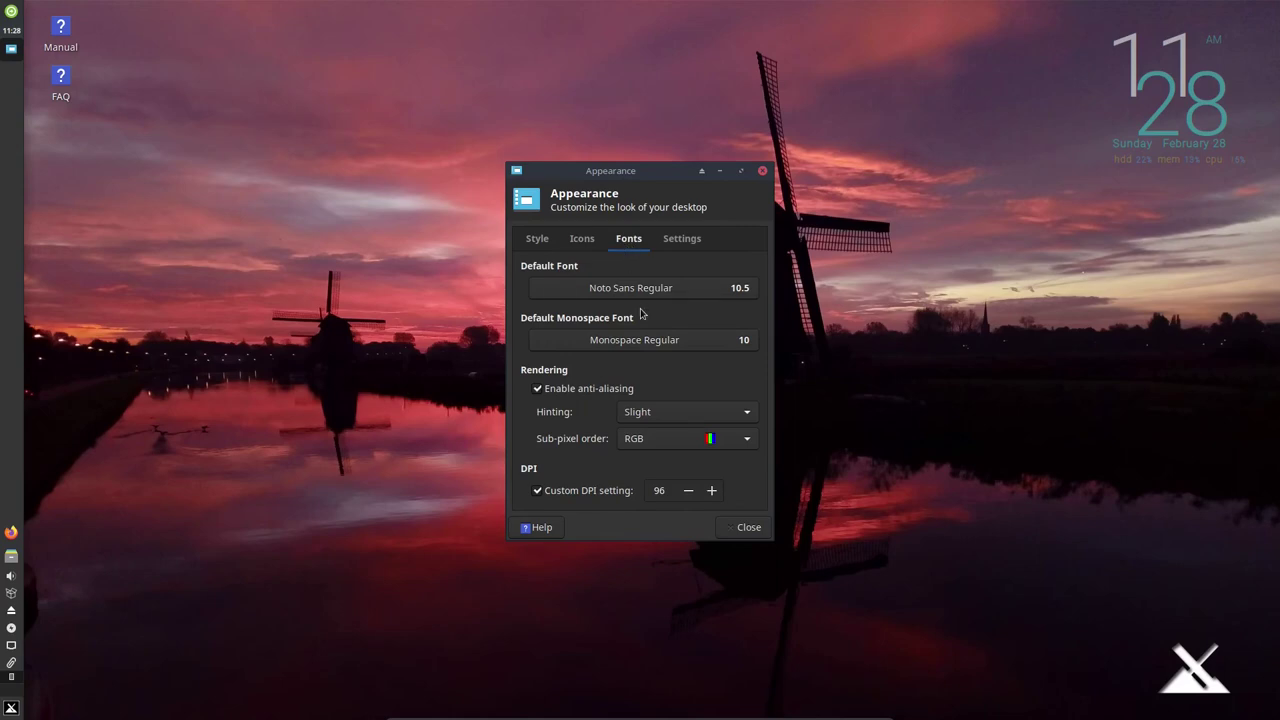
{"action": "left_click", "coordinate": [668, 241]}
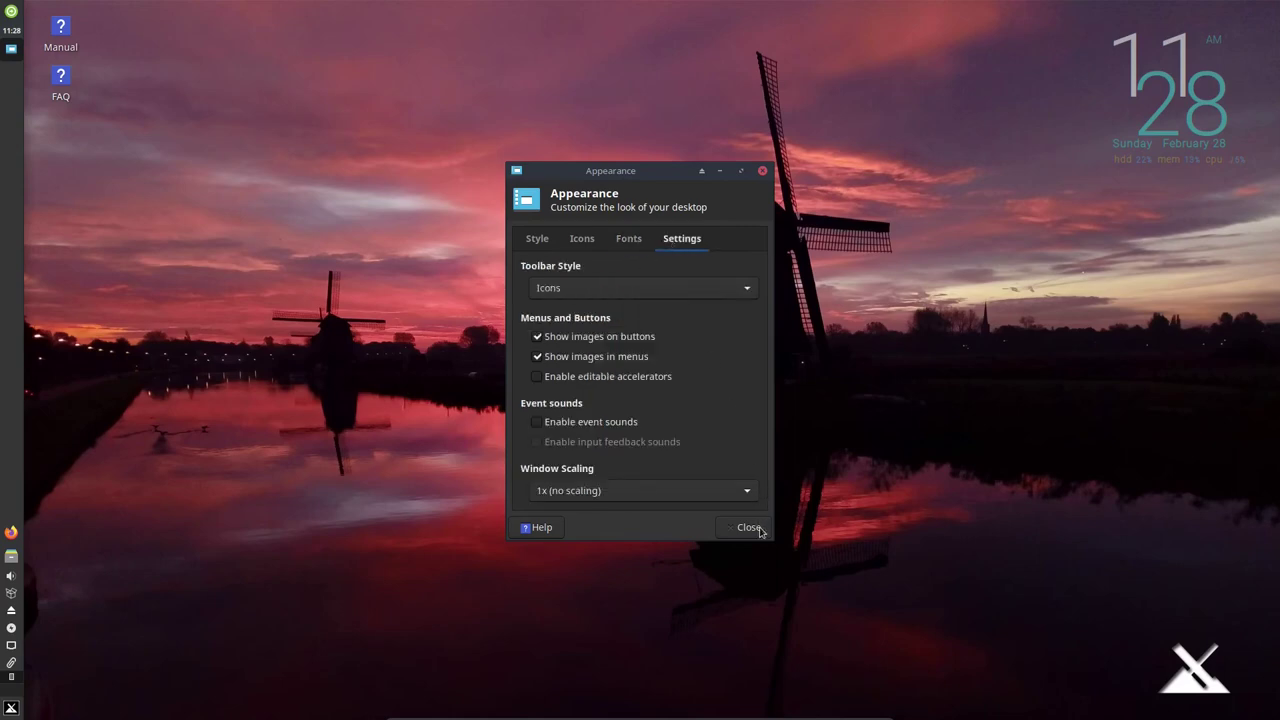
{"action": "left_click", "coordinate": [749, 528]}
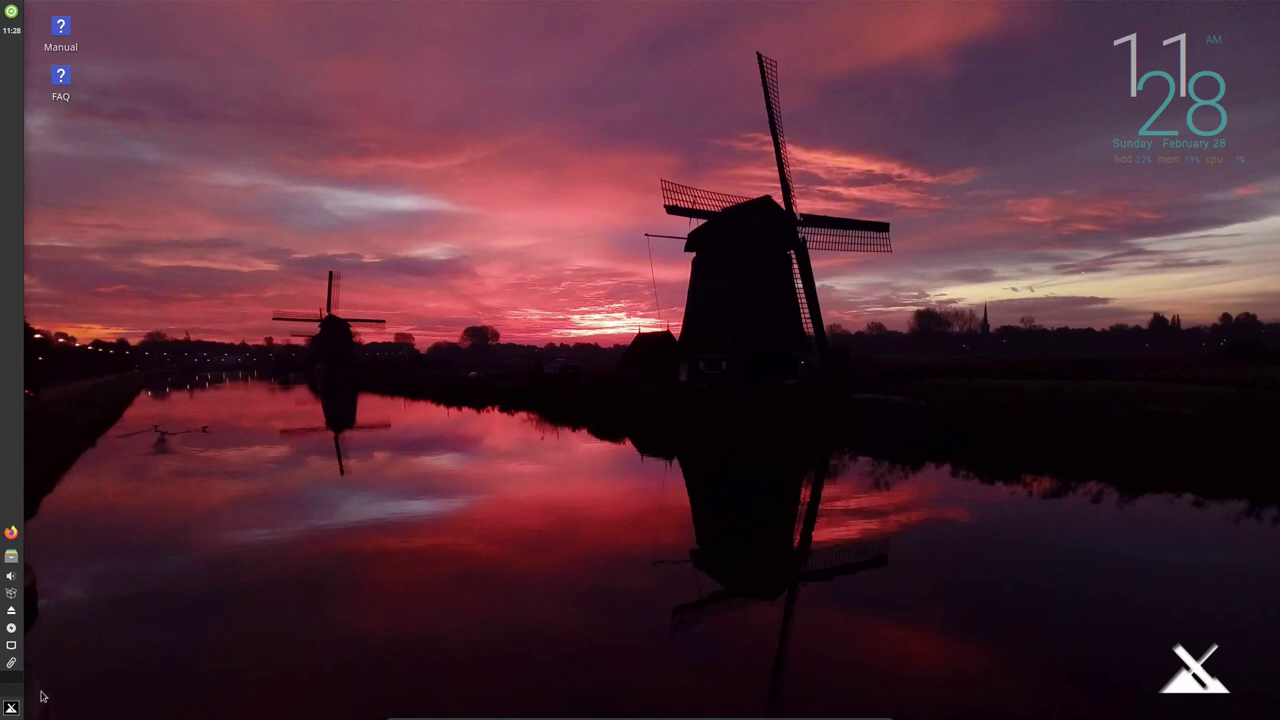
Show the Settings category and scroll down to Desktop, Disk Manager and Display.
{"action": "left_click", "coordinate": [12, 710]}
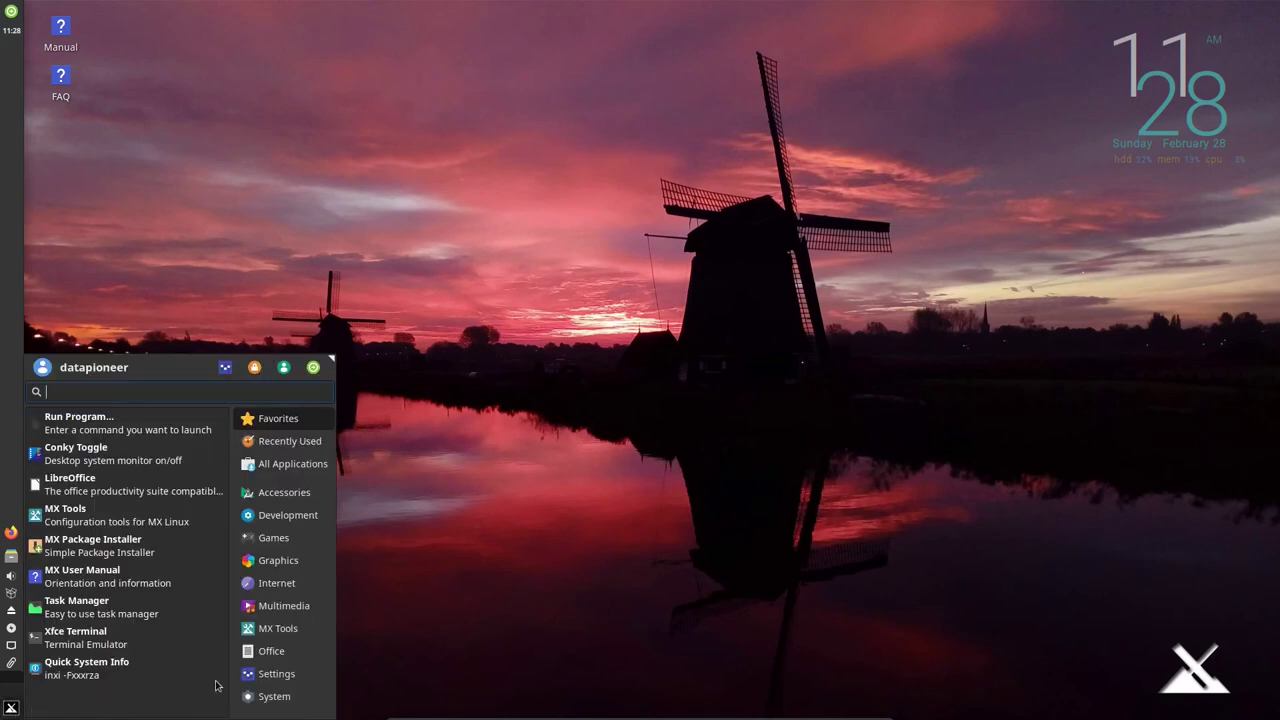
{"action": "left_click", "coordinate": [254, 674]}
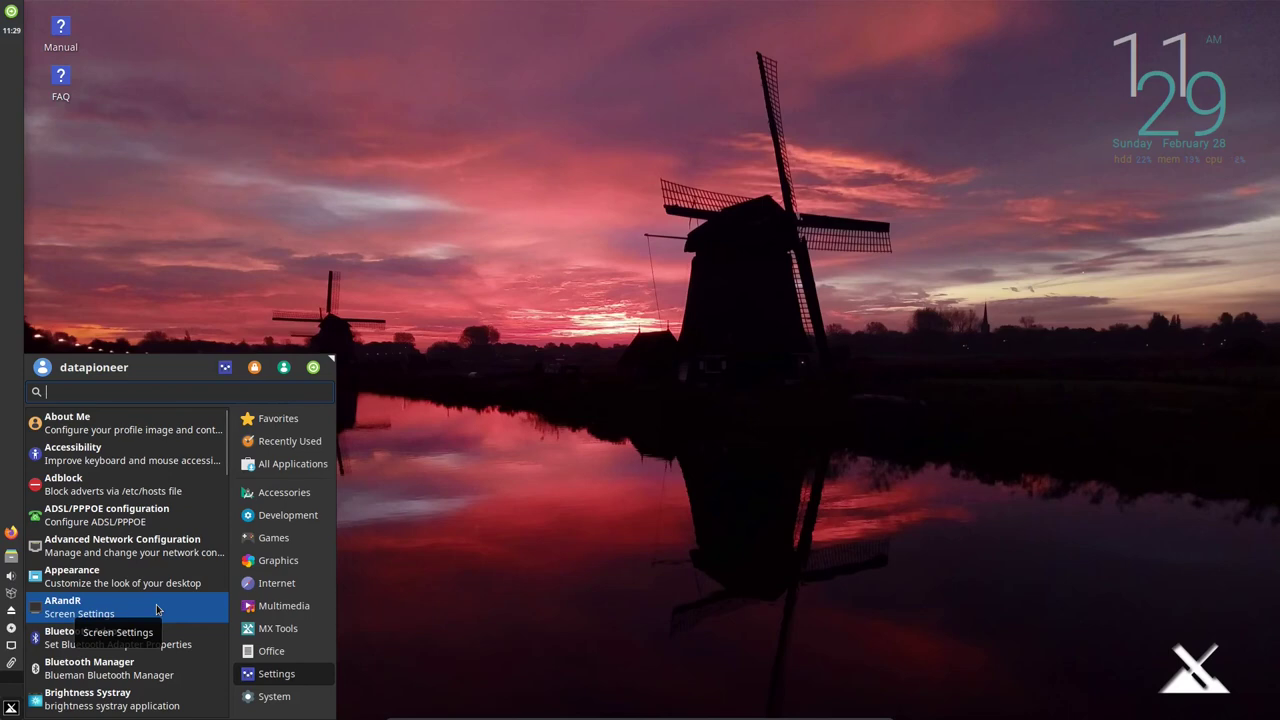
{"action": "scroll", "coordinate": [156, 608], "scroll_direction": "down", "scroll_amount": 1}
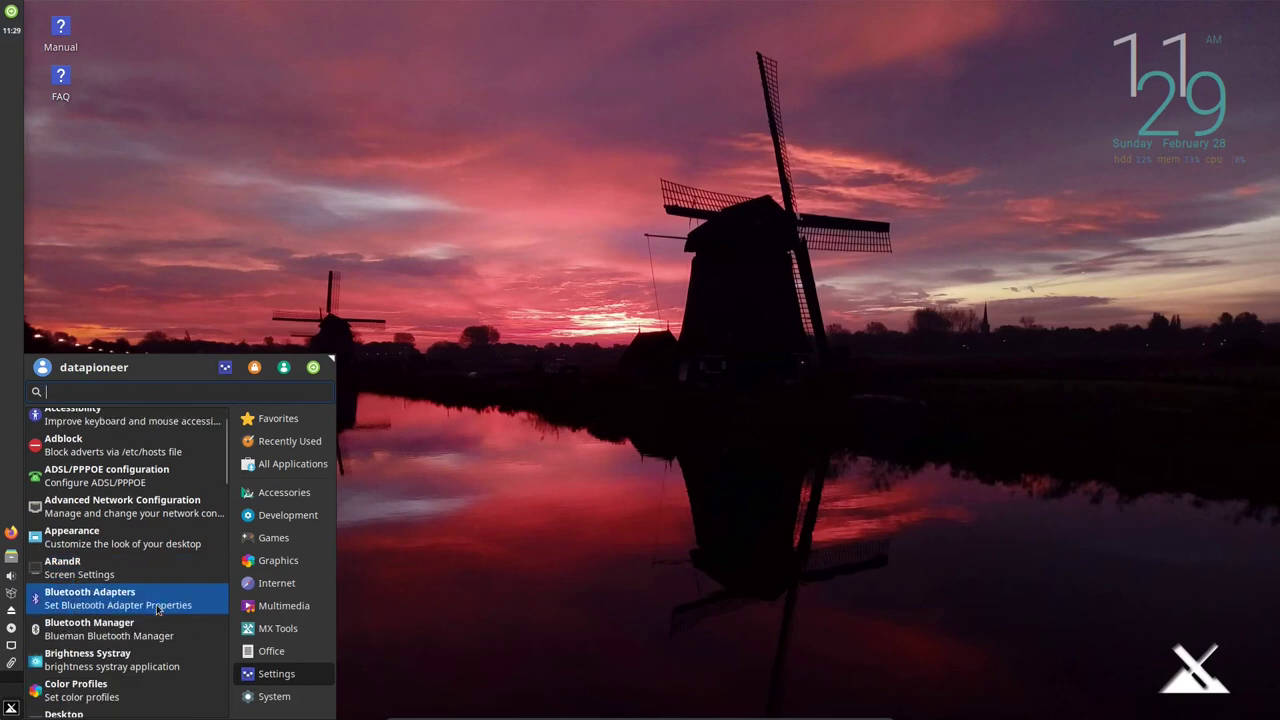
{"action": "scroll", "coordinate": [157, 609], "scroll_direction": "down", "scroll_amount": 1}
{"action": "scroll", "coordinate": [156, 608], "scroll_direction": "down", "scroll_amount": 1}
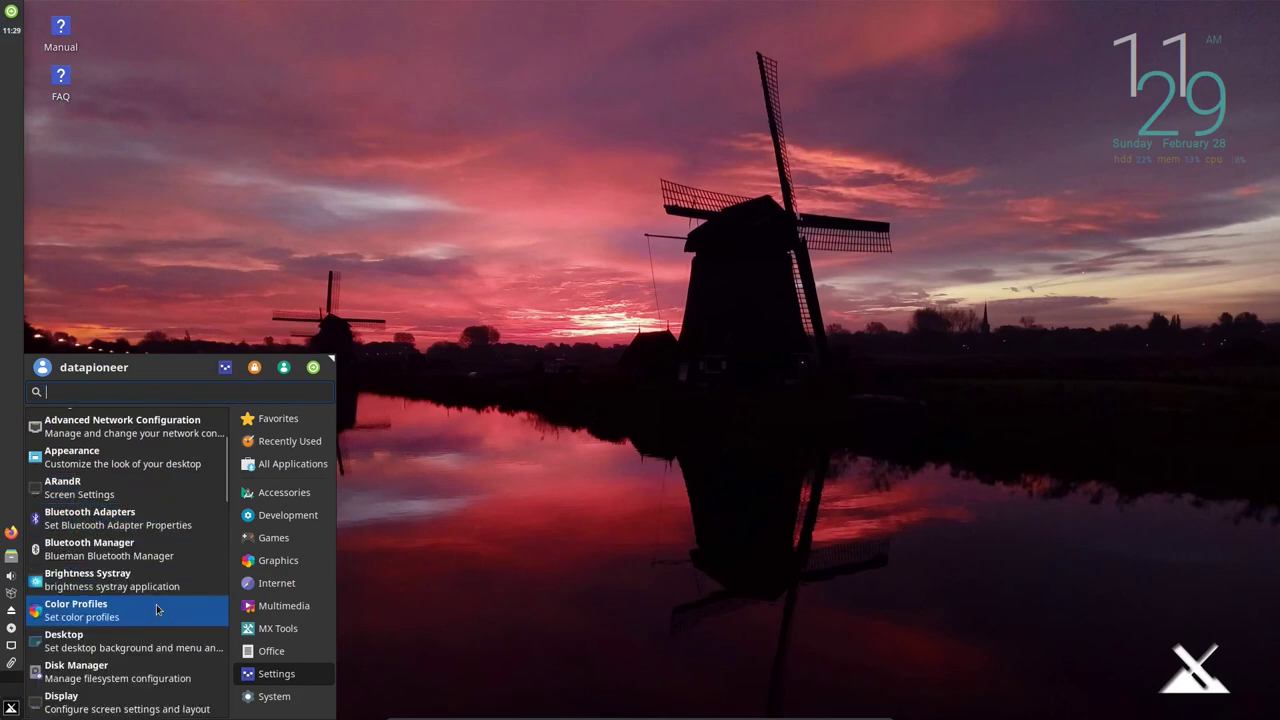
{"action": "scroll", "coordinate": [156, 609], "scroll_direction": "down", "scroll_amount": 1}
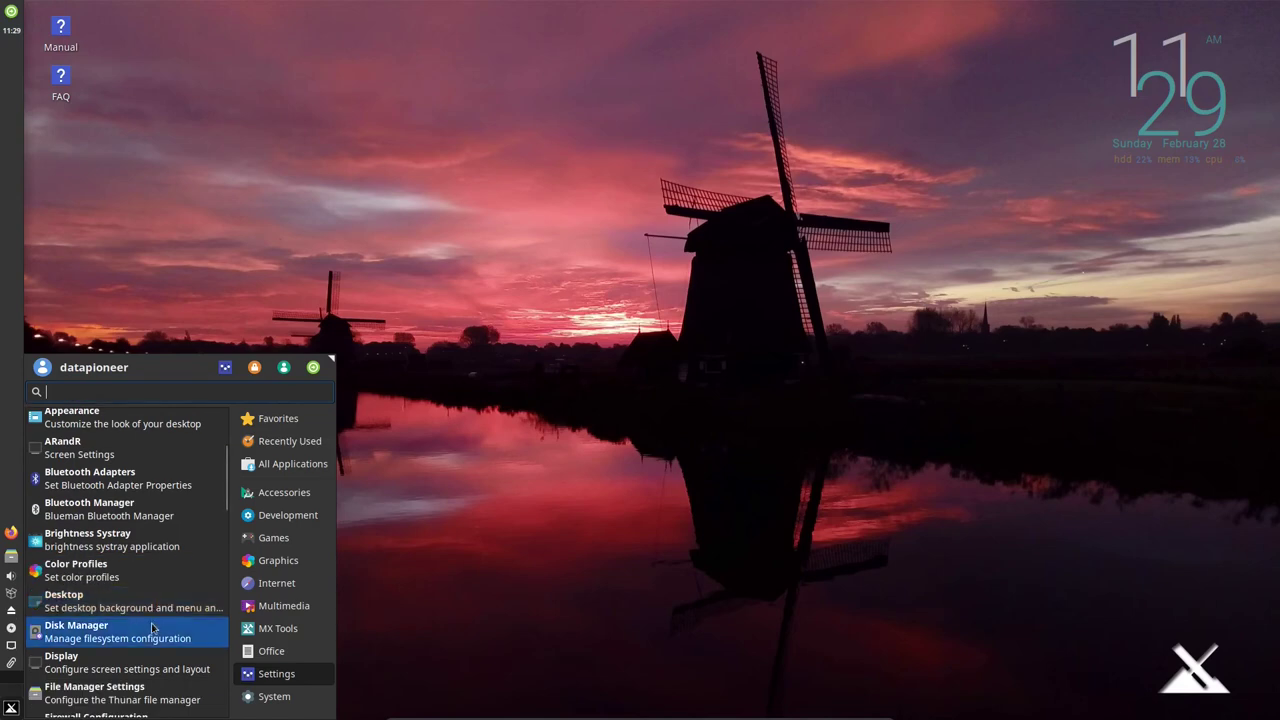
{"action": "scroll", "coordinate": [153, 628], "scroll_direction": "down", "scroll_amount": 1}
{"action": "left_click", "coordinate": [153, 628]}
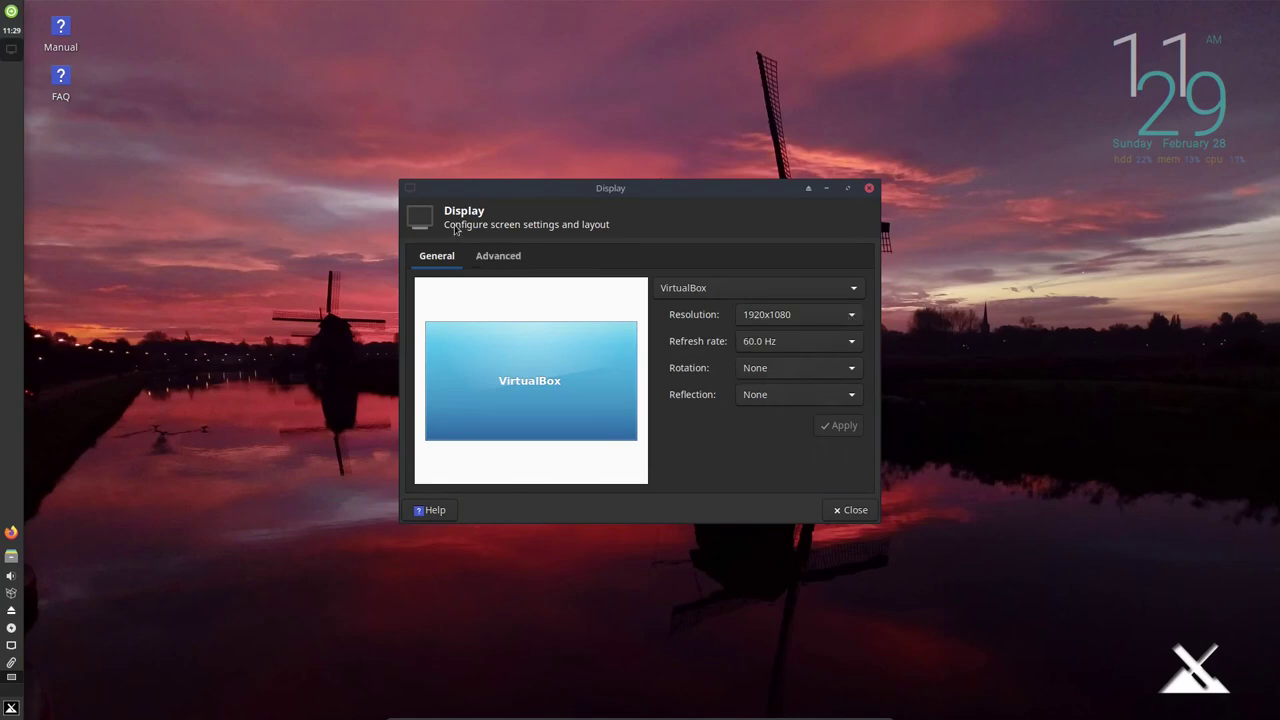
{"action": "left_click", "coordinate": [852, 511]}
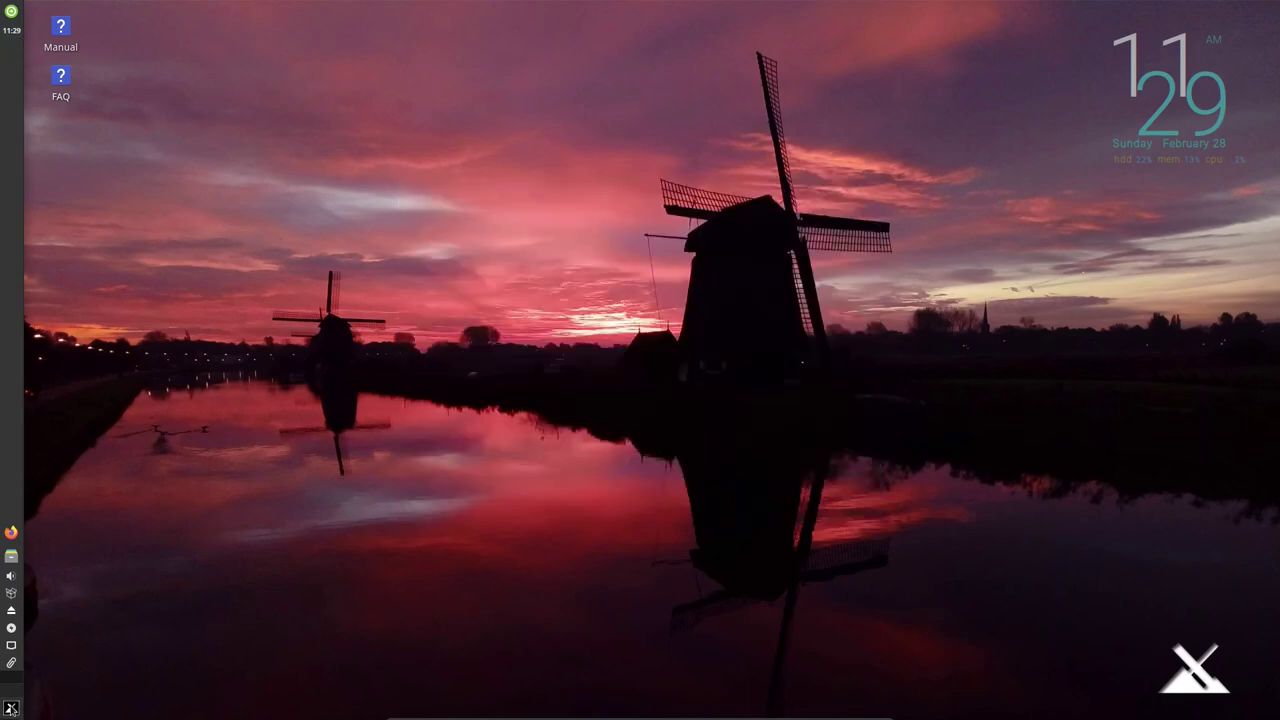
{"action": "left_click", "coordinate": [11, 708]}
{"action": "left_click", "coordinate": [276, 673]}
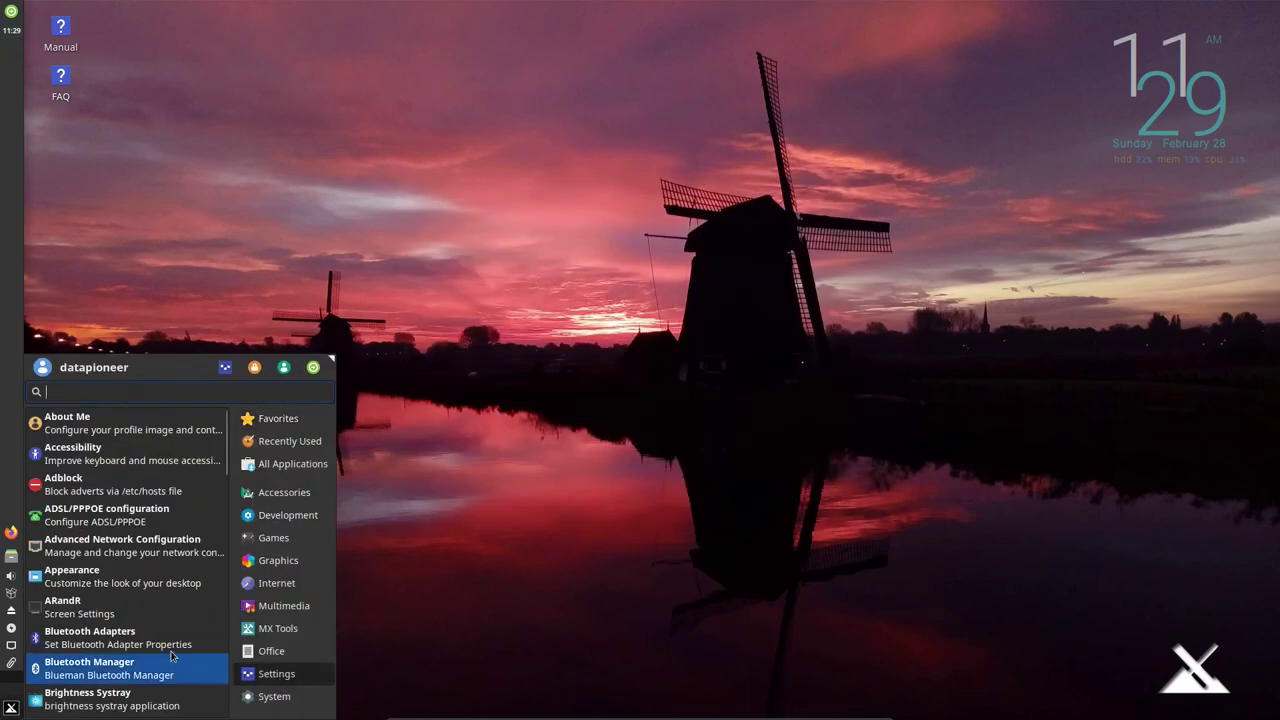
{"action": "scroll", "coordinate": [147, 646], "scroll_direction": "down", "scroll_amount": 3}
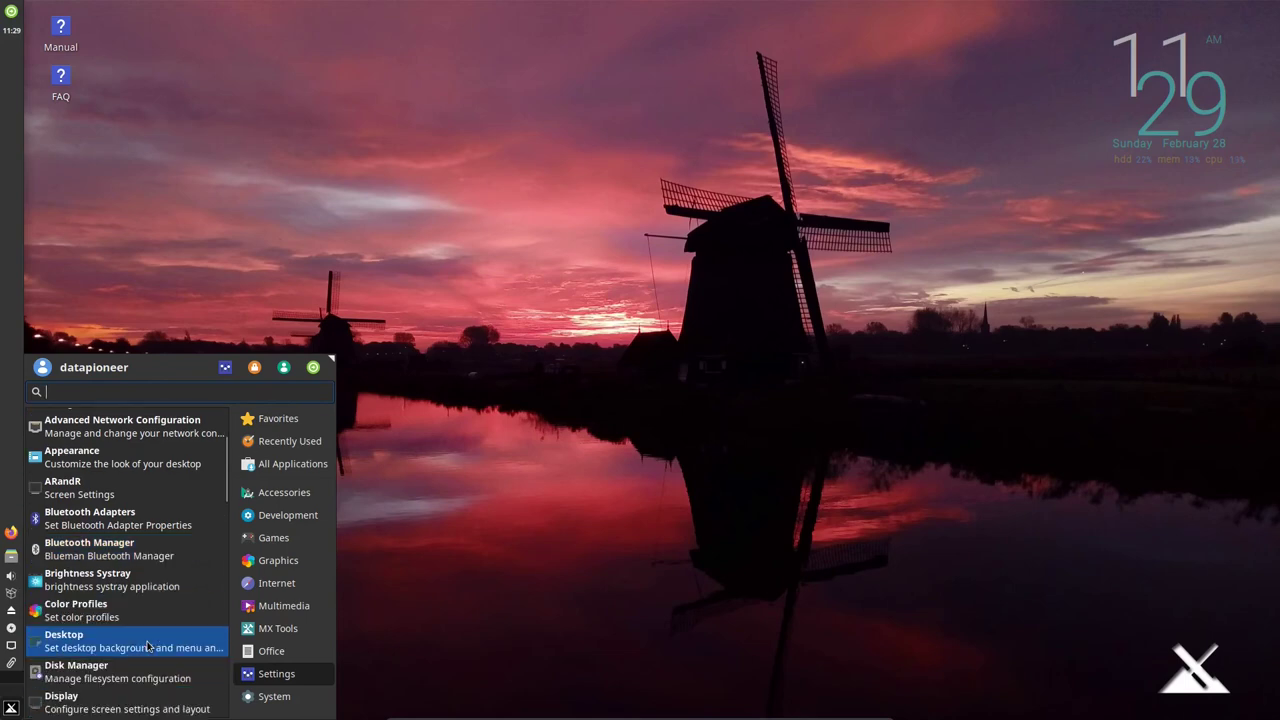
{"action": "scroll", "coordinate": [147, 646], "scroll_direction": "down", "scroll_amount": 2}
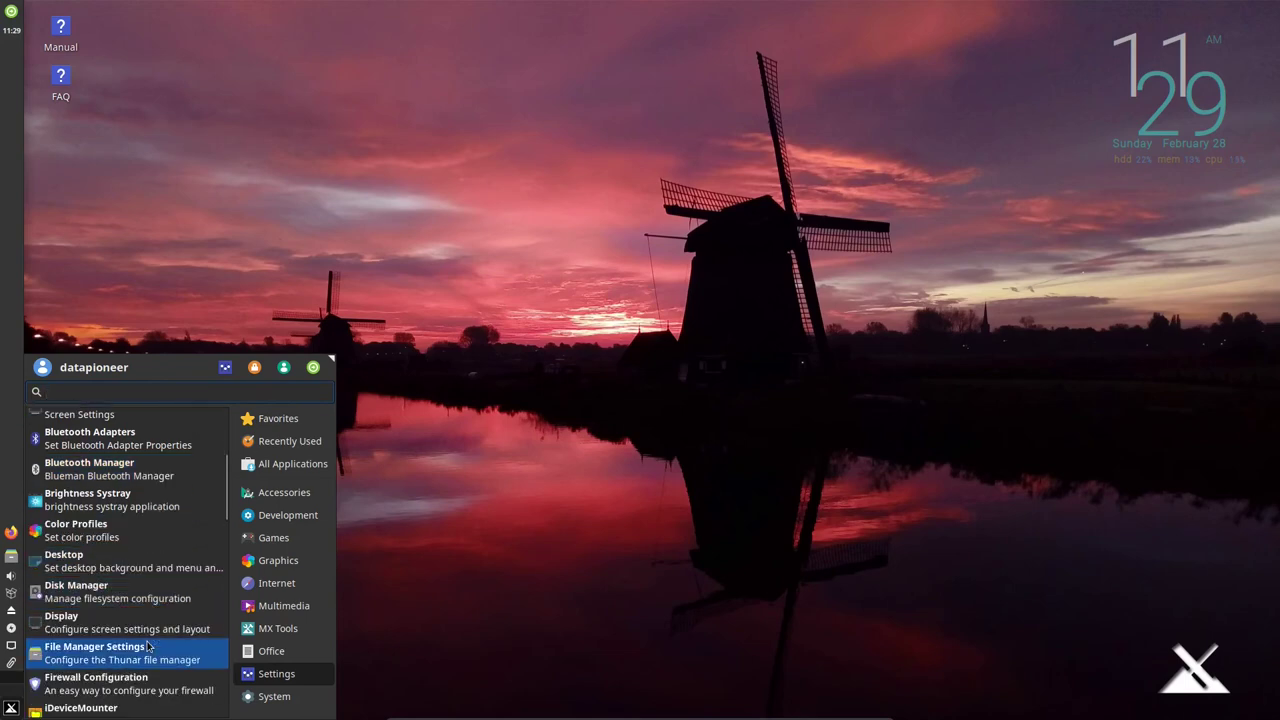
Launch Firewall Configuration and authenticate with the root password.
{"action": "scroll", "coordinate": [147, 646], "scroll_direction": "down", "scroll_amount": 1}
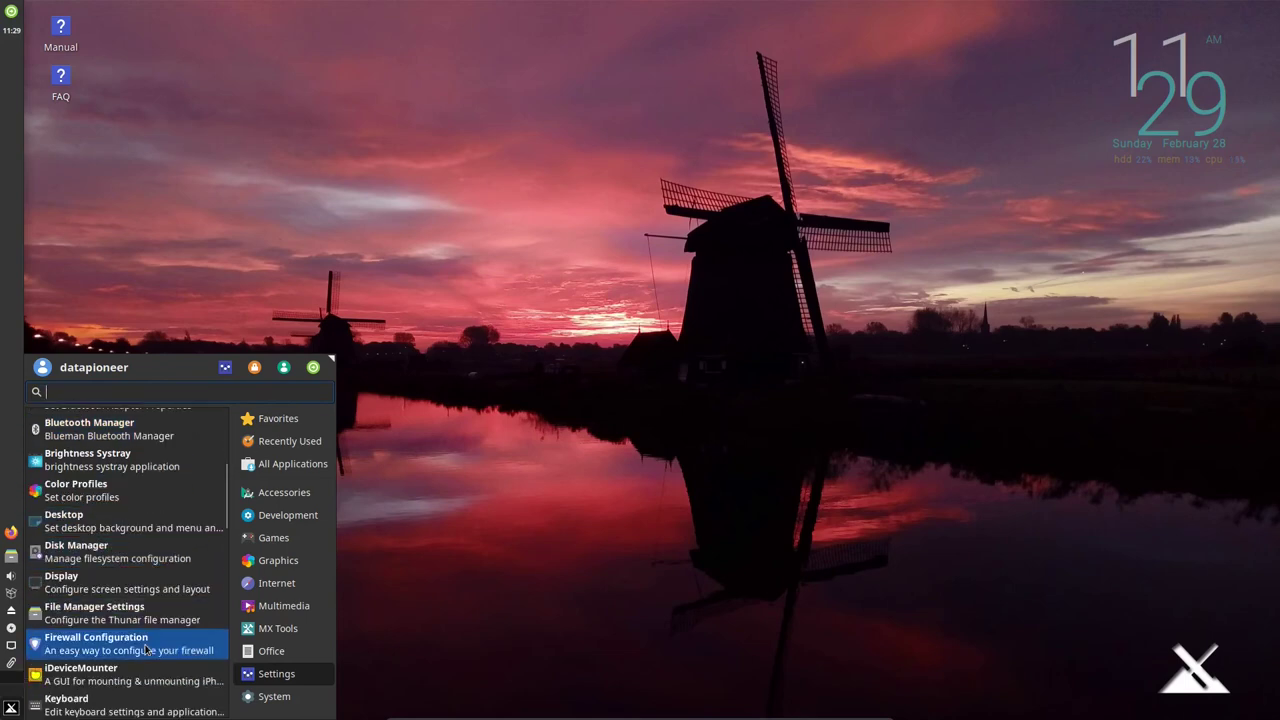
{"action": "left_click", "coordinate": [147, 646]}
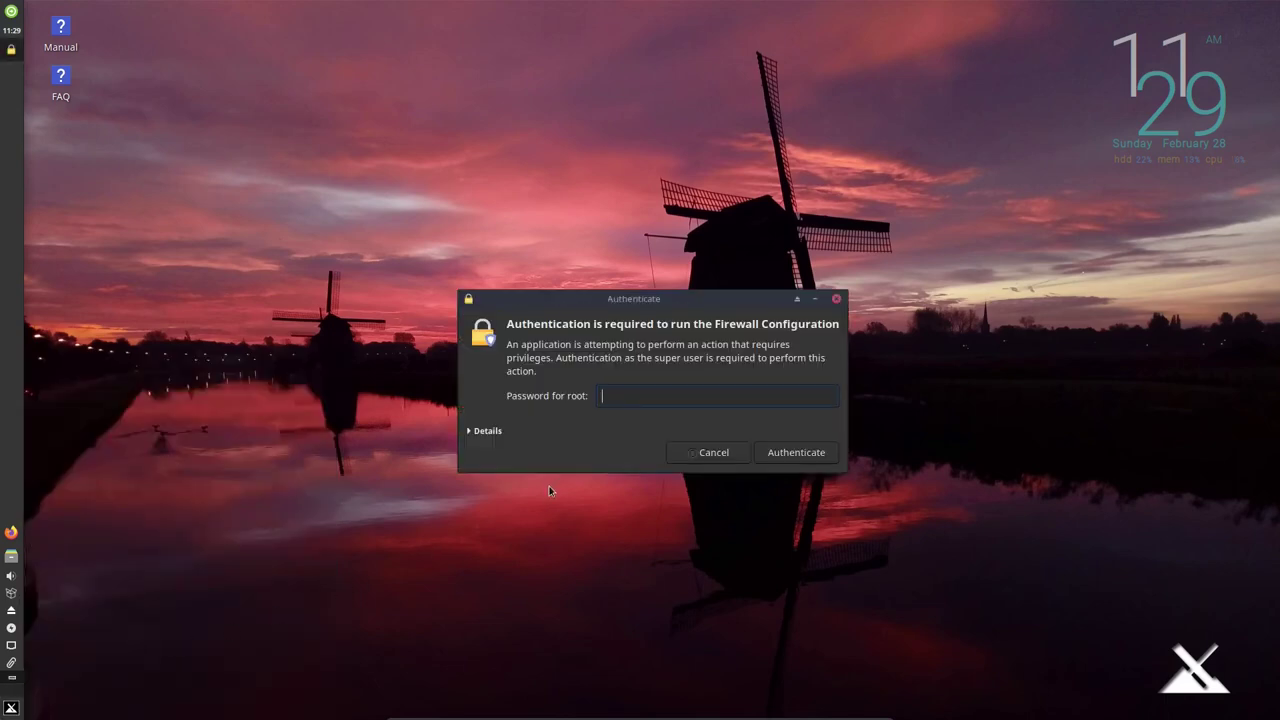
{"action": "key", "text": "Return"}
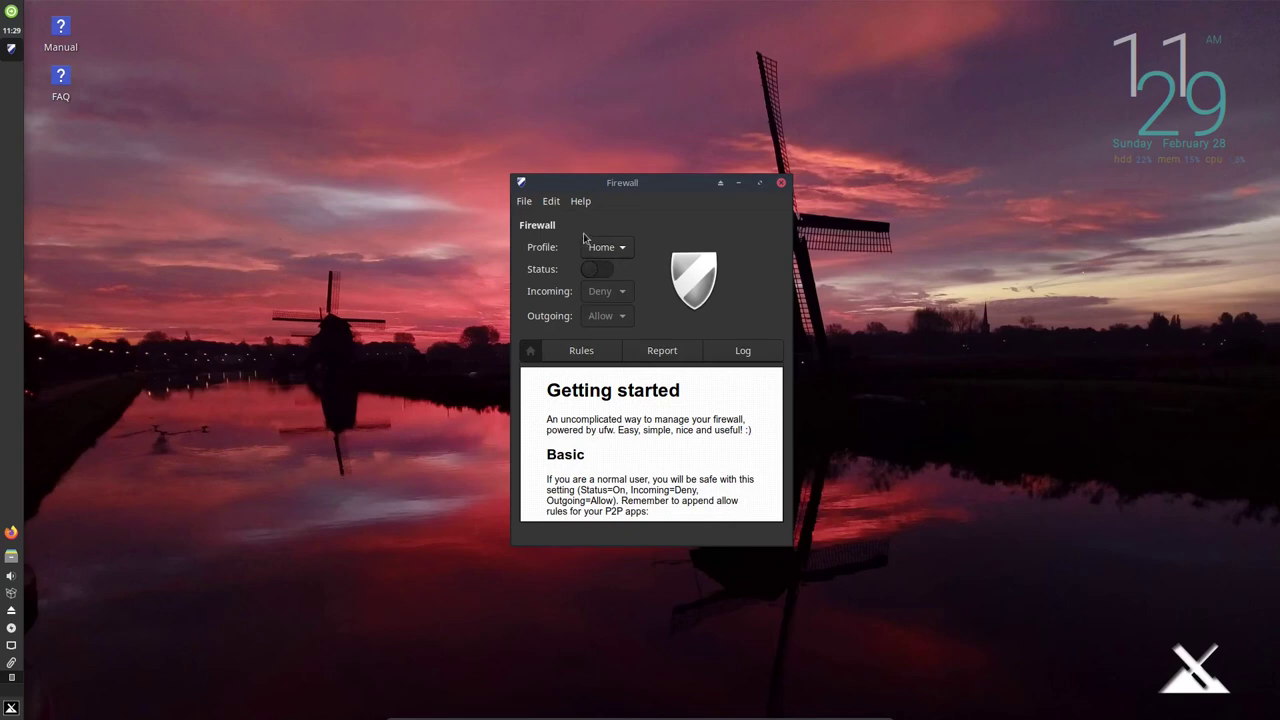
Check the firewall profile choices, keep Home, and close the Firewall window.
{"action": "left_click", "coordinate": [618, 248]}
{"action": "left_click", "coordinate": [767, 279]}
{"action": "left_click", "coordinate": [781, 183]}
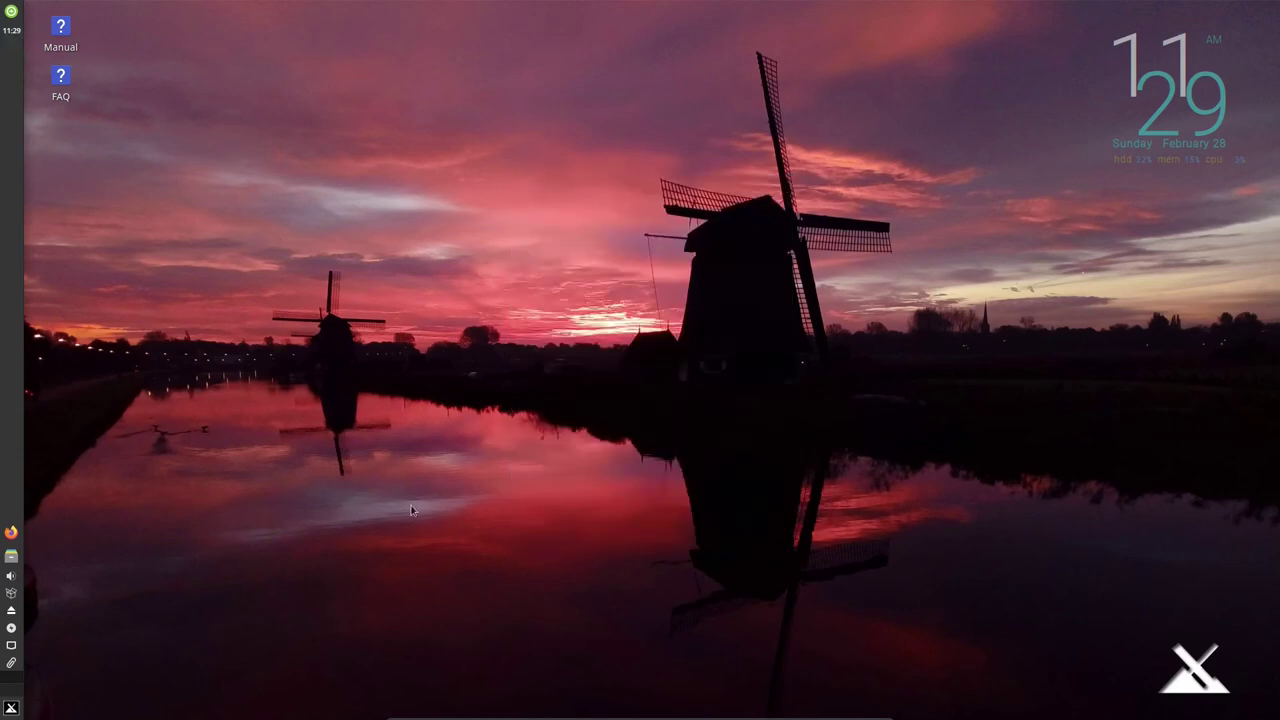
Scroll the Settings apps down to MX Tools and launch it.
{"action": "left_click", "coordinate": [10, 712]}
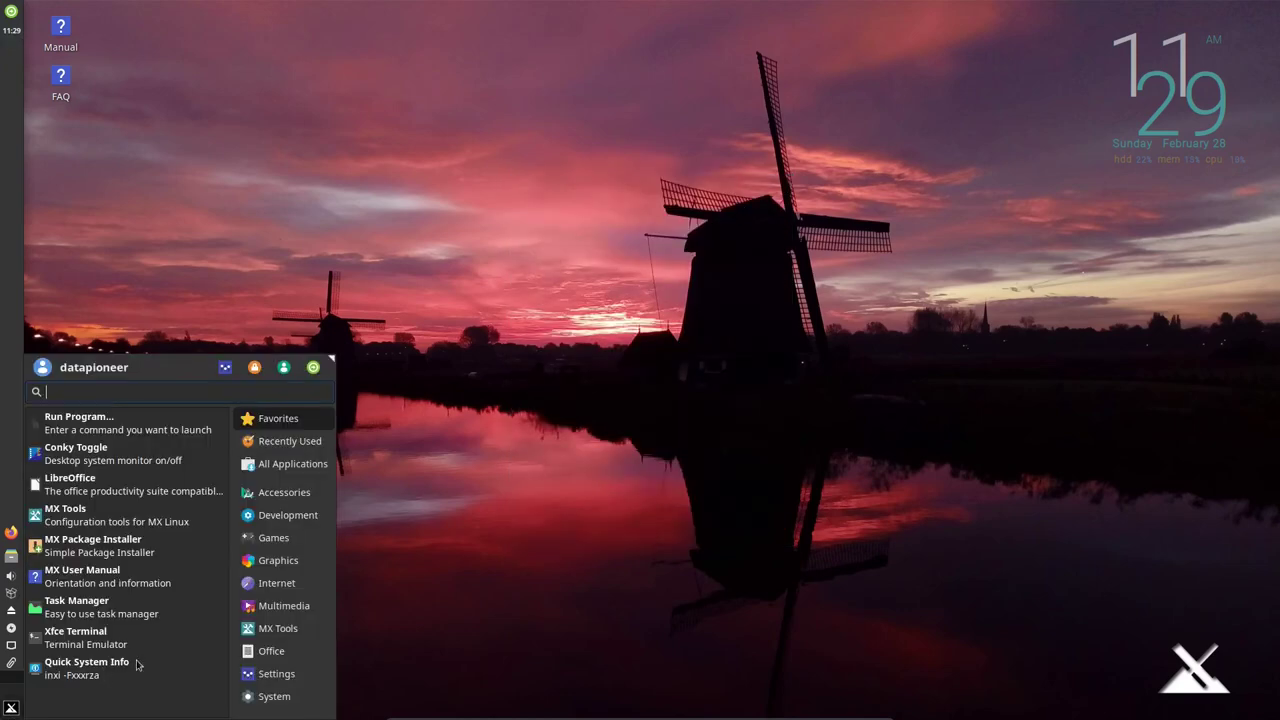
{"action": "left_click", "coordinate": [262, 673]}
{"action": "scroll", "coordinate": [147, 672], "scroll_direction": "down", "scroll_amount": 3}
{"action": "scroll", "coordinate": [147, 672], "scroll_direction": "down", "scroll_amount": 2}
{"action": "scroll", "coordinate": [147, 672], "scroll_direction": "down", "scroll_amount": 2}
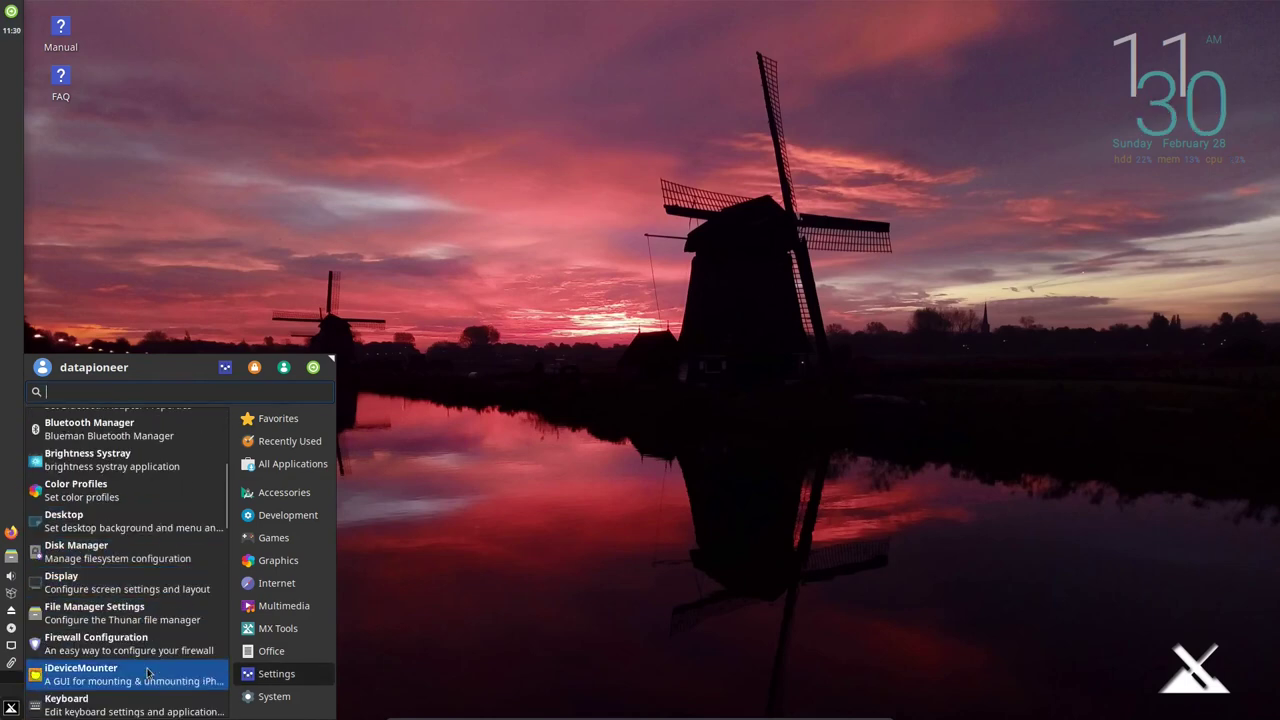
{"action": "scroll", "coordinate": [147, 672], "scroll_direction": "down", "scroll_amount": 2}
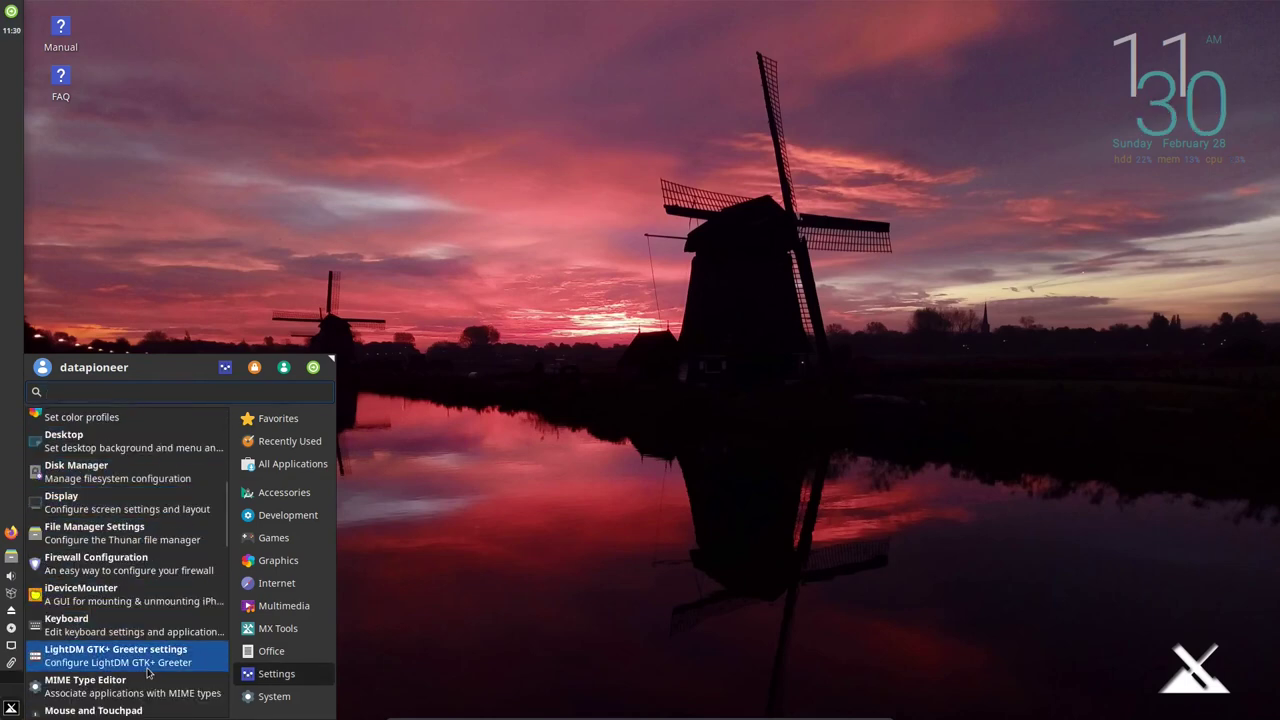
{"action": "scroll", "coordinate": [147, 672], "scroll_direction": "down", "scroll_amount": 2}
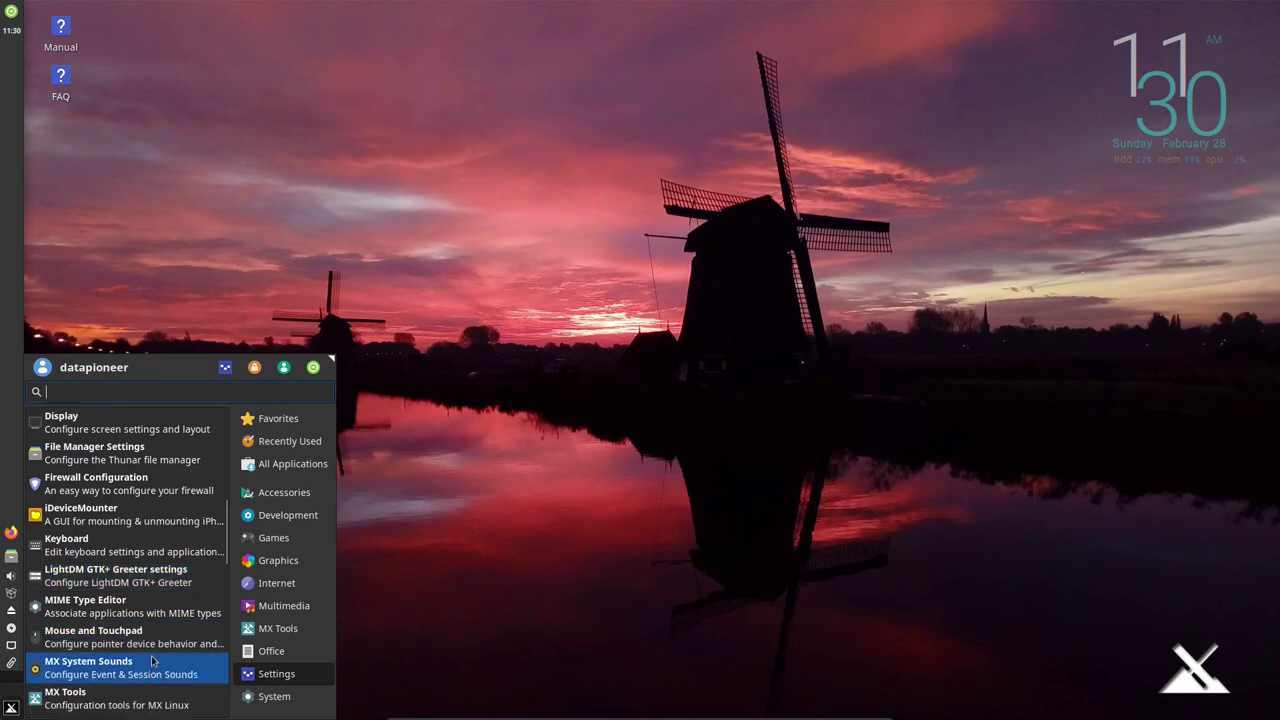
{"action": "scroll", "coordinate": [153, 655], "scroll_direction": "down", "scroll_amount": 1}
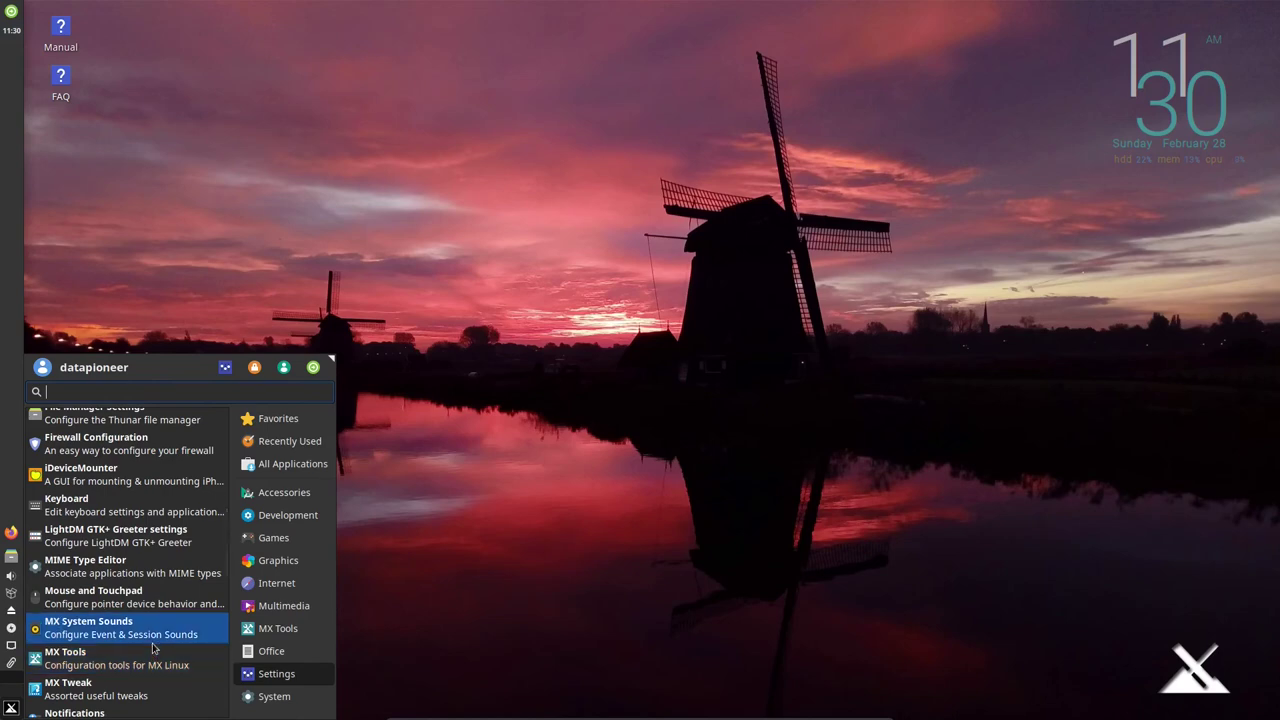
{"action": "left_click", "coordinate": [141, 661]}
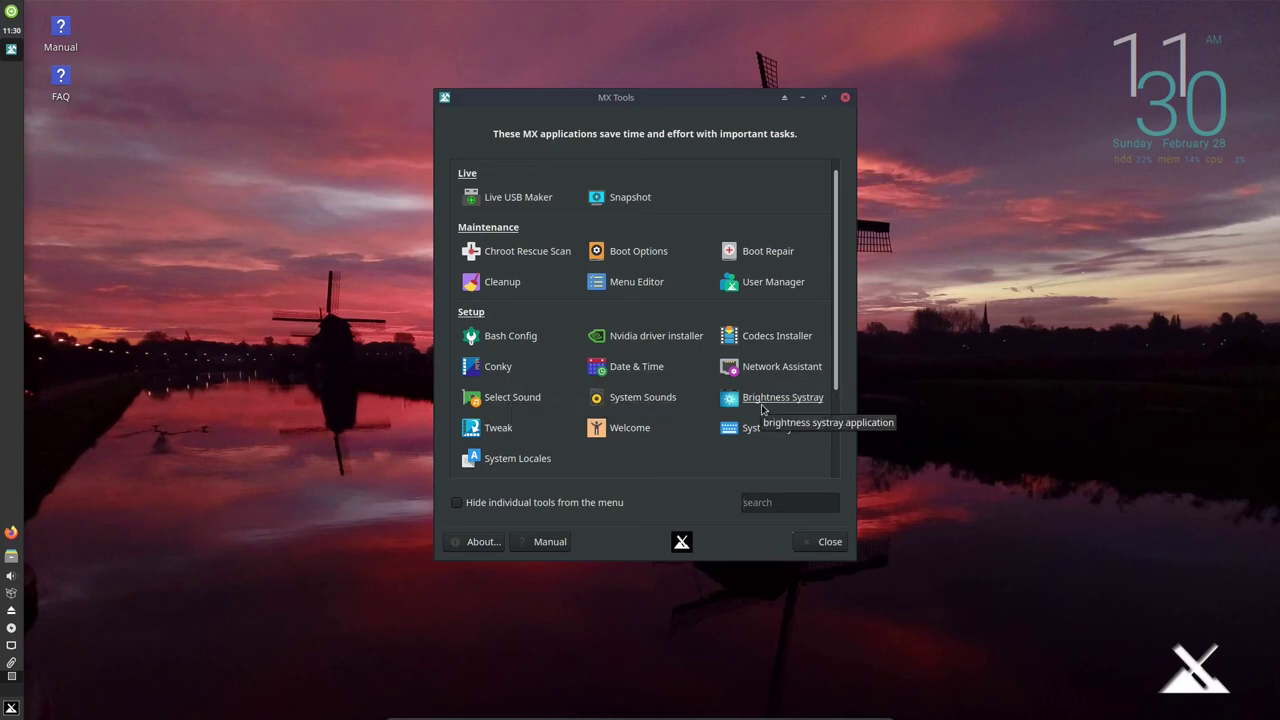
Launch the Tweak utility from MX Tools, bringing up the panel backup notice.
{"action": "left_click", "coordinate": [508, 428]}
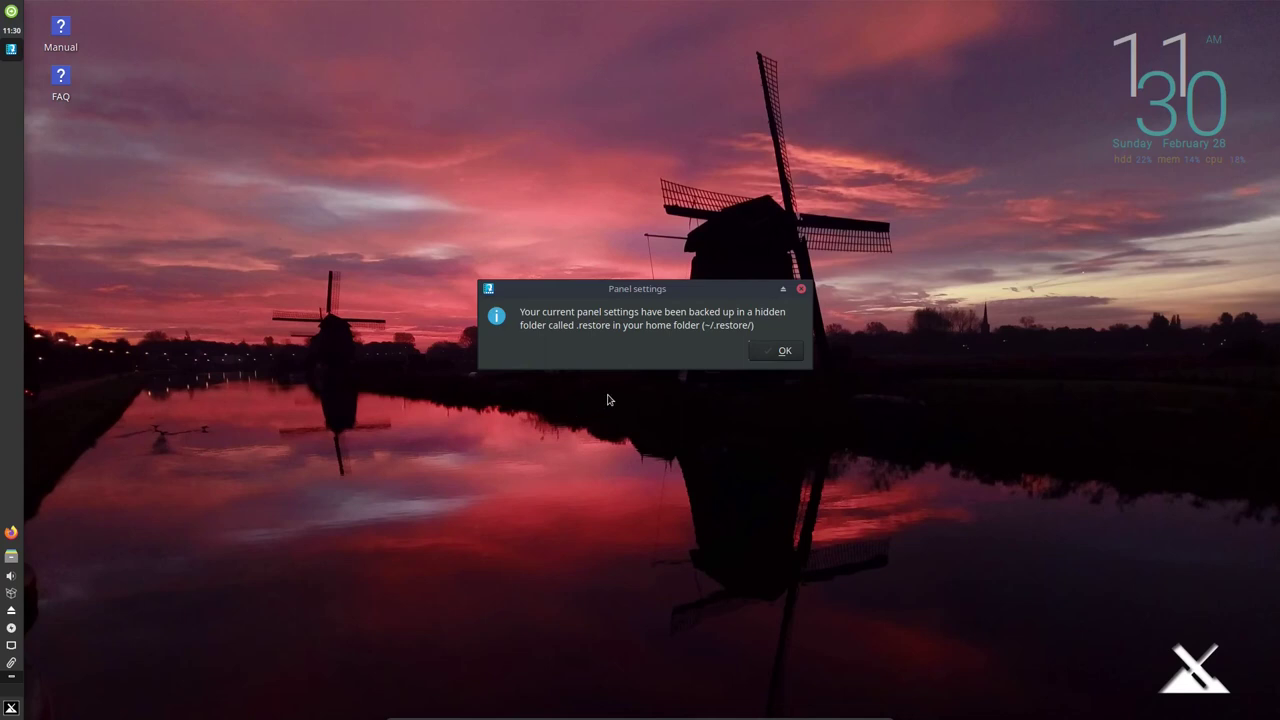
In MX Tweak, apply the horizontal Bottom panel layout after a first unapplied attempt.
{"action": "left_click", "coordinate": [772, 354]}
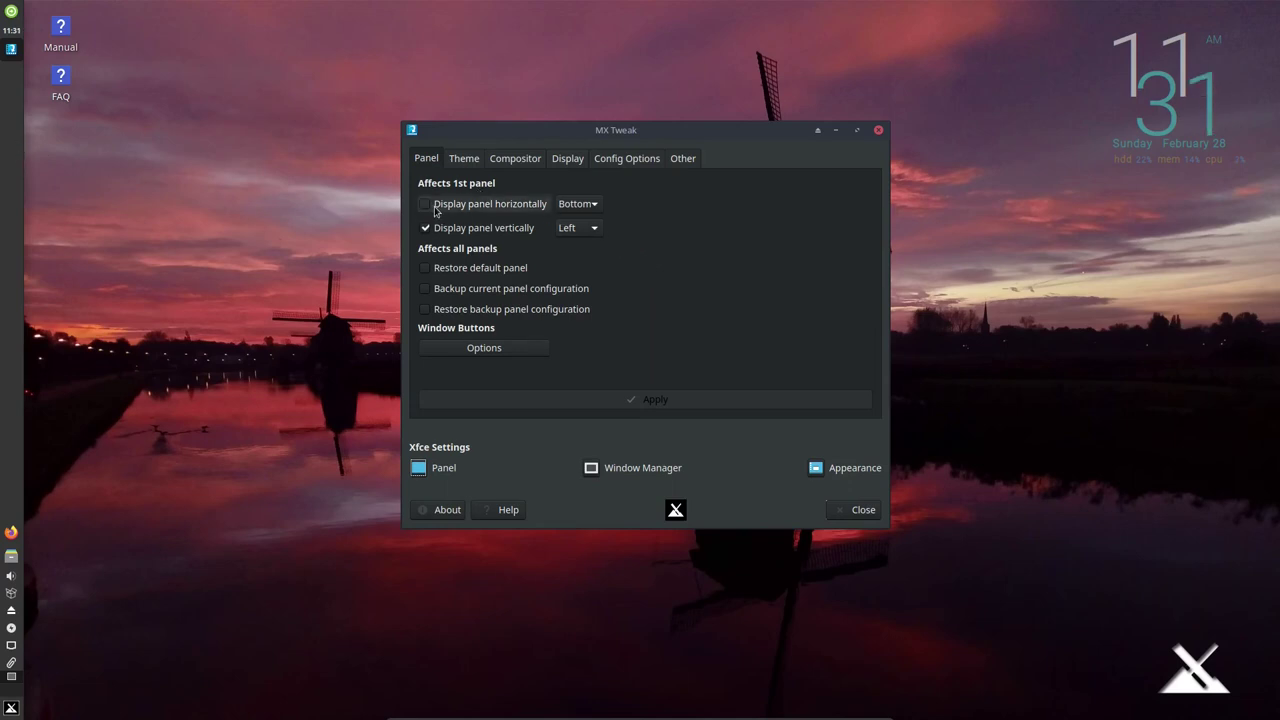
{"action": "left_click", "coordinate": [437, 210]}
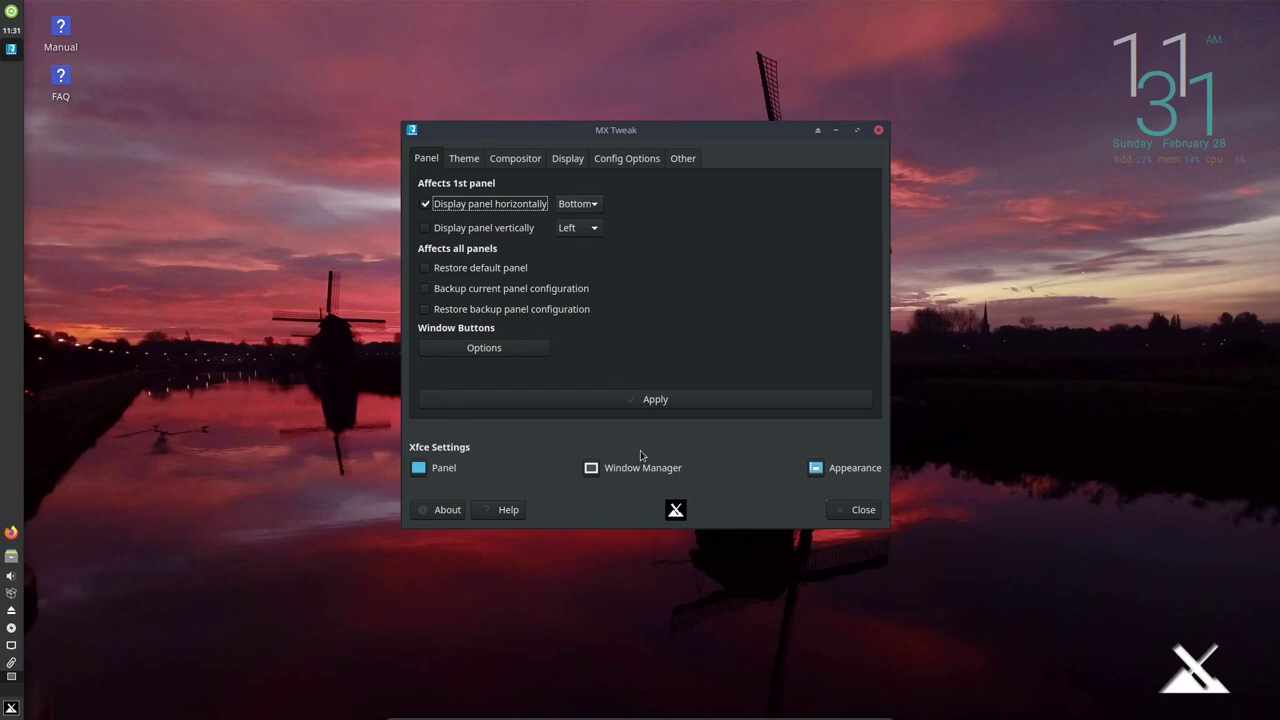
{"action": "left_click", "coordinate": [845, 514]}
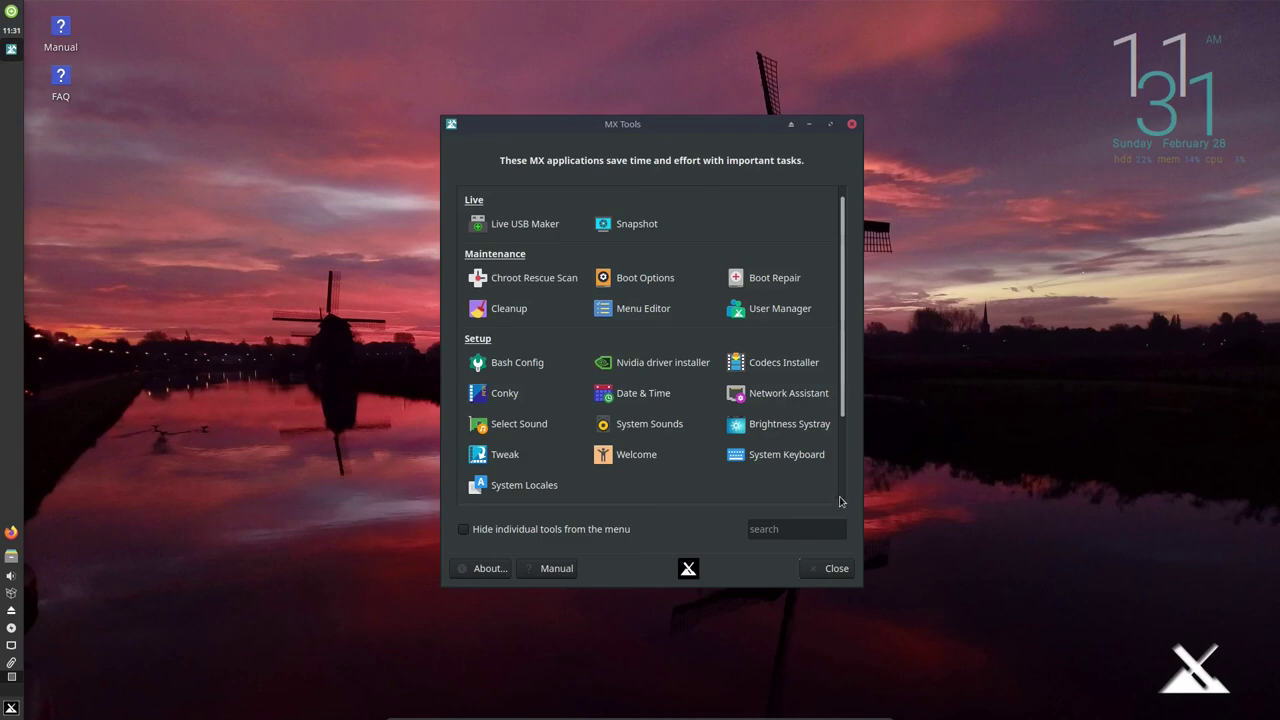
{"action": "left_click", "coordinate": [514, 459]}
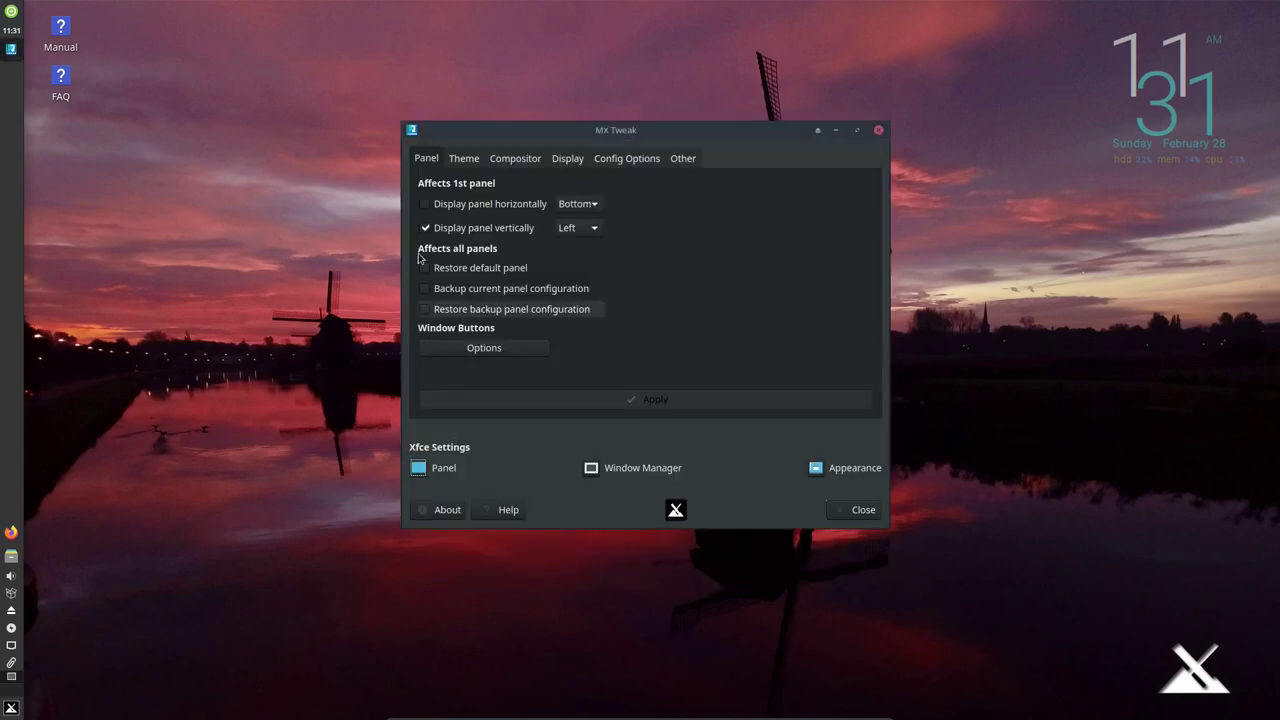
{"action": "left_click", "coordinate": [425, 205]}
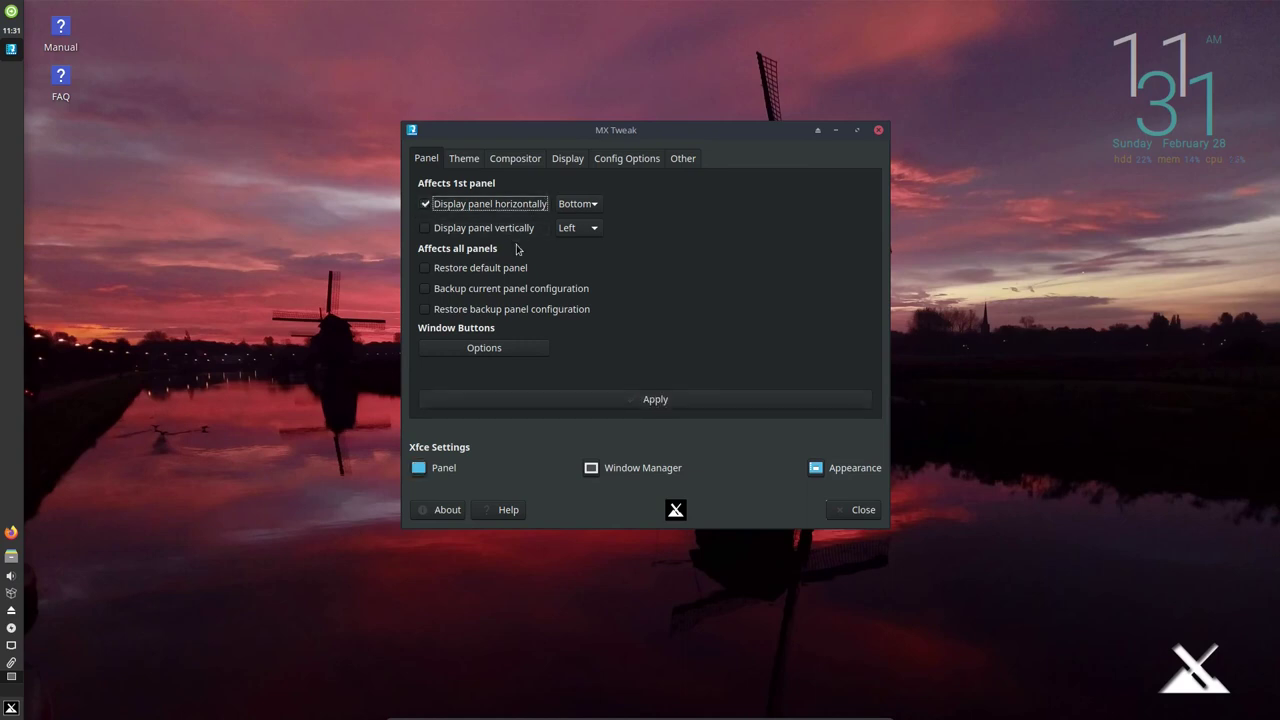
{"action": "left_click", "coordinate": [594, 402]}
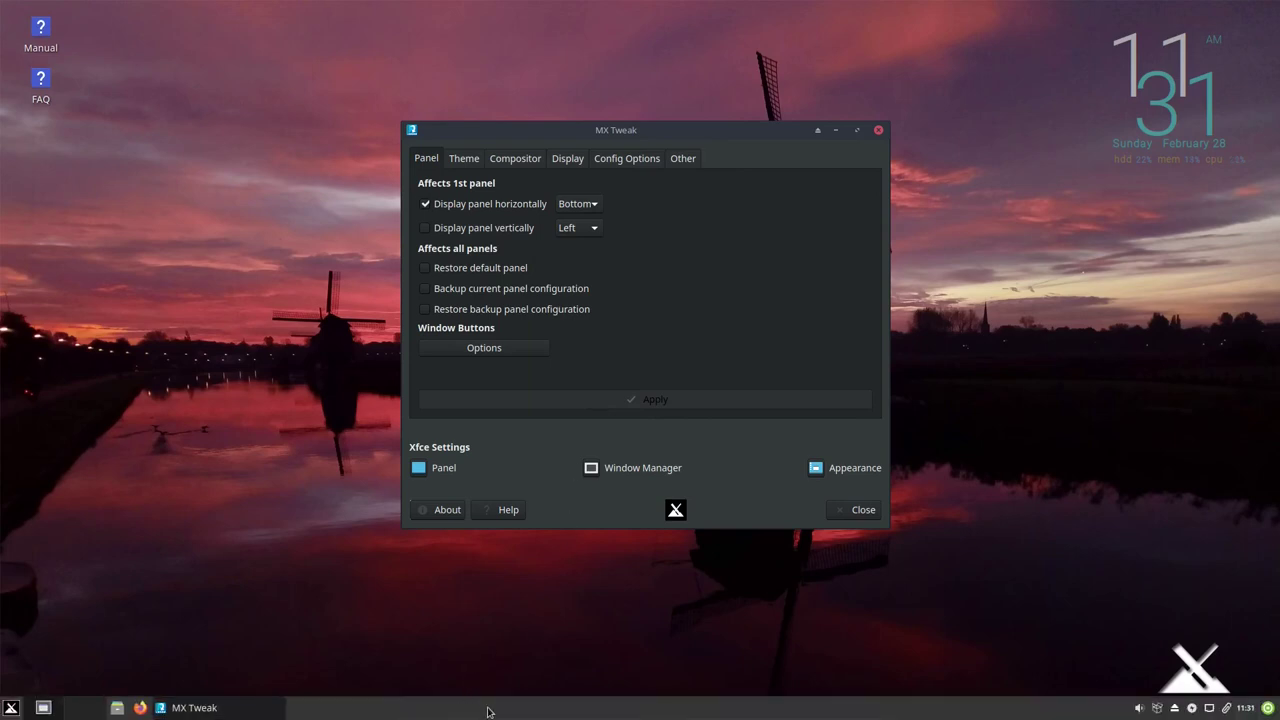
In Panel Preferences, set row size 31, toggle Lock panel off and on, then close.
{"action": "right_click", "coordinate": [489, 712]}
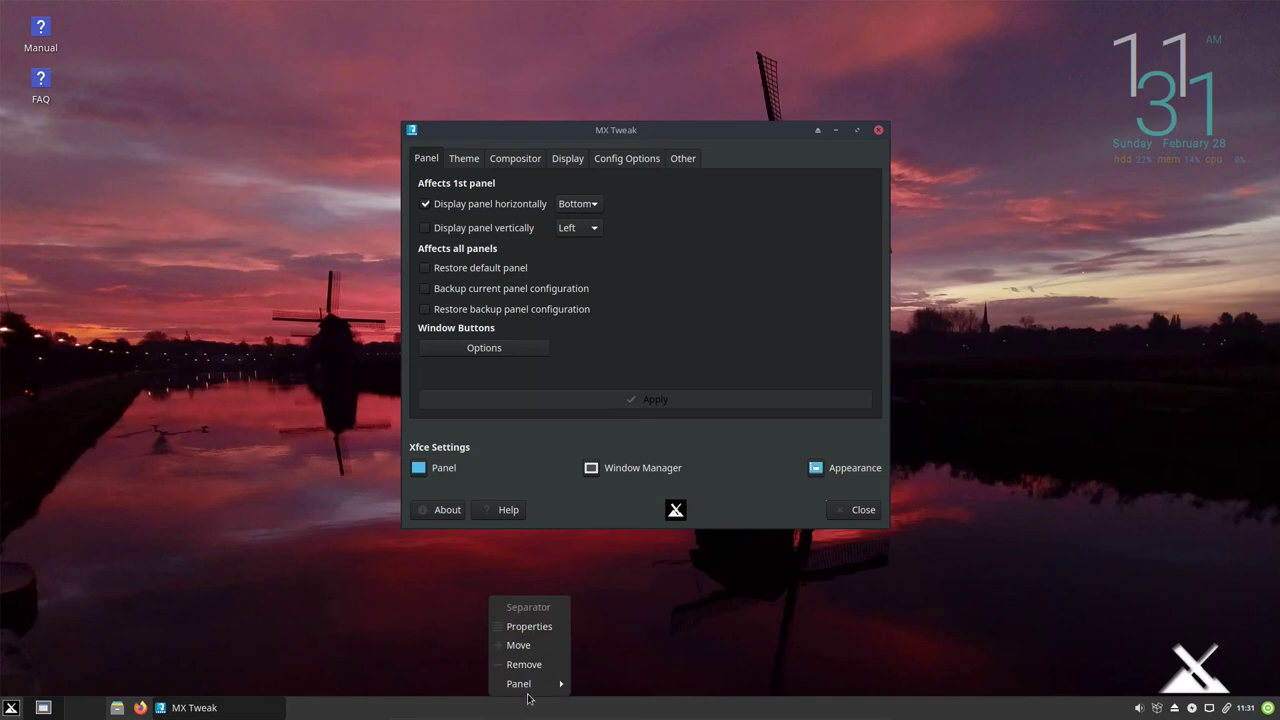
{"action": "mouse_move", "coordinate": [533, 690]}
{"action": "left_click", "coordinate": [622, 627]}
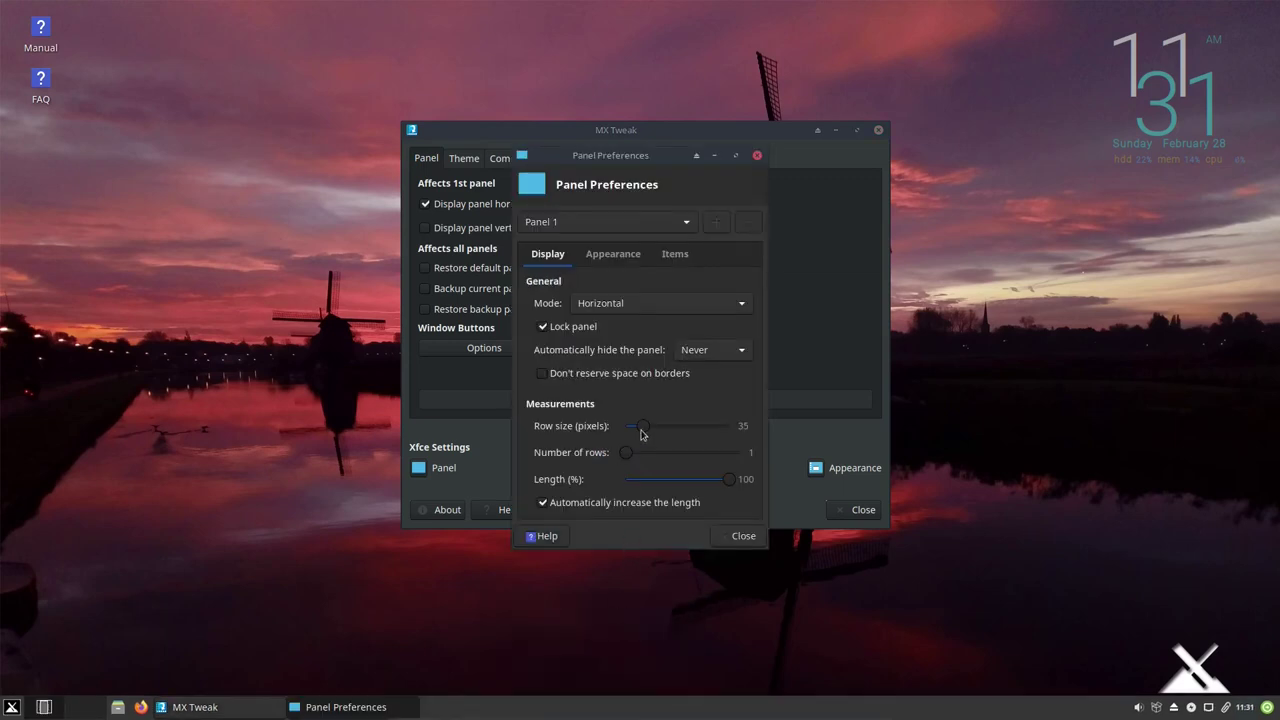
{"action": "left_click_drag", "start_coordinate": [642, 426], "coordinate": [643, 431]}
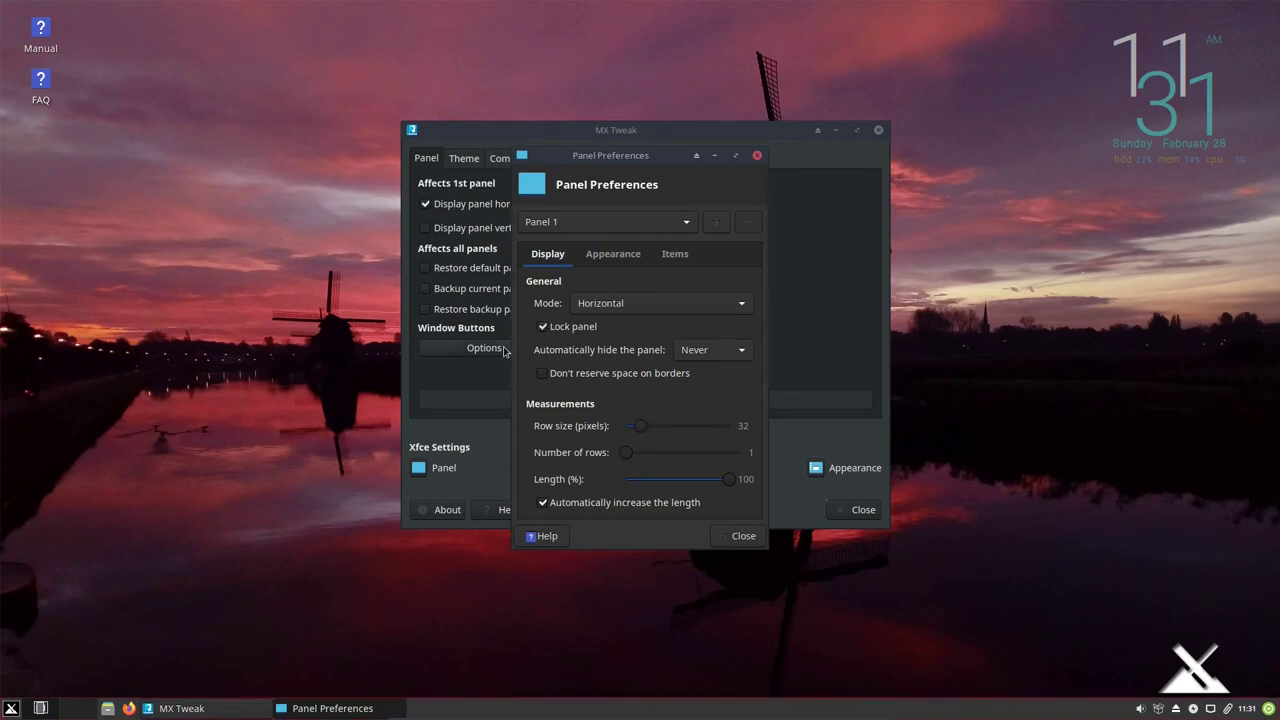
{"action": "left_click", "coordinate": [543, 327]}
{"action": "left_click", "coordinate": [543, 329]}
{"action": "left_click", "coordinate": [743, 536]}
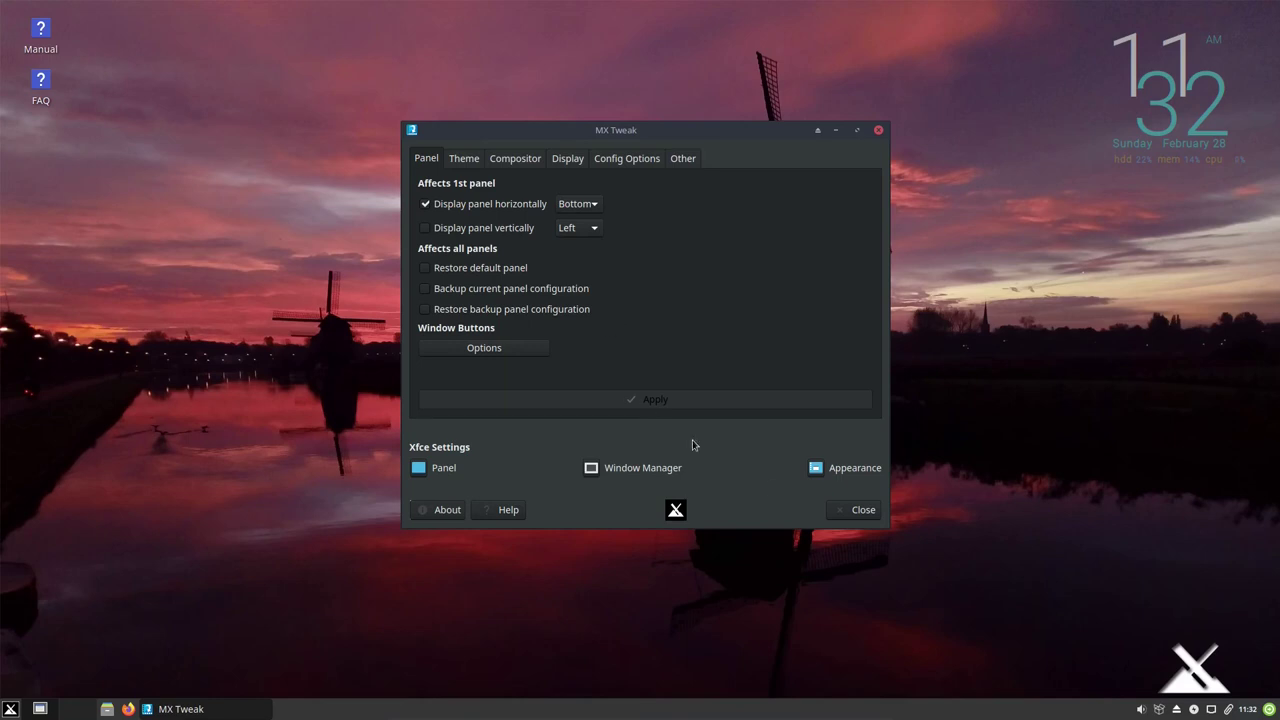
Browse MX Tweak's Theme, theme set list, Compositor and Display tabs without changing anything.
{"action": "left_click", "coordinate": [454, 160]}
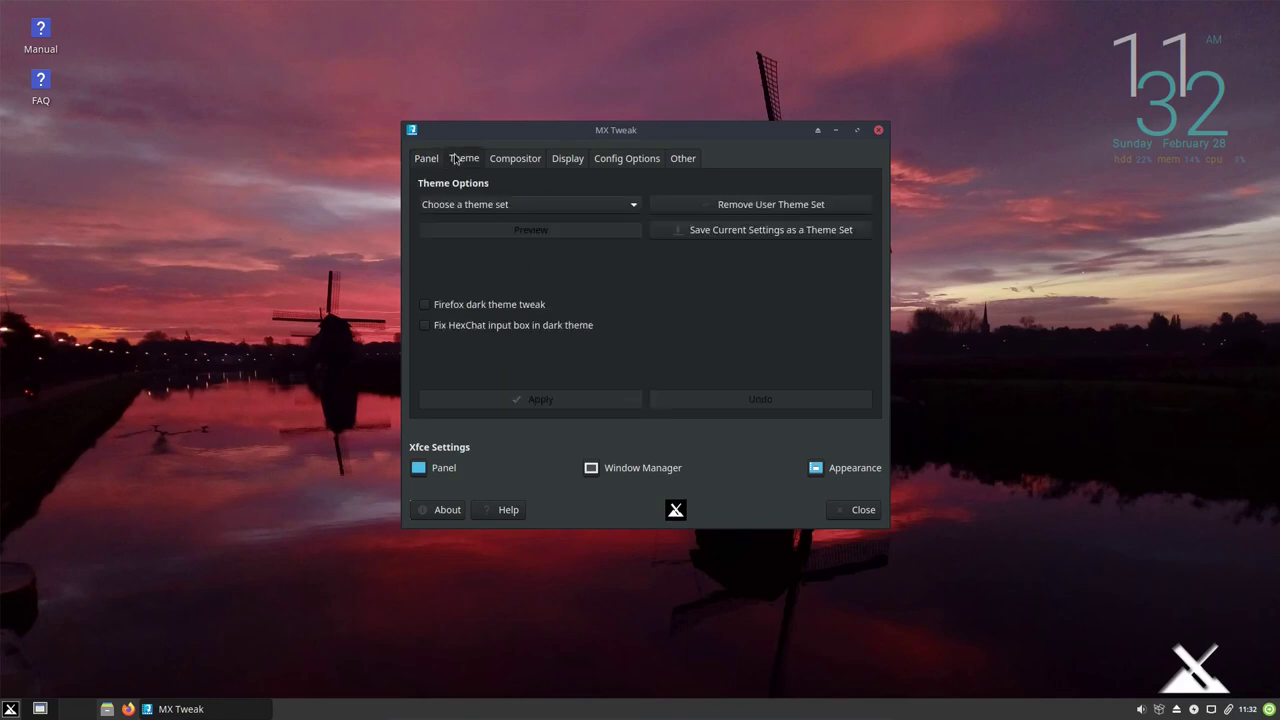
{"action": "left_click", "coordinate": [521, 205]}
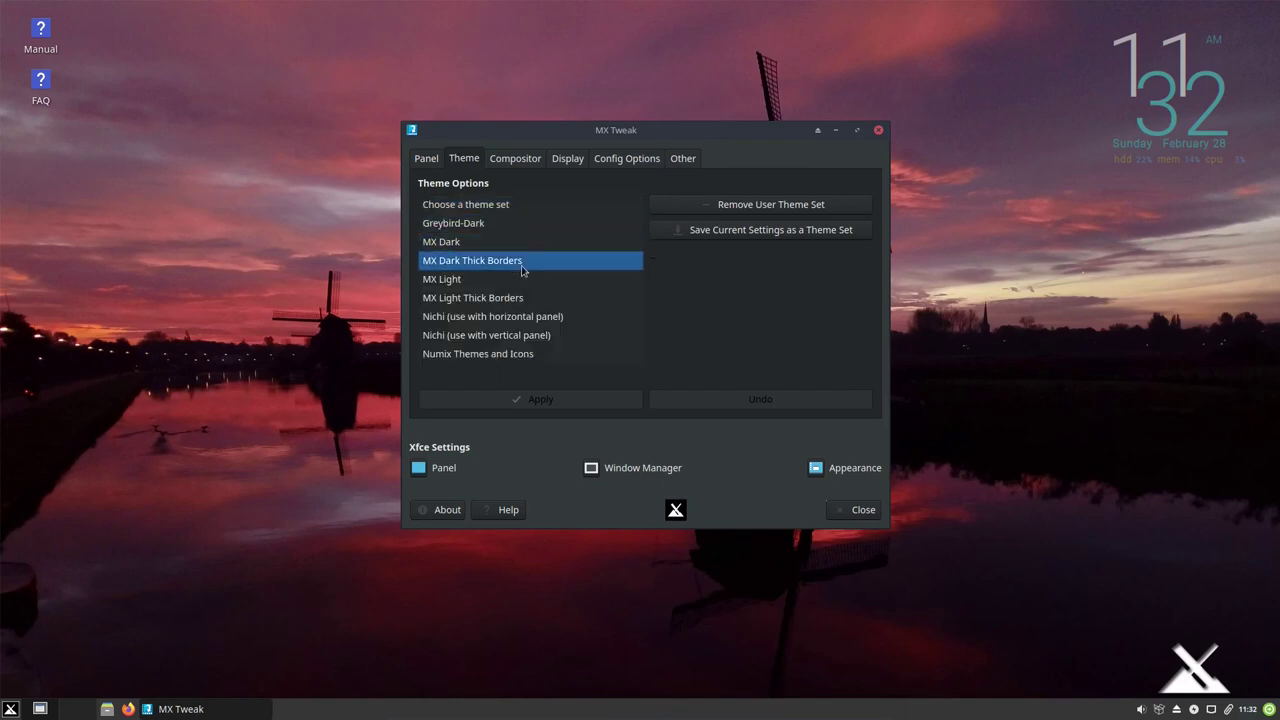
{"action": "left_click", "coordinate": [690, 330]}
{"action": "left_click", "coordinate": [530, 163]}
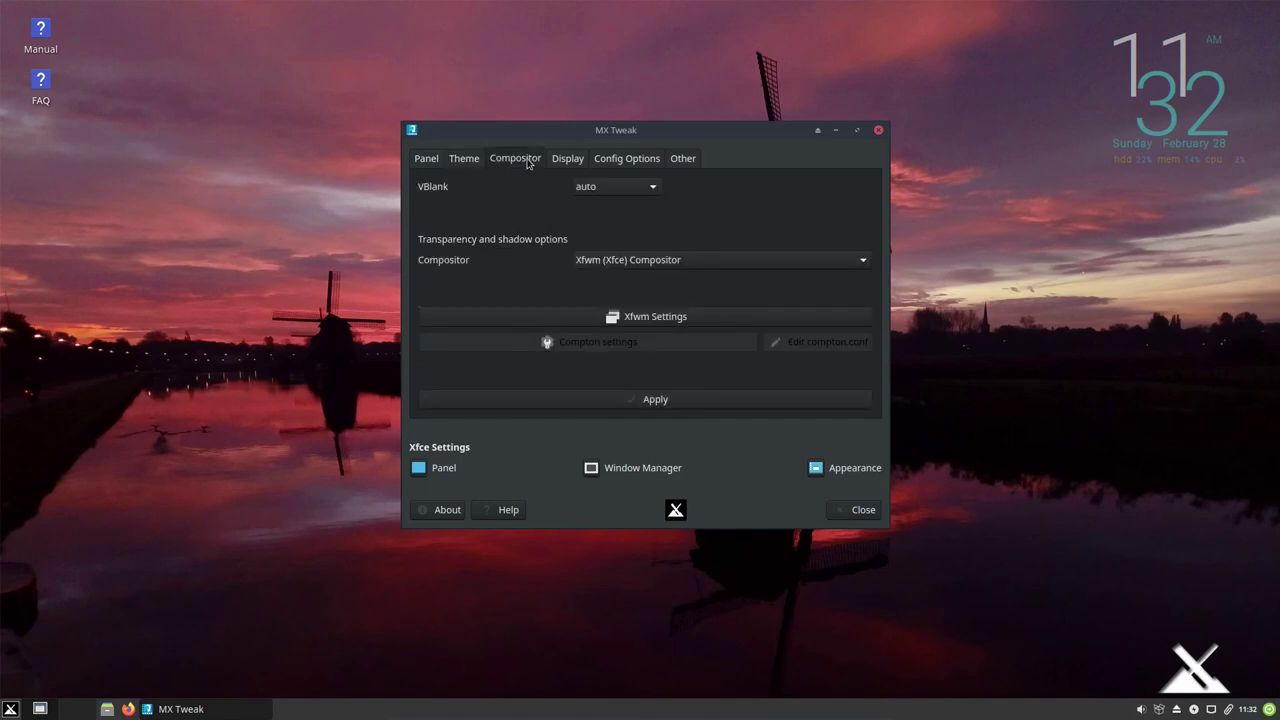
{"action": "left_click", "coordinate": [575, 163]}
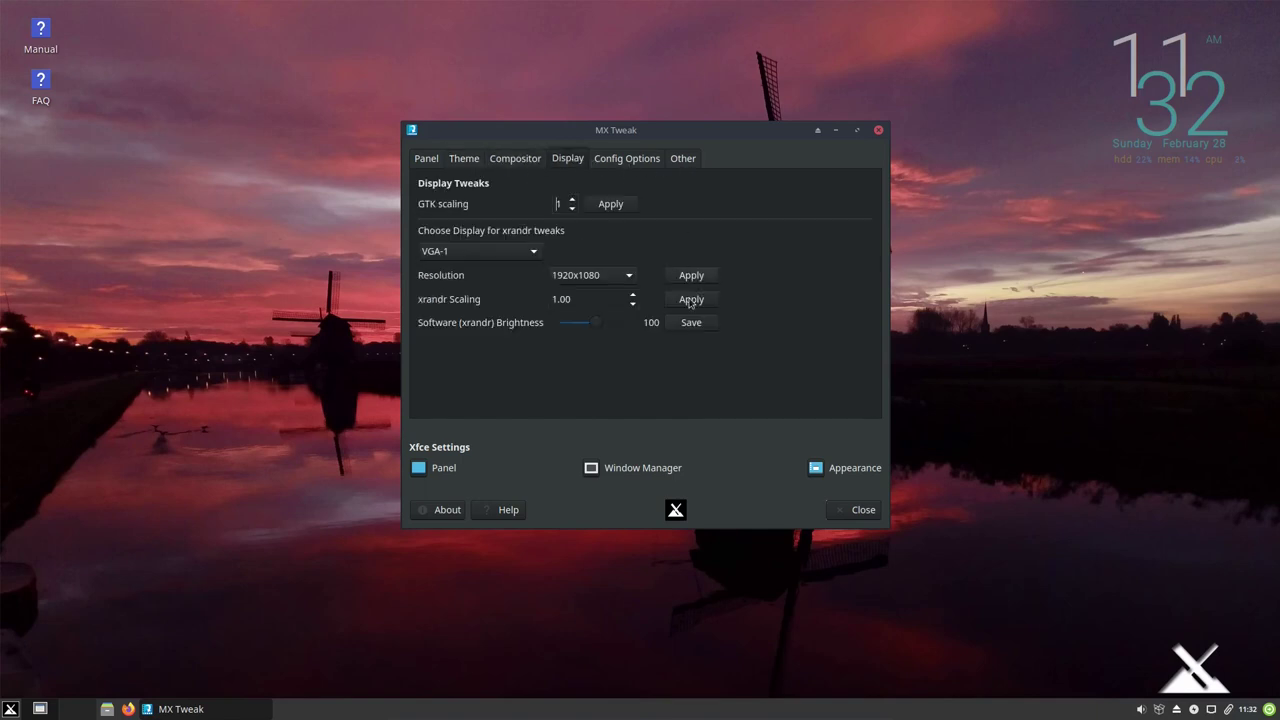
Close MX Tweak and scroll the MX Tools list down to the Software section.
{"action": "left_click", "coordinate": [846, 512]}
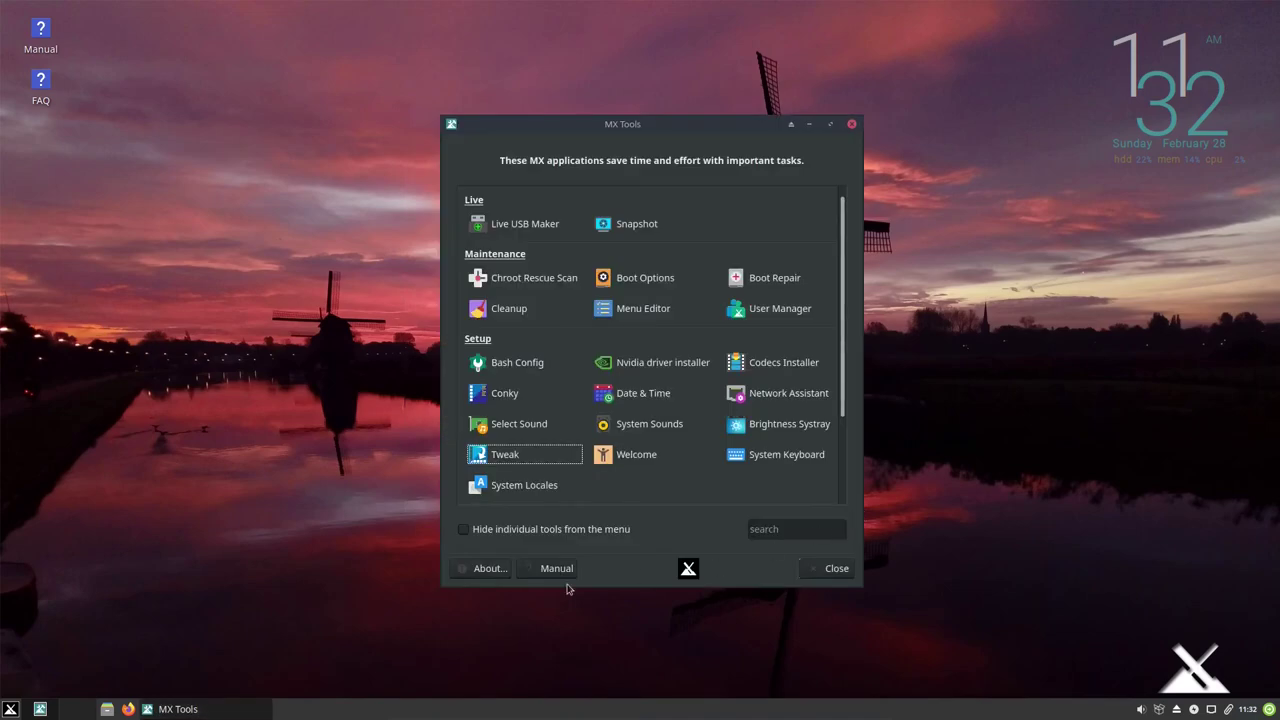
{"action": "scroll", "coordinate": [595, 449], "scroll_direction": "down", "scroll_amount": 1}
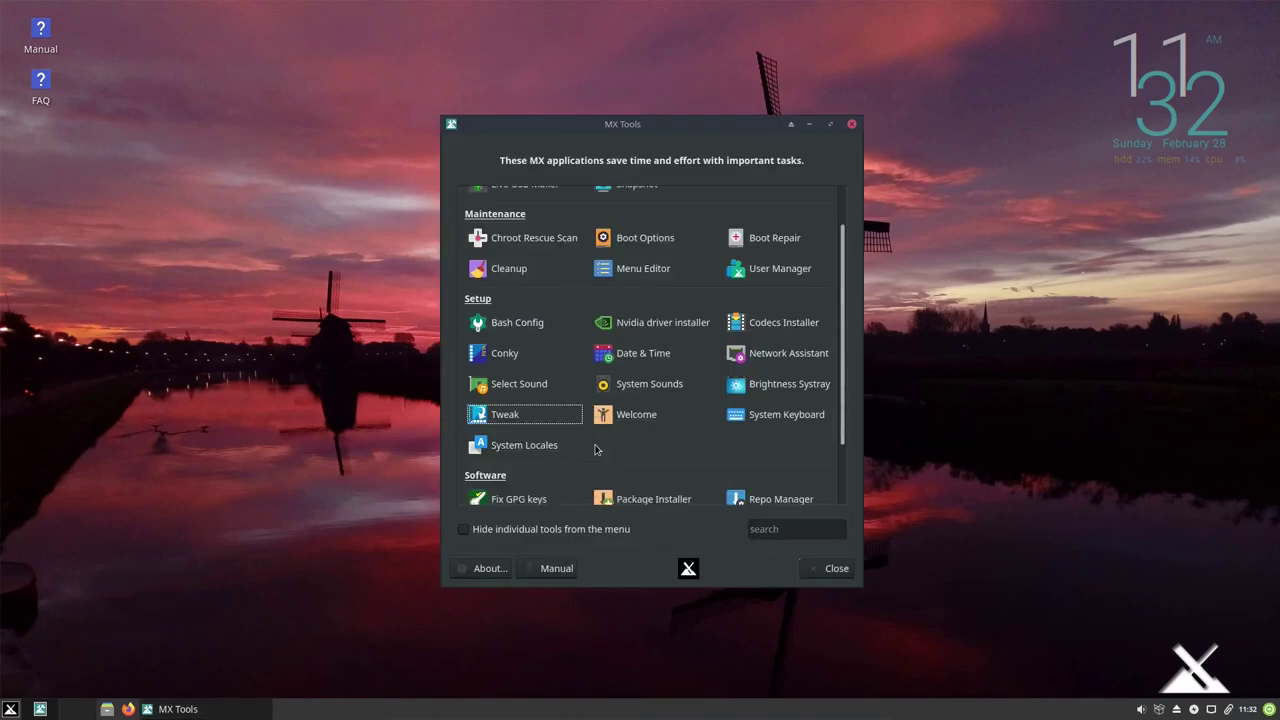
{"action": "scroll", "coordinate": [594, 449], "scroll_direction": "down", "scroll_amount": 2}
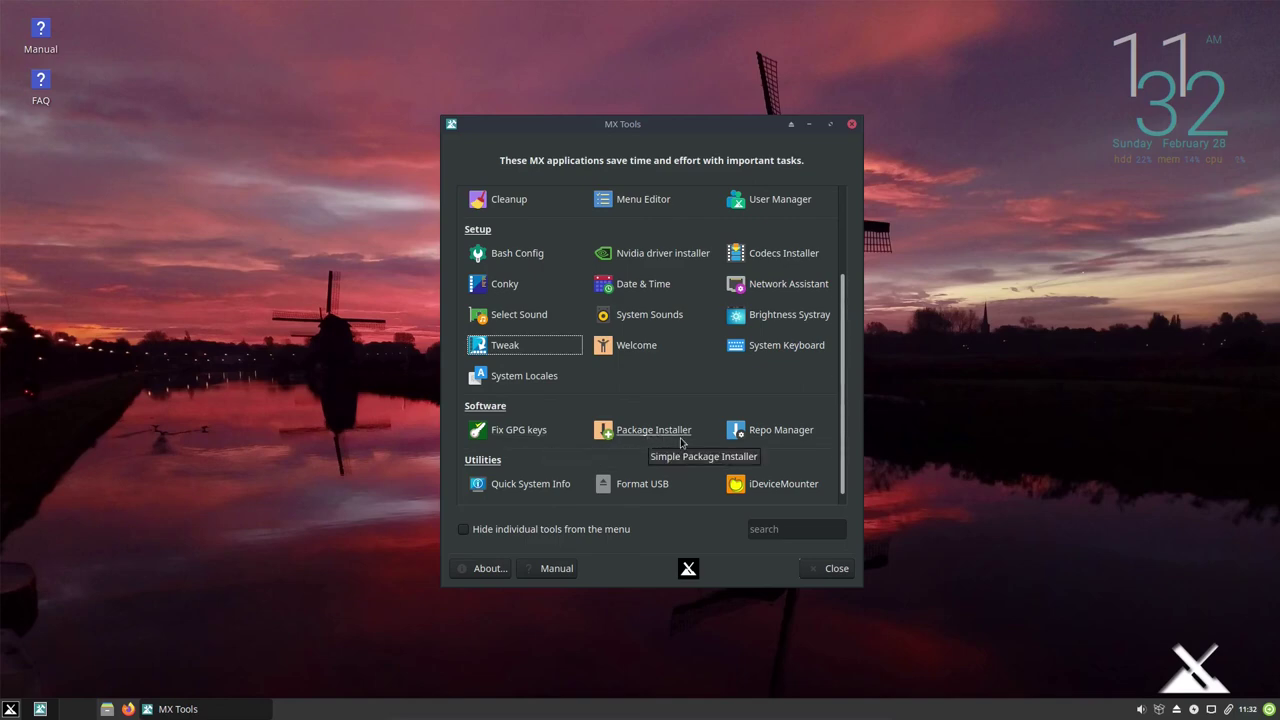
{"action": "left_click", "coordinate": [777, 440]}
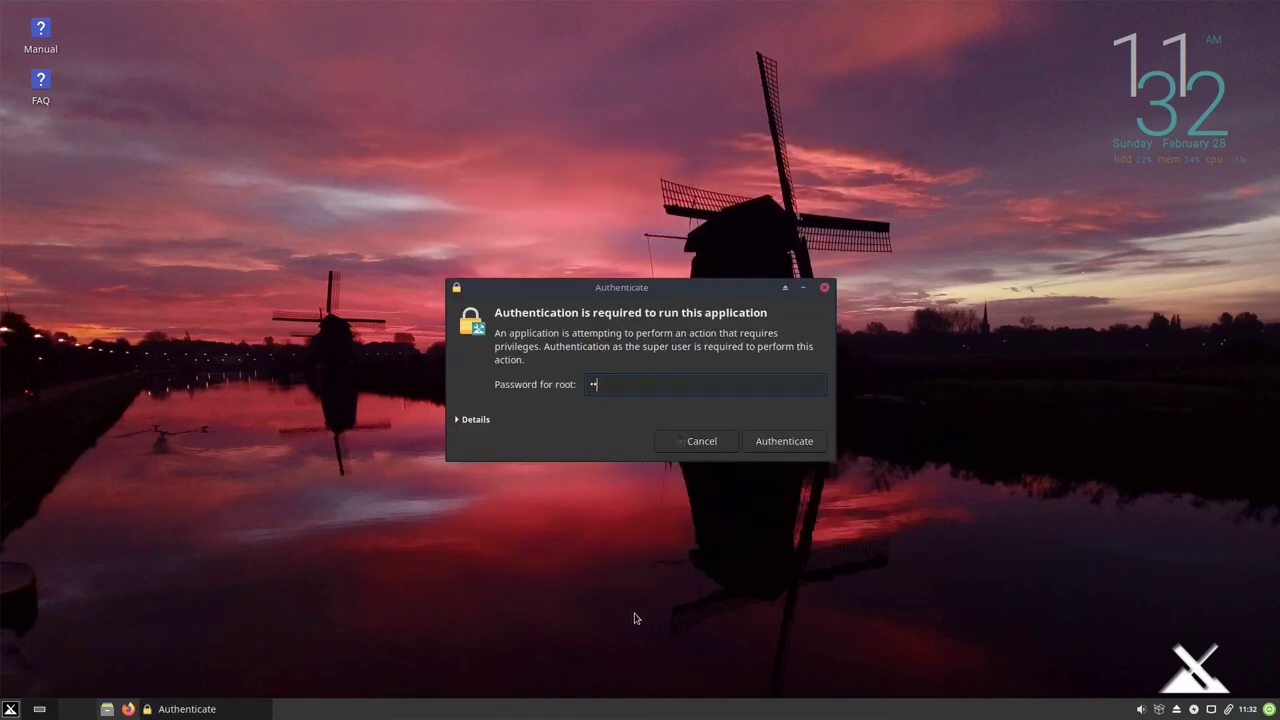
{"action": "key", "text": "Return"}
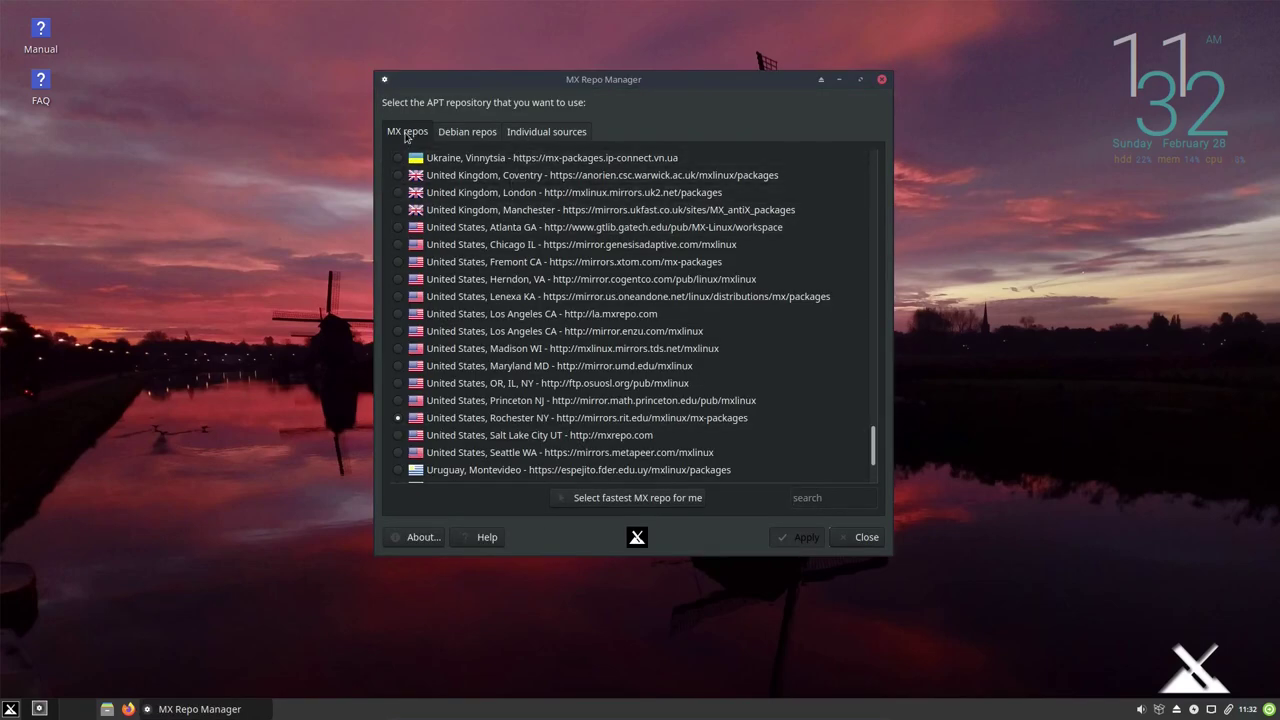
{"action": "left_click", "coordinate": [475, 140]}
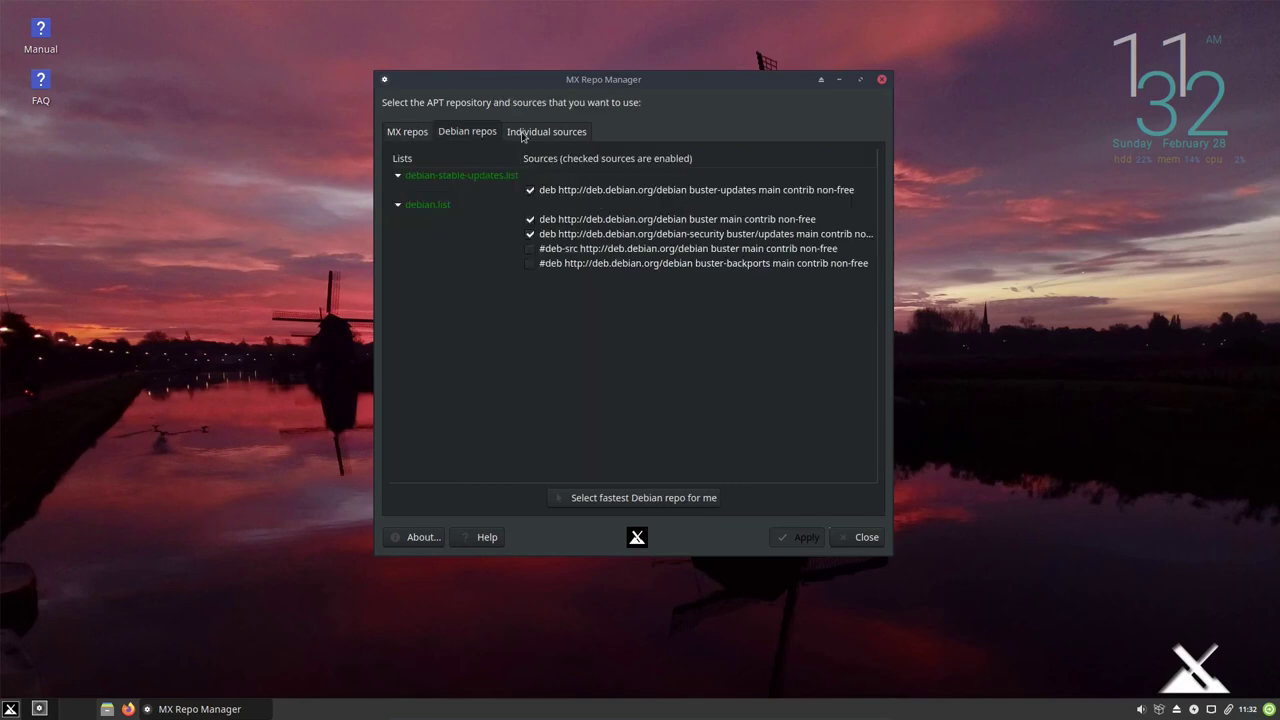
{"action": "left_click", "coordinate": [522, 137]}
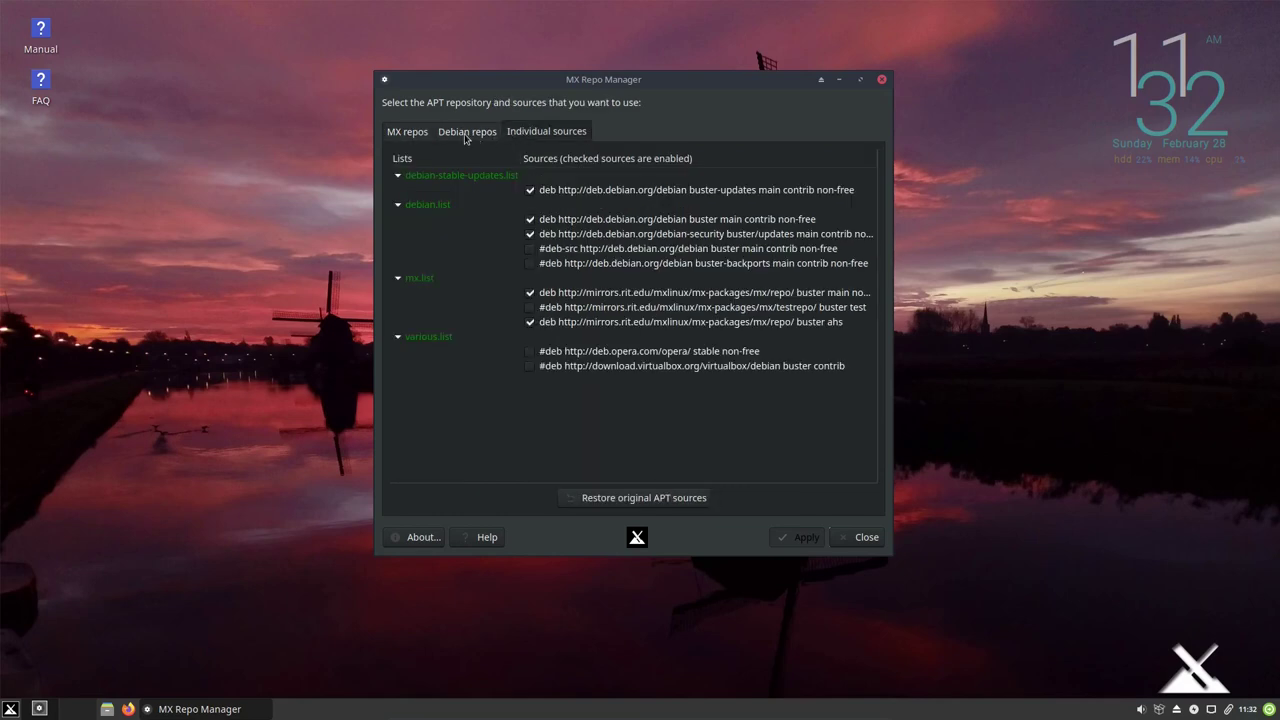
{"action": "left_click", "coordinate": [461, 137]}
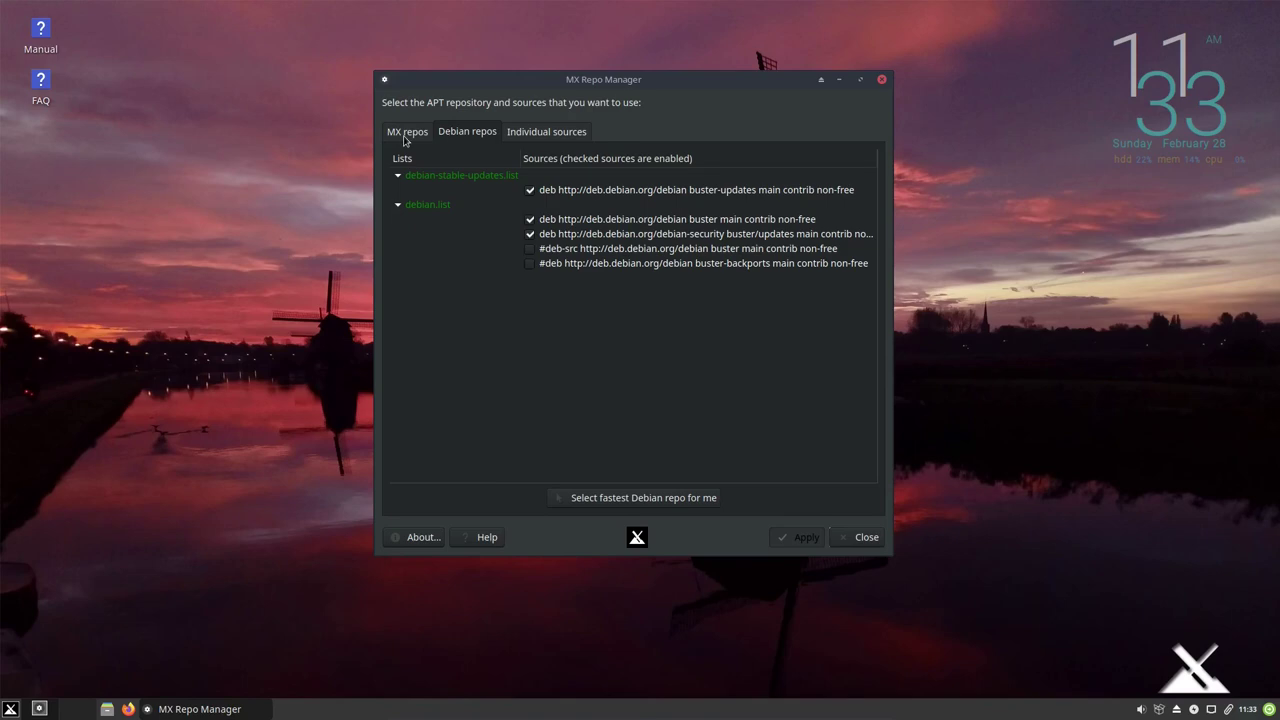
{"action": "left_click", "coordinate": [406, 134]}
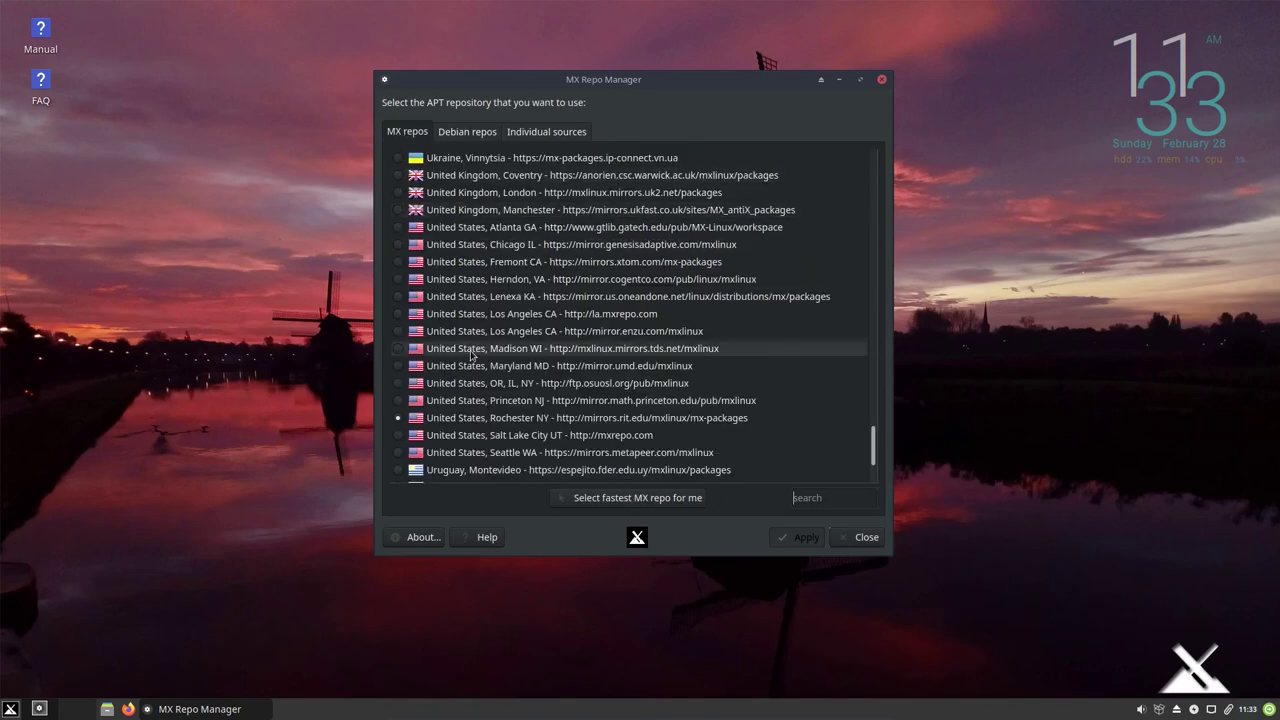
{"action": "scroll", "coordinate": [474, 410], "scroll_direction": "down", "scroll_amount": 1}
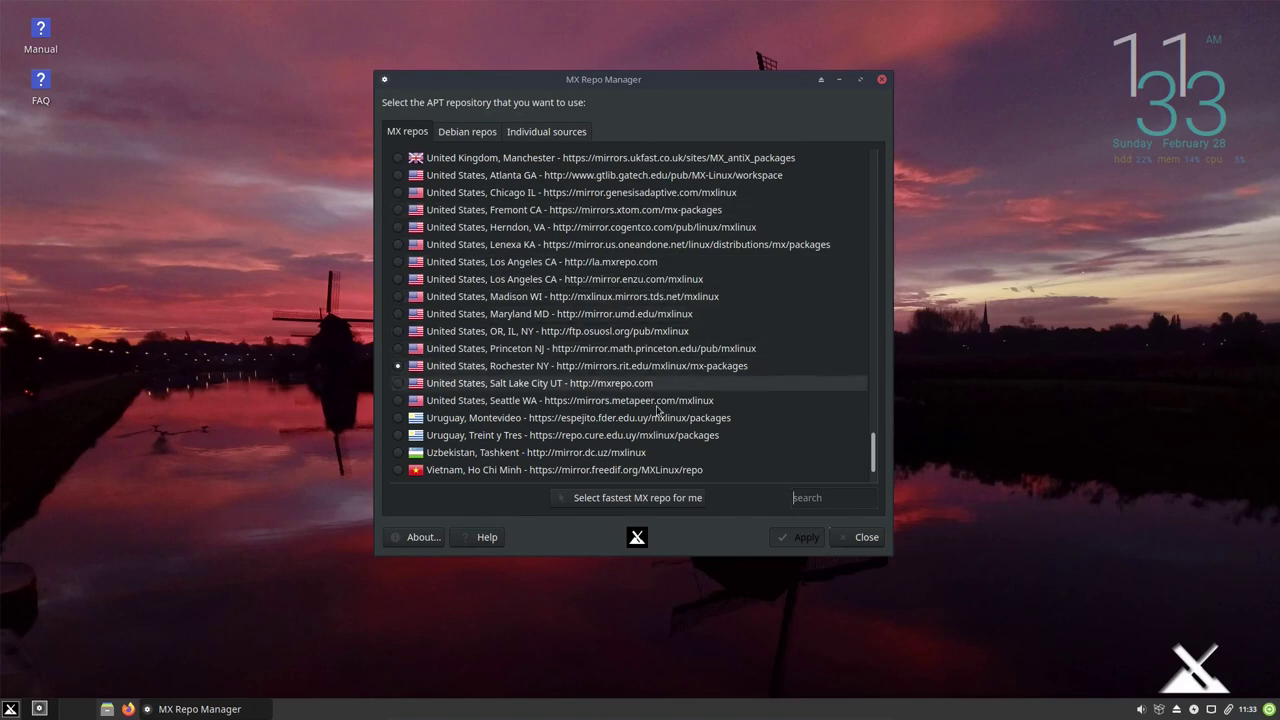
{"action": "left_click", "coordinate": [861, 543]}
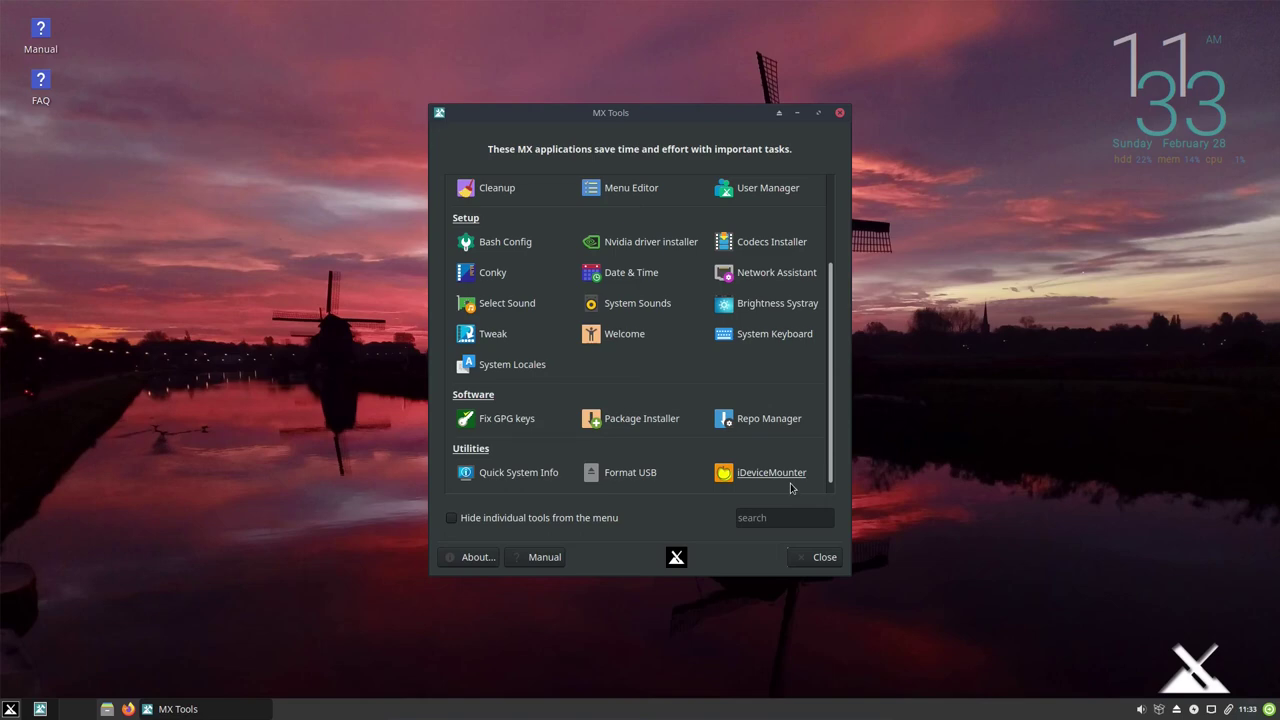
Close MX Tools and scroll through the Whisker menu's Settings category list.
{"action": "left_click", "coordinate": [810, 557]}
{"action": "left_click", "coordinate": [10, 710]}
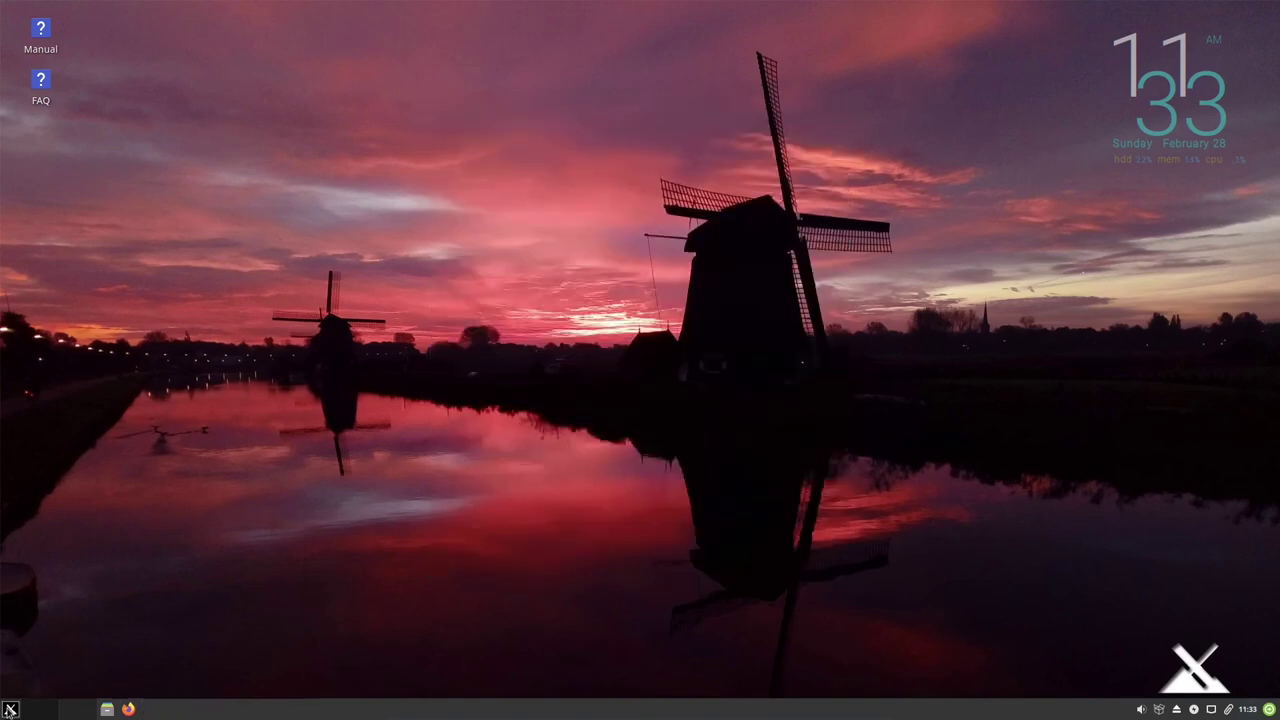
{"action": "left_click", "coordinate": [244, 658]}
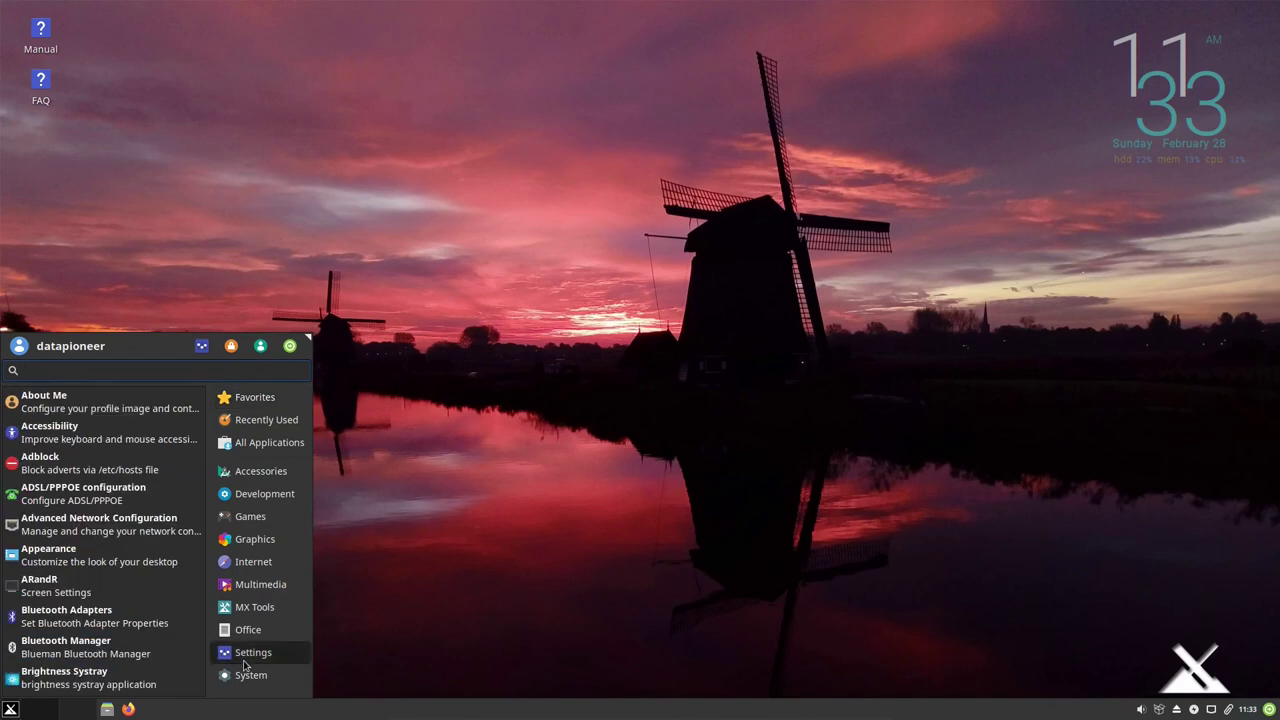
{"action": "scroll", "coordinate": [129, 650], "scroll_direction": "down", "scroll_amount": 2}
{"action": "scroll", "coordinate": [129, 650], "scroll_direction": "down", "scroll_amount": 4}
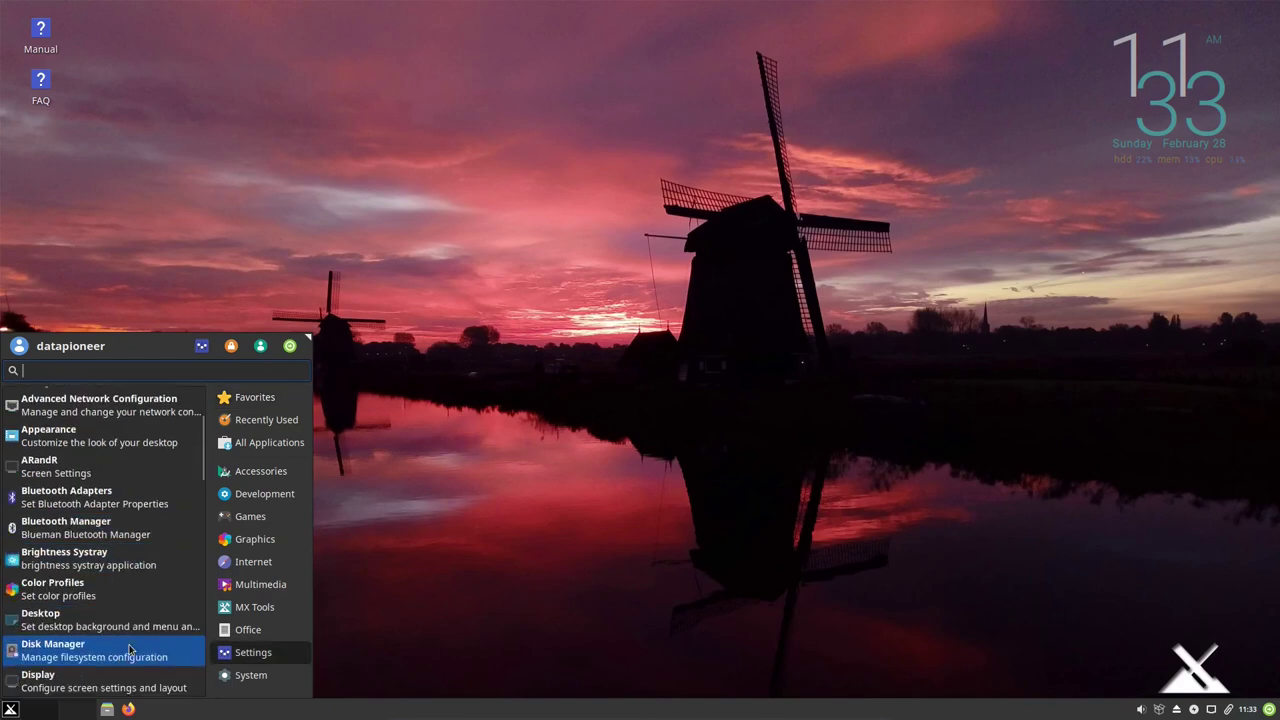
{"action": "scroll", "coordinate": [129, 650], "scroll_direction": "down", "scroll_amount": 5}
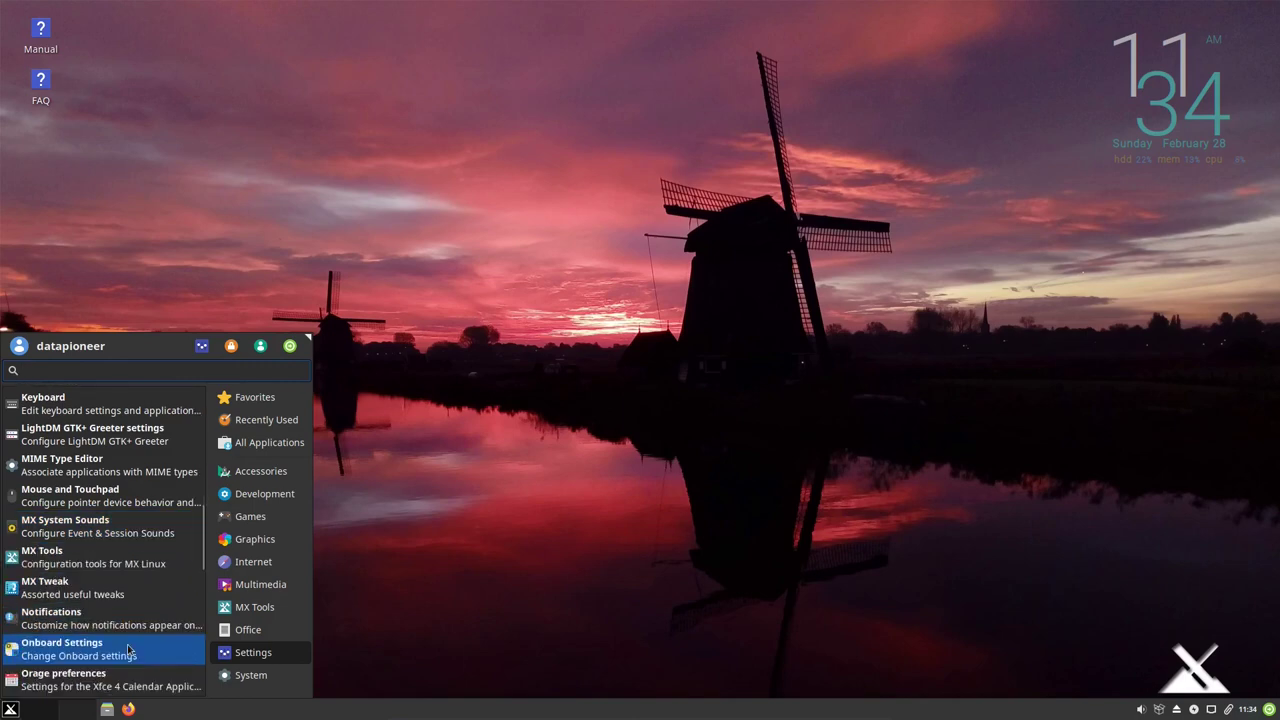
{"action": "scroll", "coordinate": [129, 651], "scroll_direction": "down", "scroll_amount": 2}
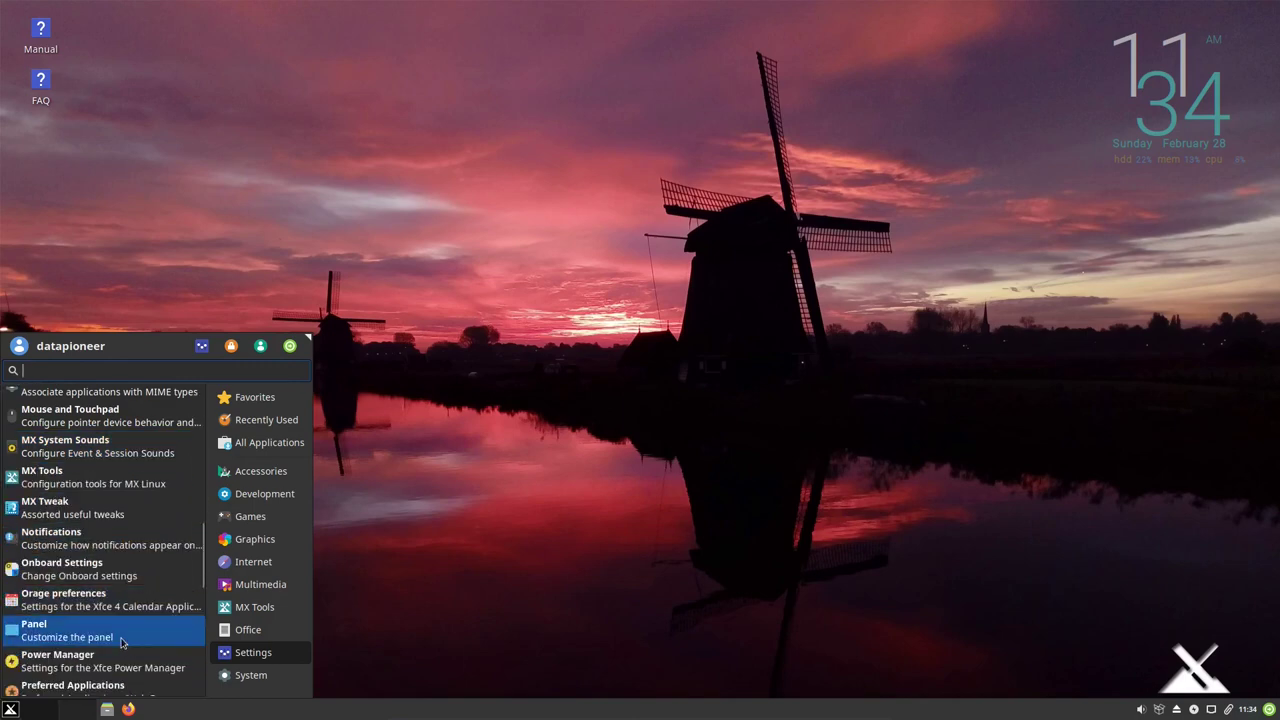
{"action": "scroll", "coordinate": [122, 642], "scroll_direction": "down", "scroll_amount": 1}
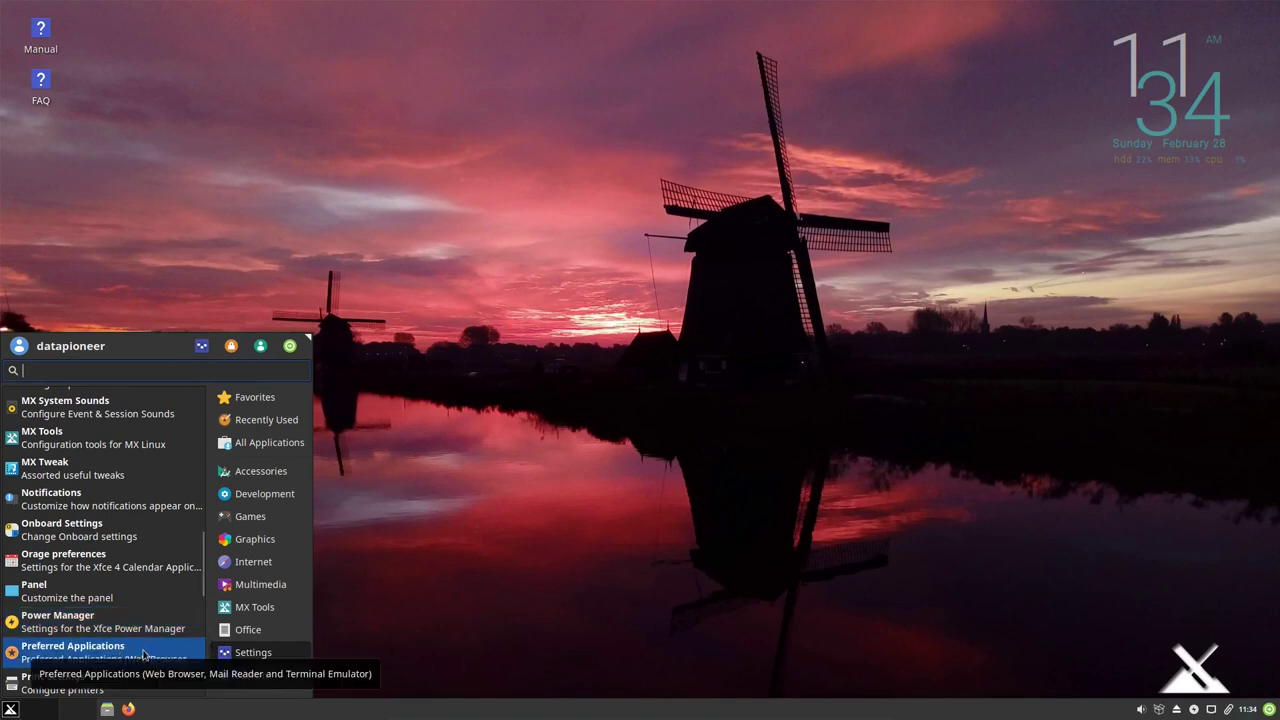
Check Preferred Applications shows Mozilla Firefox and Mozilla Thunderbird as defaults, then close it.
{"action": "left_click", "coordinate": [143, 655]}
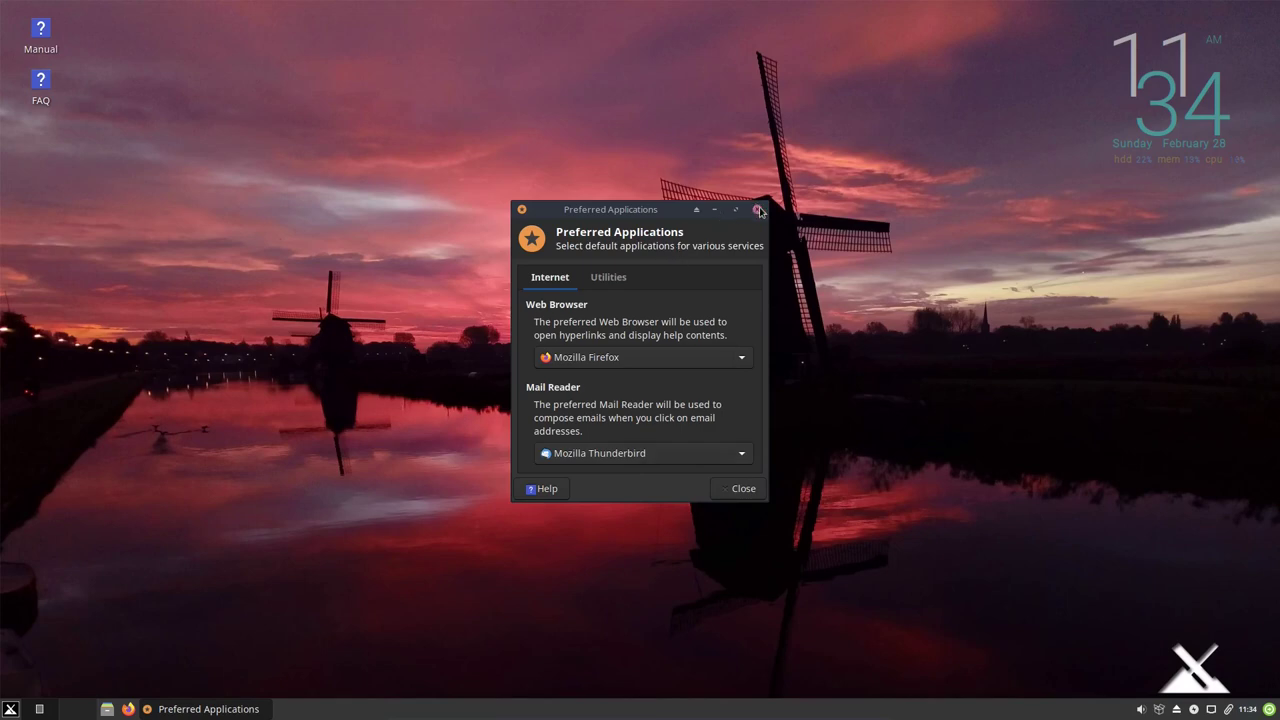
{"action": "left_click", "coordinate": [760, 211]}
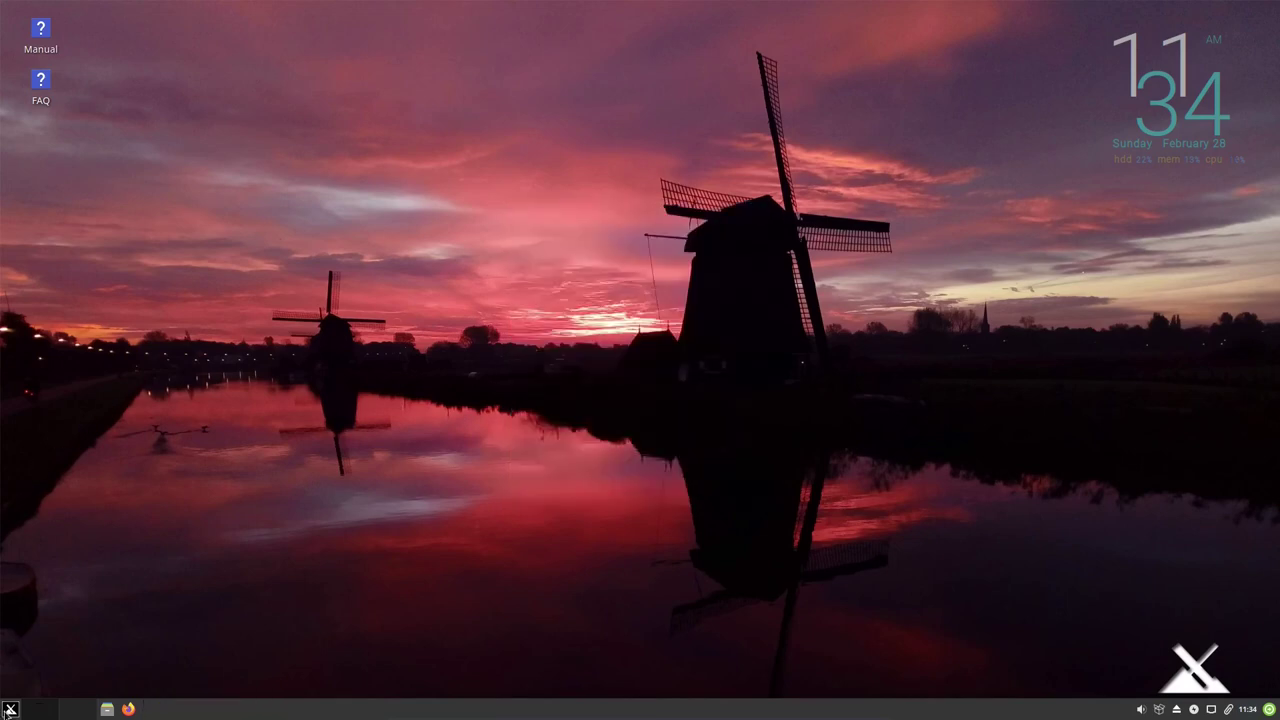
Set 4 workspaces in Whisker Settings > Workspaces and close the dialog.
{"action": "left_click", "coordinate": [9, 710]}
{"action": "left_click", "coordinate": [240, 655]}
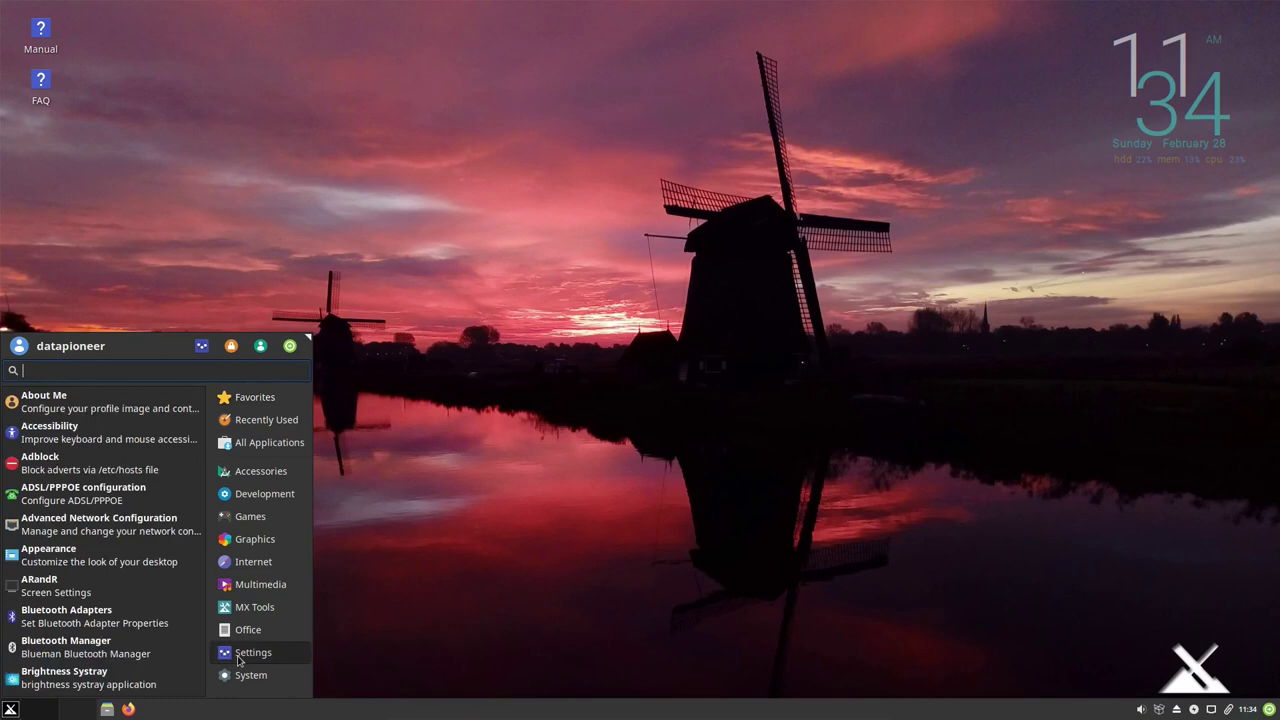
{"action": "scroll", "coordinate": [140, 640], "scroll_direction": "down", "scroll_amount": 10}
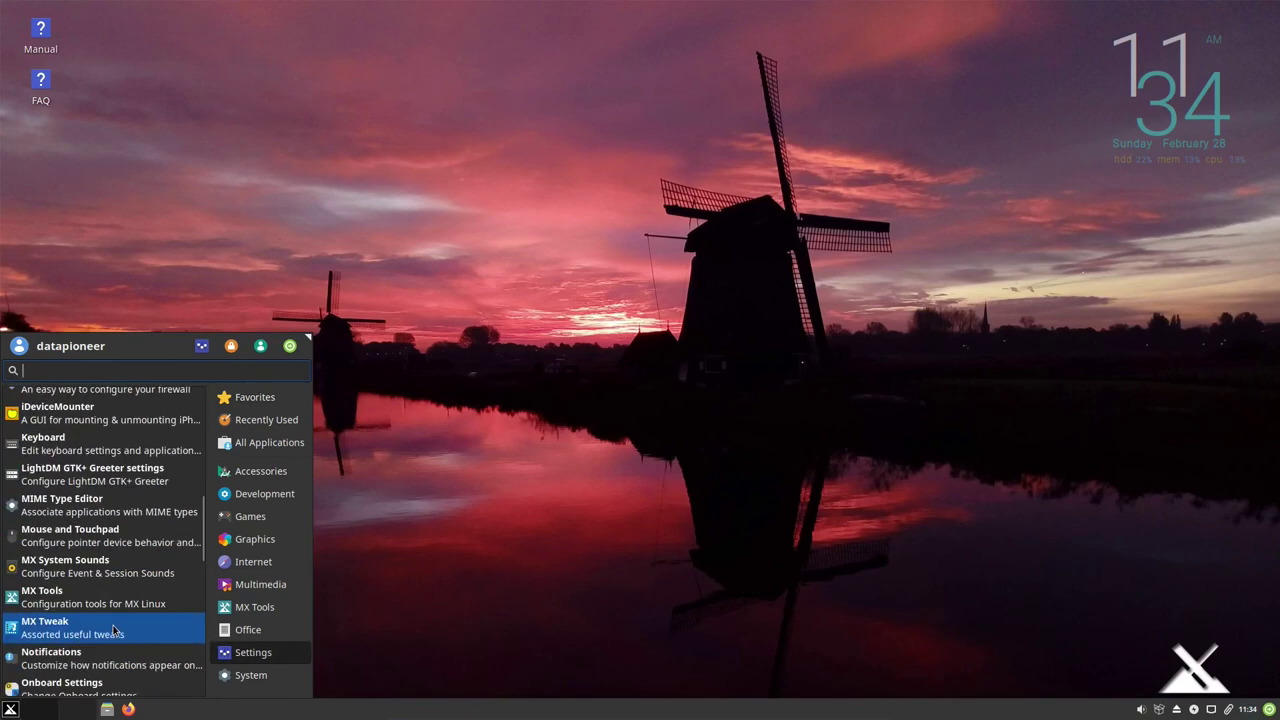
{"action": "scroll", "coordinate": [113, 628], "scroll_direction": "down", "scroll_amount": 10}
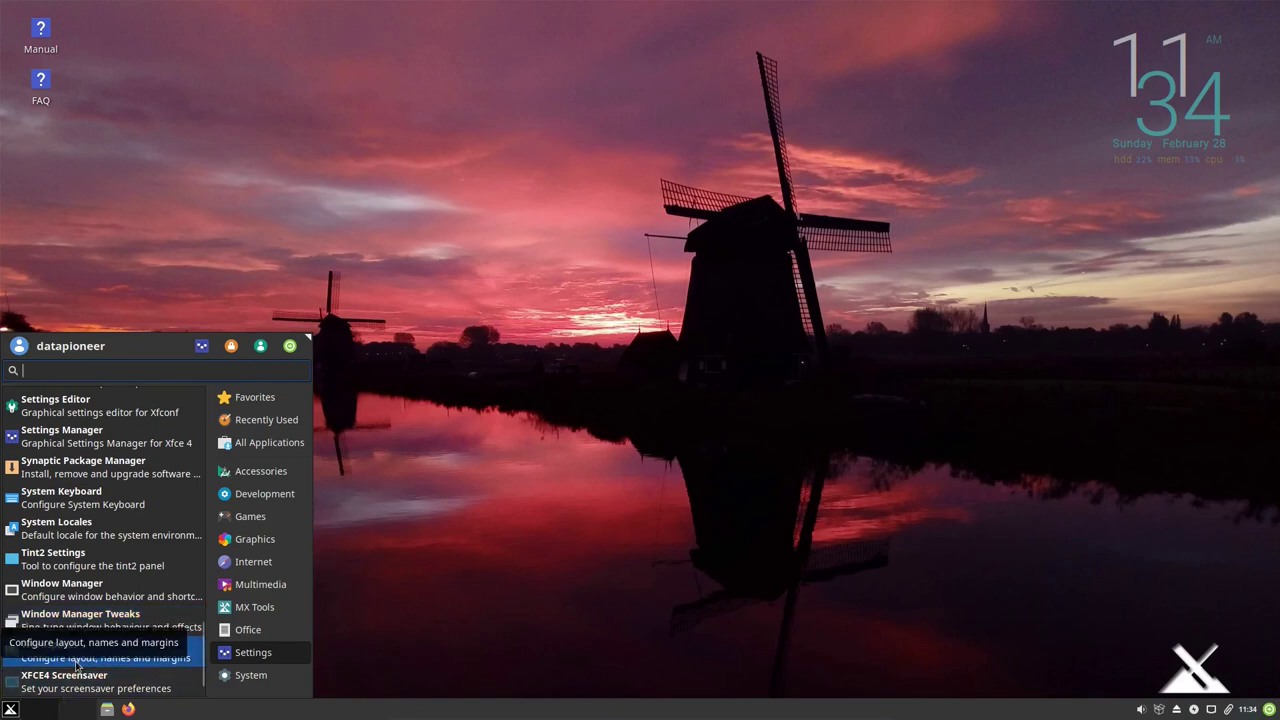
{"action": "left_click", "coordinate": [100, 658]}
{"action": "left_click", "coordinate": [634, 314]}
{"action": "left_click", "coordinate": [634, 314]}
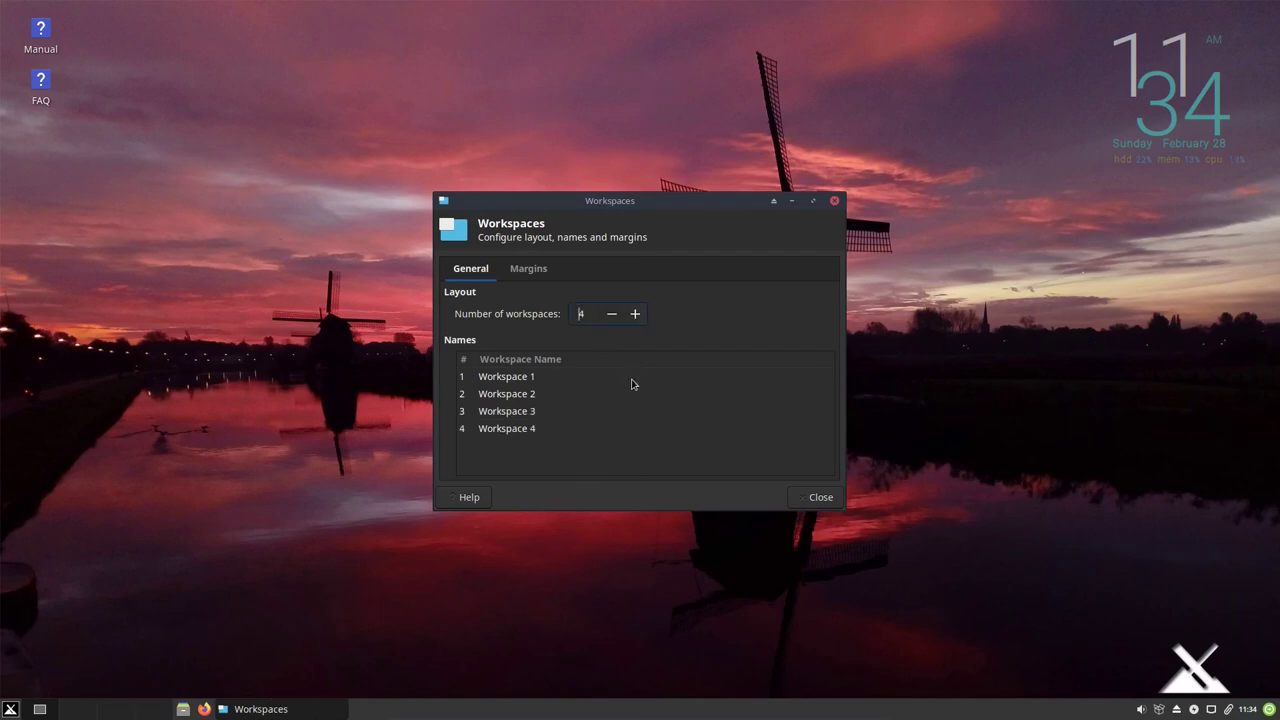
{"action": "left_click", "coordinate": [818, 498]}
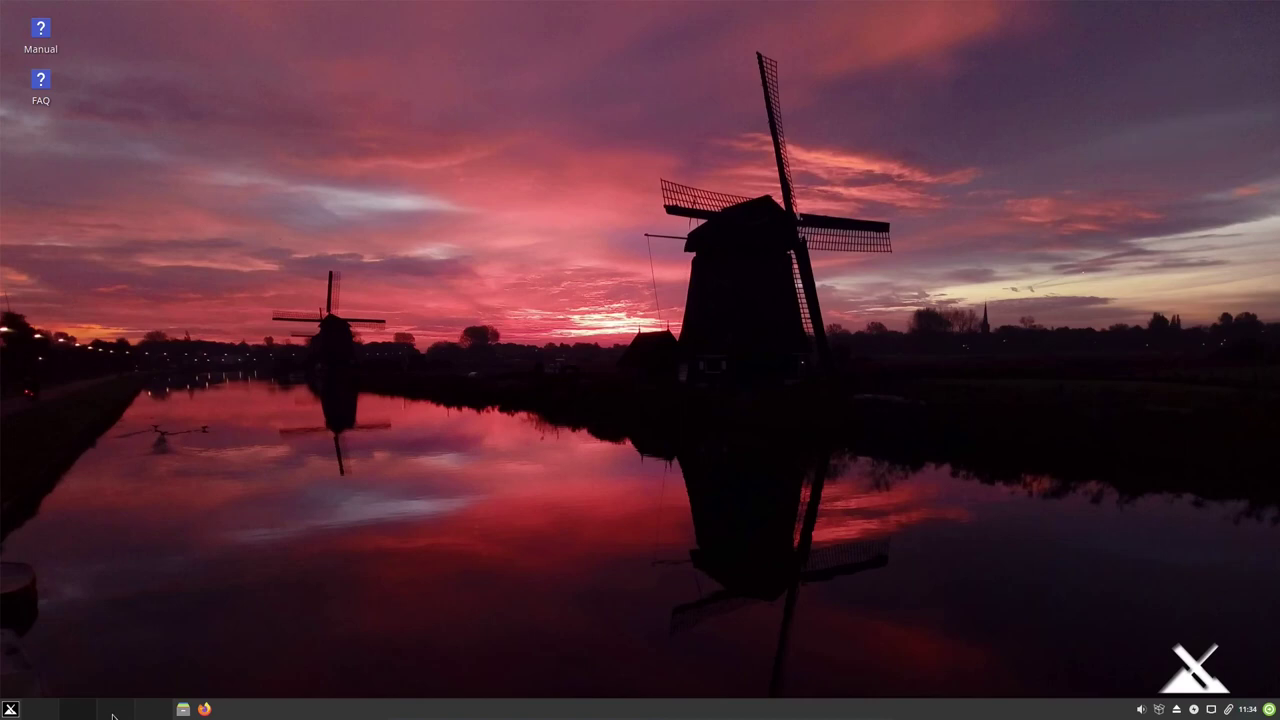
Scroll through the Whisker menu's Settings category list.
{"action": "left_click", "coordinate": [11, 711]}
{"action": "left_click", "coordinate": [240, 652]}
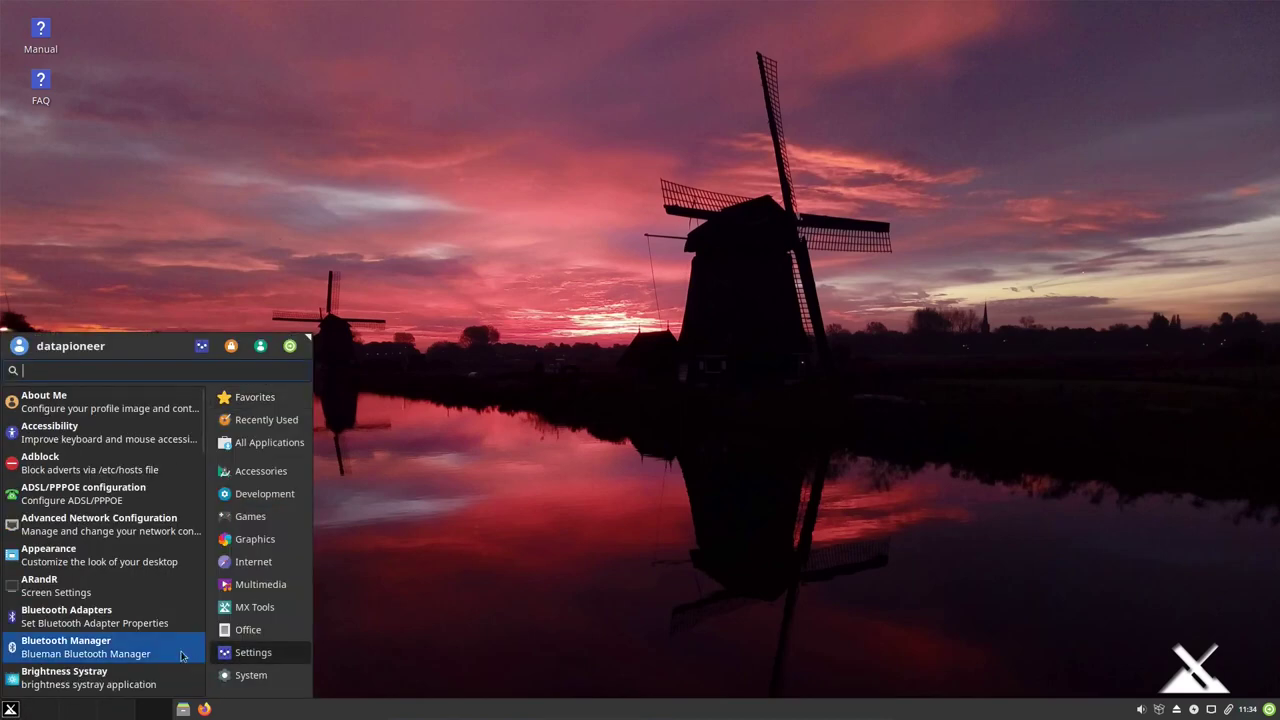
{"action": "scroll", "coordinate": [110, 620], "scroll_direction": "down", "scroll_amount": 10}
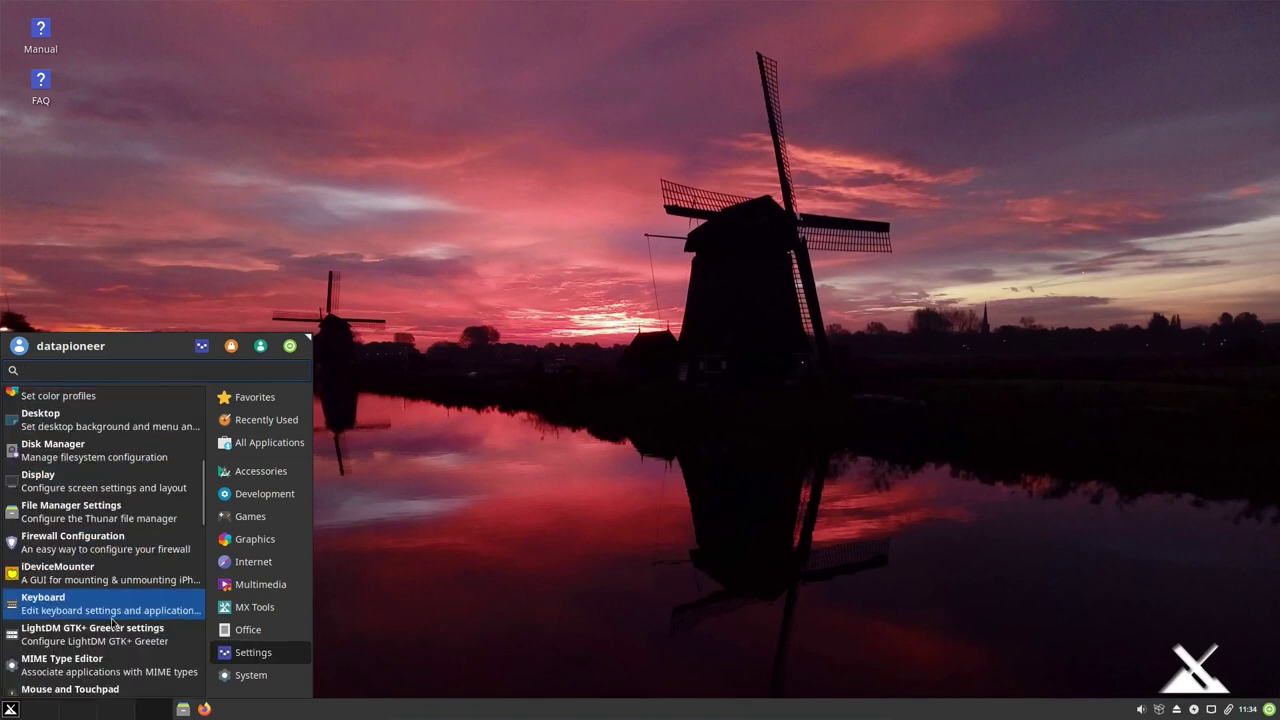
{"action": "scroll", "coordinate": [108, 620], "scroll_direction": "down", "scroll_amount": 8}
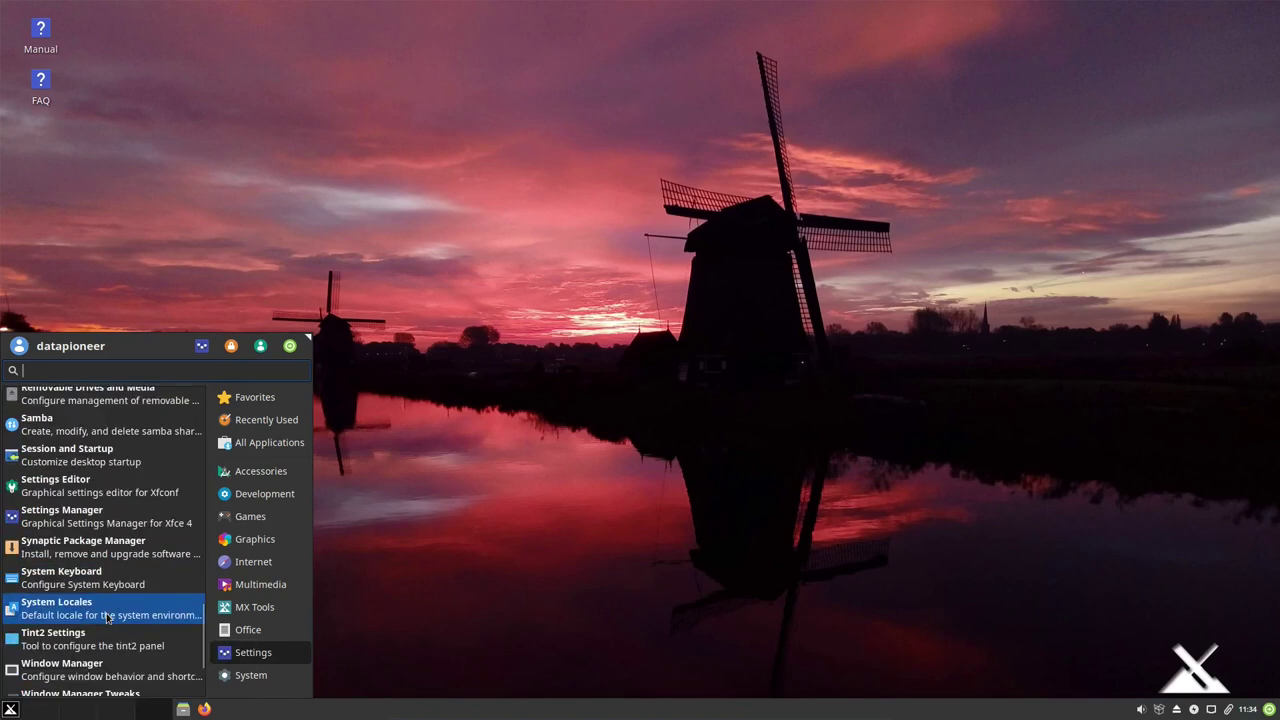
{"action": "scroll", "coordinate": [98, 655], "scroll_direction": "down", "scroll_amount": 3}
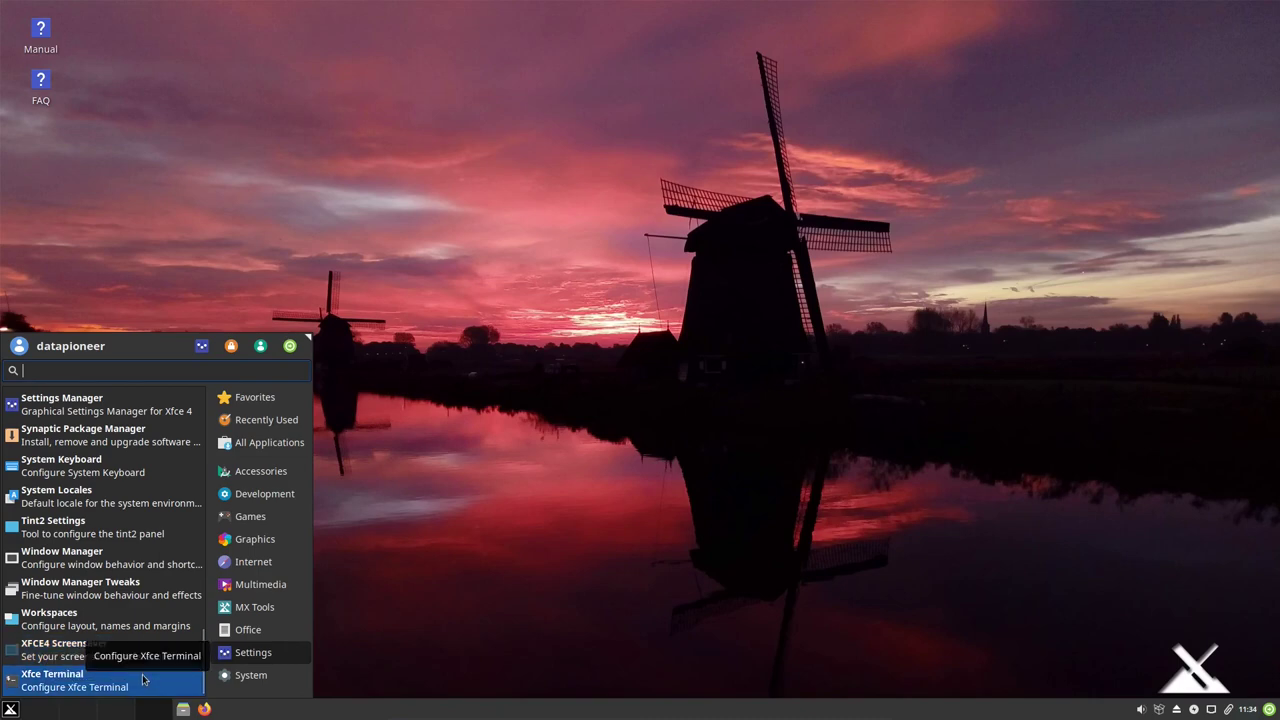
Find Synaptic Package Manager in the System category and launch it.
{"action": "left_click", "coordinate": [250, 677]}
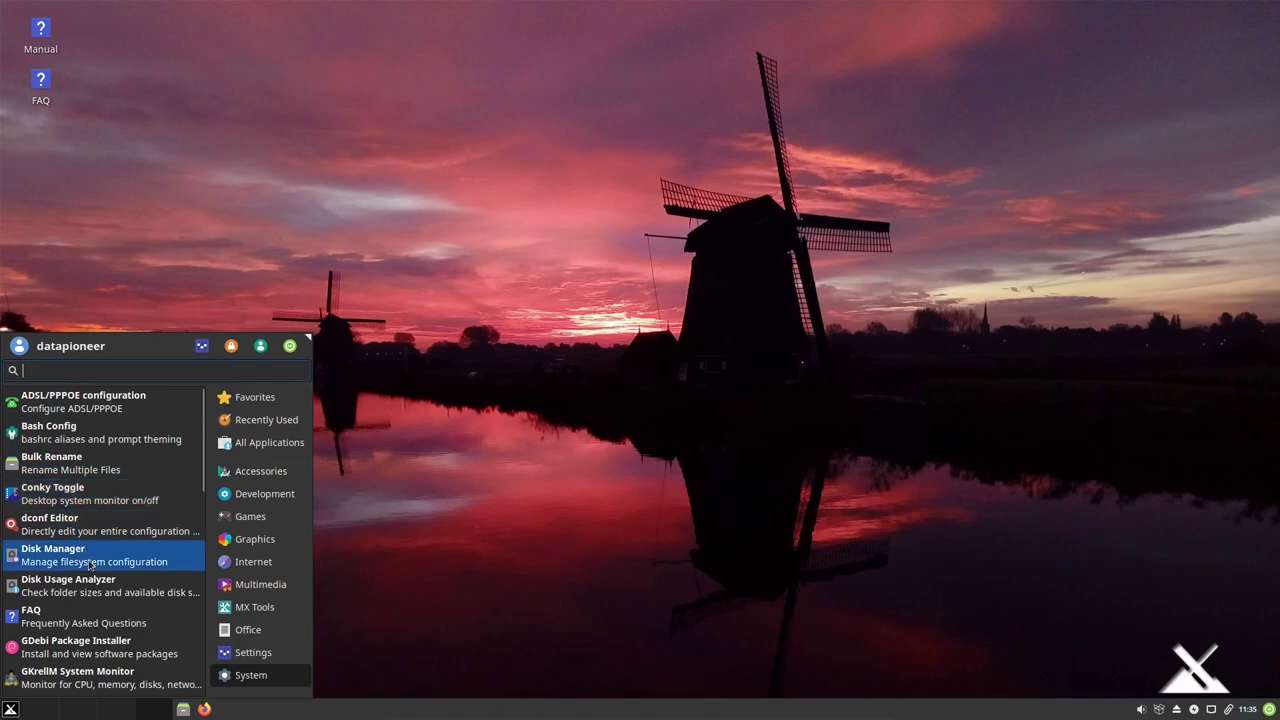
{"action": "scroll", "coordinate": [103, 597], "scroll_direction": "down", "scroll_amount": 1}
{"action": "scroll", "coordinate": [103, 597], "scroll_direction": "down", "scroll_amount": 1}
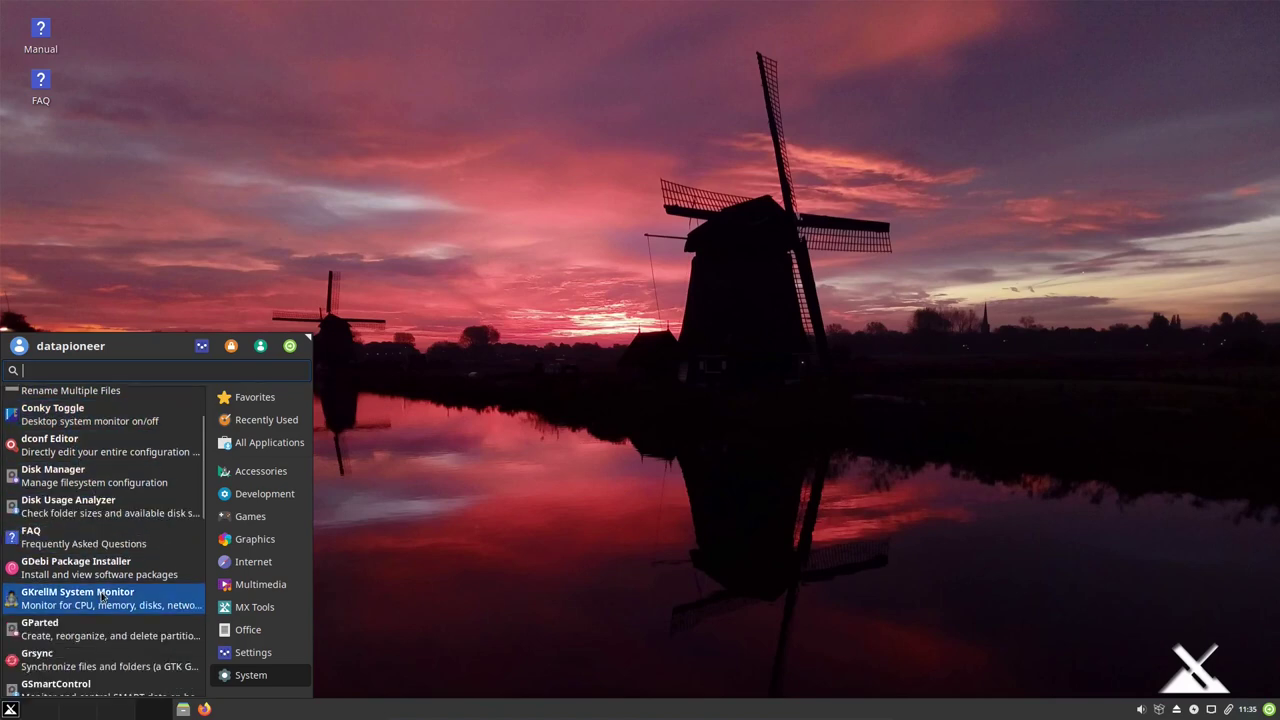
{"action": "scroll", "coordinate": [103, 597], "scroll_direction": "down", "scroll_amount": 2}
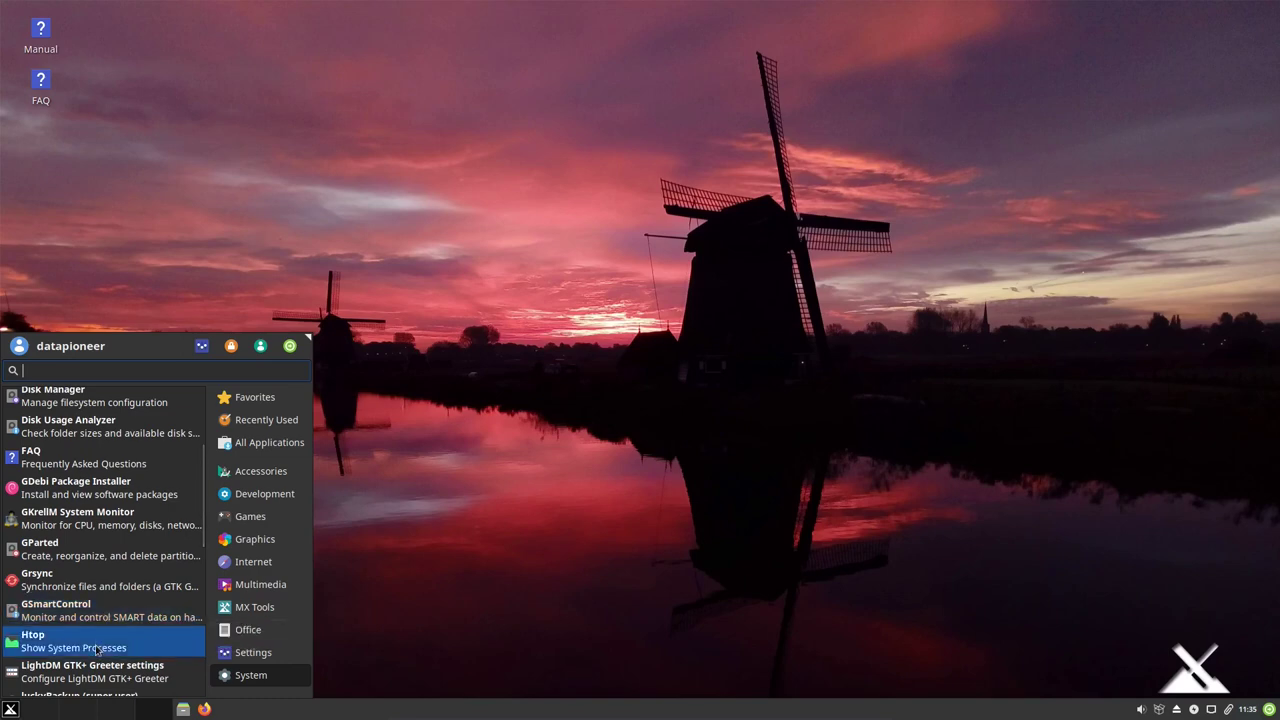
{"action": "scroll", "coordinate": [110, 636], "scroll_direction": "down", "scroll_amount": 2}
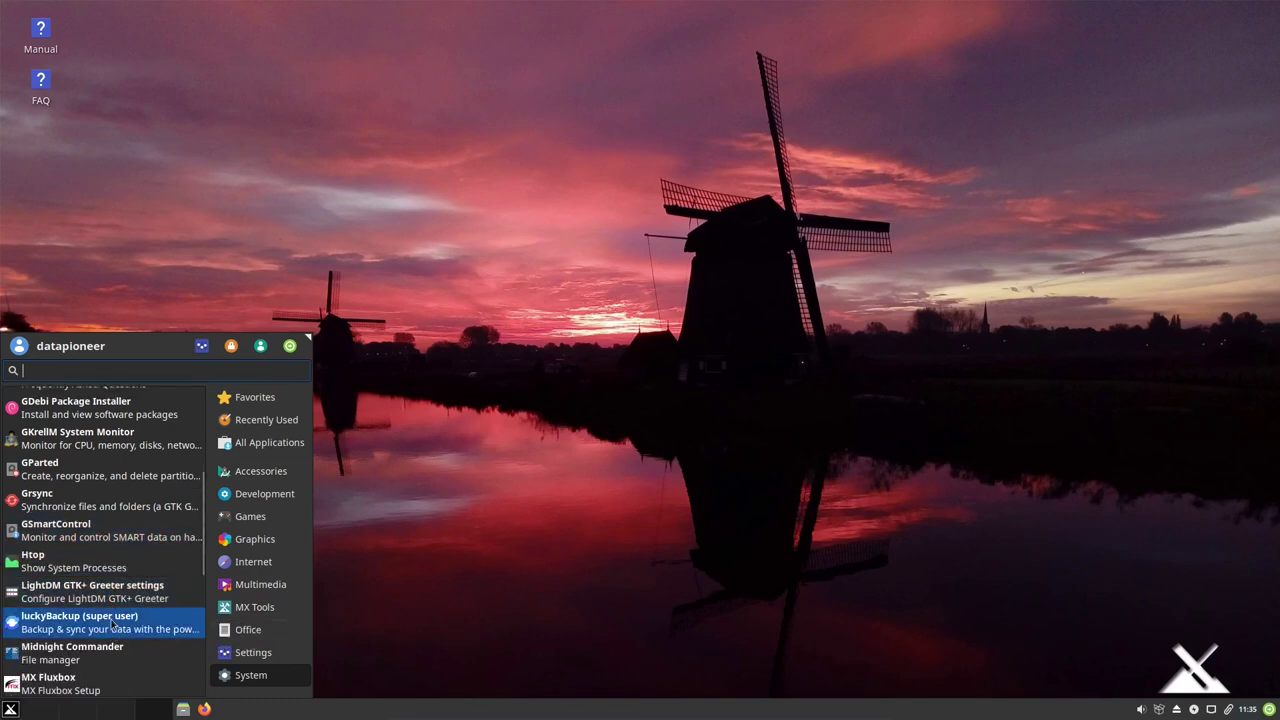
{"action": "scroll", "coordinate": [115, 639], "scroll_direction": "down", "scroll_amount": 2}
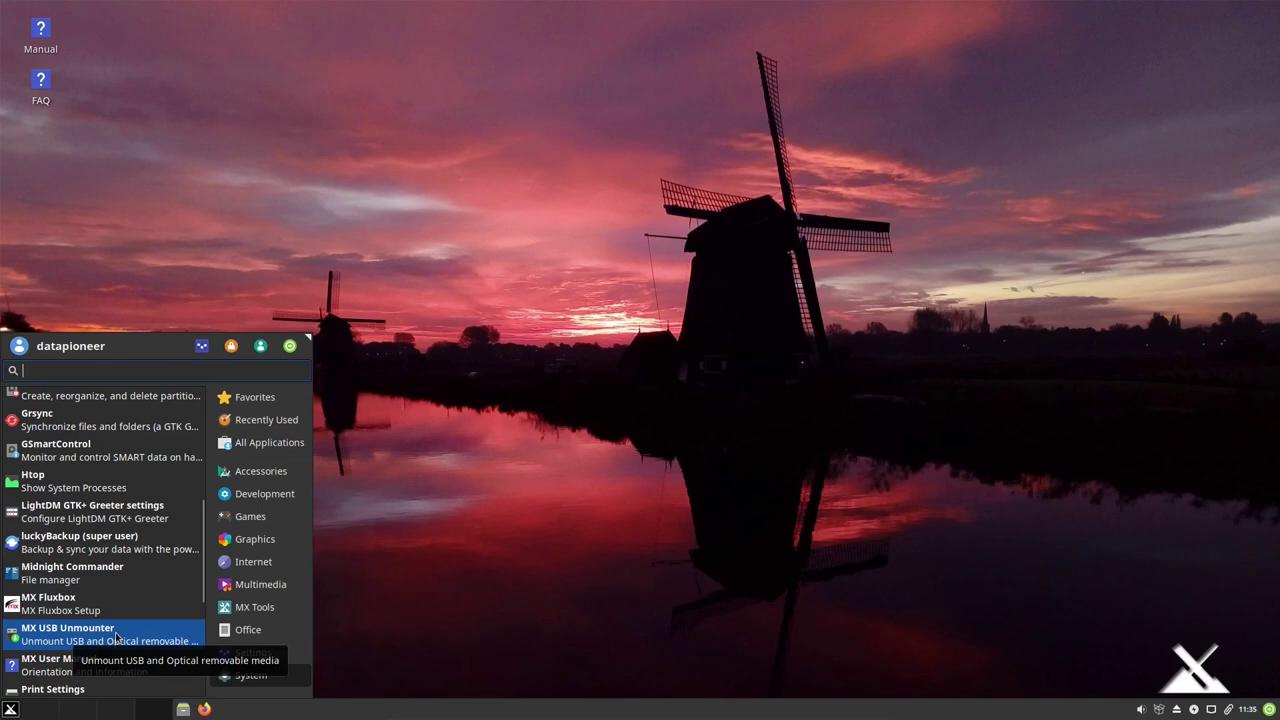
{"action": "scroll", "coordinate": [115, 637], "scroll_direction": "down", "scroll_amount": 2}
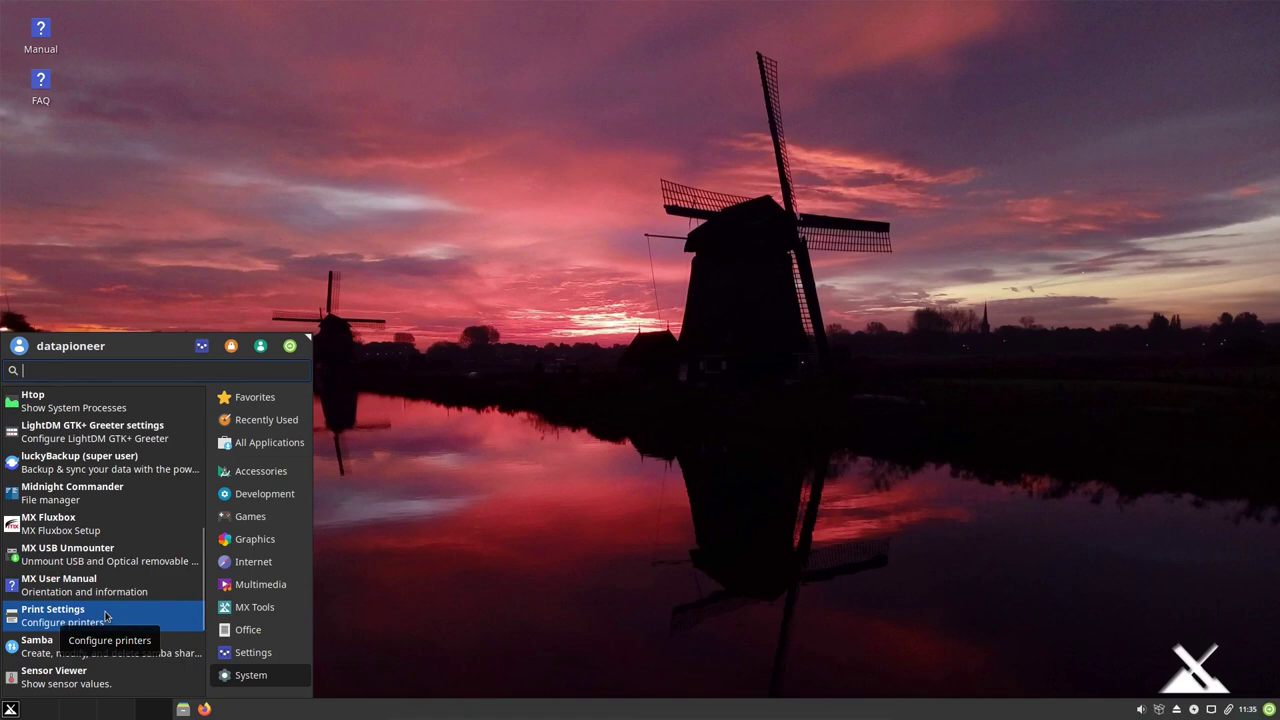
{"action": "scroll", "coordinate": [105, 615], "scroll_direction": "down", "scroll_amount": 2}
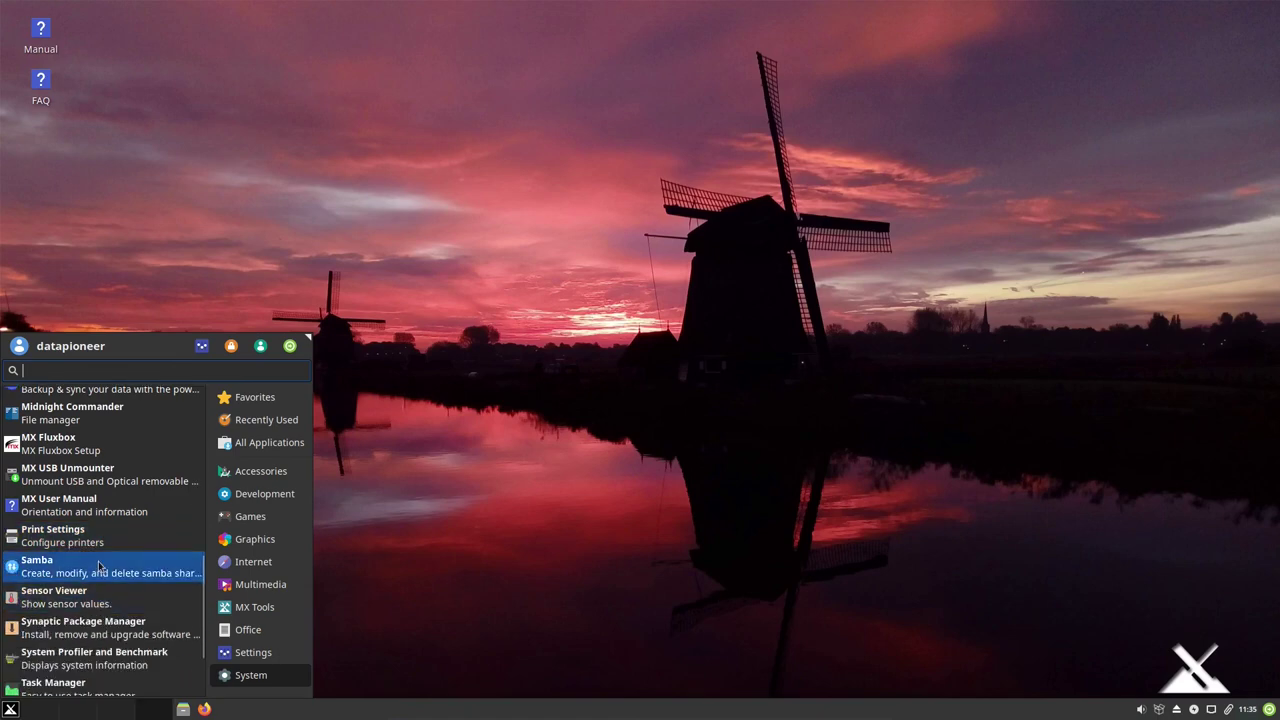
{"action": "left_click", "coordinate": [106, 628]}
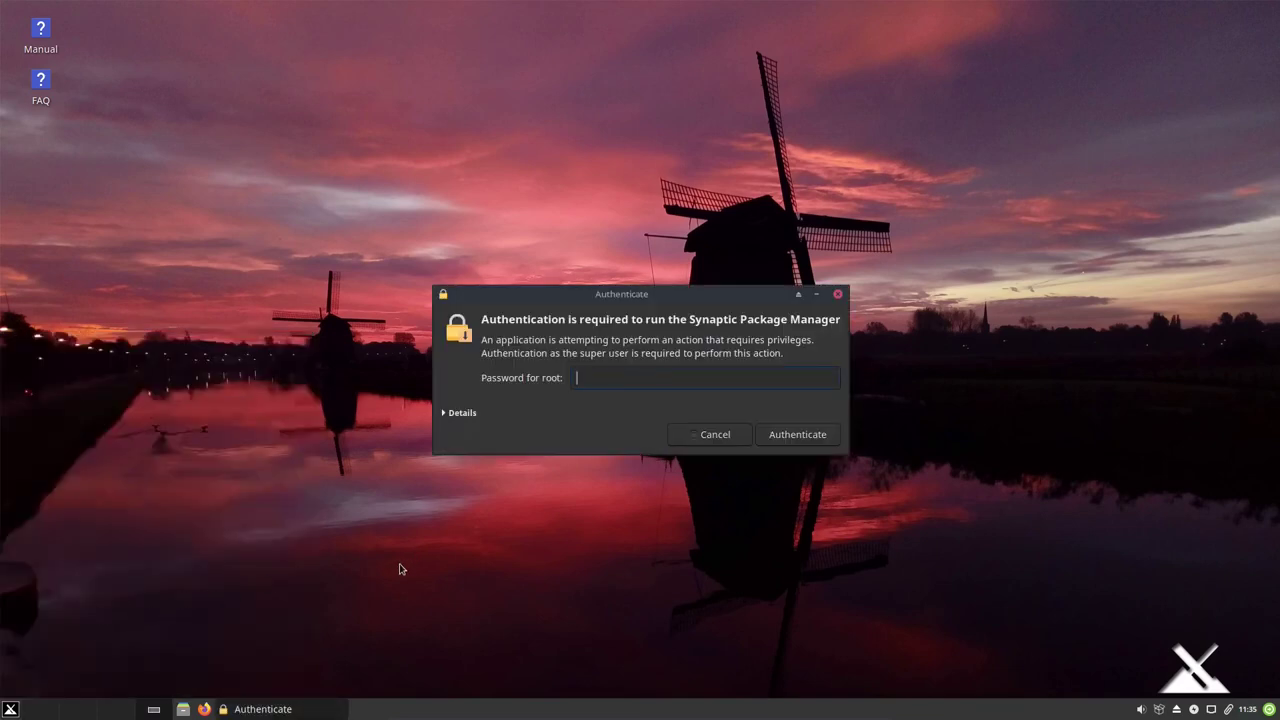
Confirm the root password so Synaptic Package Manager starts.
{"action": "key", "text": "Return"}
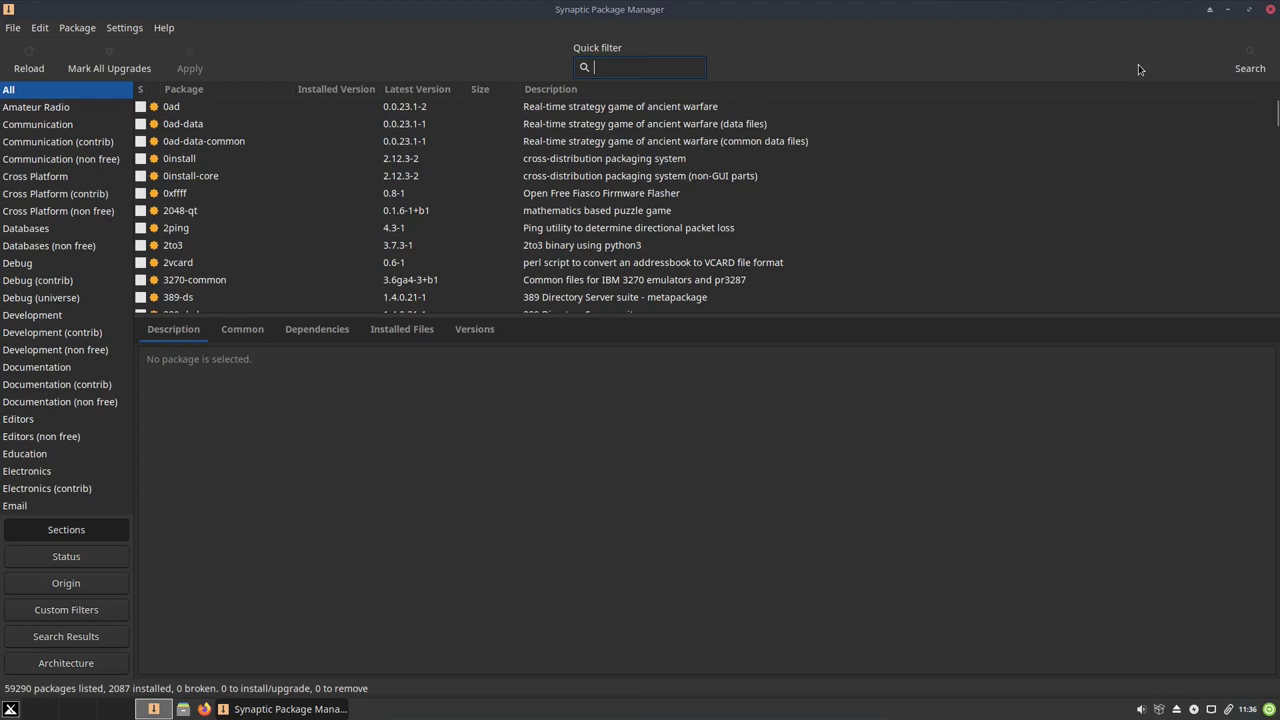
Search Synaptic for 'gimp', review the 110 results, then close Synaptic.
{"action": "left_click", "coordinate": [1250, 68]}
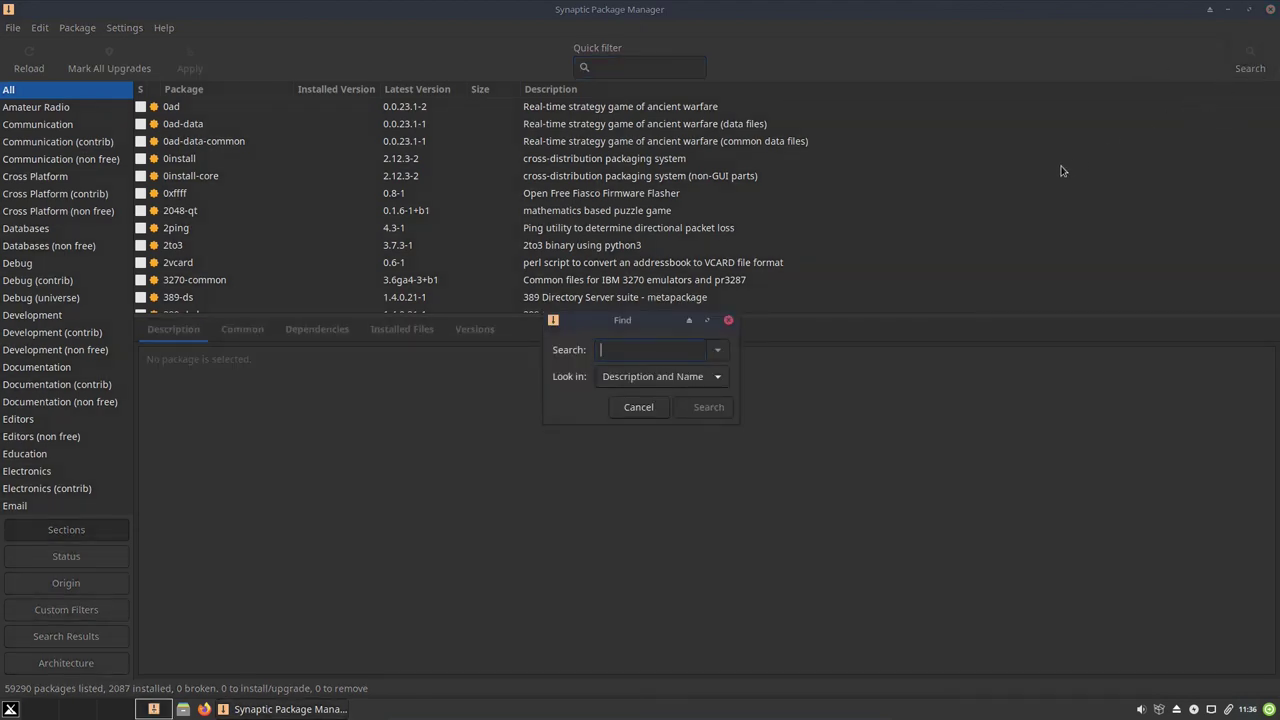
{"action": "type", "text": "gimp"}
{"action": "left_click", "coordinate": [700, 407]}
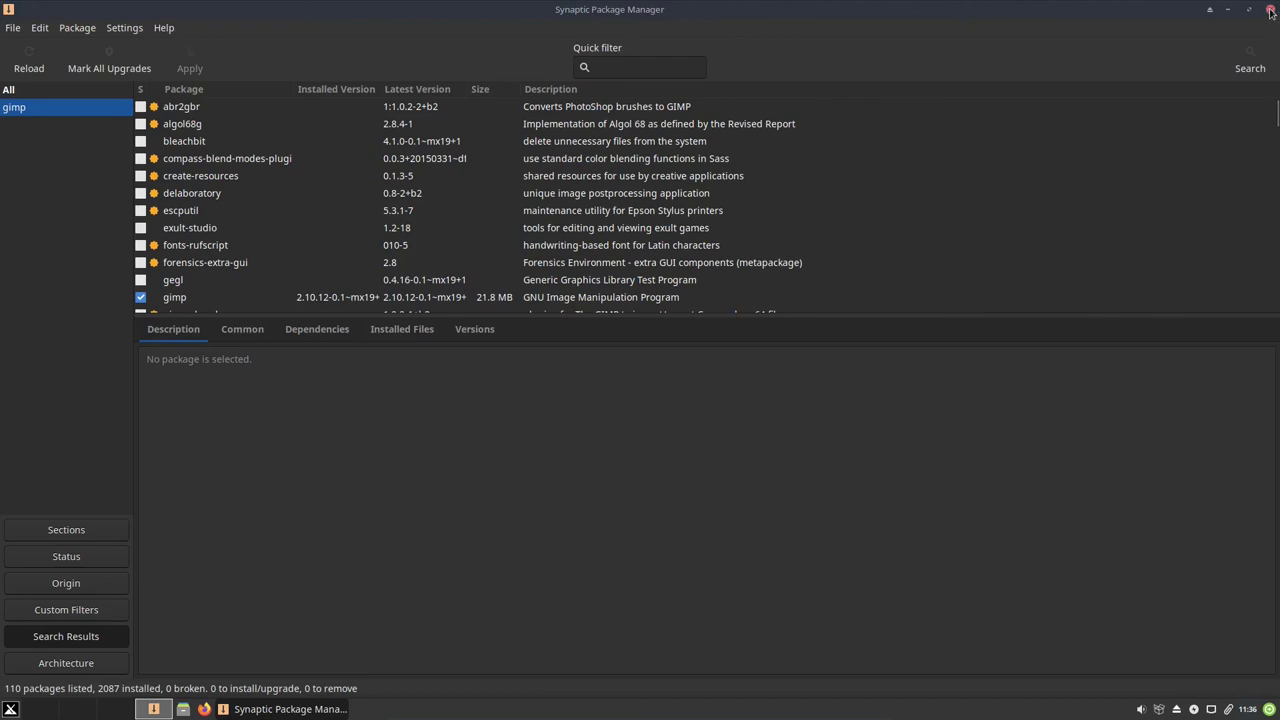
{"action": "left_click", "coordinate": [1270, 11]}
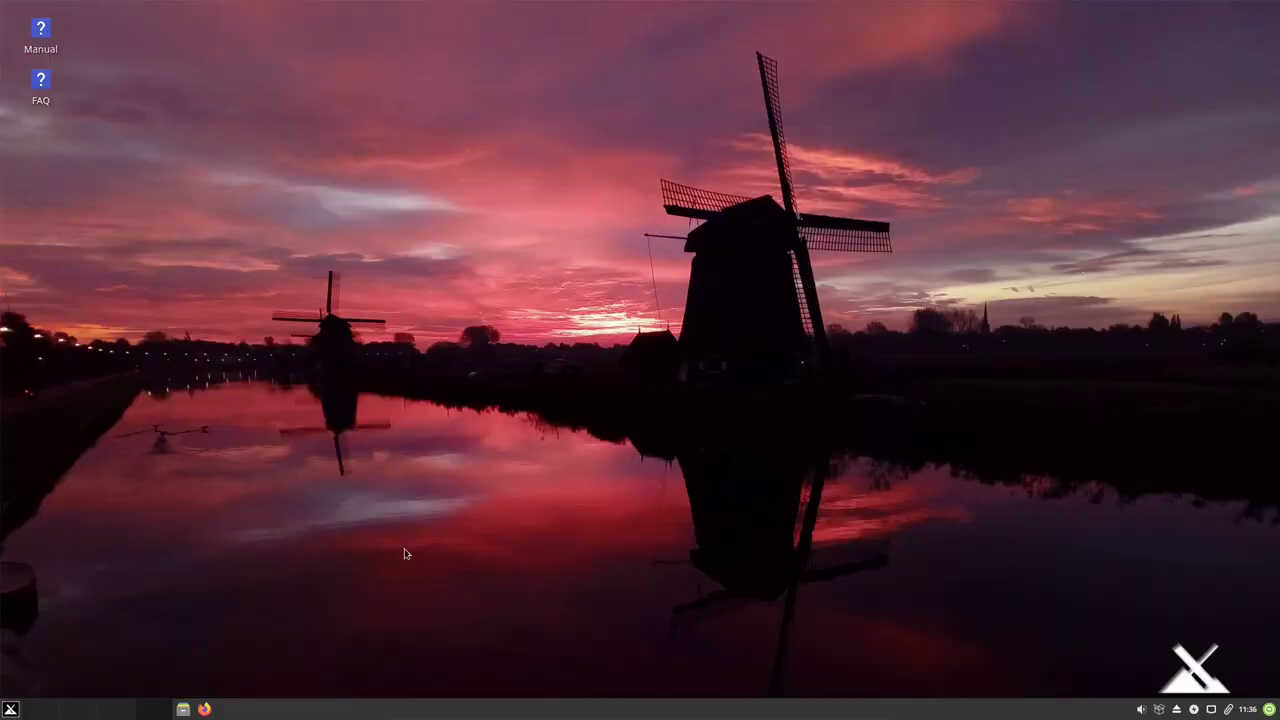
Browse the System category in the Whisker menu, then reopen the menu on Favorites.
{"action": "left_click", "coordinate": [10, 709]}
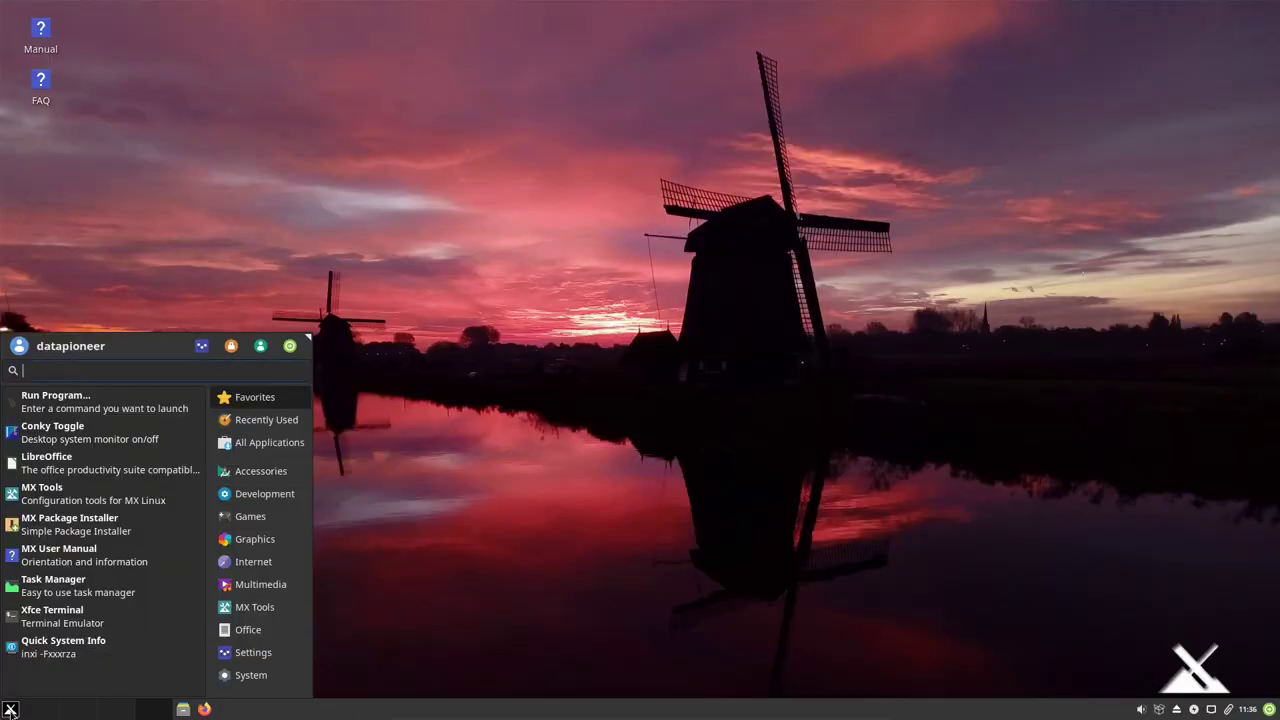
{"action": "left_click", "coordinate": [243, 676]}
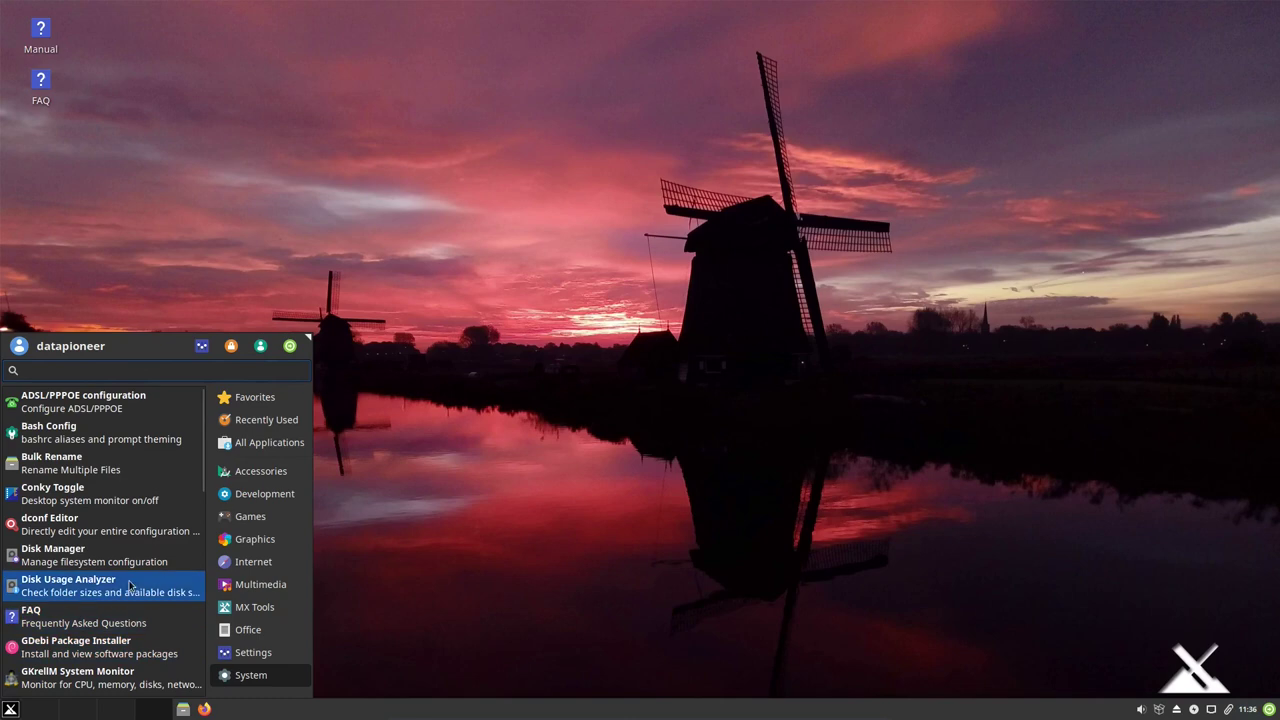
{"action": "scroll", "coordinate": [122, 607], "scroll_direction": "down", "scroll_amount": 2}
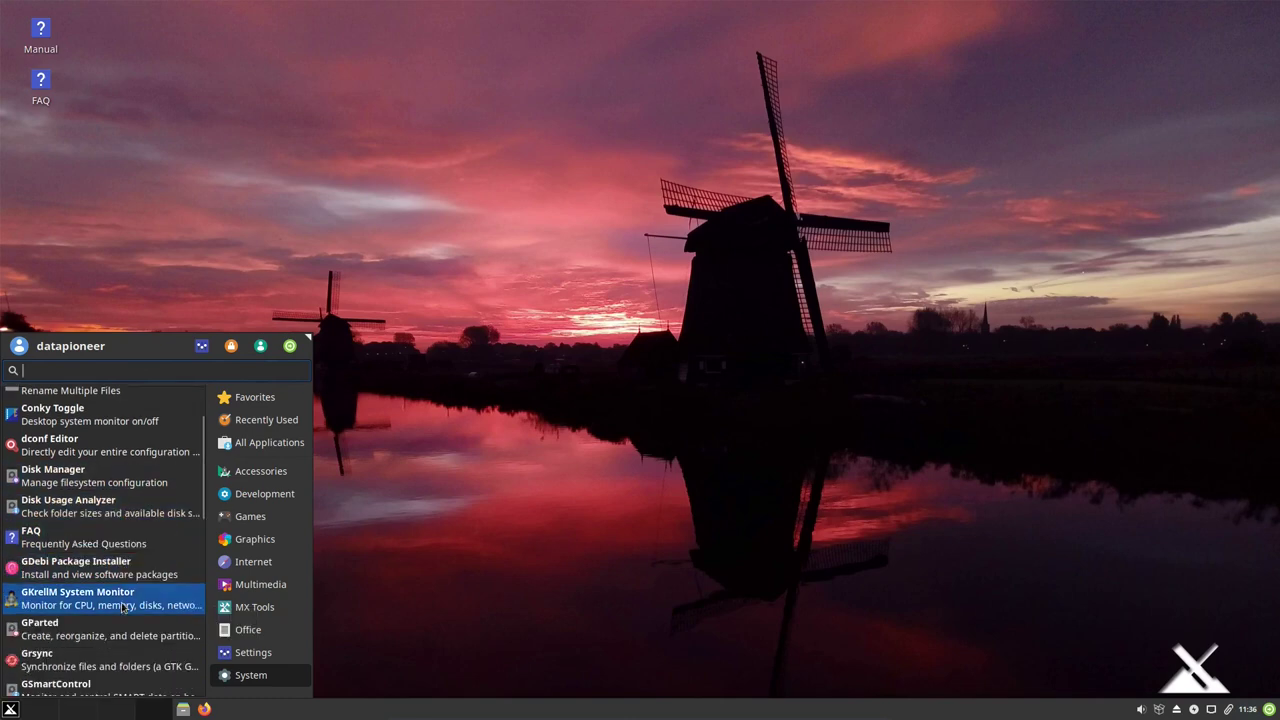
{"action": "scroll", "coordinate": [122, 607], "scroll_direction": "down", "scroll_amount": 2}
{"action": "scroll", "coordinate": [122, 607], "scroll_direction": "down", "scroll_amount": 6}
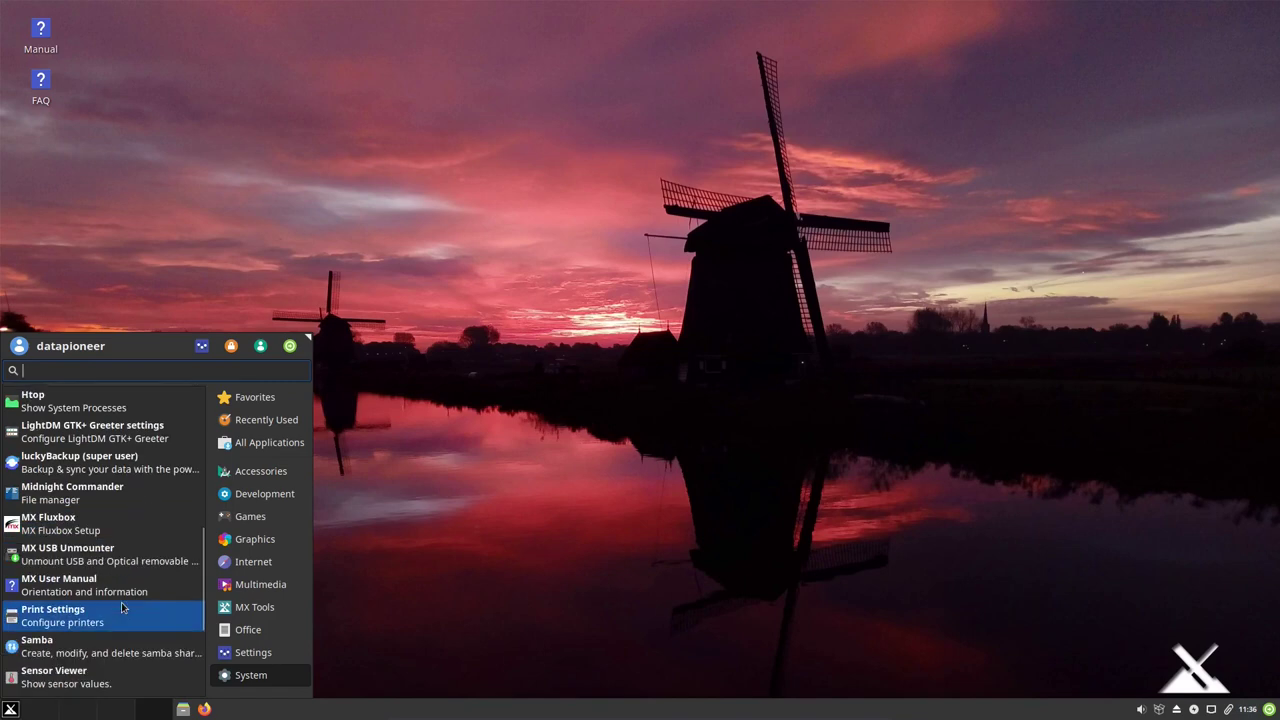
{"action": "scroll", "coordinate": [122, 607], "scroll_direction": "down", "scroll_amount": 3}
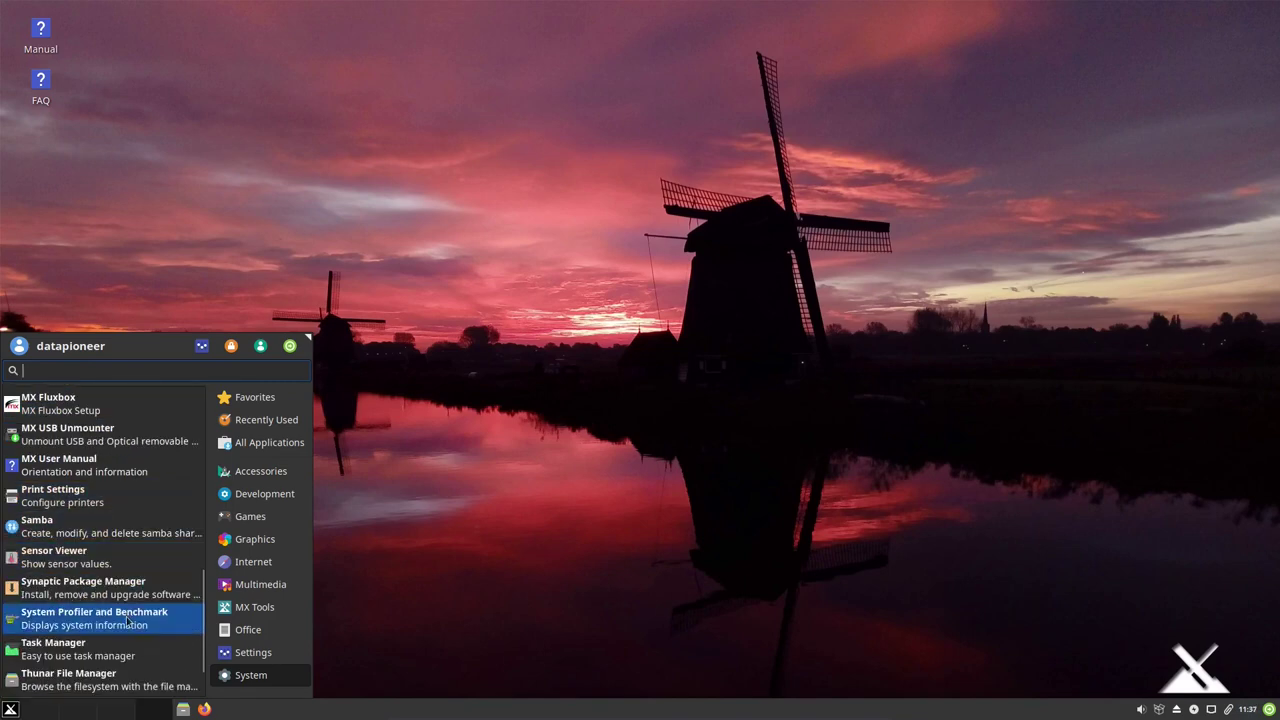
{"action": "scroll", "coordinate": [128, 623], "scroll_direction": "down", "scroll_amount": 2}
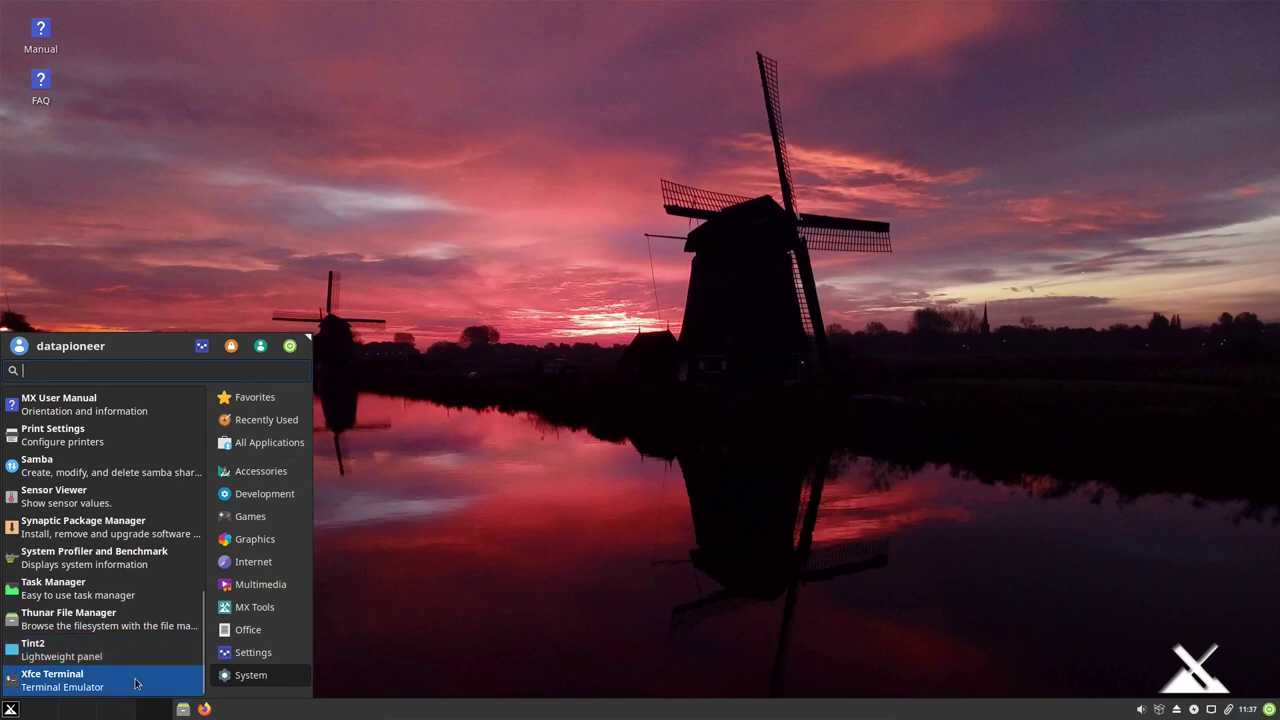
{"action": "left_click", "coordinate": [10, 710]}
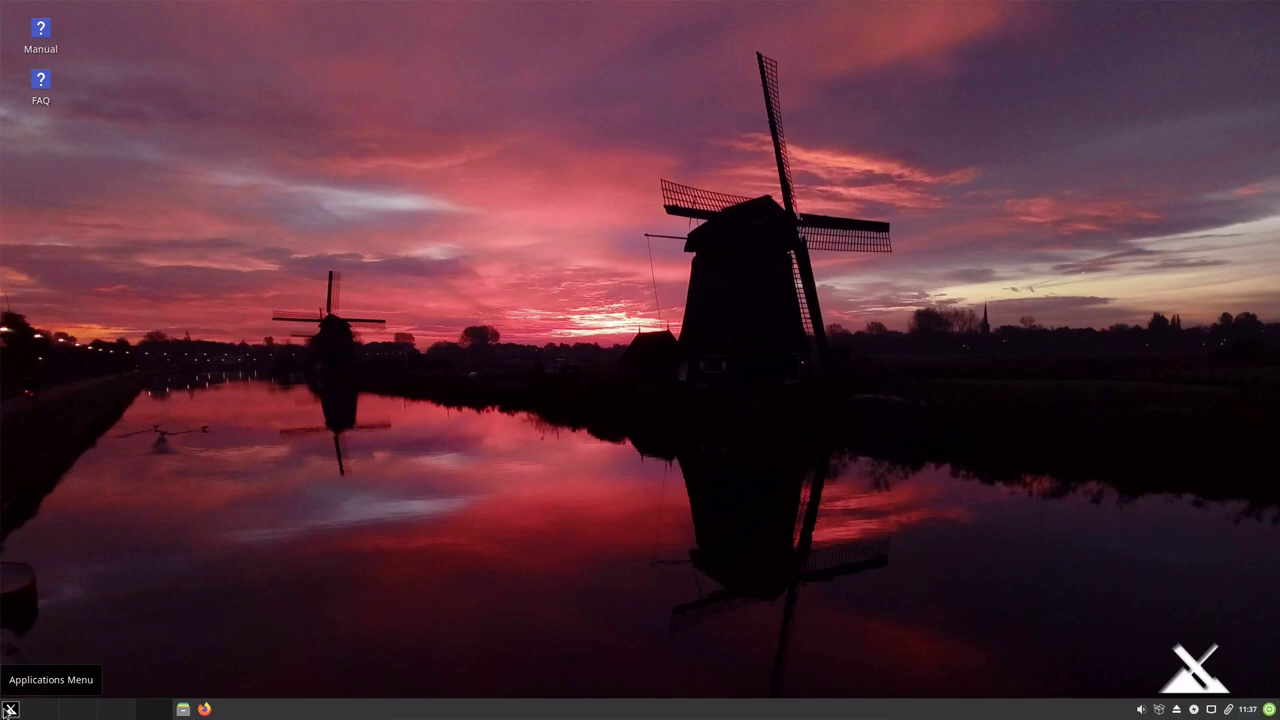
{"action": "left_click", "coordinate": [9, 709]}
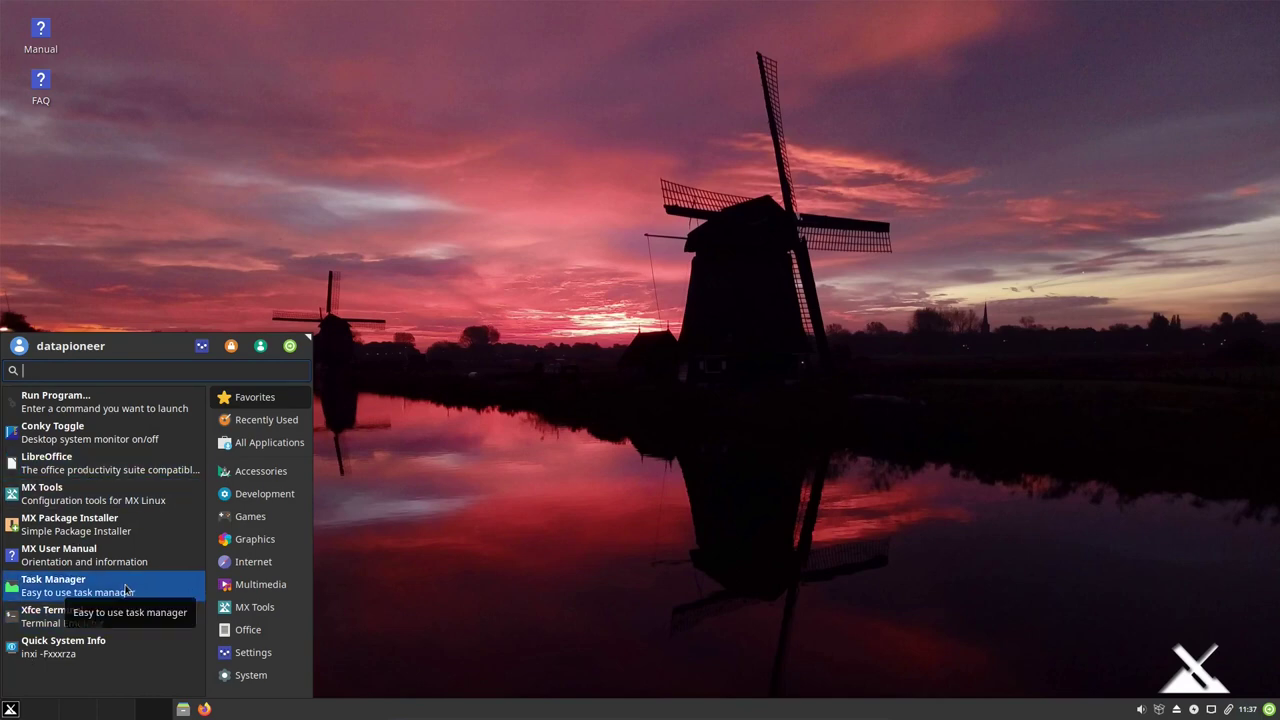
Launch Xfce Terminal from a 'ter' search, enlarge its text and move it toward centre.
{"action": "type", "text": "ter"}
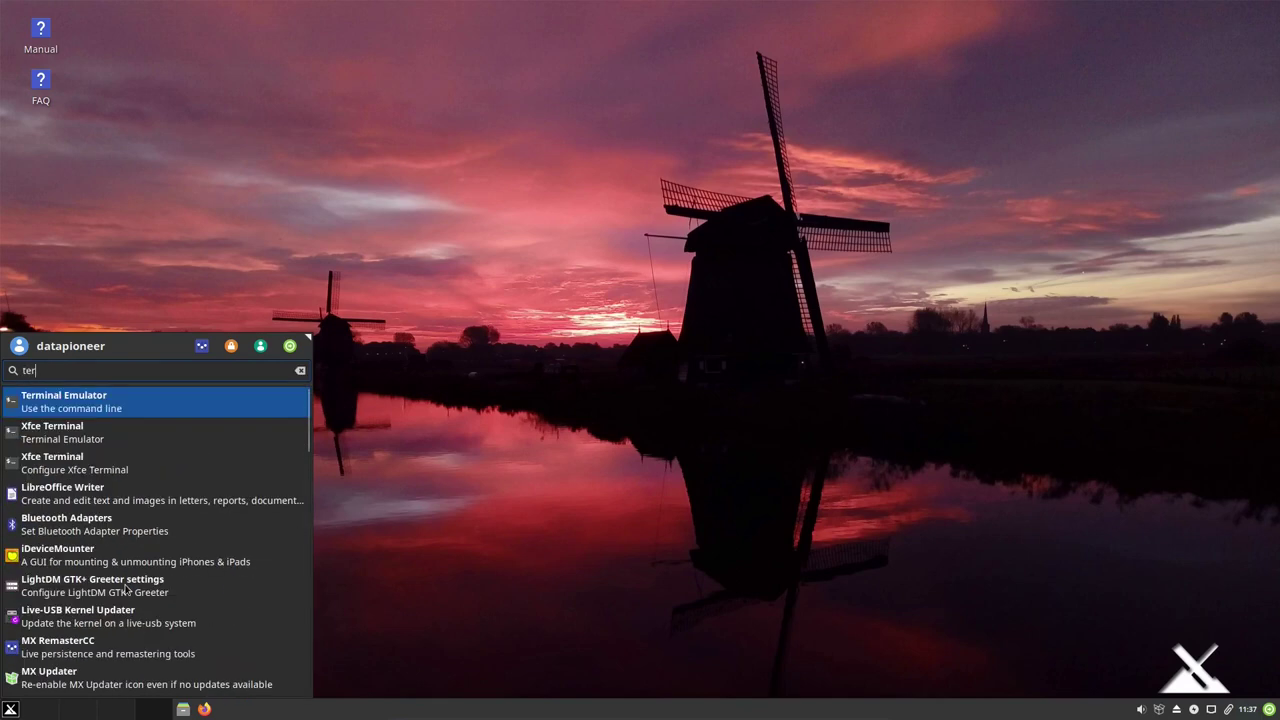
{"action": "key", "text": "Return"}
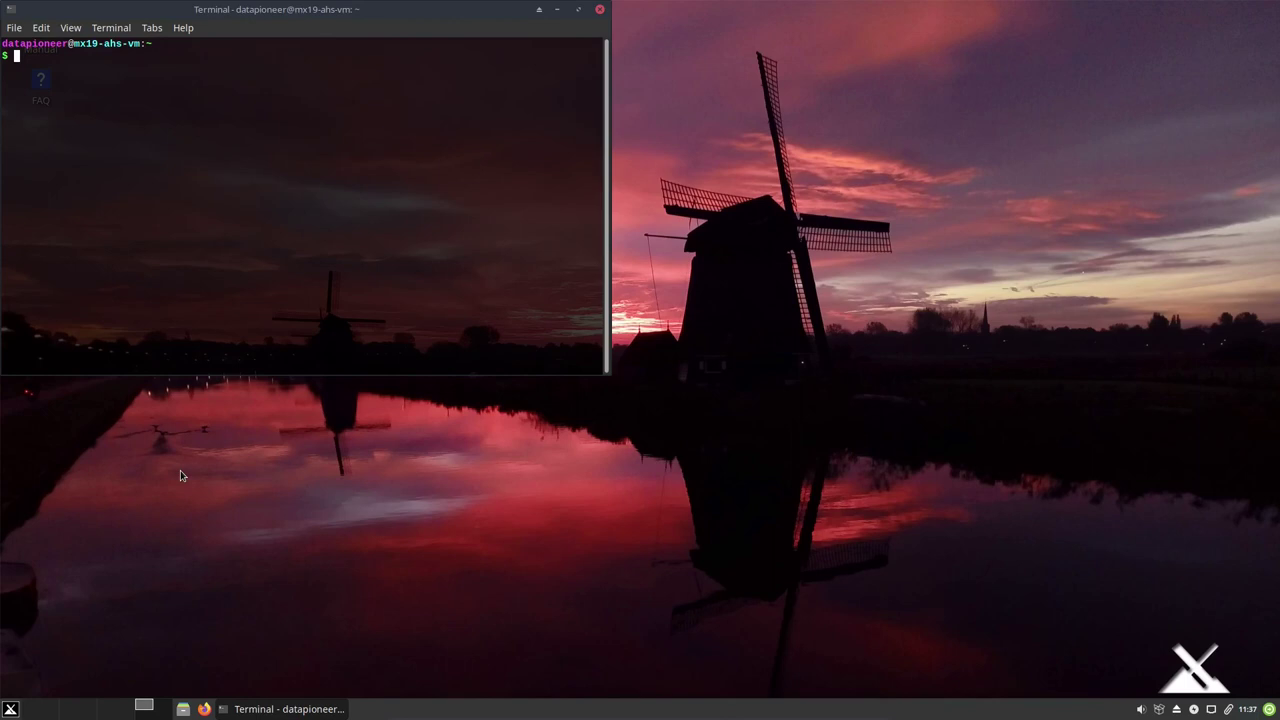
{"action": "key", "text": "ctrl+plus"}
{"action": "key", "text": "ctrl+plus"}
{"action": "key", "text": "ctrl+plus"}
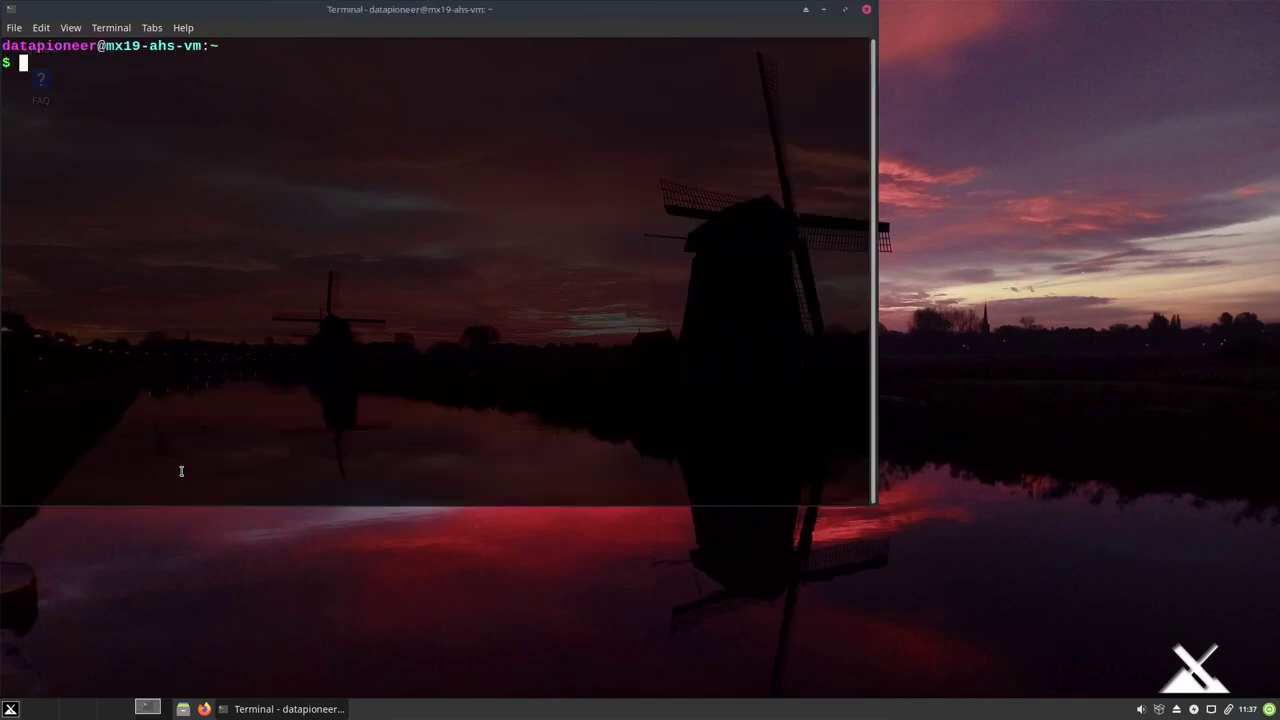
{"action": "left_click_drag", "start_coordinate": [271, 11], "coordinate": [443, 49]}
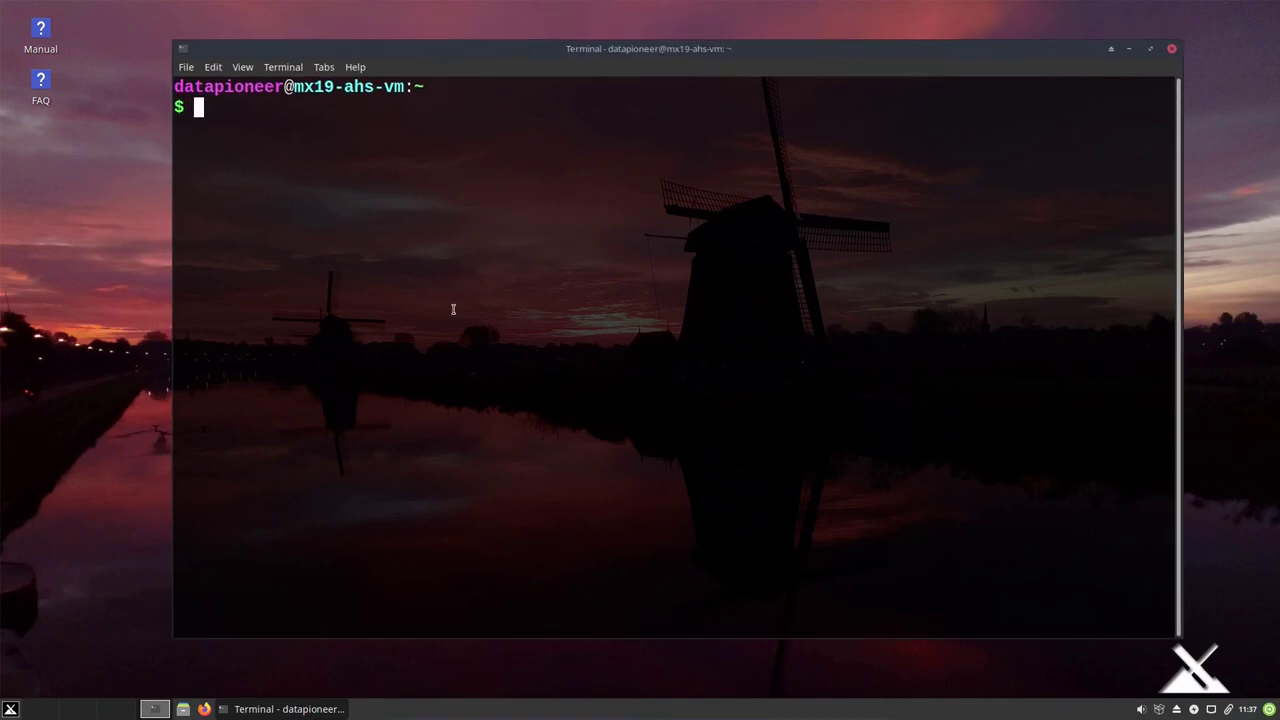
Run free -h to list memory usage (3.8Gi total, 534Mi used), then launch htop.
{"action": "type", "text": "mem"}
{"action": "key", "text": "BackSpace"}
{"action": "key", "text": "BackSpace"}
{"action": "key", "text": "BackSpace"}
{"action": "key", "text": "BackSpace"}
{"action": "type", "text": "free -h"}
{"action": "key", "text": "Return"}
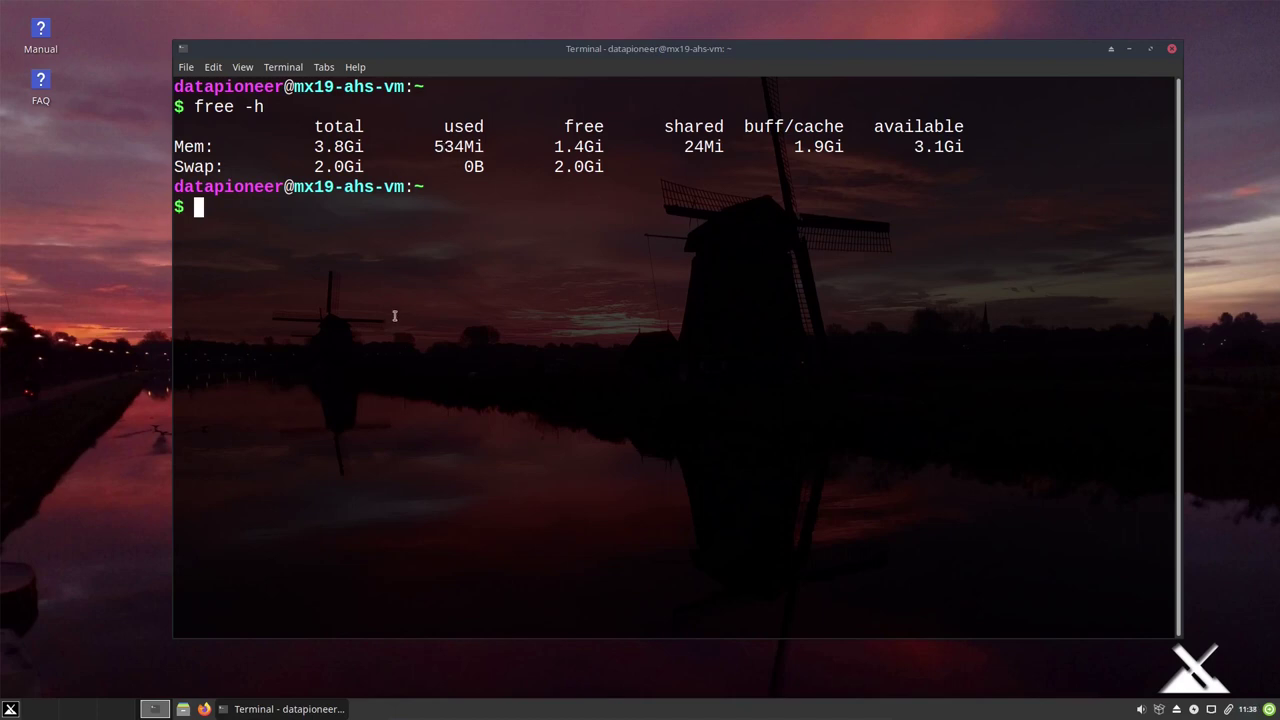
{"action": "type", "text": "htop"}
{"action": "key", "text": "Return"}
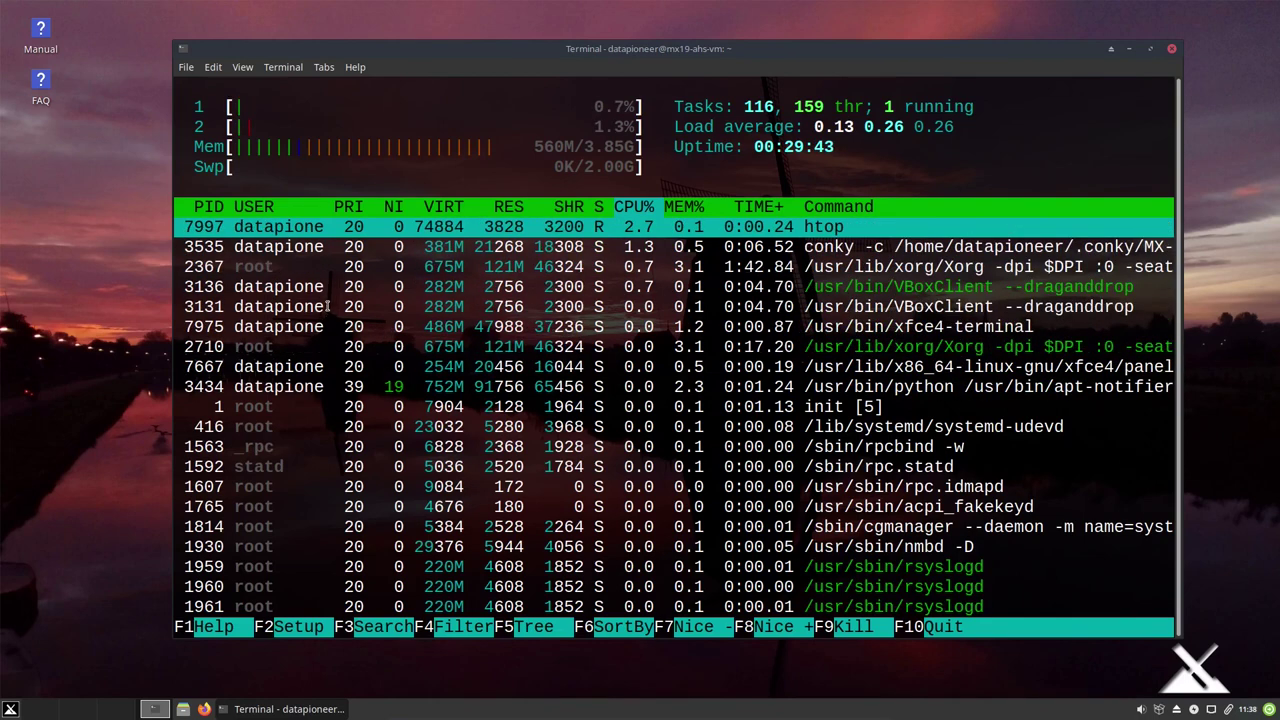
Quit htop and run uname -a, showing Linux kernel 5.8.0-3-amd64 on x86_64.
{"action": "key", "text": "q"}
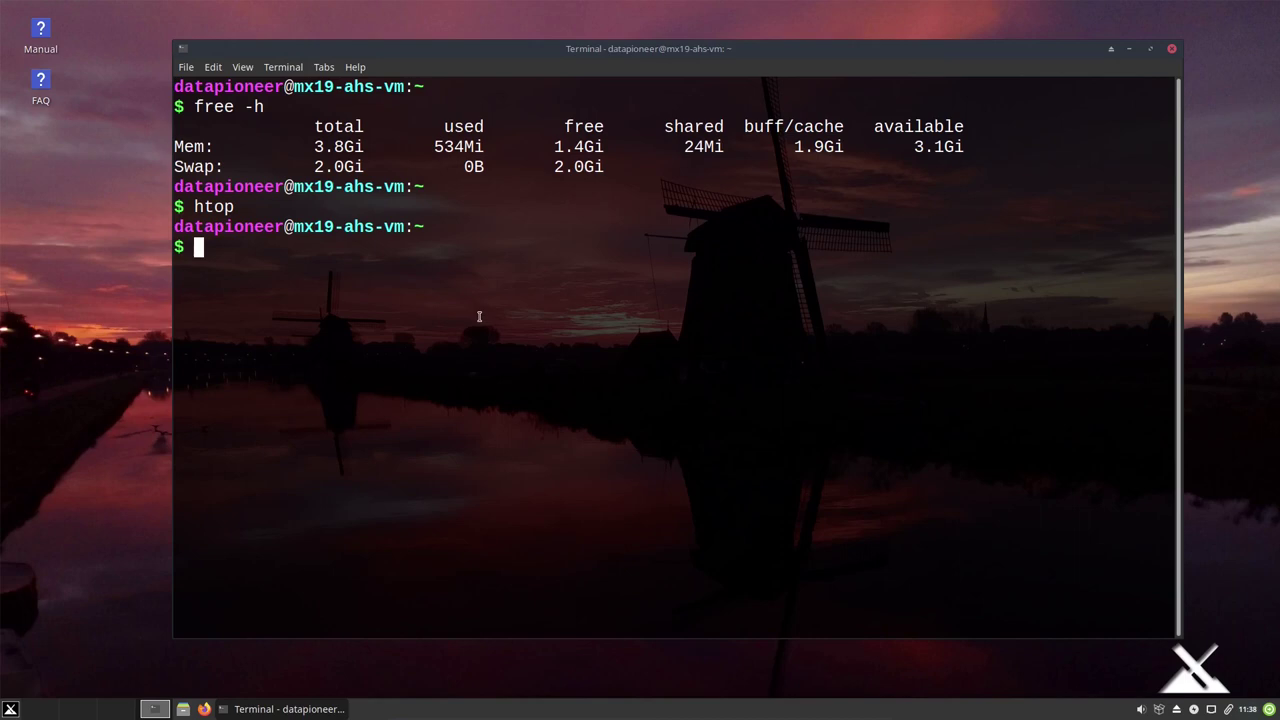
{"action": "type", "text": "uname -a"}
{"action": "key", "text": "Return"}
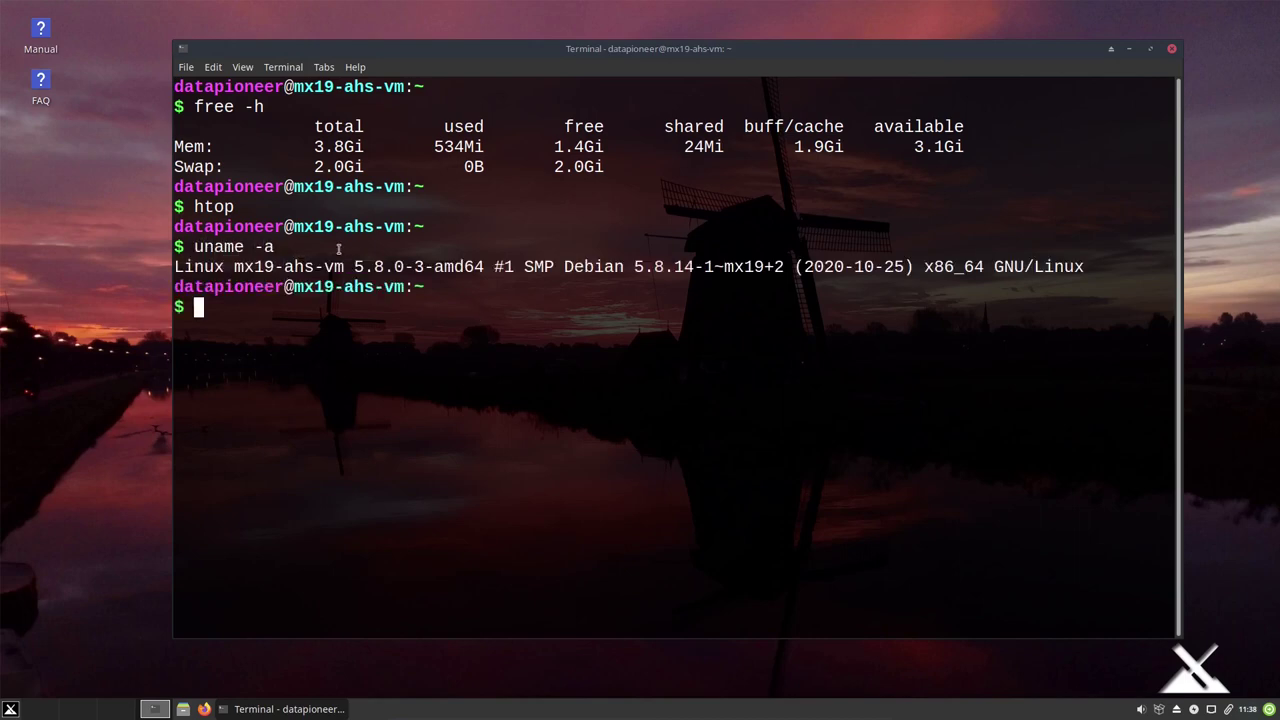